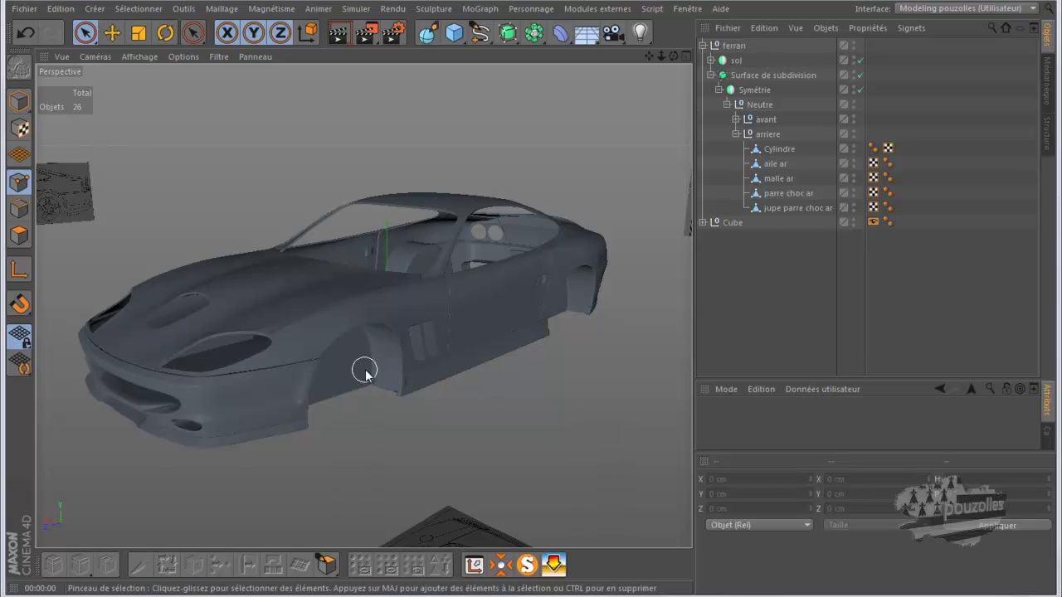
Step: Turn off the Surface de subdivision generator so the car body shows its unsmoothed mesh around the rear window opening
{"action": "mouse_move", "coordinate": [530, 301]}
{"action": "left_mouse_down", "text": "alt"}
{"action": "mouse_move", "coordinate": [526, 307]}
{"action": "mouse_move", "coordinate": [555, 316]}
{"action": "mouse_move", "coordinate": [476, 296]}
{"action": "mouse_move", "coordinate": [552, 315]}
{"action": "mouse_move", "coordinate": [545, 418]}
{"action": "left_mouse_up", "text": "alt"}
{"action": "left_click", "coordinate": [673, 56]}
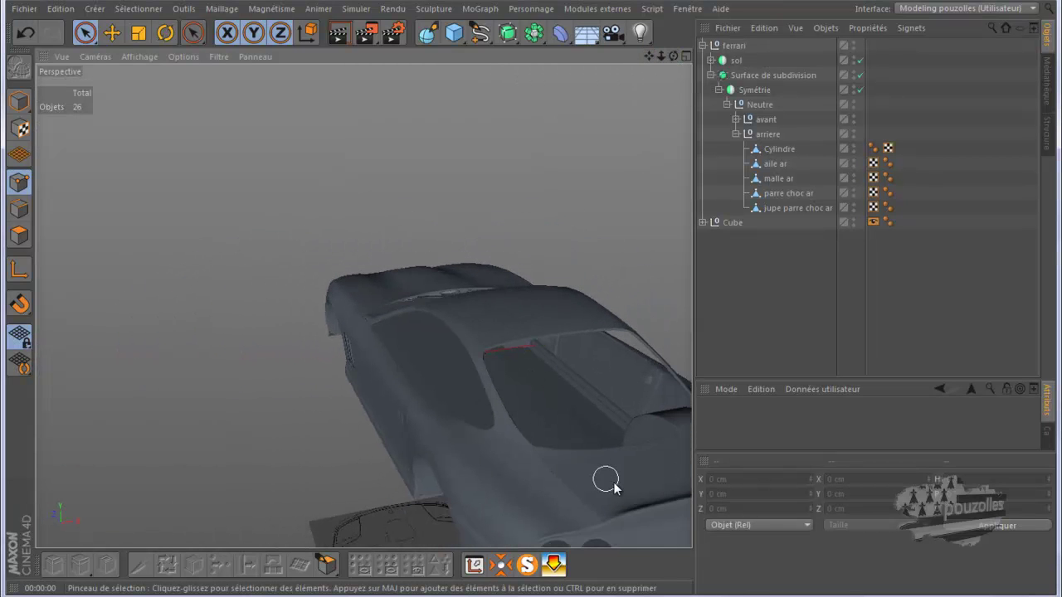
{"action": "scroll", "coordinate": [614, 482], "scroll_direction": "up", "scroll_amount": 5}
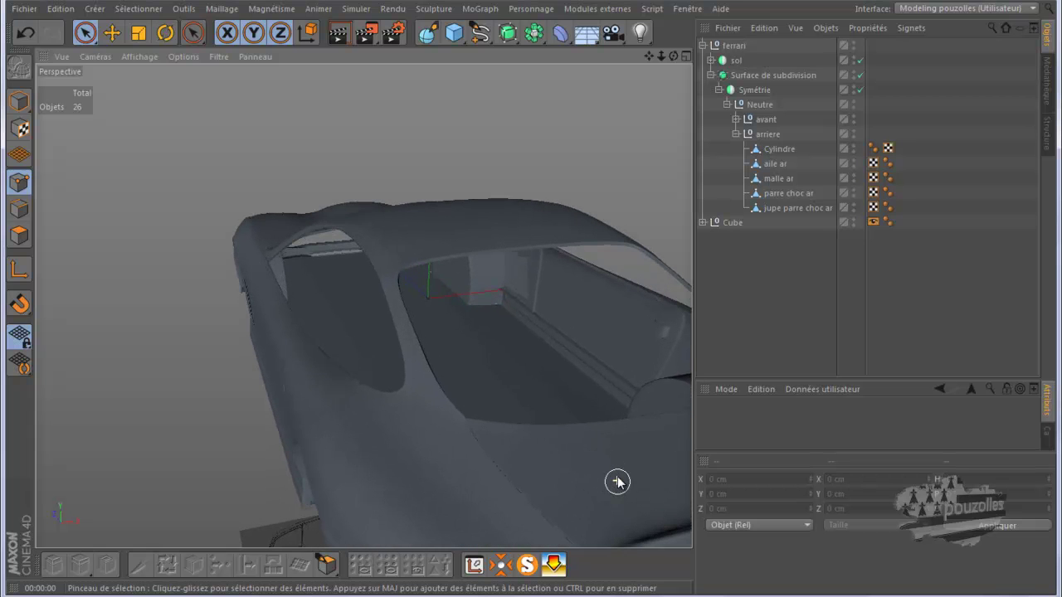
{"action": "scroll", "coordinate": [614, 473], "scroll_direction": "up", "scroll_amount": 4}
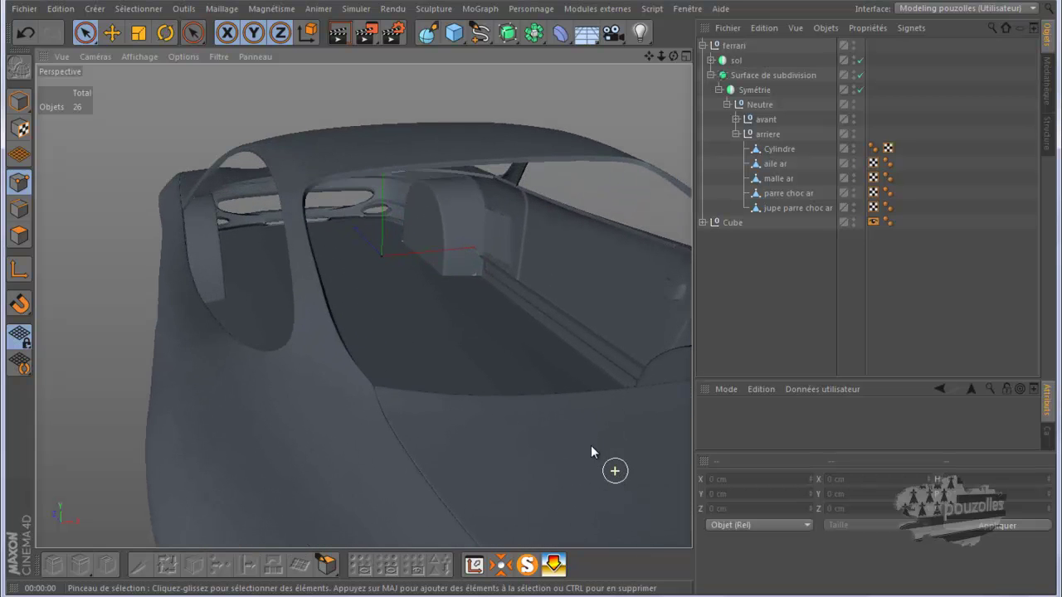
{"action": "scroll", "coordinate": [551, 381], "scroll_direction": "up", "scroll_amount": 4}
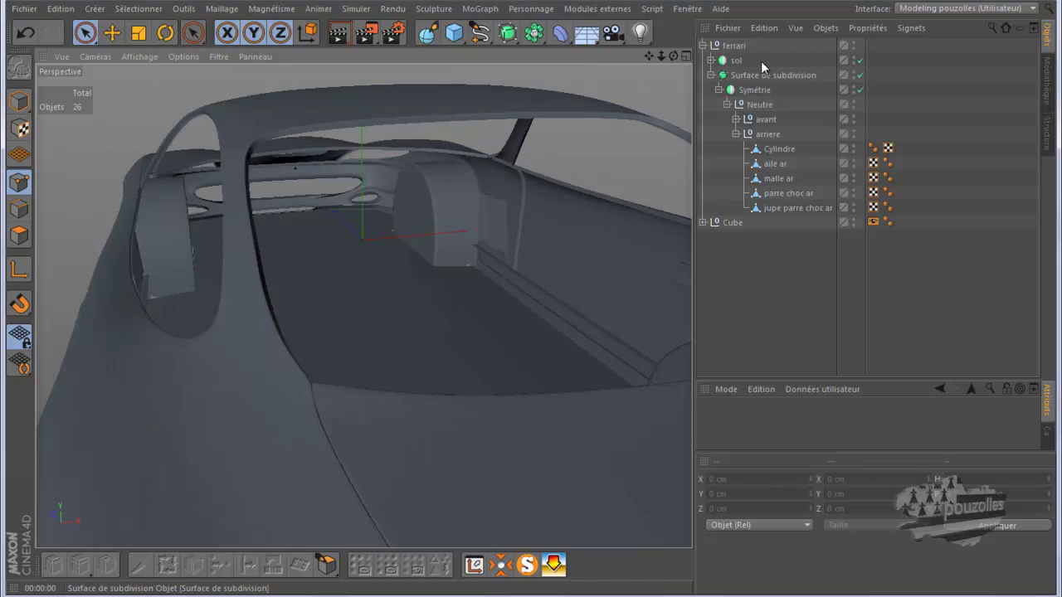
{"action": "left_click", "coordinate": [860, 75]}
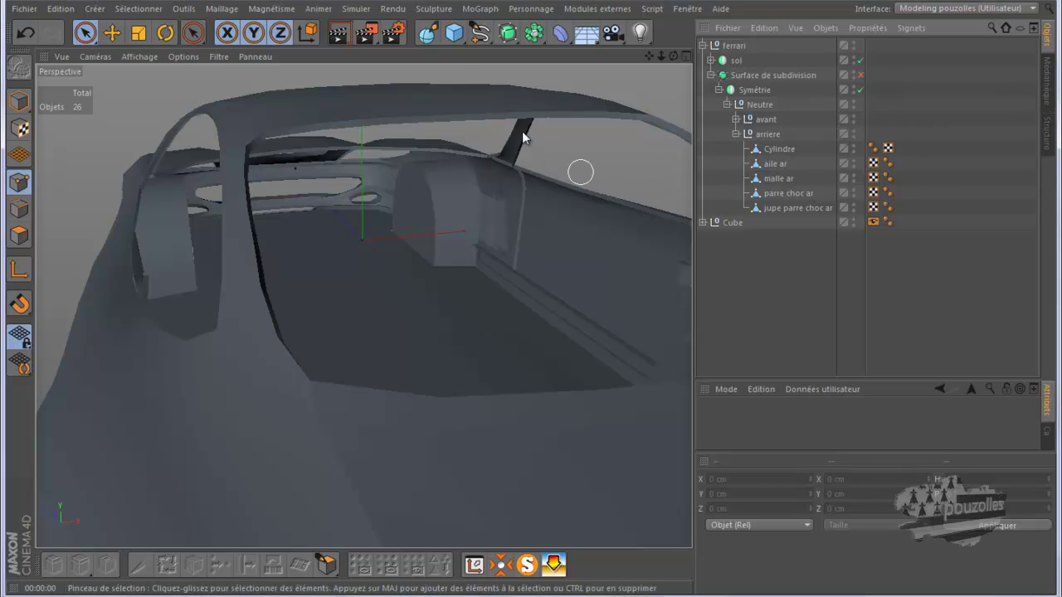
Step: Add a Plan primitive to the scene, without keeping any extra cube
{"action": "left_click", "coordinate": [455, 33]}
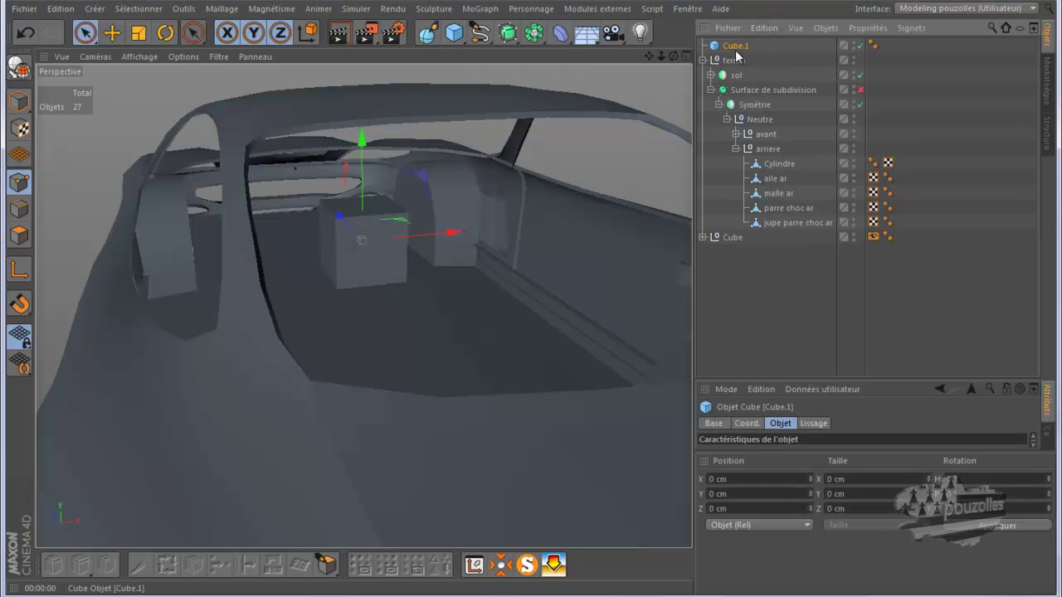
{"action": "key", "text": "Delete"}
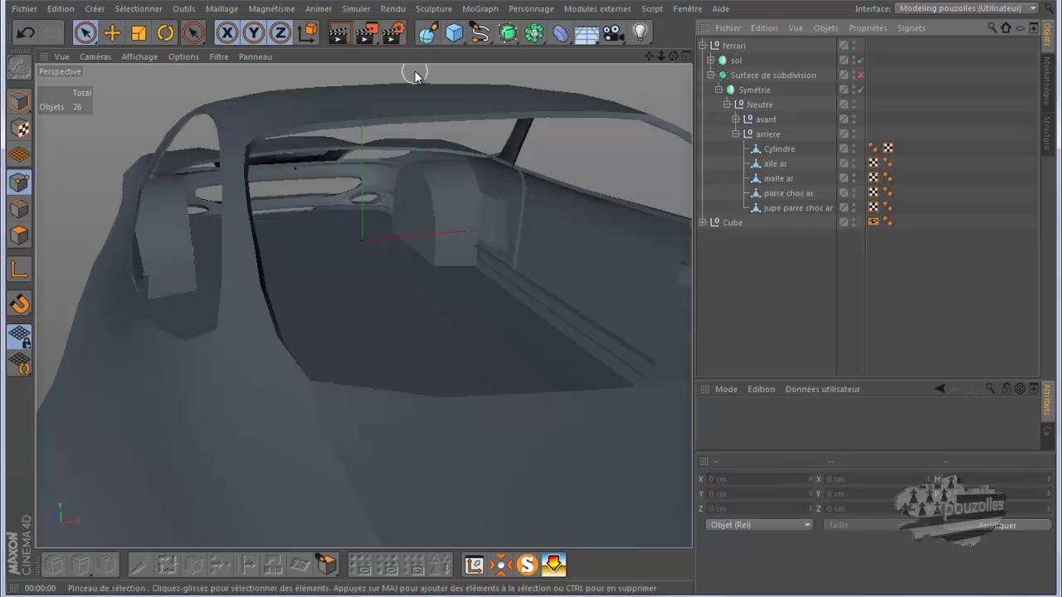
{"action": "left_click", "coordinate": [456, 35]}
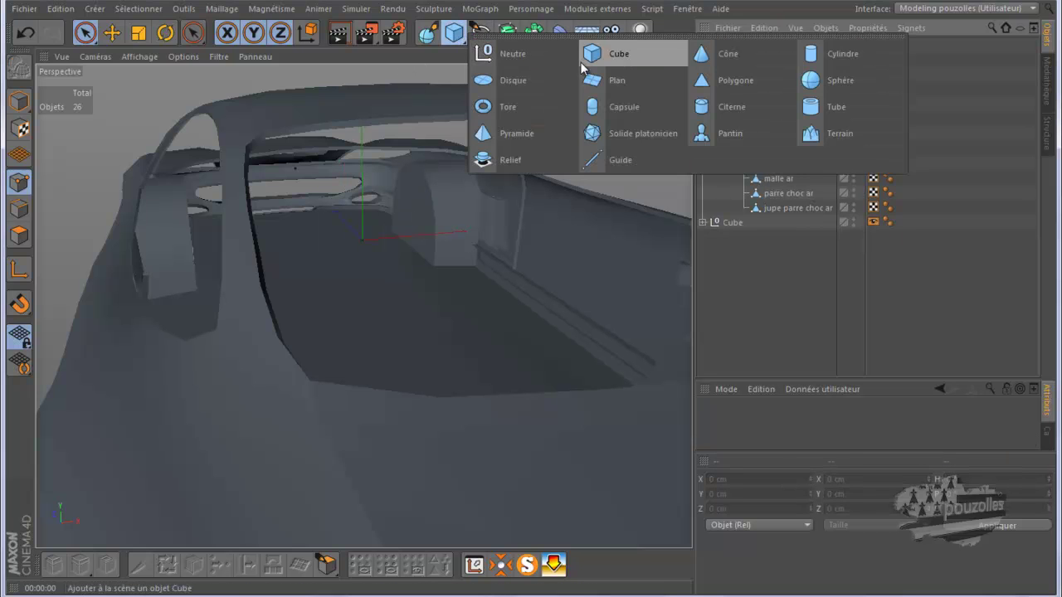
{"action": "left_click", "coordinate": [602, 82]}
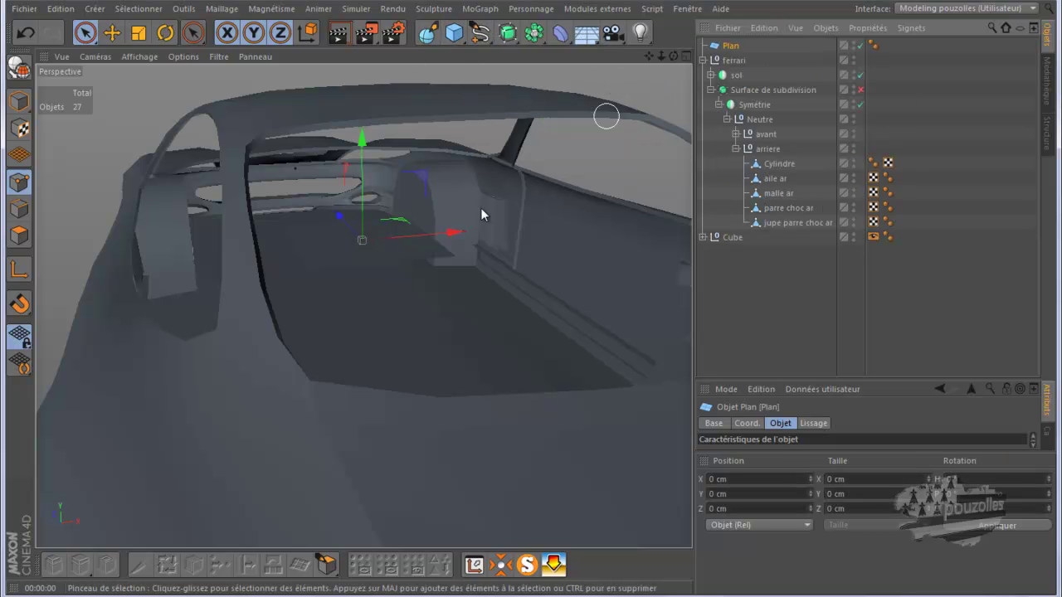
Step: Move the plane back along Z to about -947 cm, over the rear window opening in the top view
{"action": "middle_click", "coordinate": [442, 304]}
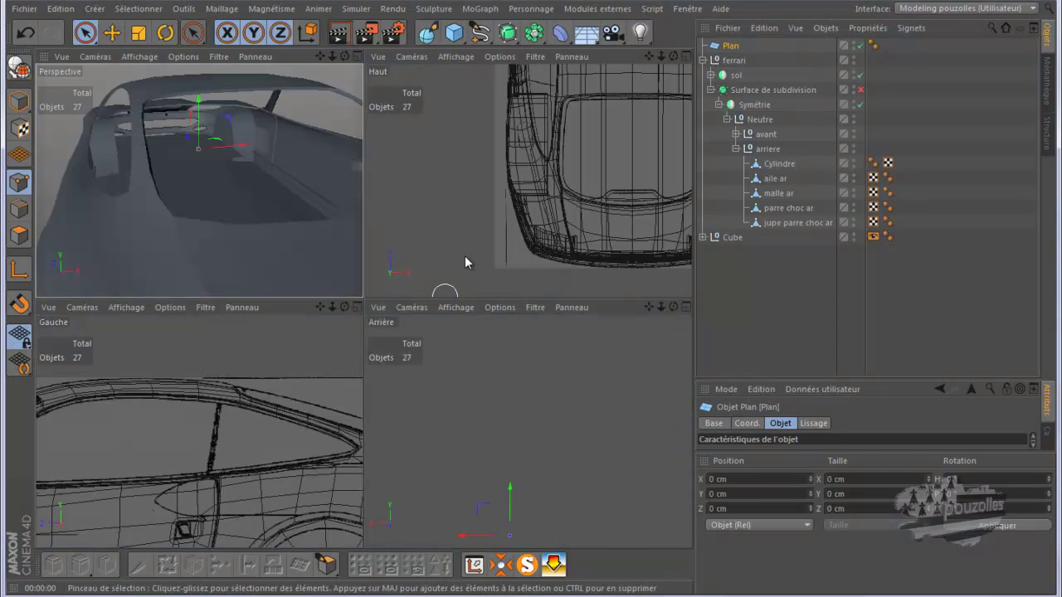
{"action": "middle_click", "coordinate": [466, 257]}
{"action": "scroll", "coordinate": [413, 276], "scroll_direction": "down", "scroll_amount": 3}
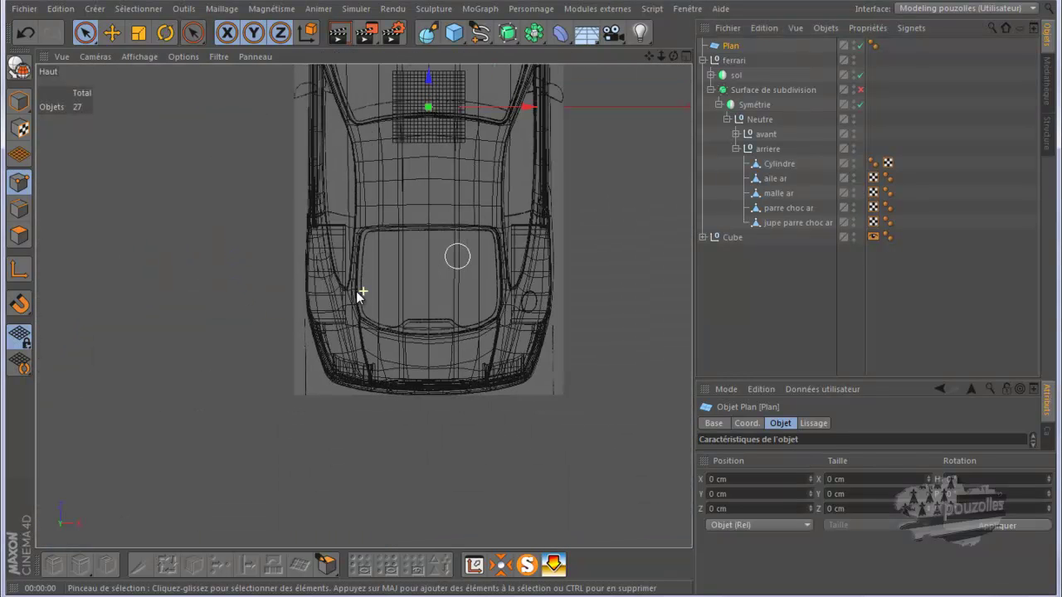
{"action": "left_click_drag", "start_coordinate": [430, 75], "coordinate": [423, 253]}
{"action": "scroll", "coordinate": [422, 290], "scroll_direction": "up", "scroll_amount": 5}
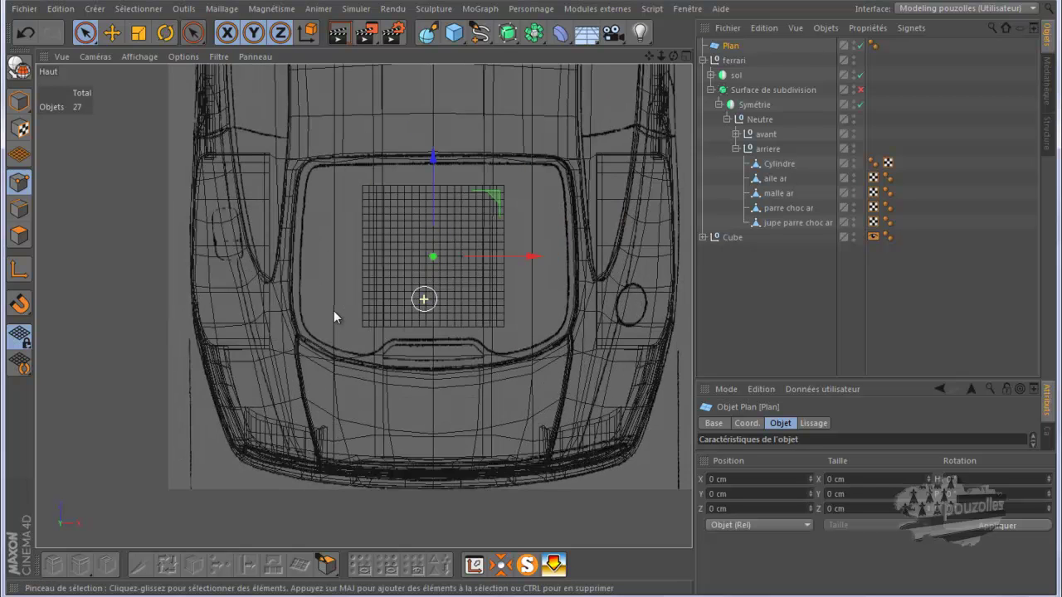
Step: Raise the plane to about 322 cm in Y and tilt it in the side view to follow the rear window's slope
{"action": "middle_click", "coordinate": [331, 312]}
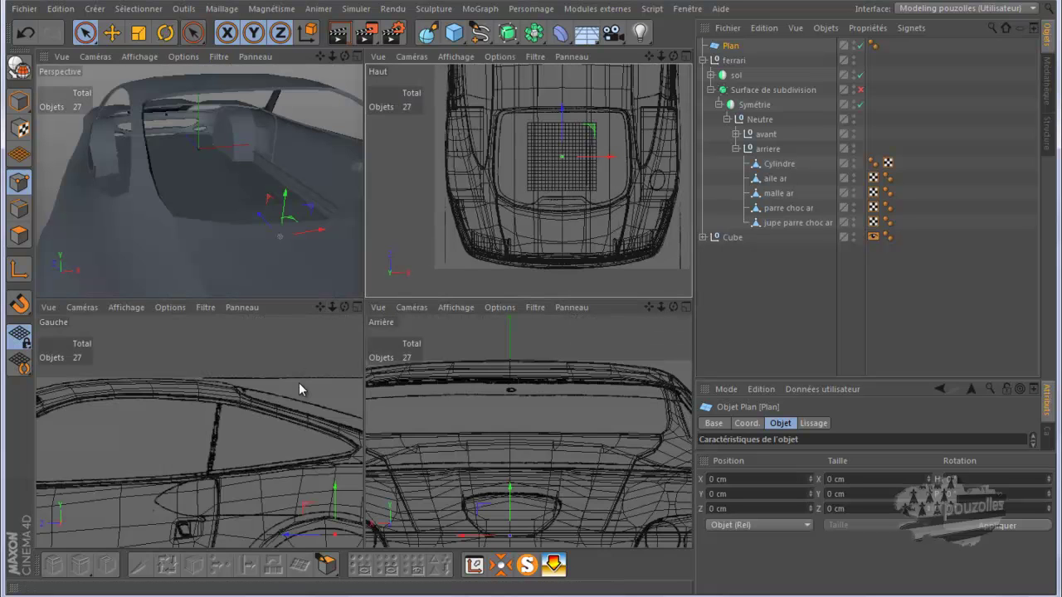
{"action": "middle_click", "coordinate": [299, 382]}
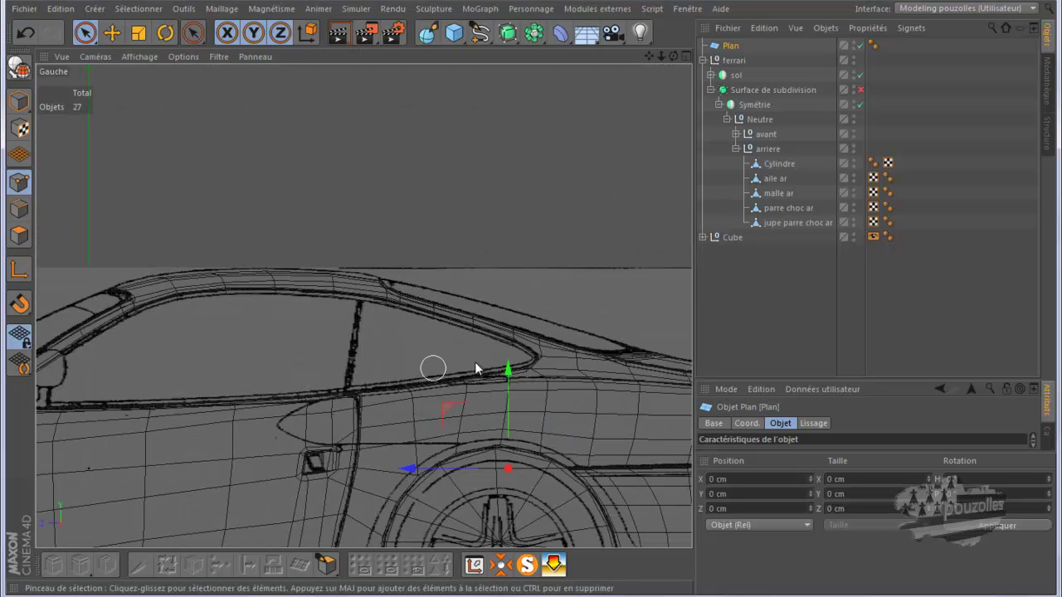
{"action": "left_click_drag", "start_coordinate": [510, 369], "coordinate": [503, 232]}
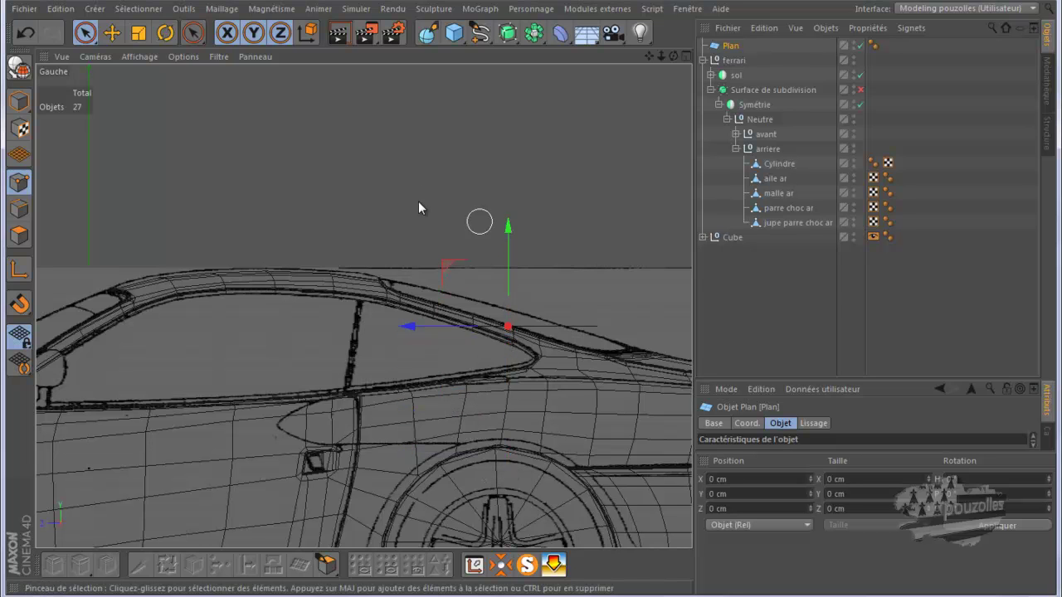
{"action": "key", "text": "r"}
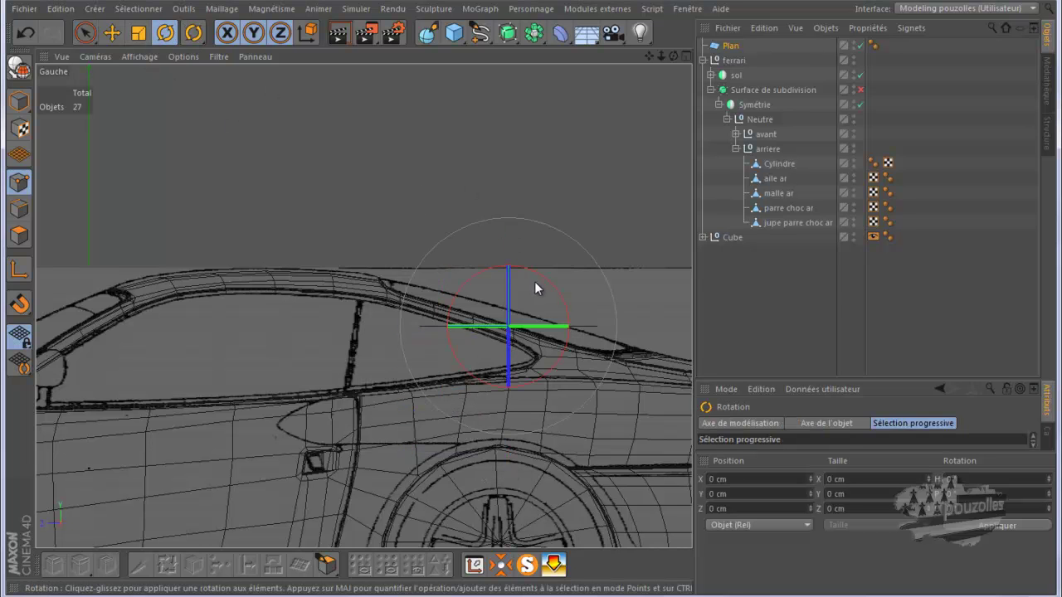
{"action": "left_click_drag", "start_coordinate": [550, 287], "coordinate": [557, 304]}
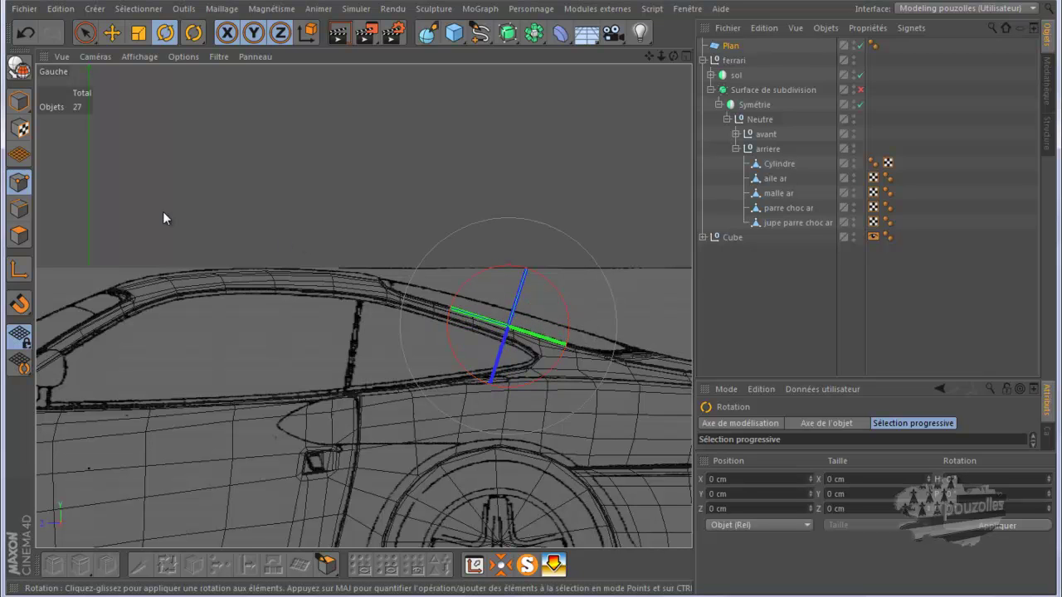
Step: Resize the plane in the top view to about 652 cm wide and 553 cm long to fit the rear window opening
{"action": "left_click", "coordinate": [112, 33]}
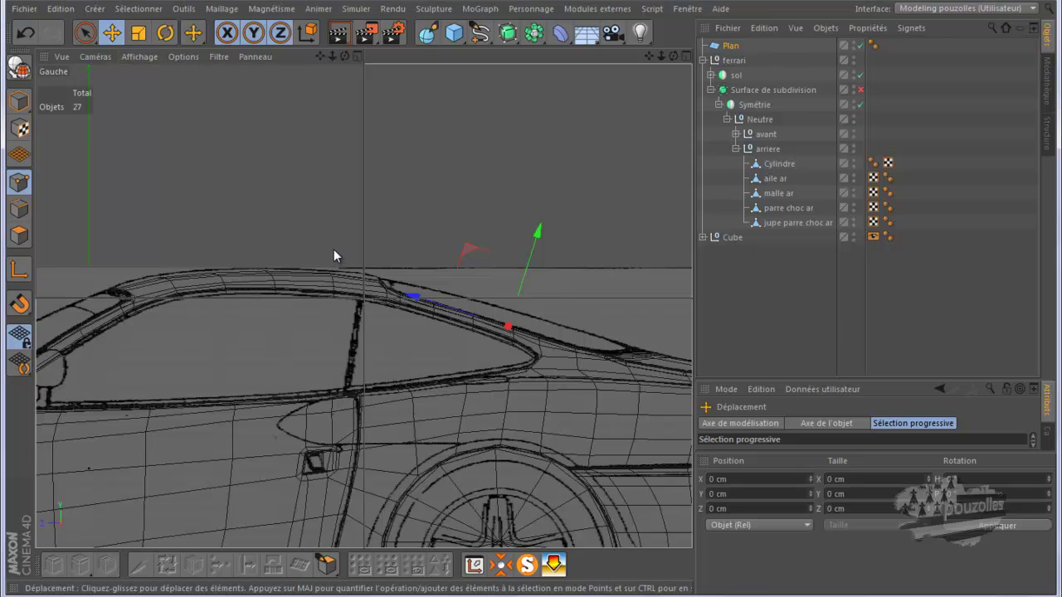
{"action": "middle_click", "coordinate": [333, 249]}
{"action": "left_click", "coordinate": [18, 100]}
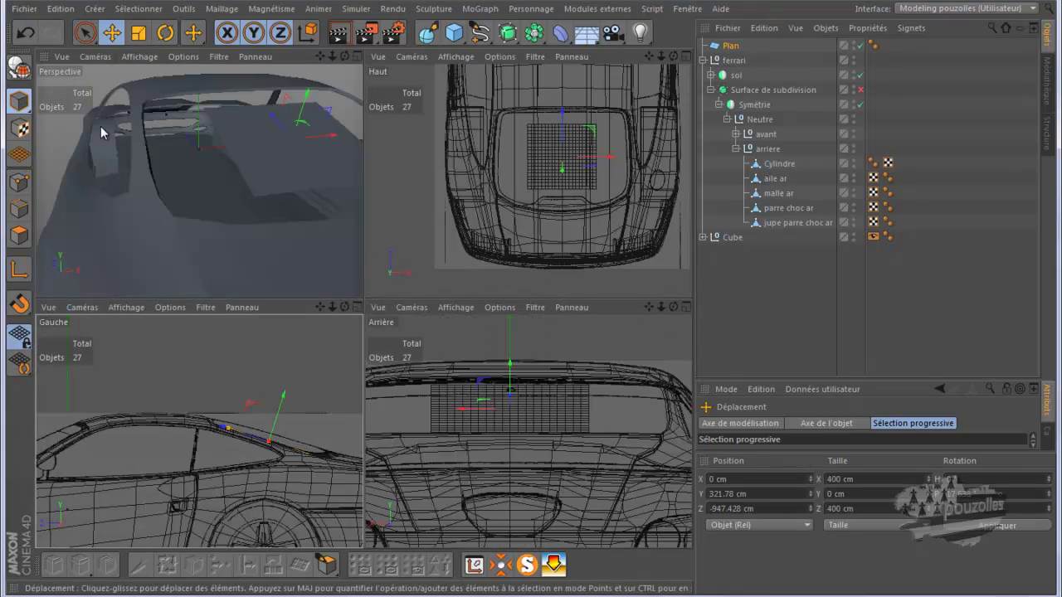
{"action": "middle_click", "coordinate": [557, 171]}
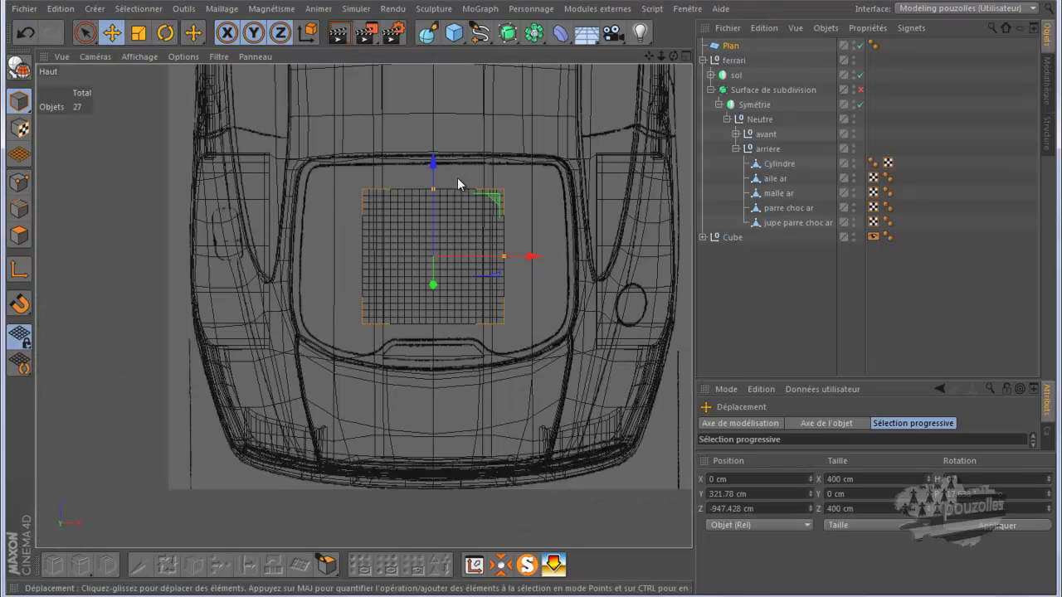
{"action": "left_click_drag", "start_coordinate": [433, 191], "coordinate": [434, 167]}
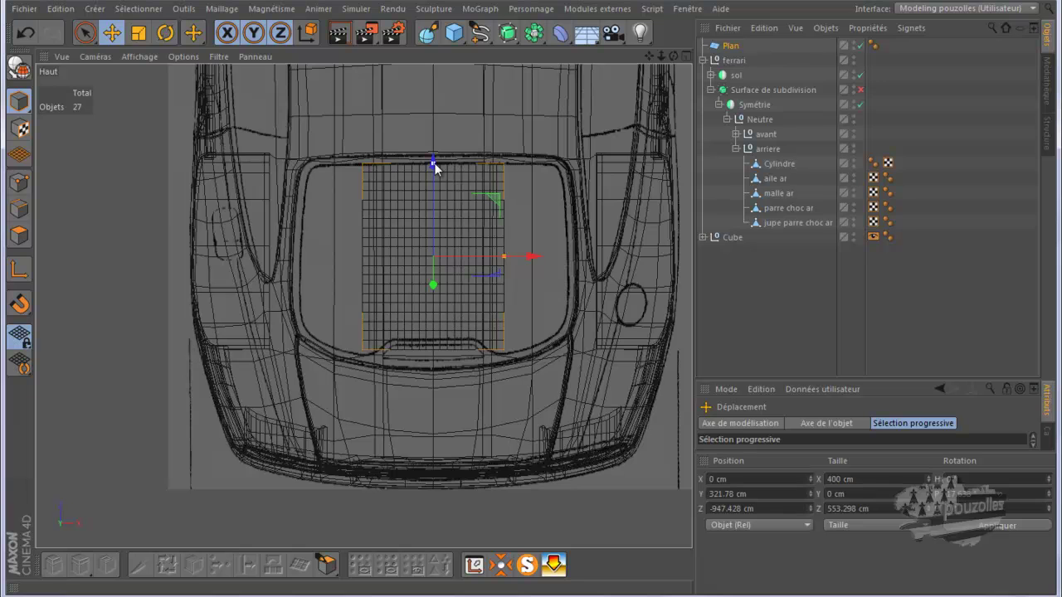
{"action": "left_click_drag", "start_coordinate": [505, 257], "coordinate": [548, 263]}
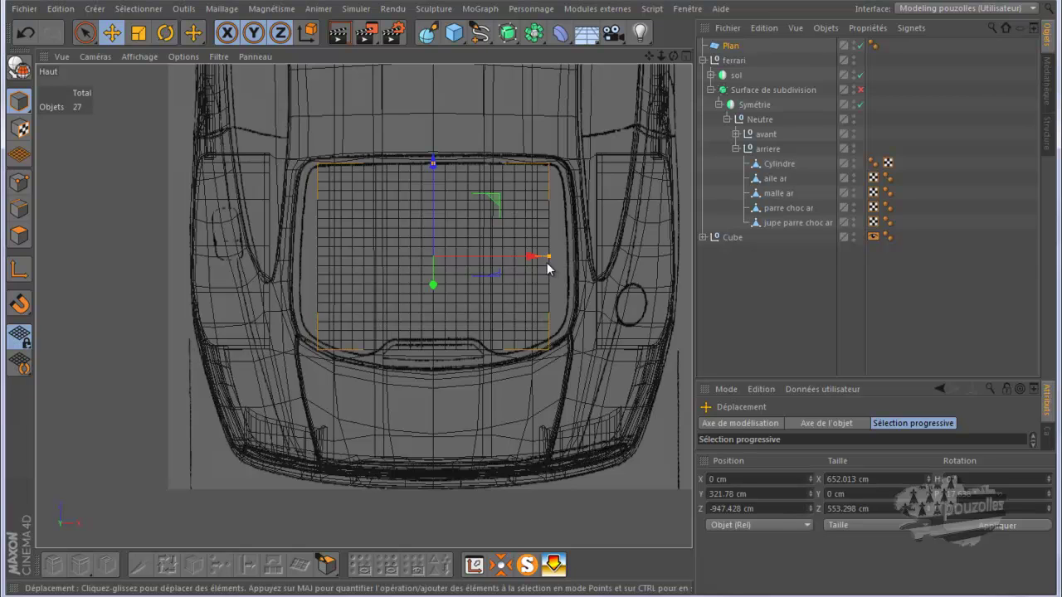
Step: Set the plane's width segments to 2 and its height segments to 1
{"action": "left_click", "coordinate": [730, 46]}
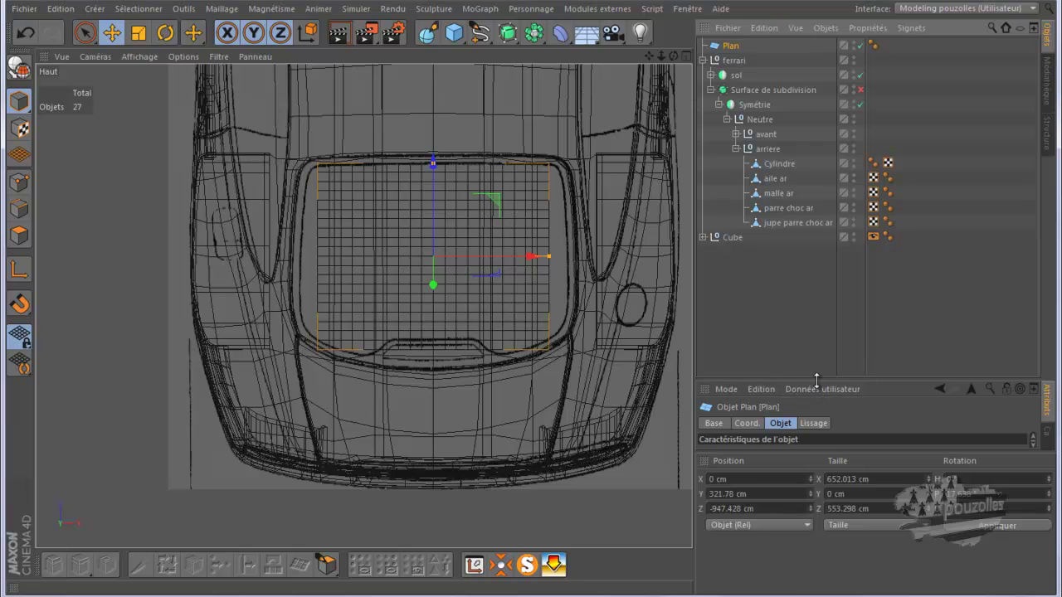
{"action": "left_click_drag", "start_coordinate": [813, 381], "coordinate": [801, 262]}
{"action": "left_click", "coordinate": [810, 365]}
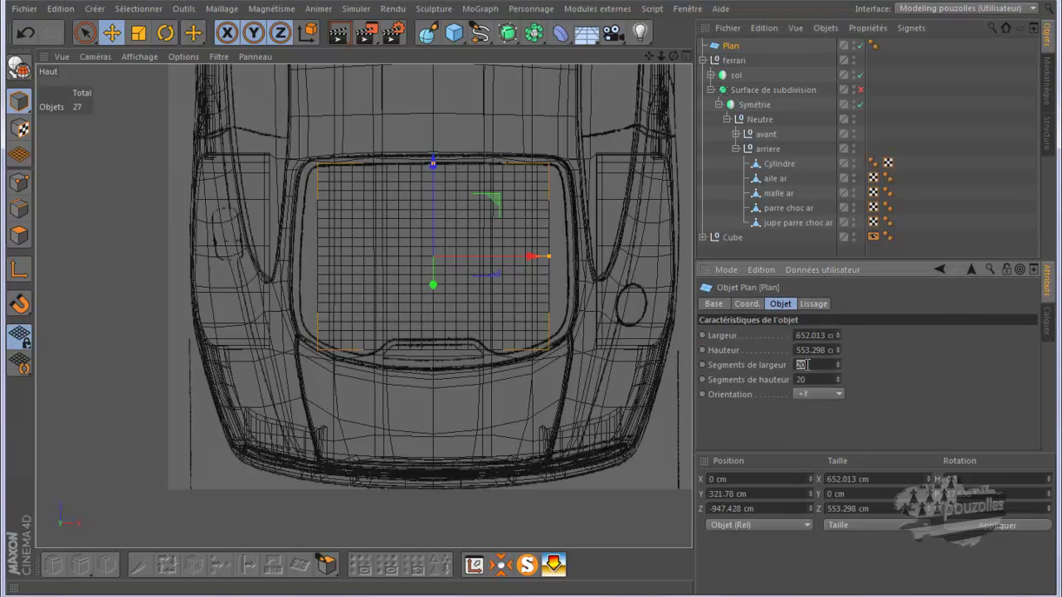
{"action": "type", "text": "2"}
{"action": "left_click", "coordinate": [811, 379]}
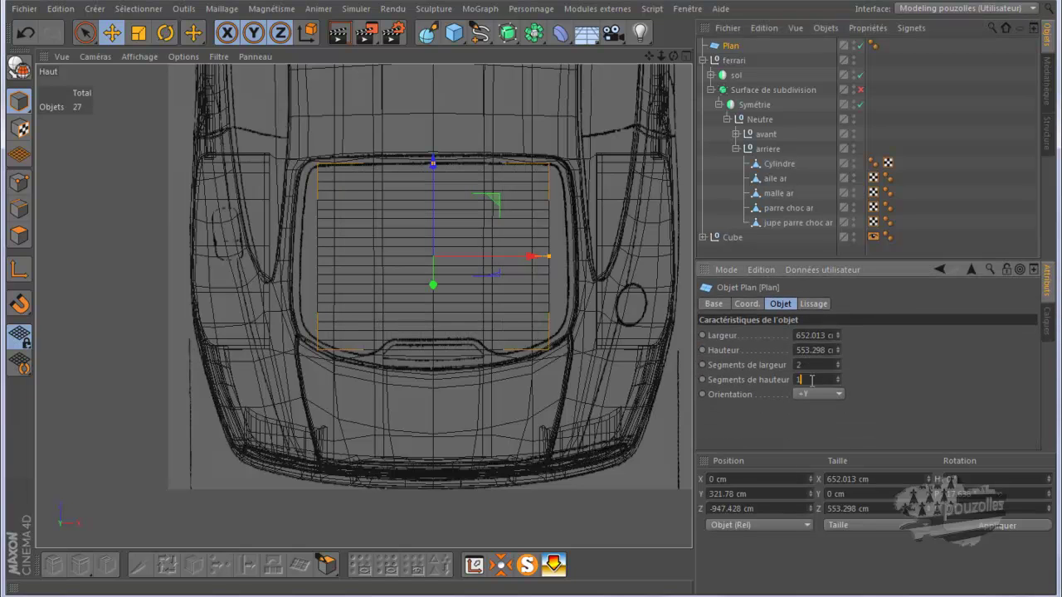
{"action": "type", "text": "1"}
{"action": "key", "text": "Return"}
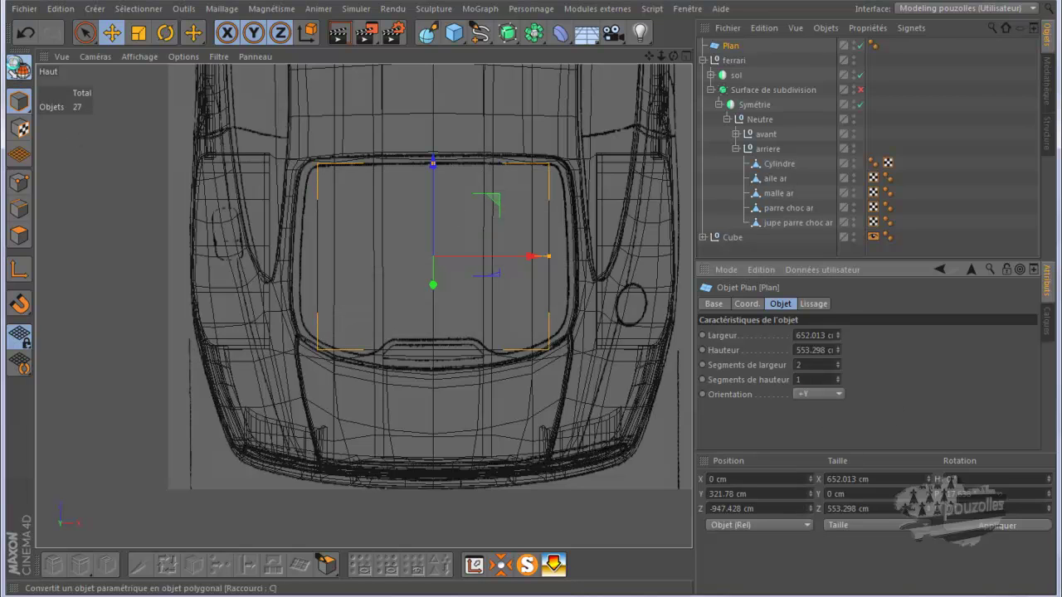
Step: Convert the plane to an editable polygon object and delete the two outer points on its positive X side
{"action": "left_click", "coordinate": [19, 67]}
{"action": "left_click", "coordinate": [19, 181]}
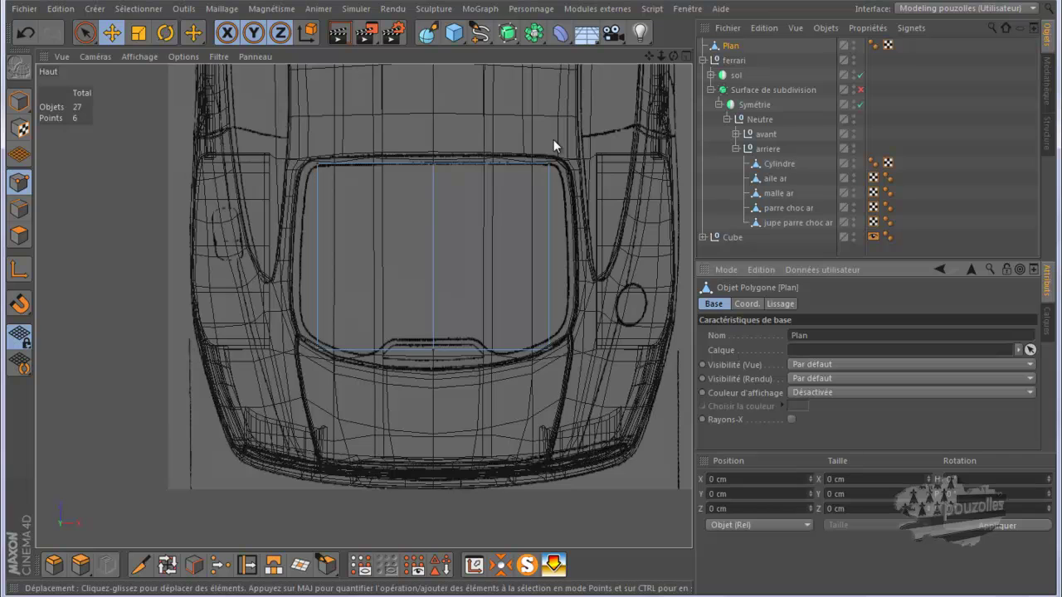
{"action": "key", "text": "9"}
{"action": "left_click", "coordinate": [550, 164]}
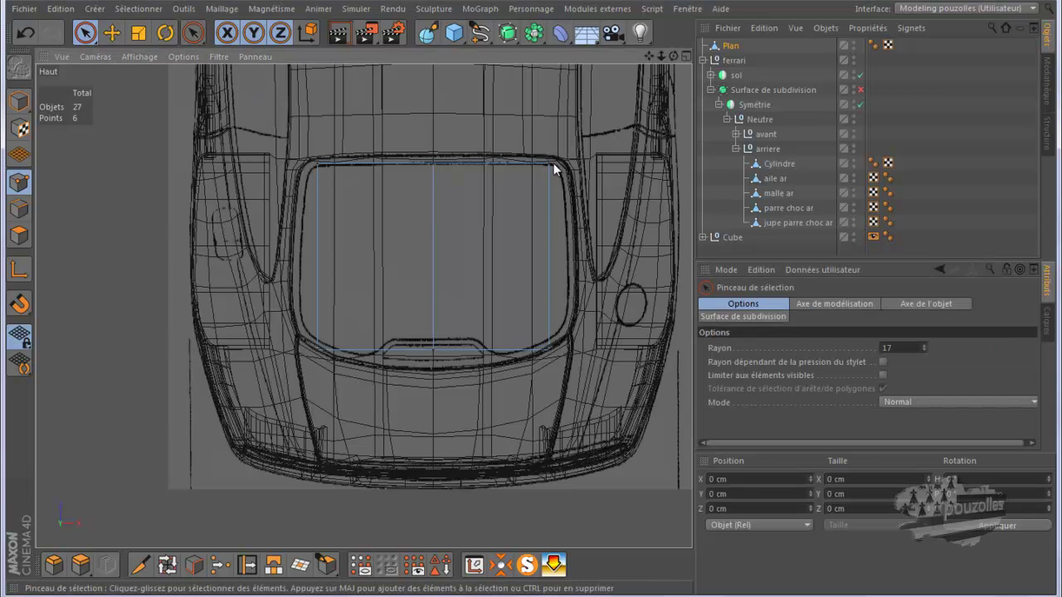
{"action": "left_click", "coordinate": [550, 360], "text": "shift"}
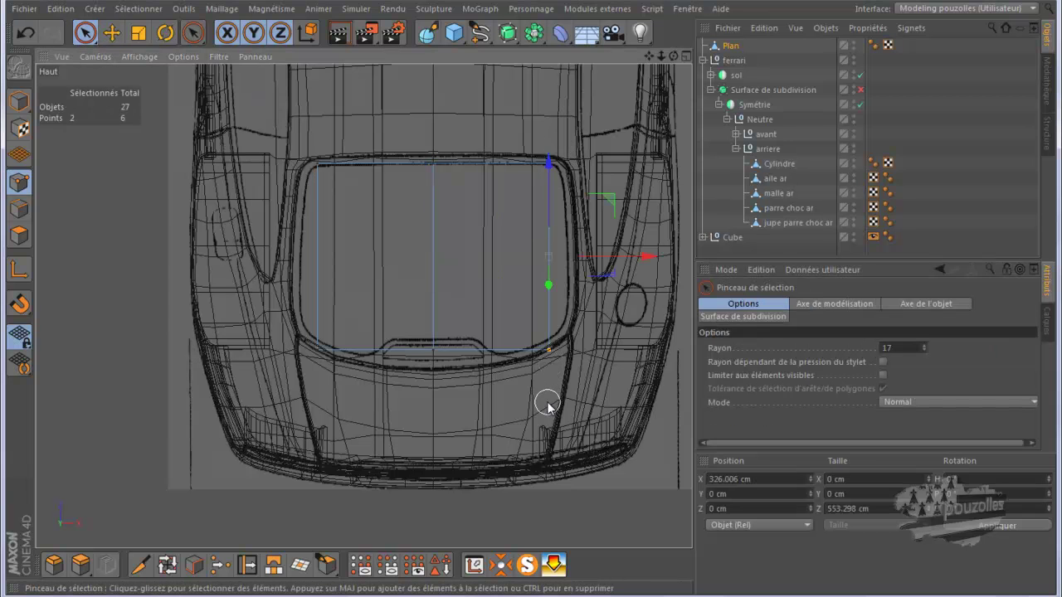
{"action": "key", "text": "Delete"}
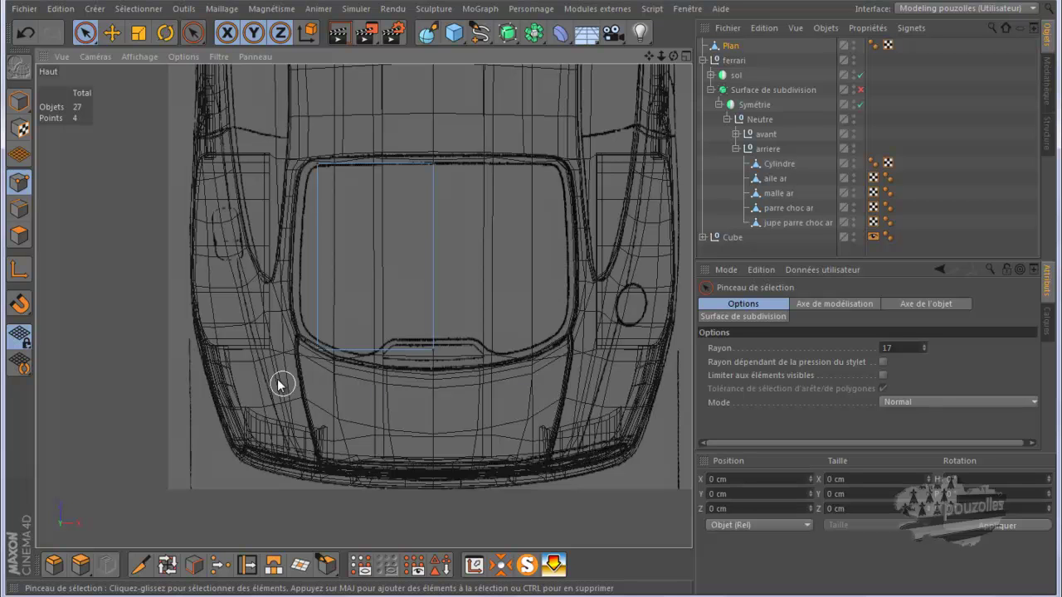
Step: Select the plane's upper centreline point and examine the plane's fit against the body's rear window slope in the left view
{"action": "middle_click", "coordinate": [217, 362]}
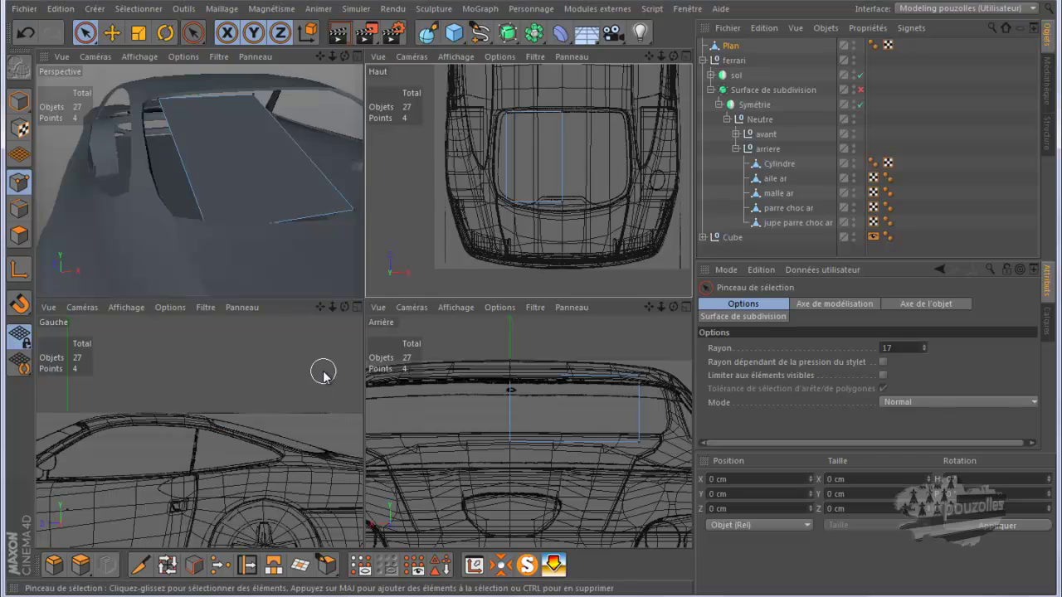
{"action": "left_click", "coordinate": [507, 380]}
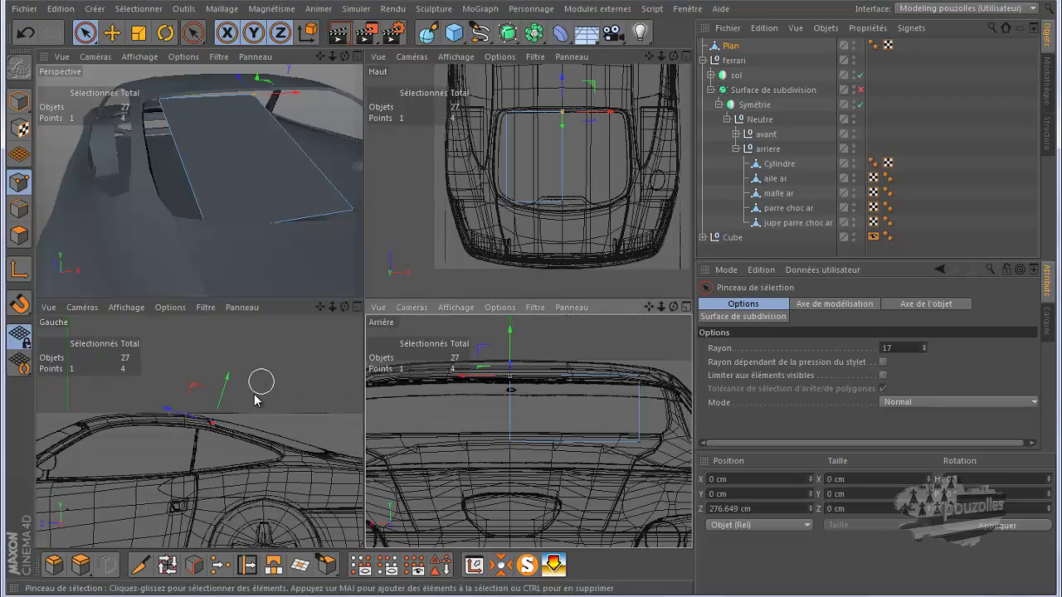
{"action": "middle_click", "coordinate": [237, 428]}
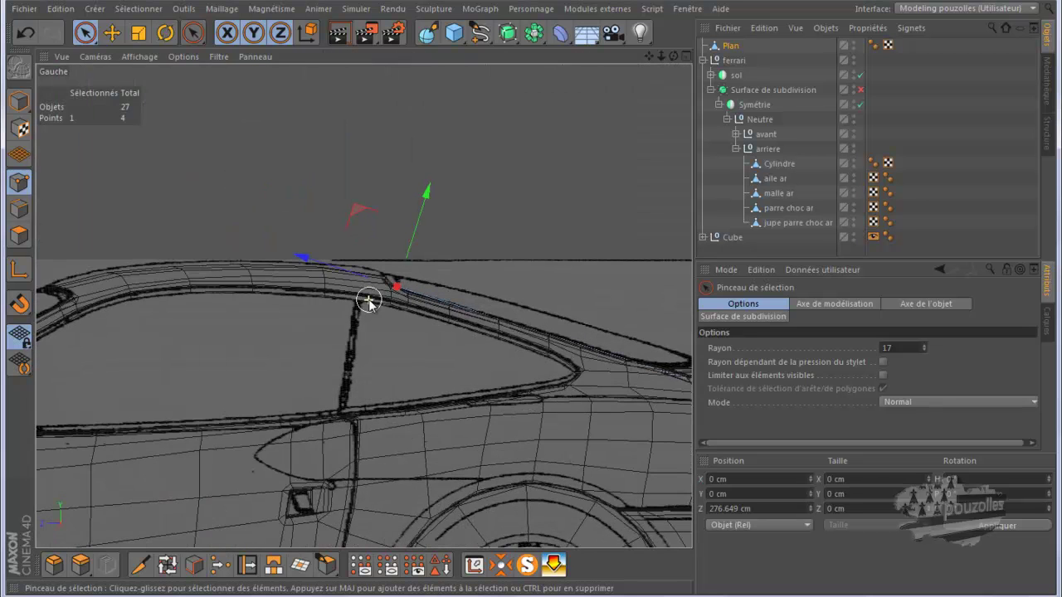
{"action": "scroll", "coordinate": [368, 301], "scroll_direction": "up", "scroll_amount": 5}
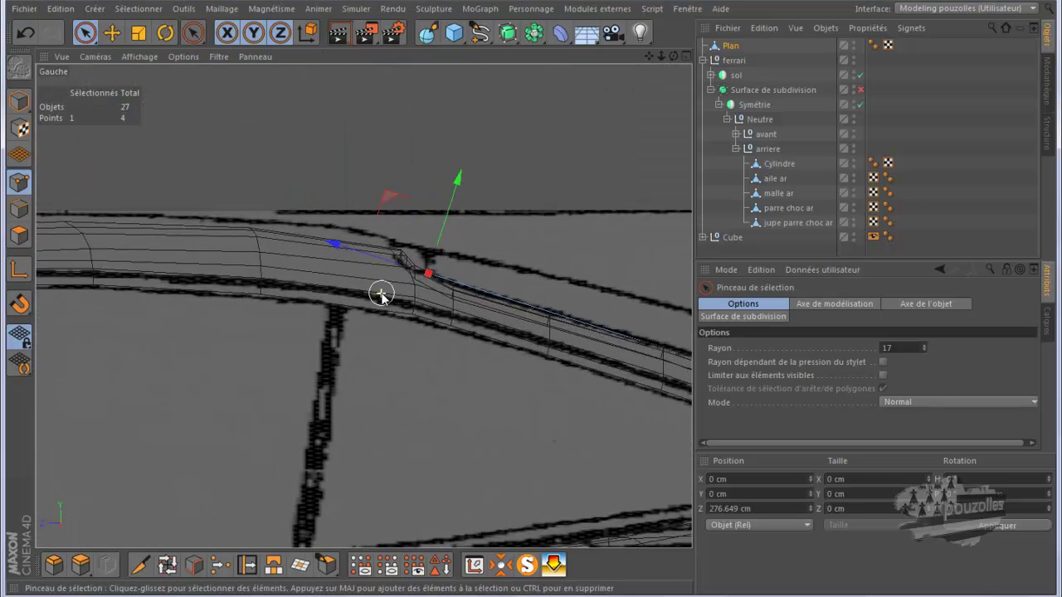
{"action": "scroll", "coordinate": [381, 296], "scroll_direction": "down", "scroll_amount": 5}
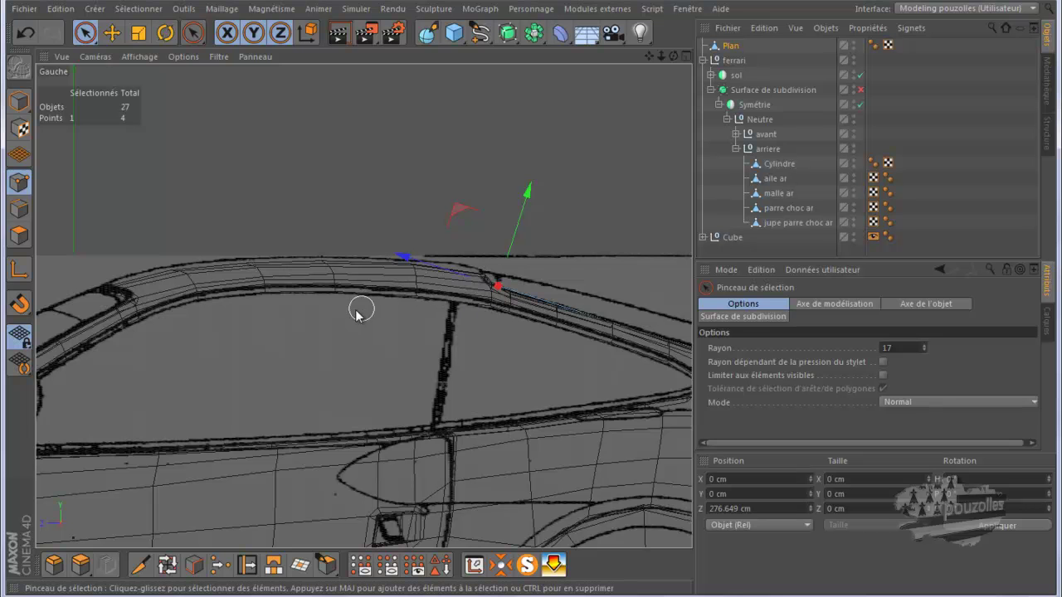
{"action": "scroll", "coordinate": [272, 301], "scroll_direction": "down", "scroll_amount": 3}
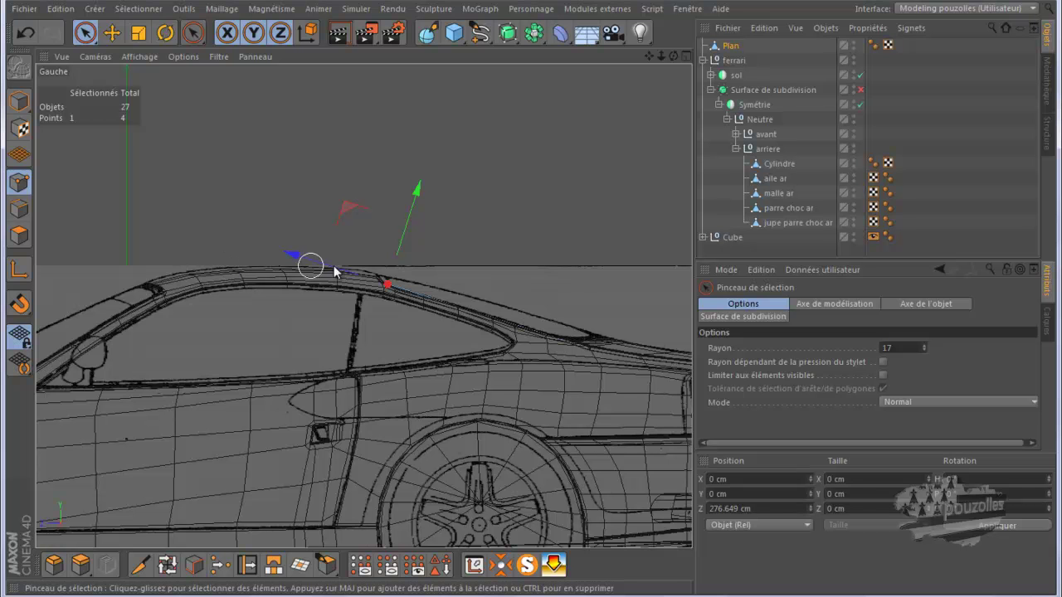
{"action": "scroll", "coordinate": [379, 308], "scroll_direction": "up", "scroll_amount": 1}
{"action": "scroll", "coordinate": [379, 308], "scroll_direction": "up", "scroll_amount": 2}
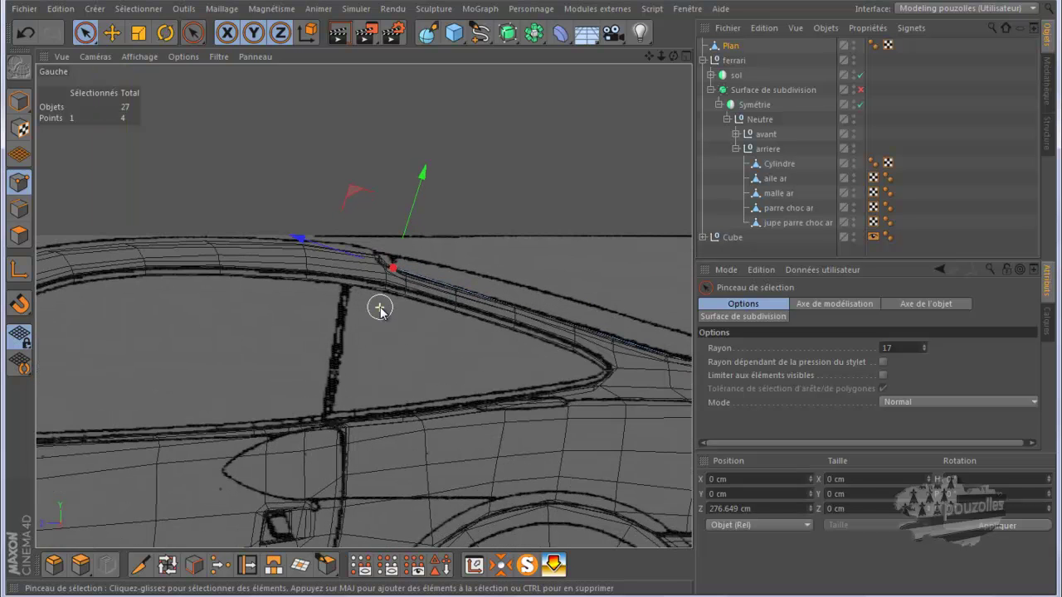
{"action": "scroll", "coordinate": [379, 308], "scroll_direction": "up", "scroll_amount": 1}
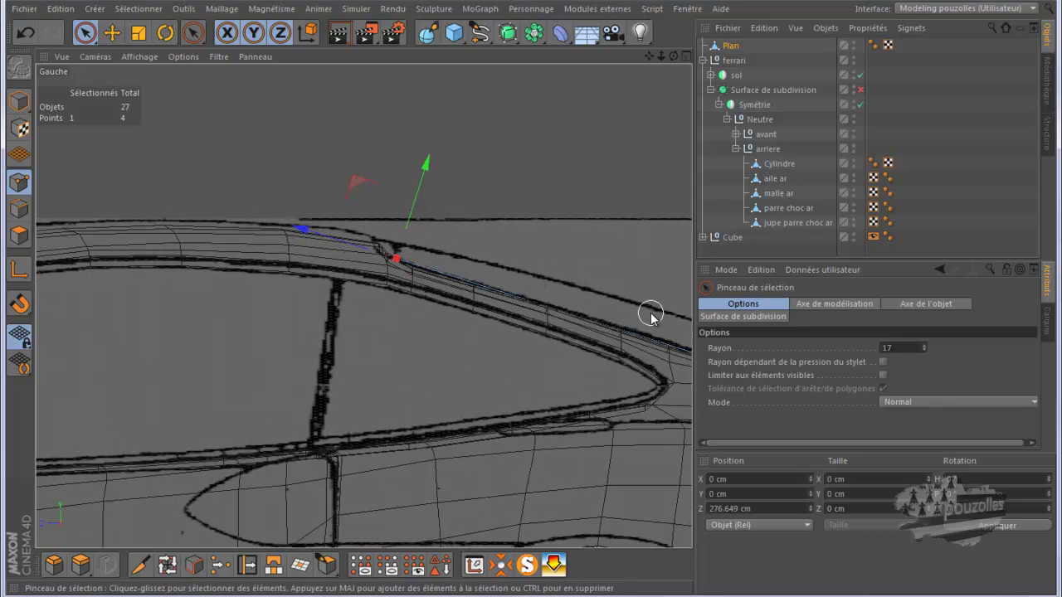
{"action": "mouse_move", "coordinate": [530, 303]}
{"action": "middle_mouse_down", "text": "alt"}
{"action": "mouse_move", "coordinate": [517, 300]}
{"action": "mouse_move", "coordinate": [527, 302]}
{"action": "middle_mouse_up", "text": "alt"}
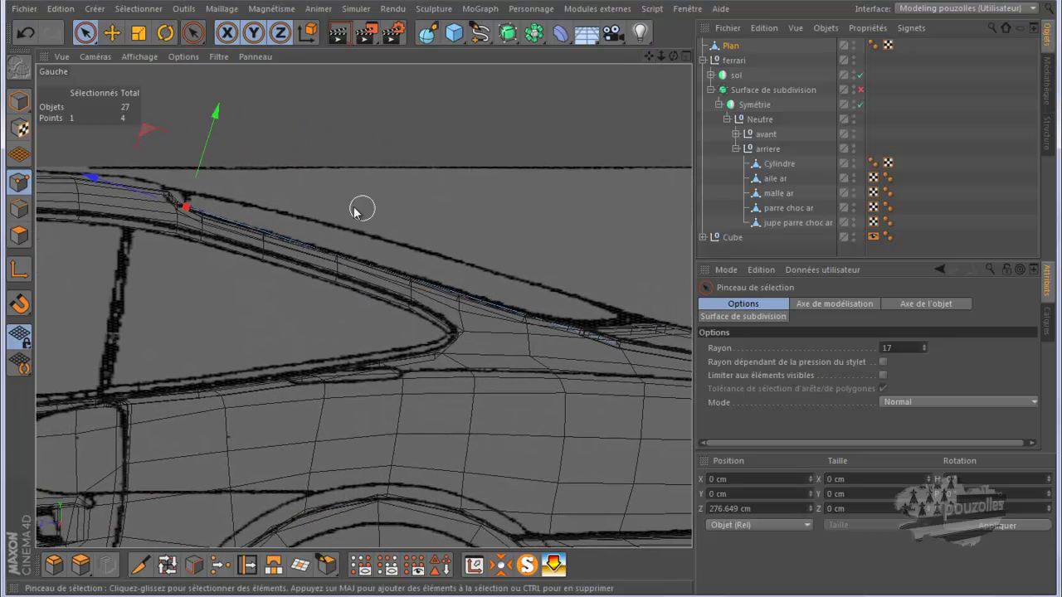
Step: Show the ar blueprint and hide the av blueprint in the Cube group while viewing the car from the rear
{"action": "middle_click", "coordinate": [419, 212]}
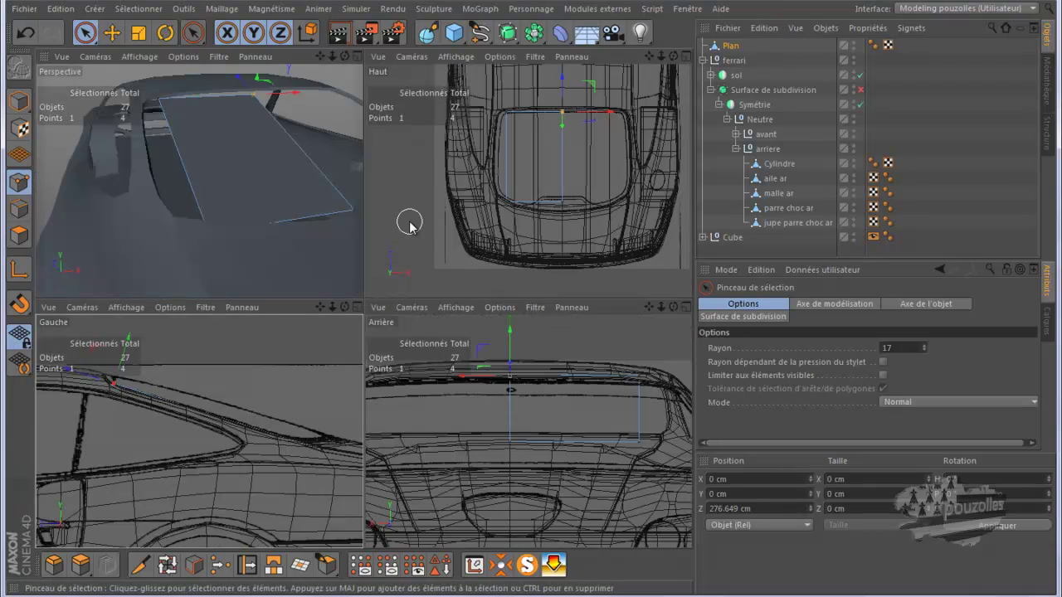
{"action": "middle_click", "coordinate": [508, 396]}
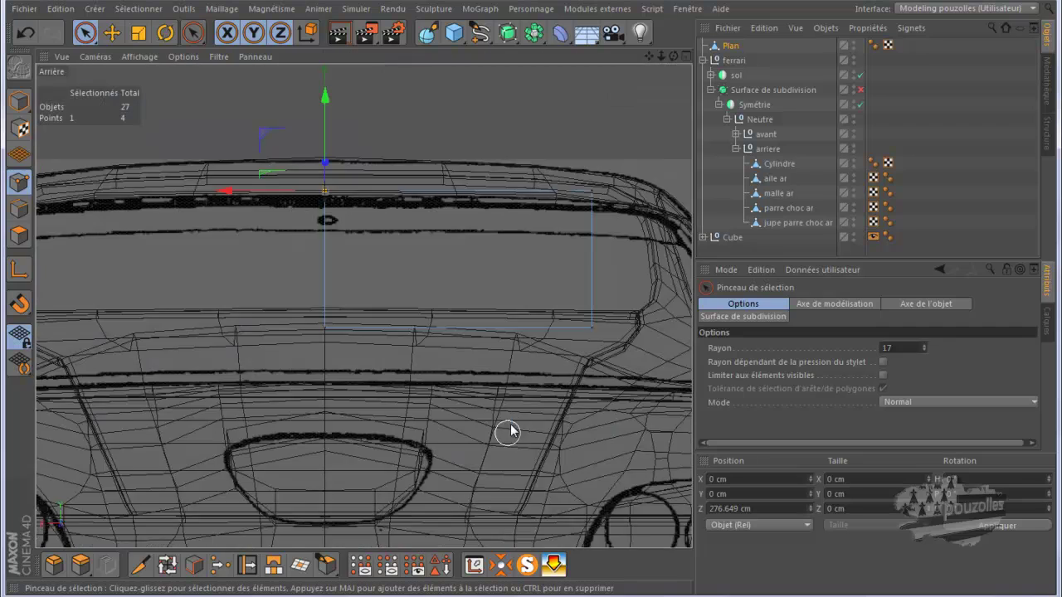
{"action": "scroll", "coordinate": [514, 365], "scroll_direction": "down", "scroll_amount": 2}
{"action": "scroll", "coordinate": [456, 323], "scroll_direction": "down", "scroll_amount": 2}
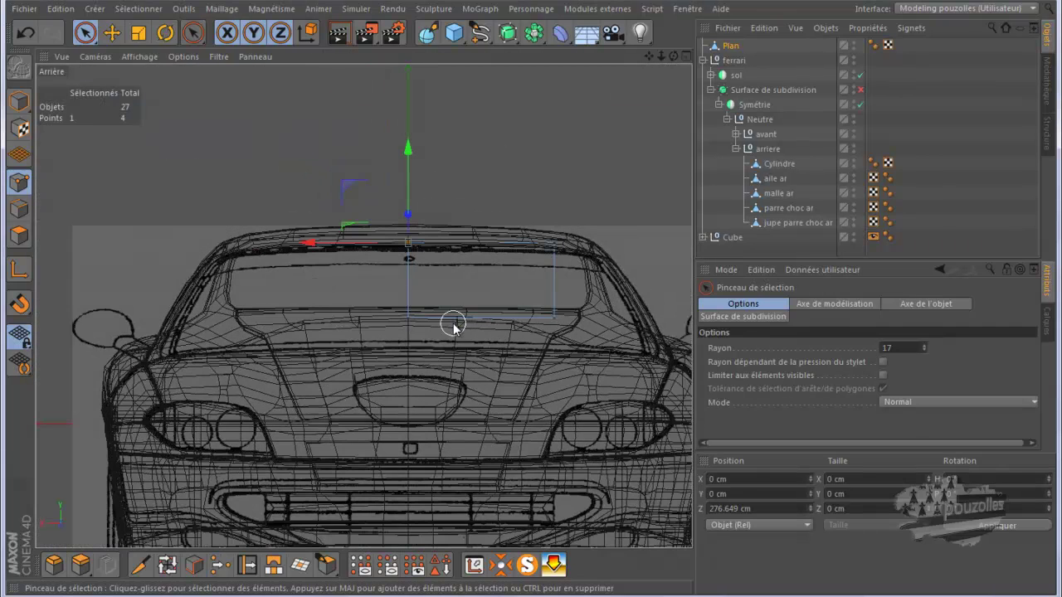
{"action": "scroll", "coordinate": [442, 279], "scroll_direction": "up", "scroll_amount": 4}
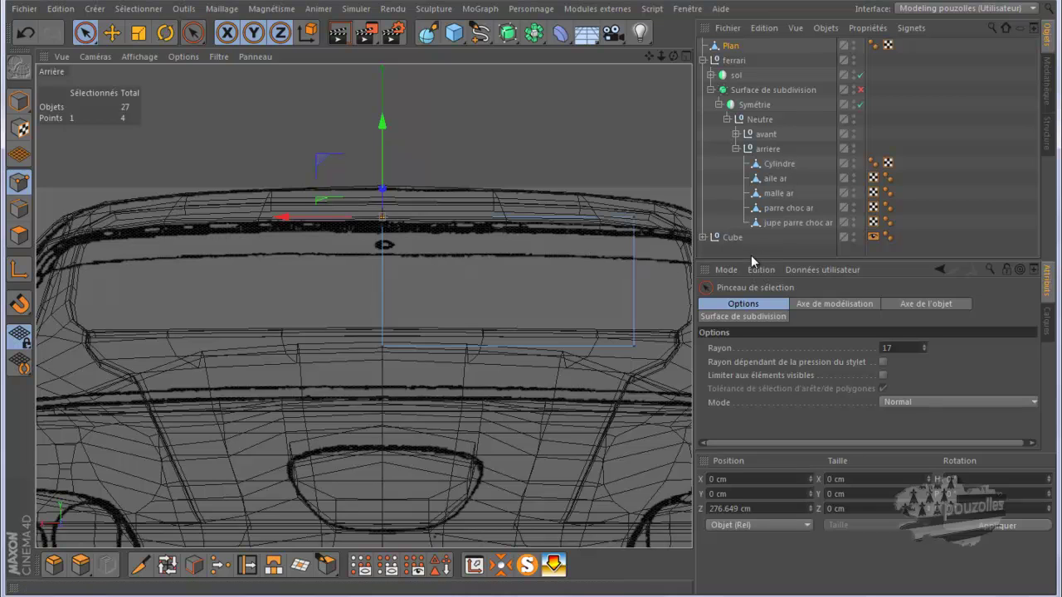
{"action": "left_click_drag", "start_coordinate": [751, 257], "coordinate": [751, 348]}
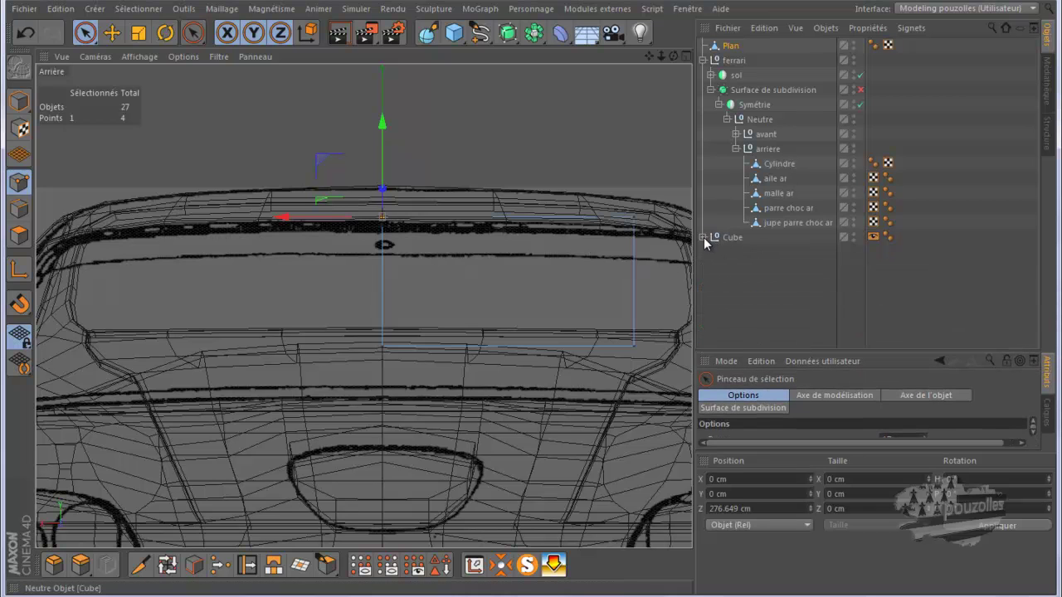
{"action": "left_click", "coordinate": [704, 238]}
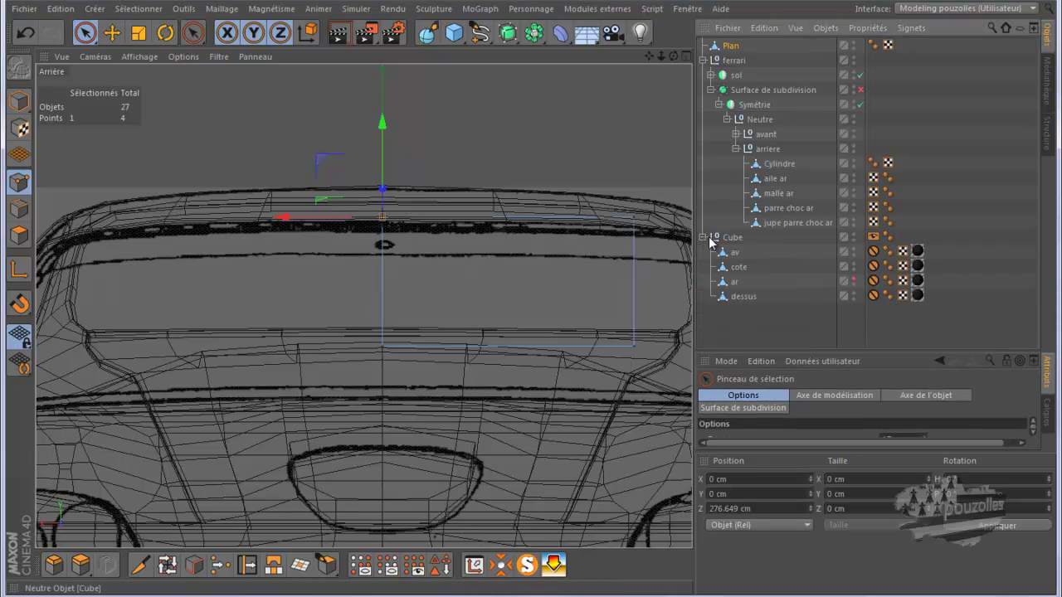
{"action": "left_click", "coordinate": [854, 282]}
{"action": "left_click", "coordinate": [853, 251]}
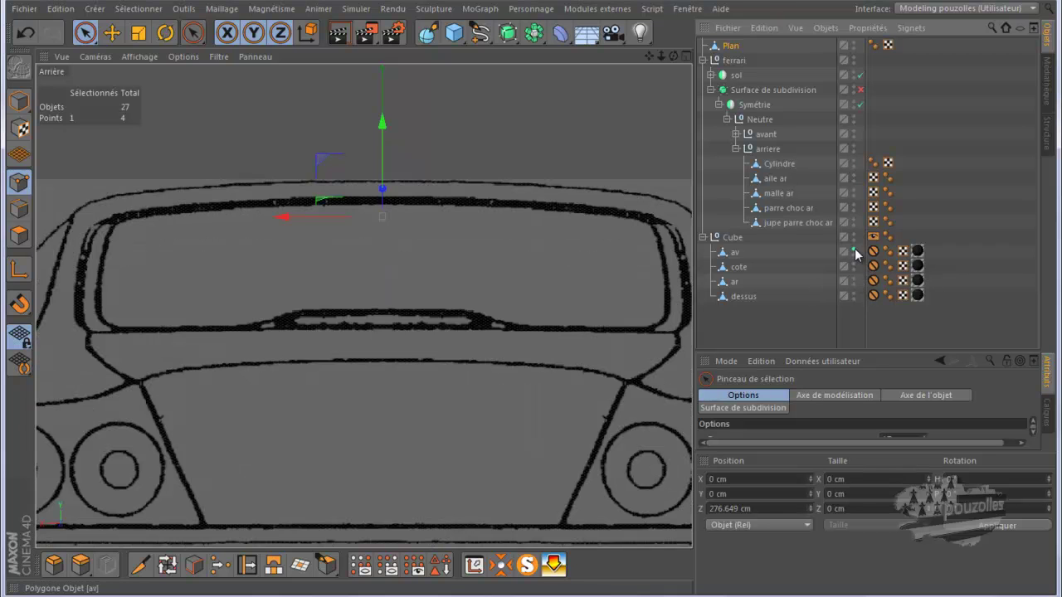
Step: Change the rear view to the front camera and frame the rear window's upper edge against the blueprint
{"action": "left_click", "coordinate": [95, 56]}
{"action": "left_click", "coordinate": [109, 199]}
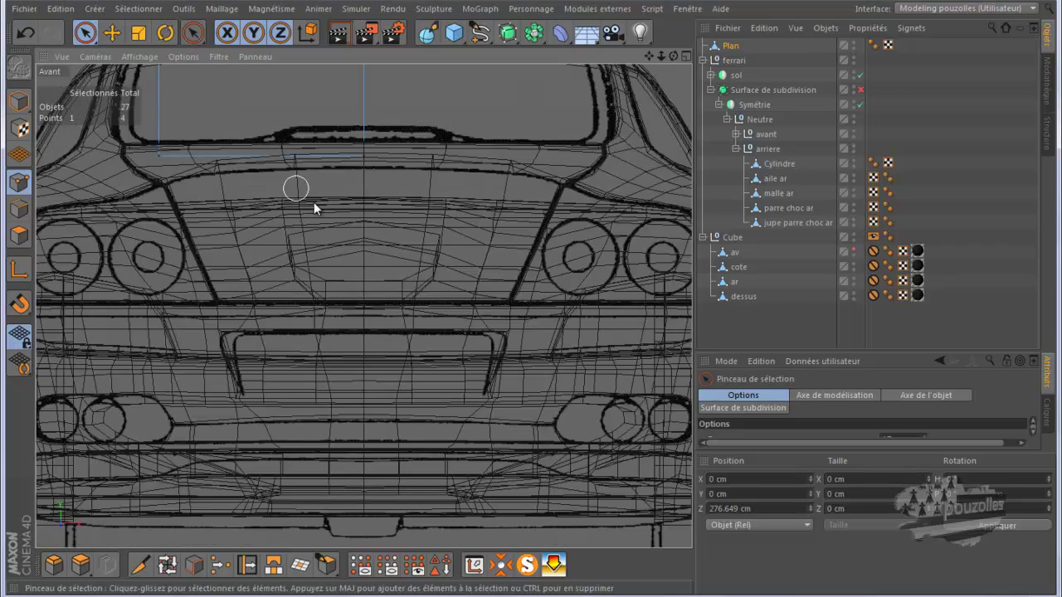
{"action": "scroll", "coordinate": [369, 295], "scroll_direction": "down", "scroll_amount": 5}
{"action": "scroll", "coordinate": [368, 264], "scroll_direction": "up", "scroll_amount": 3}
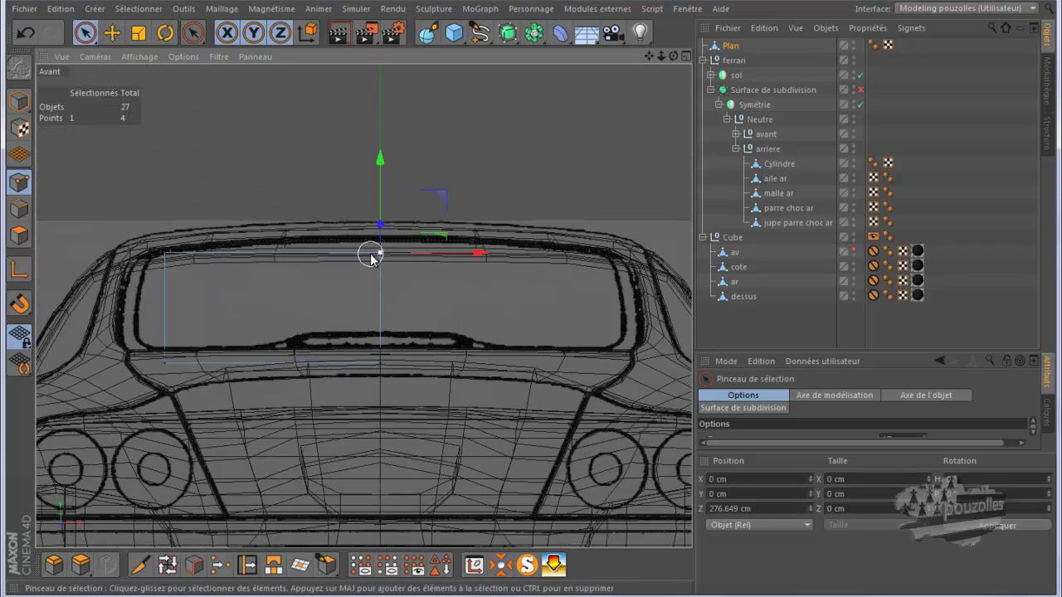
{"action": "scroll", "coordinate": [370, 255], "scroll_direction": "up", "scroll_amount": 5}
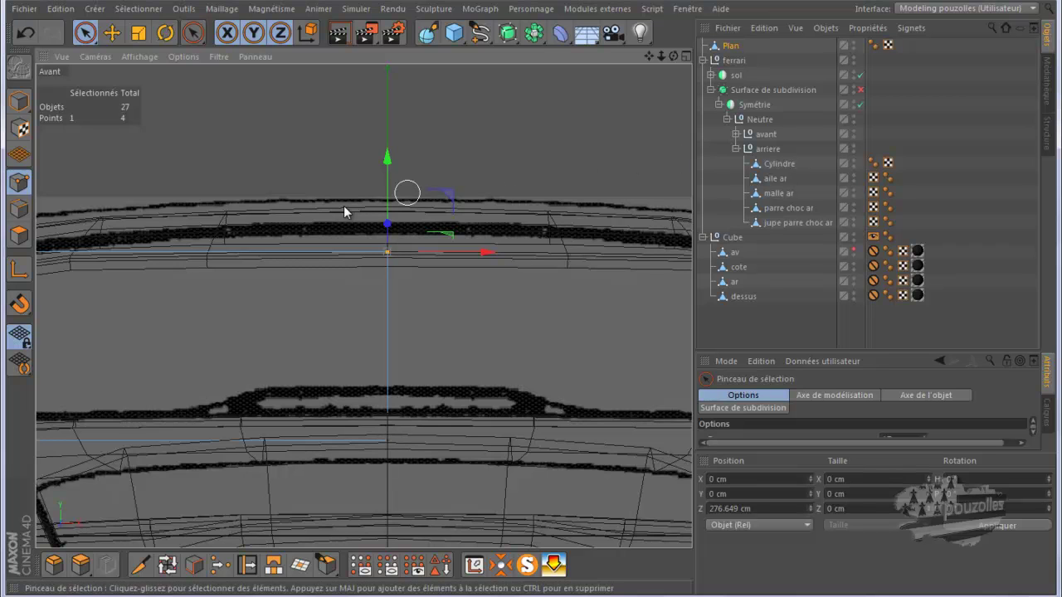
Step: Select the seven points of the aile ar object at the roof's outer corner above the rear window in the front view
{"action": "left_click", "coordinate": [768, 182]}
{"action": "scroll", "coordinate": [584, 218], "scroll_direction": "down", "scroll_amount": 3}
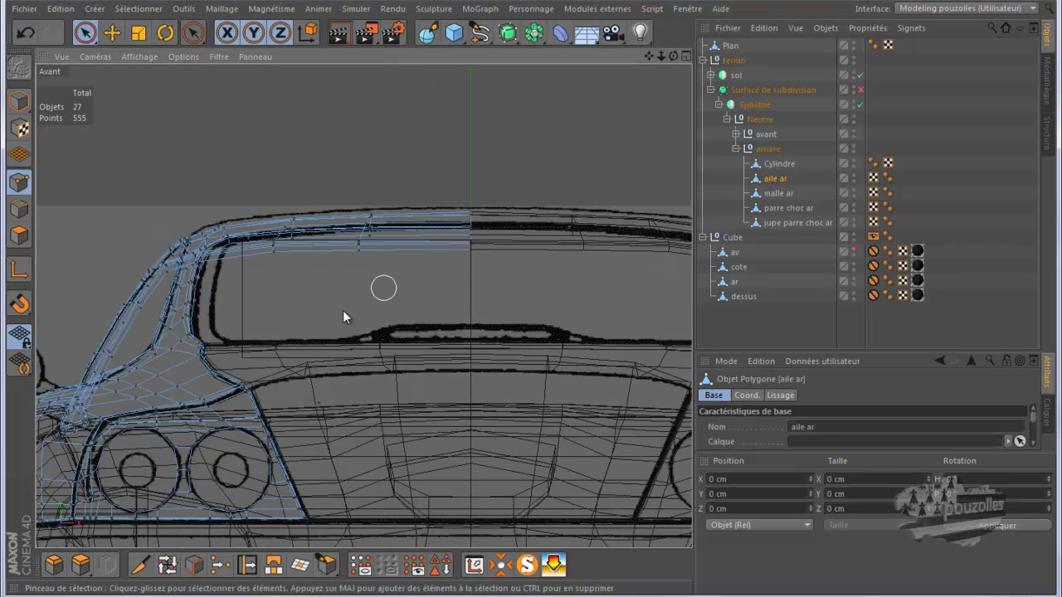
{"action": "scroll", "coordinate": [208, 291], "scroll_direction": "up", "scroll_amount": 1}
{"action": "scroll", "coordinate": [208, 292], "scroll_direction": "up", "scroll_amount": 4}
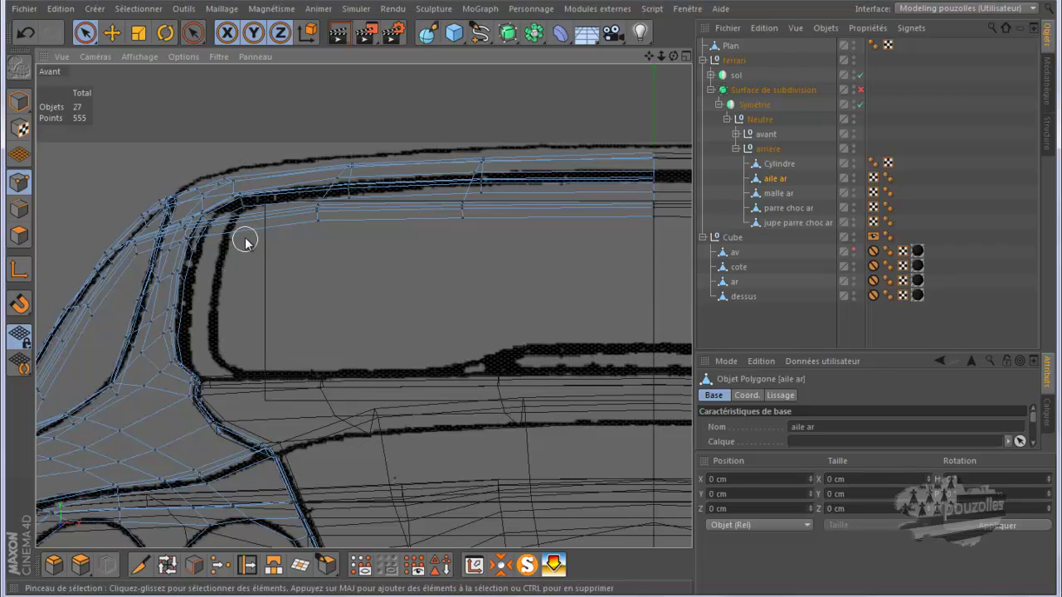
{"action": "left_click_drag", "start_coordinate": [246, 238], "coordinate": [224, 181]}
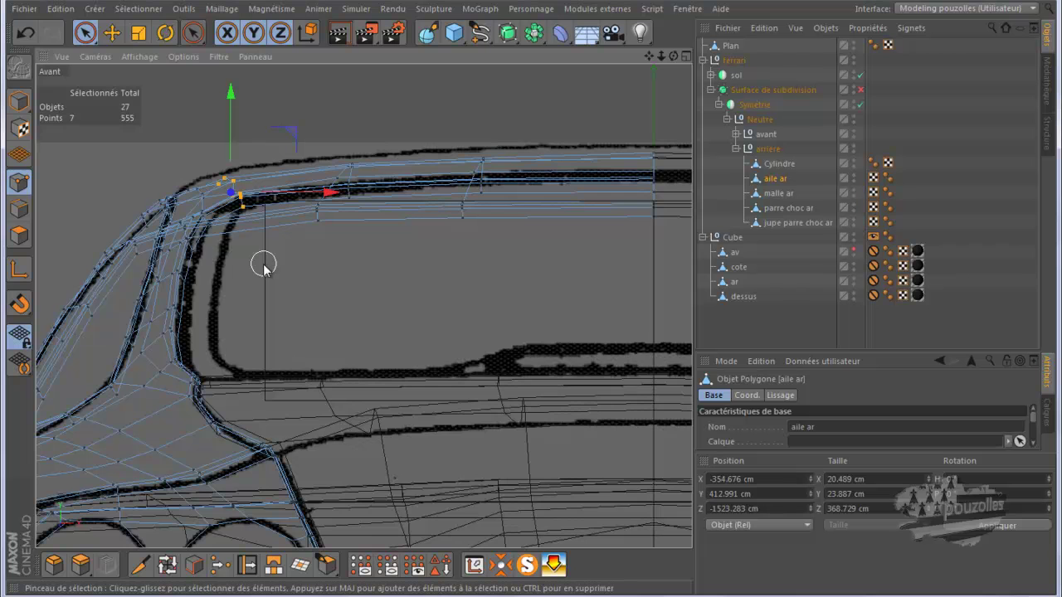
Step: Add the missing forward point of the roof's outer lengthwise row to the selection in the perspective view
{"action": "middle_click", "coordinate": [263, 265]}
{"action": "middle_click", "coordinate": [285, 246]}
{"action": "left_click_drag", "start_coordinate": [491, 275], "coordinate": [570, 118], "text": "alt"}
{"action": "left_click_drag", "start_coordinate": [614, 182], "coordinate": [287, 213], "text": "alt"}
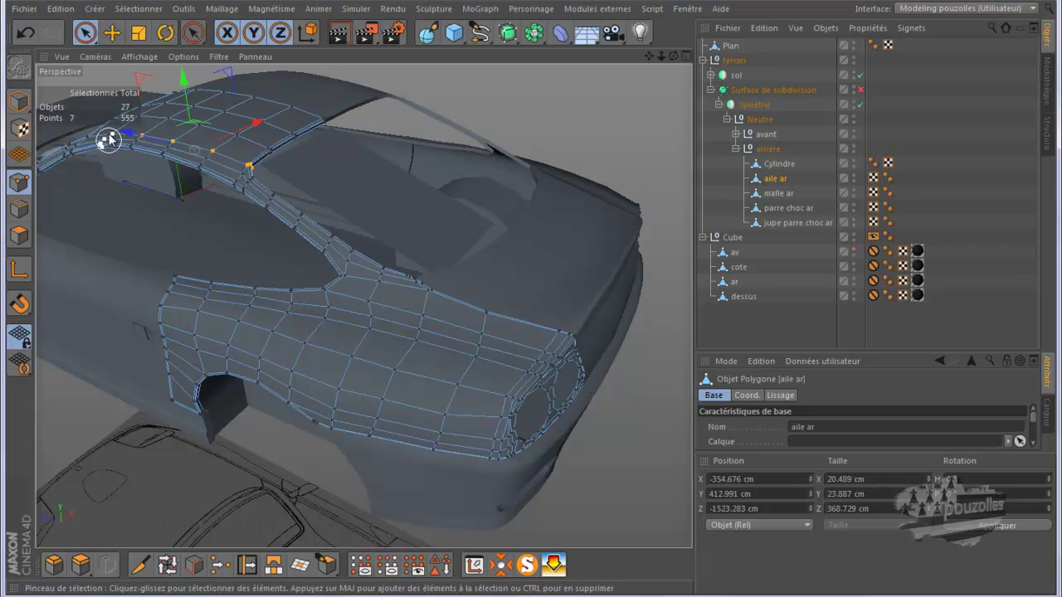
{"action": "scroll", "coordinate": [98, 123], "scroll_direction": "up", "scroll_amount": 5}
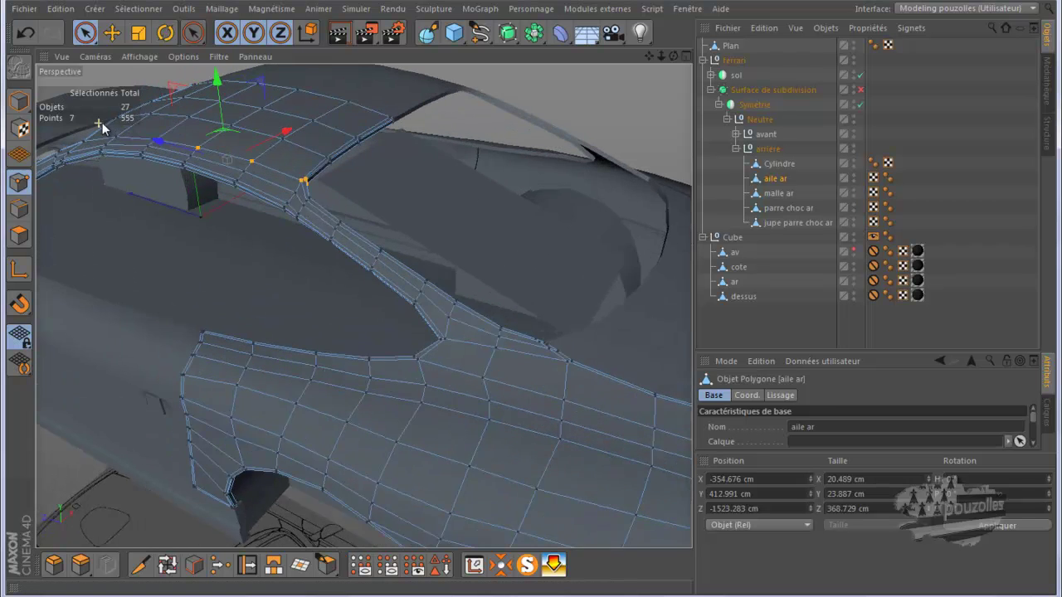
{"action": "scroll", "coordinate": [116, 135], "scroll_direction": "up", "scroll_amount": 2}
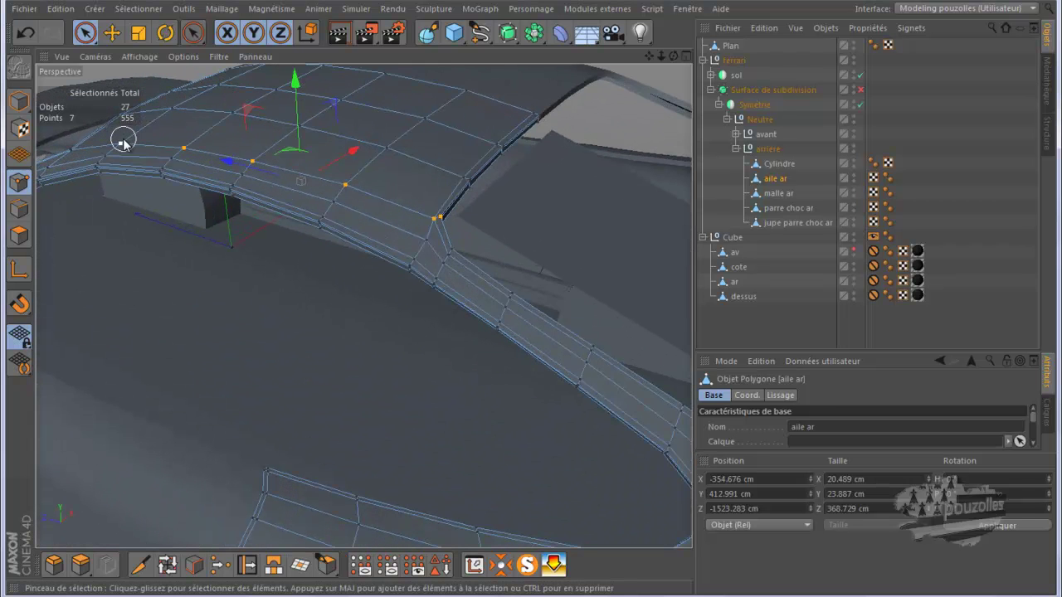
{"action": "left_click", "coordinate": [121, 143], "text": "shift"}
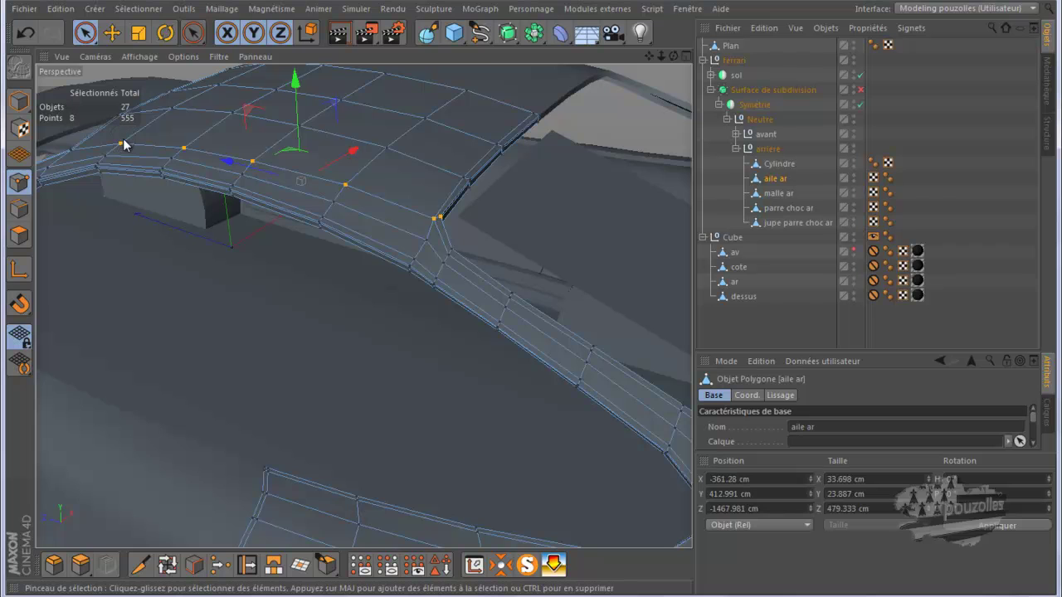
Step: Raise the selected roof row to about 419 cm in Y, and the two points just outside it to about 418 cm
{"action": "middle_click", "coordinate": [539, 215]}
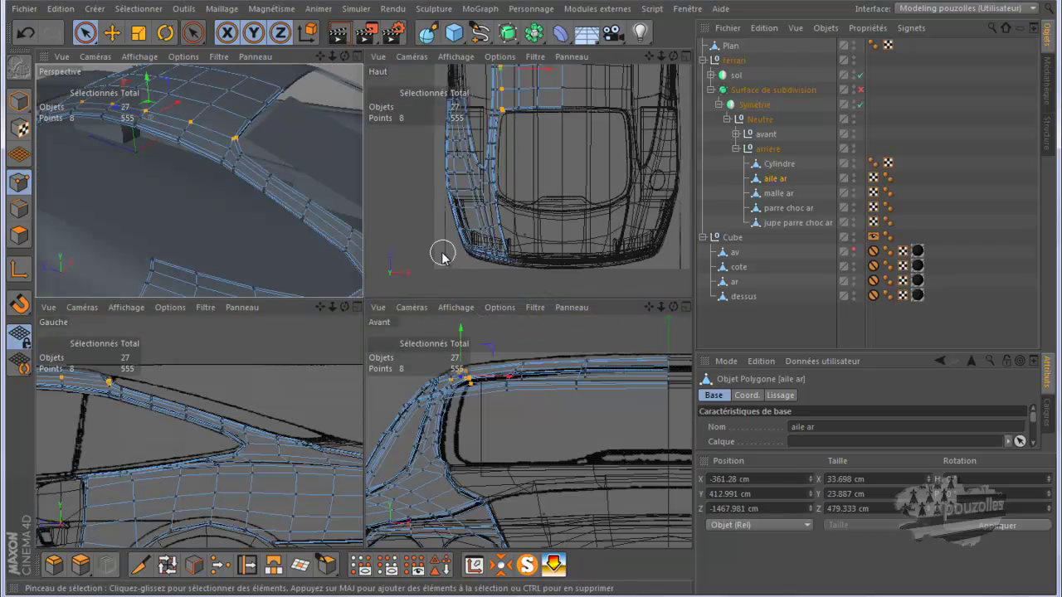
{"action": "middle_click", "coordinate": [540, 339]}
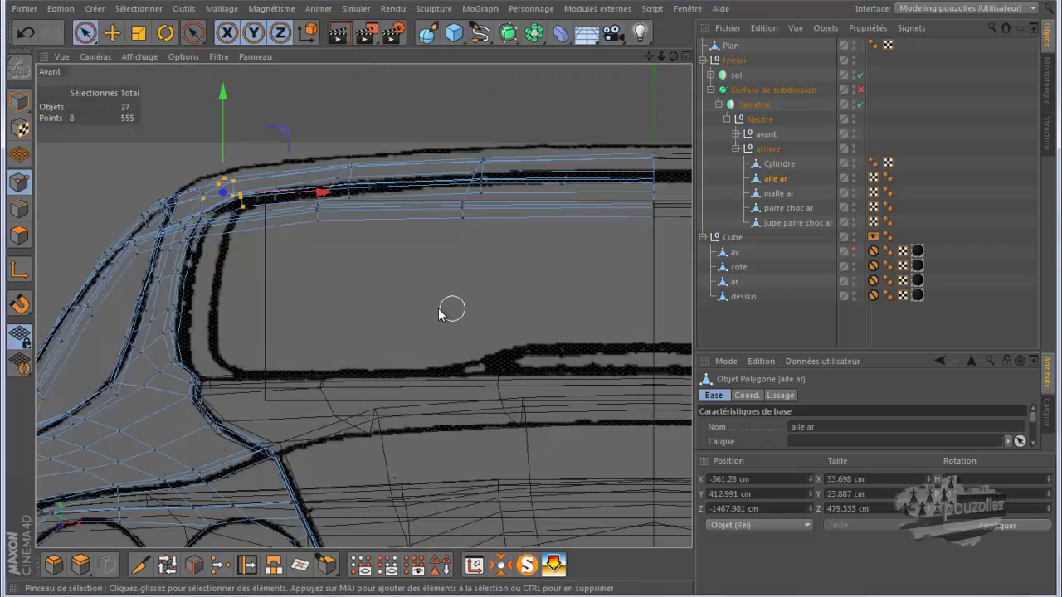
{"action": "scroll", "coordinate": [359, 246], "scroll_direction": "up", "scroll_amount": 3}
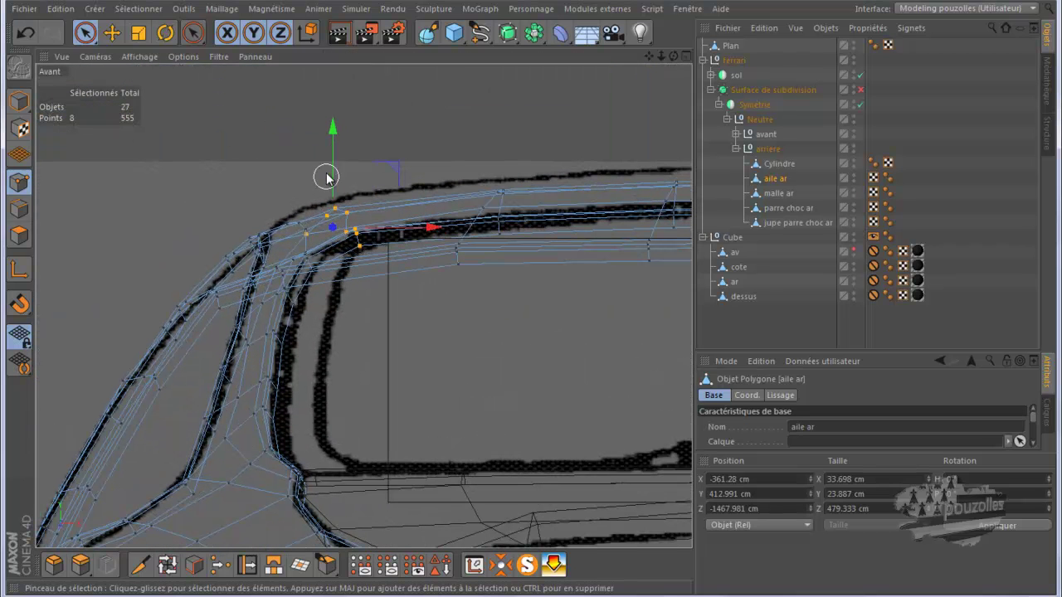
{"action": "left_click_drag", "start_coordinate": [331, 166], "coordinate": [331, 158]}
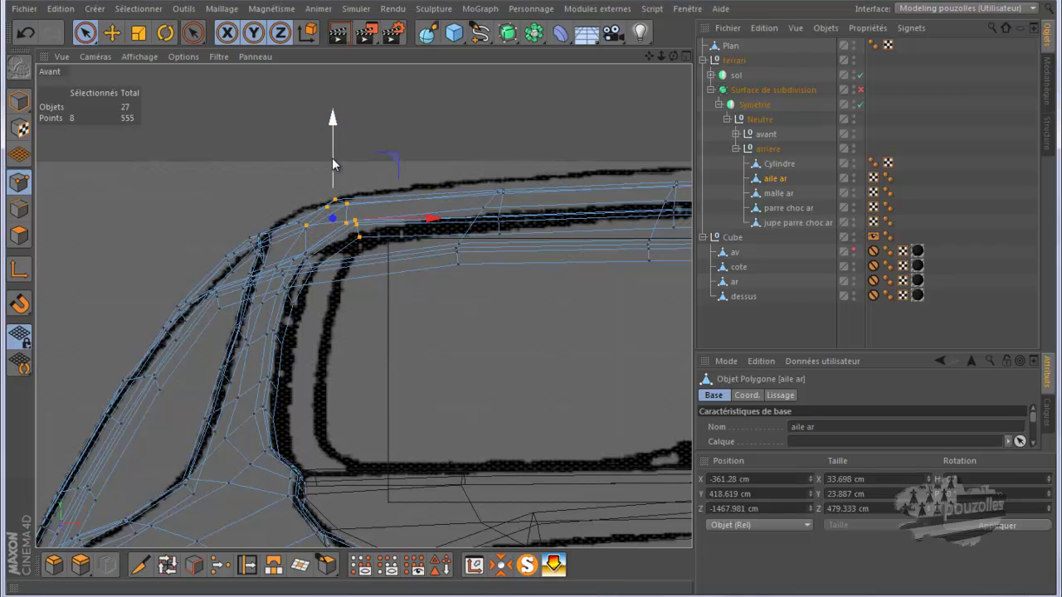
{"action": "left_click", "coordinate": [292, 221]}
{"action": "left_click_drag", "start_coordinate": [292, 183], "coordinate": [292, 178]}
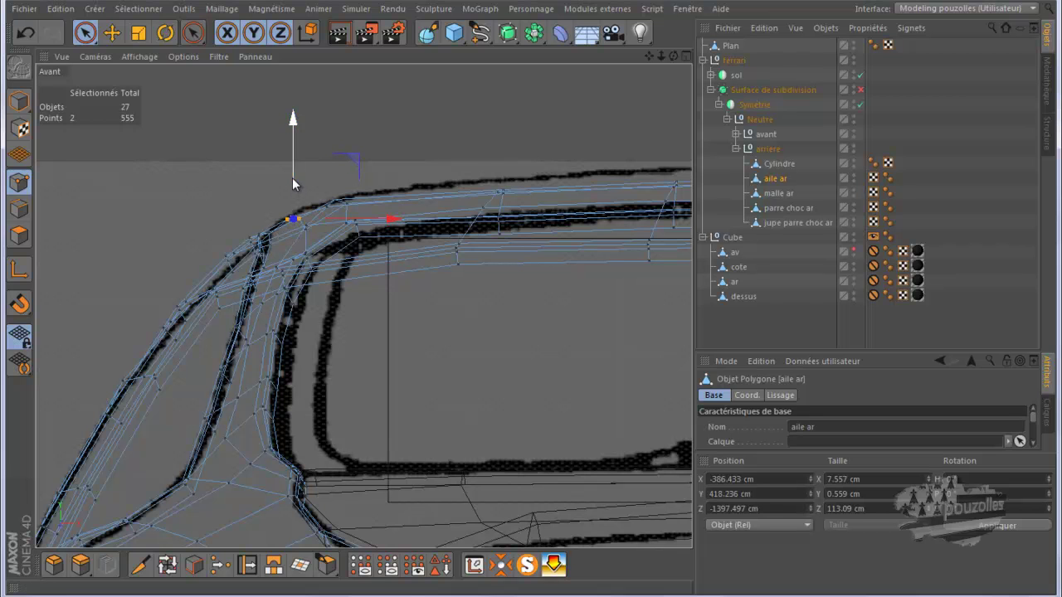
Step: Raise the next two roof point rows toward the centre to match the blueprint roofline, the outer one to about 419 cm in Y
{"action": "mouse_move", "coordinate": [506, 189]}
{"action": "left_mouse_down"}
{"action": "mouse_move", "coordinate": [455, 240]}
{"action": "mouse_move", "coordinate": [491, 220]}
{"action": "left_mouse_up"}
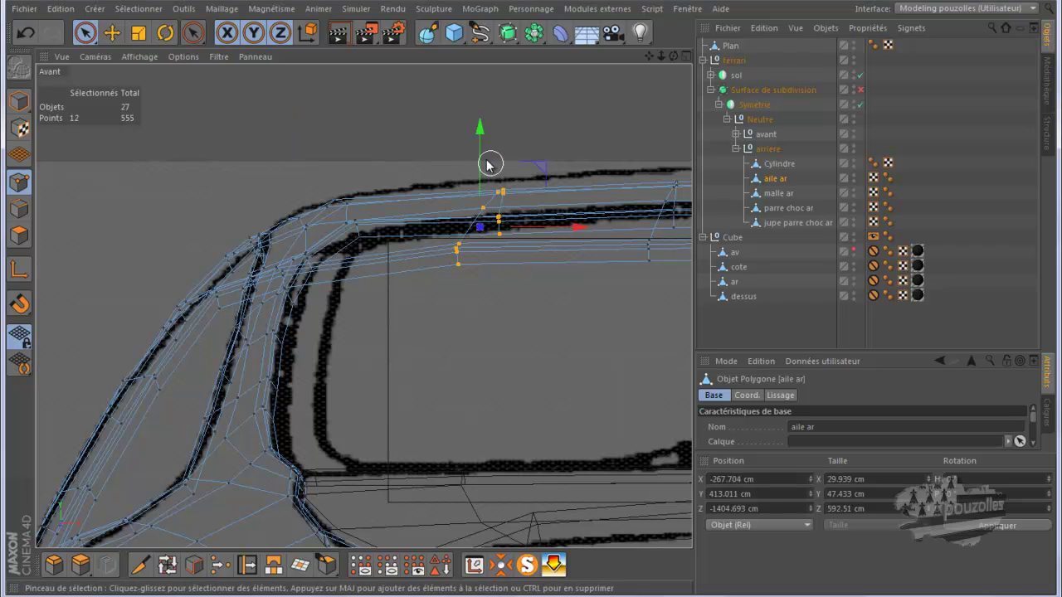
{"action": "left_click_drag", "start_coordinate": [480, 157], "coordinate": [479, 154]}
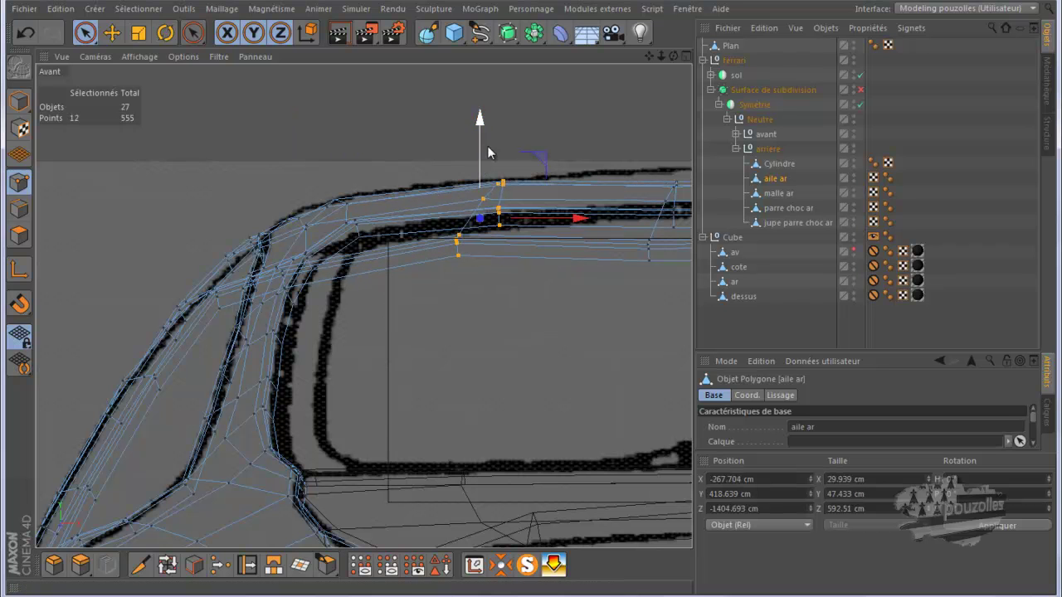
{"action": "mouse_move", "coordinate": [650, 56]}
{"action": "left_mouse_down"}
{"action": "mouse_move", "coordinate": [515, 306]}
{"action": "mouse_move", "coordinate": [531, 301]}
{"action": "mouse_move", "coordinate": [524, 125]}
{"action": "left_mouse_up"}
{"action": "left_click", "coordinate": [378, 199]}
{"action": "left_click_drag", "start_coordinate": [377, 199], "coordinate": [359, 223]}
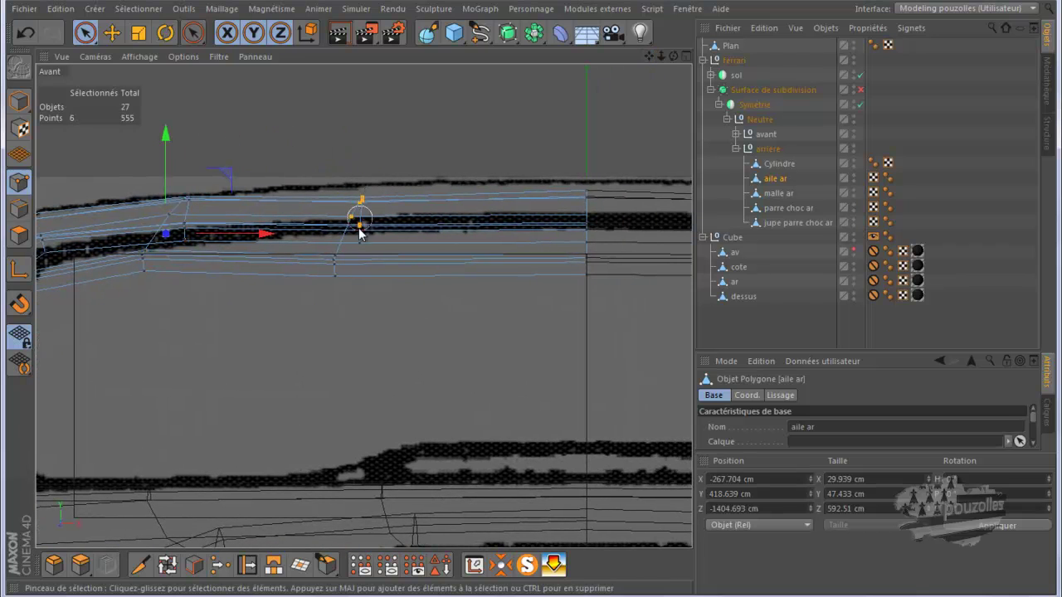
{"action": "mouse_move", "coordinate": [346, 267]}
{"action": "left_mouse_down"}
{"action": "mouse_move", "coordinate": [334, 270]}
{"action": "mouse_move", "coordinate": [363, 218]}
{"action": "mouse_move", "coordinate": [348, 150]}
{"action": "left_mouse_up"}
Step: Select the roof's centreline points and raise them to about 425 cm in Y to match the blueprint
{"action": "mouse_move", "coordinate": [583, 180]}
{"action": "left_mouse_down"}
{"action": "mouse_move", "coordinate": [588, 262]}
{"action": "mouse_move", "coordinate": [588, 241]}
{"action": "left_mouse_up"}
{"action": "left_click_drag", "start_coordinate": [591, 170], "coordinate": [587, 148]}
{"action": "middle_click", "coordinate": [307, 168]}
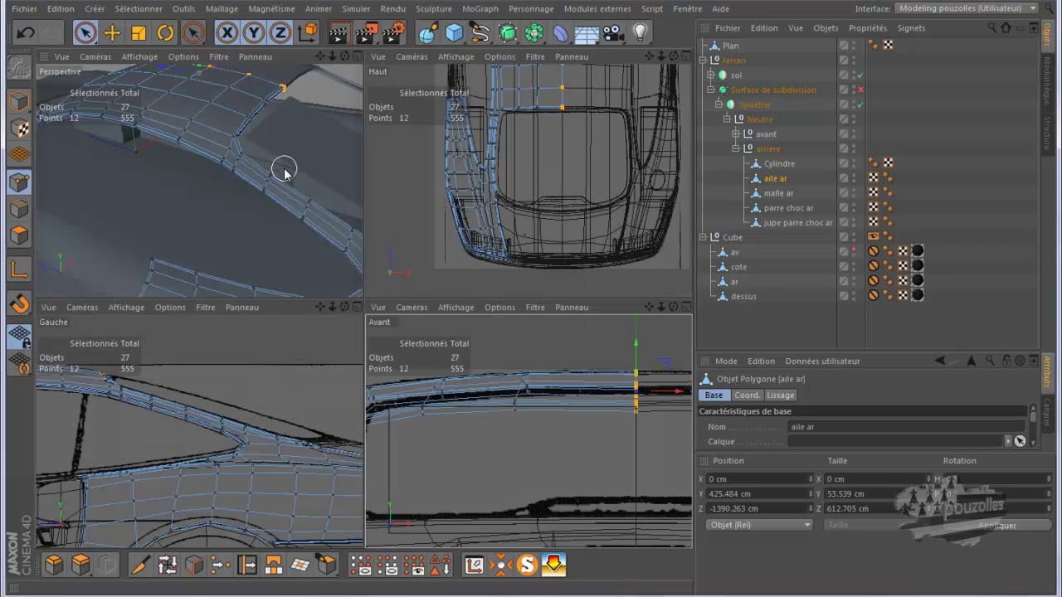
Step: Examine the reshaped roof and its surrounding pillars in the perspective view from the side, above and front
{"action": "middle_click", "coordinate": [283, 171]}
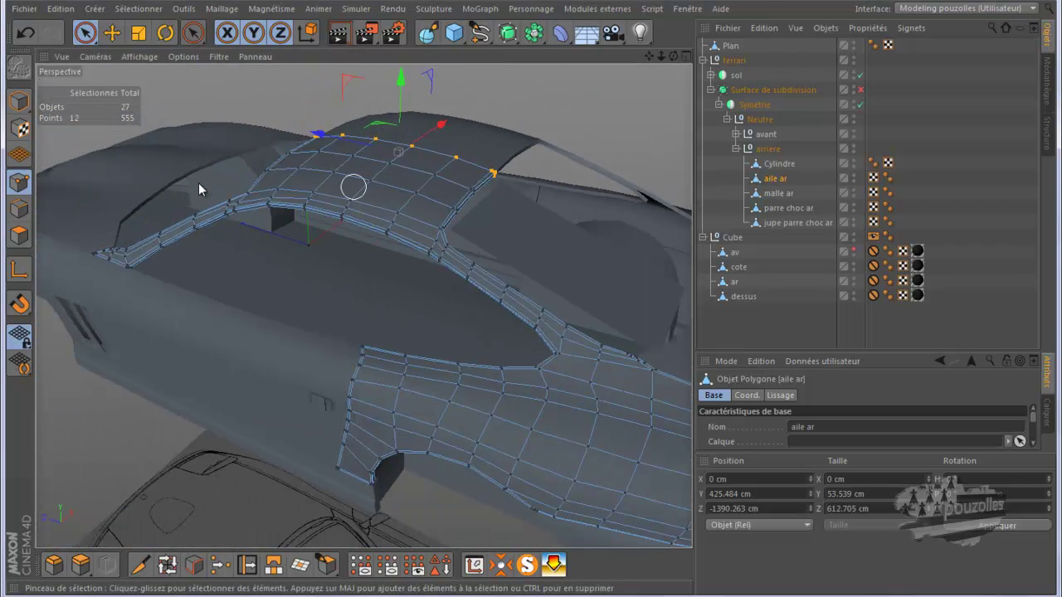
{"action": "scroll", "coordinate": [239, 176], "scroll_direction": "up", "scroll_amount": 6}
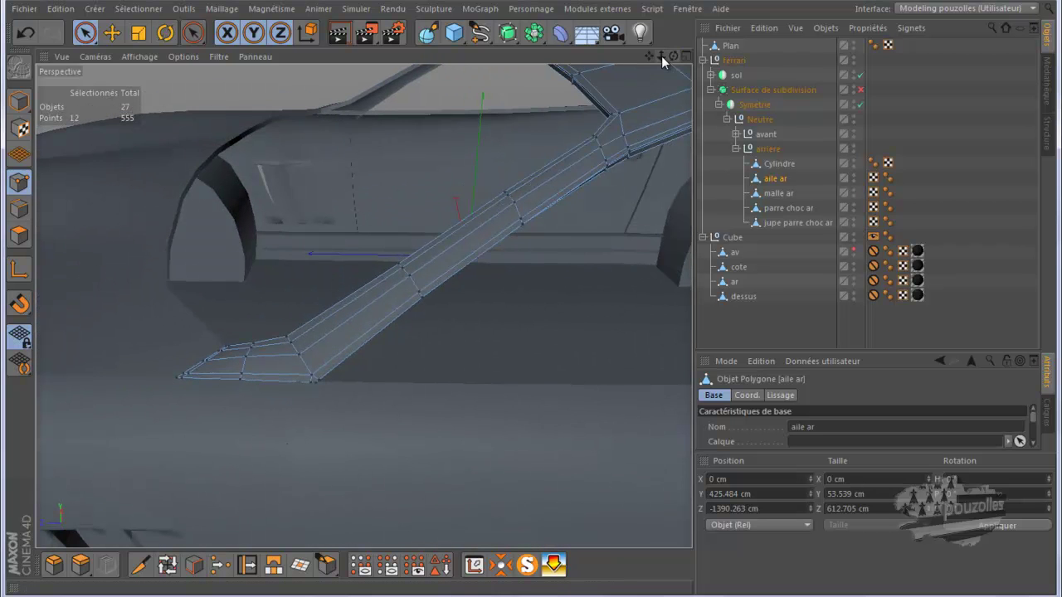
{"action": "left_click_drag", "start_coordinate": [649, 57], "coordinate": [530, 298]}
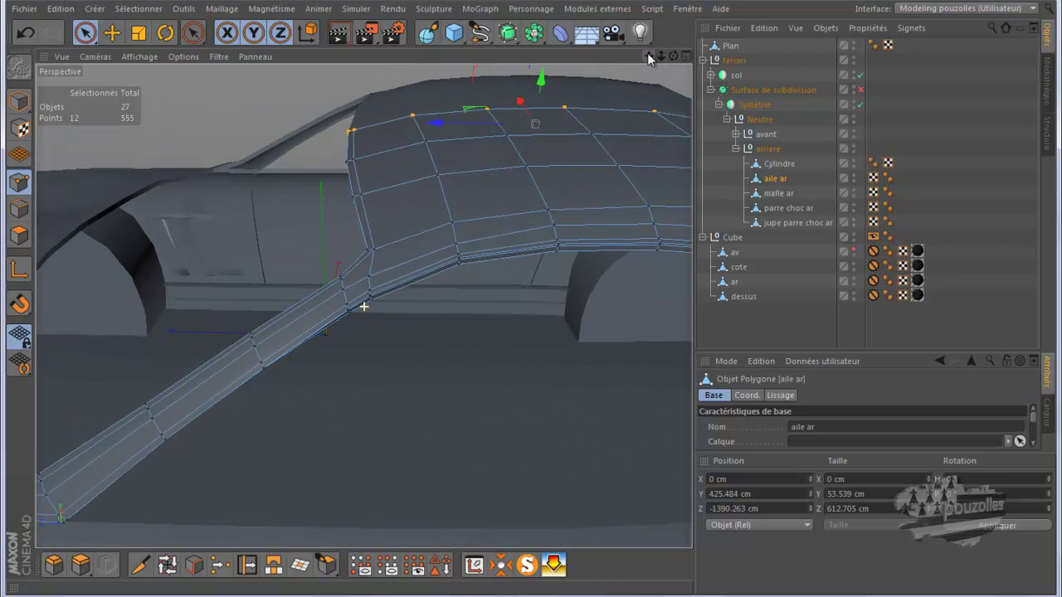
{"action": "left_click_drag", "start_coordinate": [673, 57], "coordinate": [476, 319]}
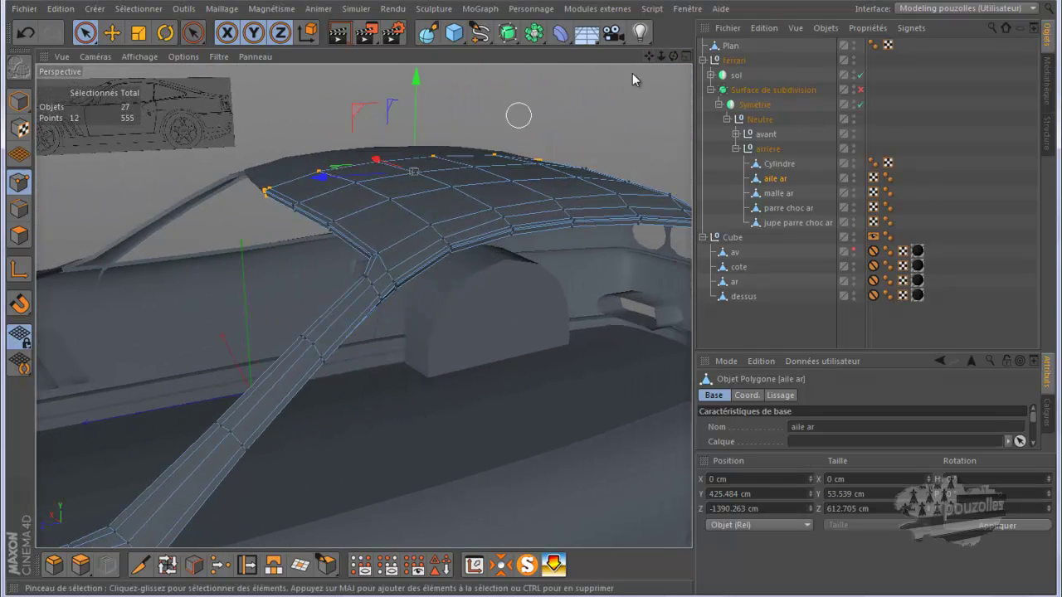
{"action": "mouse_move", "coordinate": [672, 57]}
{"action": "left_mouse_down"}
{"action": "mouse_move", "coordinate": [521, 301]}
{"action": "mouse_move", "coordinate": [534, 305]}
{"action": "left_mouse_up"}
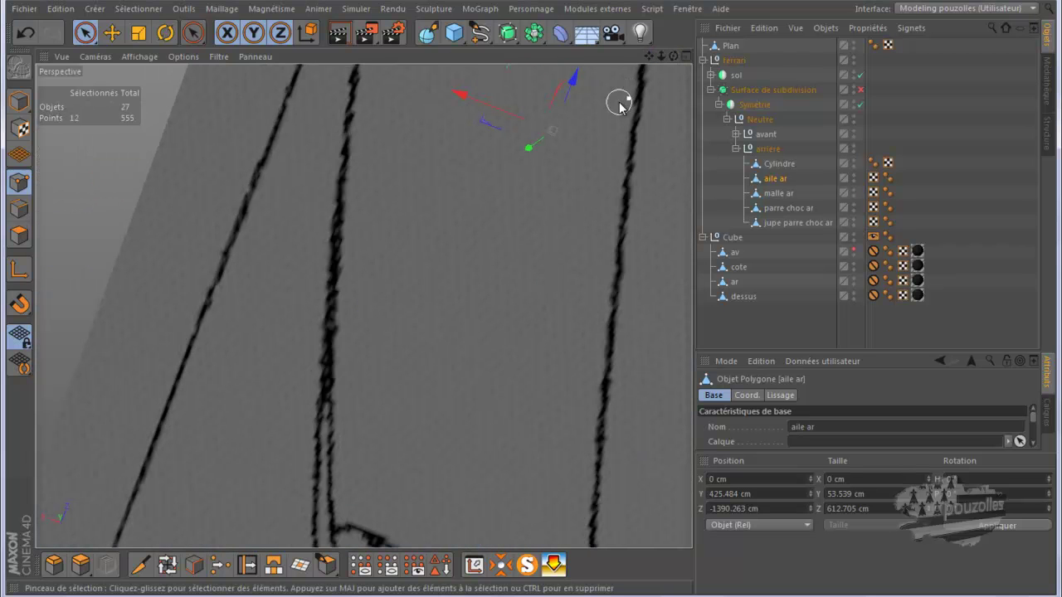
{"action": "key", "text": "ctrl+shift+z"}
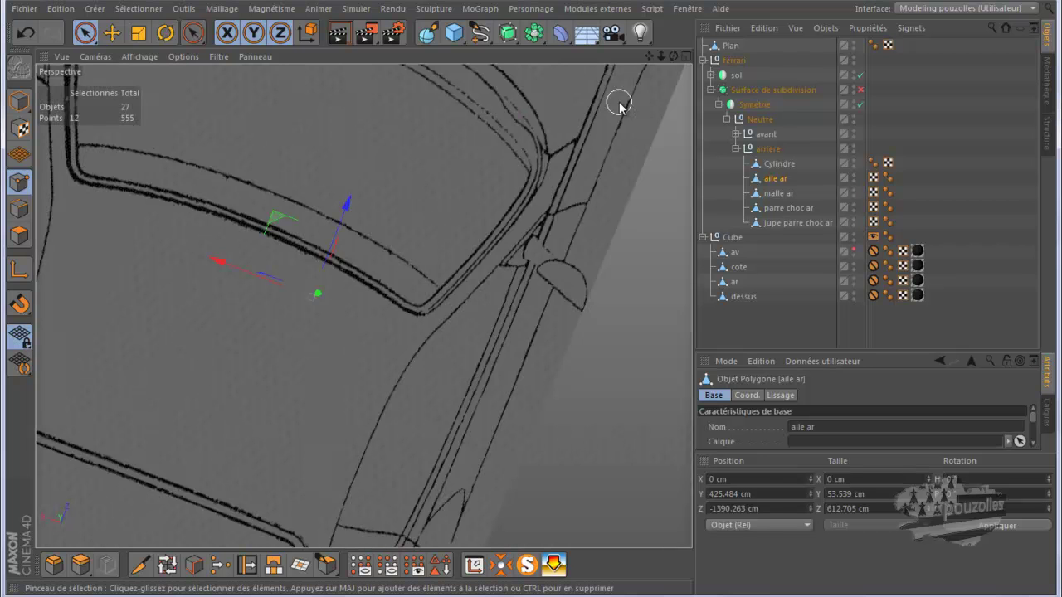
{"action": "key", "text": "ctrl+shift+z"}
{"action": "key", "text": "ctrl+shift+z"}
{"action": "key", "text": "ctrl+shift+z"}
{"action": "key", "text": "ctrl+shift+z"}
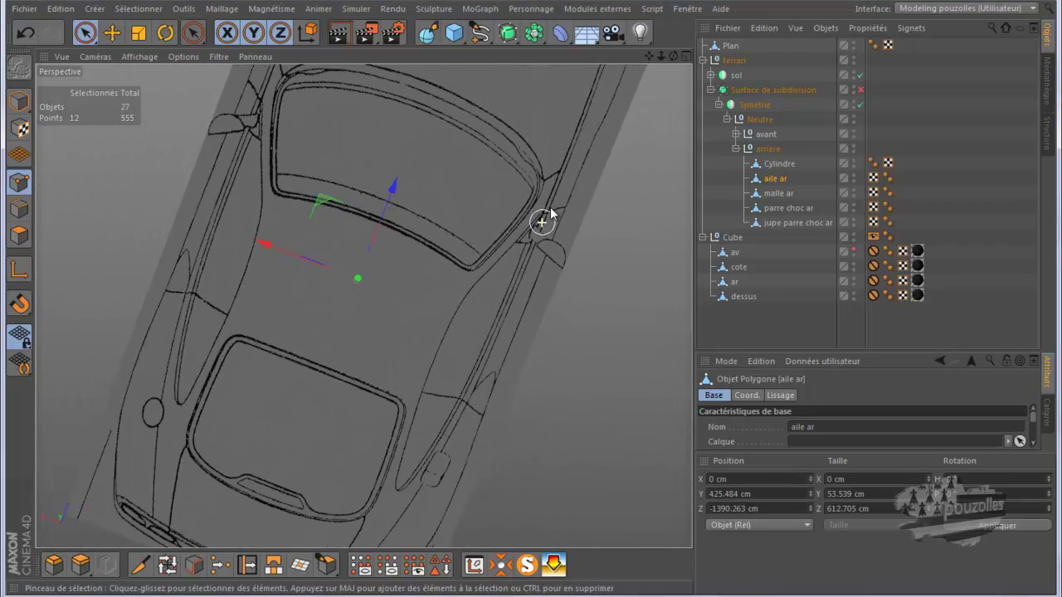
{"action": "key", "text": "ctrl+shift+z"}
{"action": "key", "text": "ctrl+shift+z"}
{"action": "key", "text": "ctrl+shift+z"}
{"action": "key", "text": "ctrl+shift+z"}
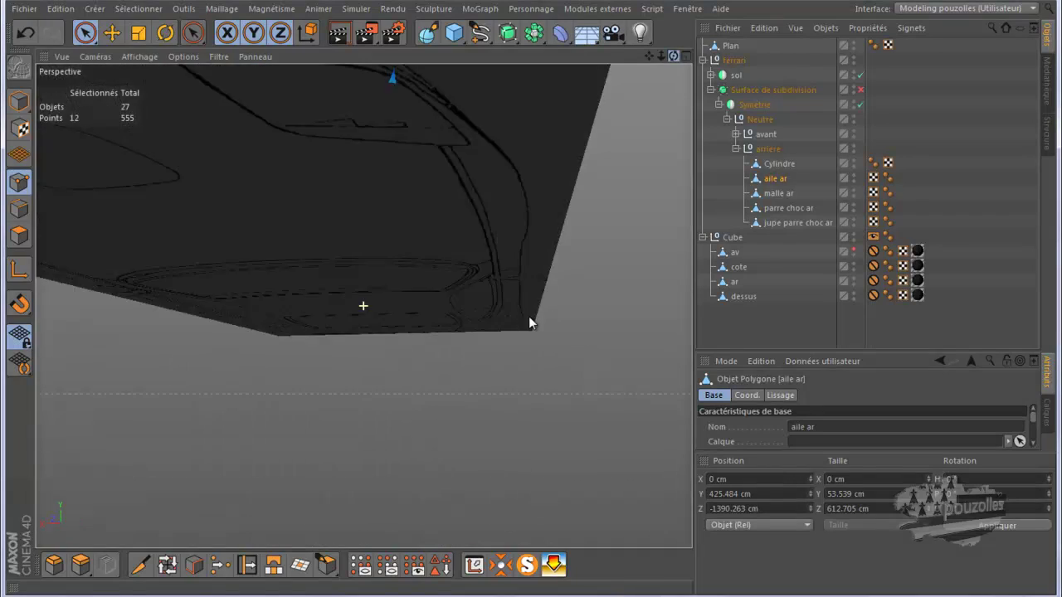
{"action": "key", "text": "ctrl+shift+z"}
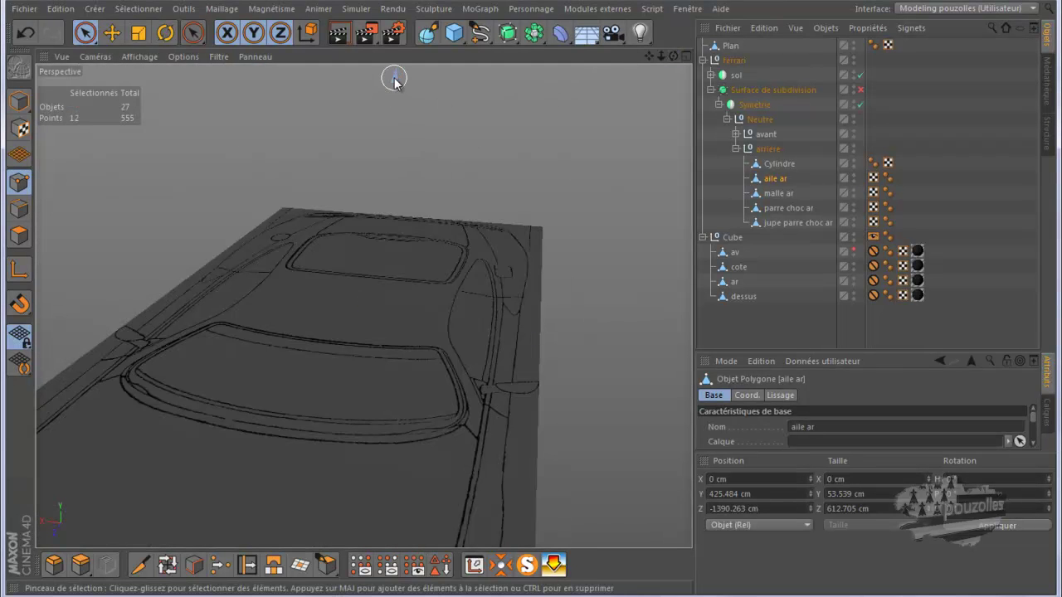
{"action": "key", "text": "ctrl+shift+z"}
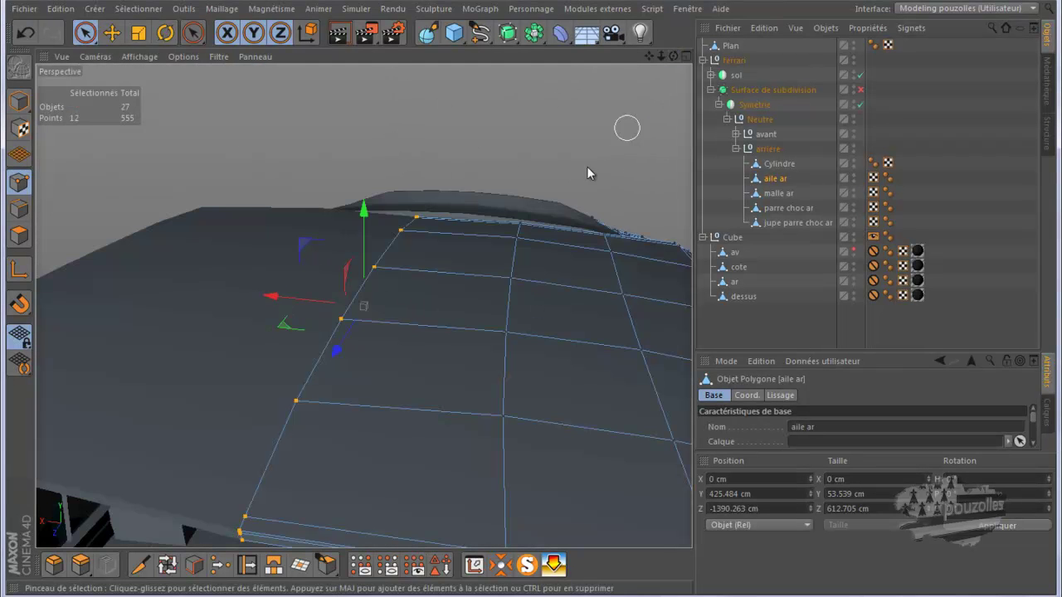
{"action": "key", "text": "ctrl+shift+z"}
{"action": "key", "text": "ctrl+shift+z"}
{"action": "key", "text": "ctrl+shift+z"}
{"action": "key", "text": "ctrl+shift+z"}
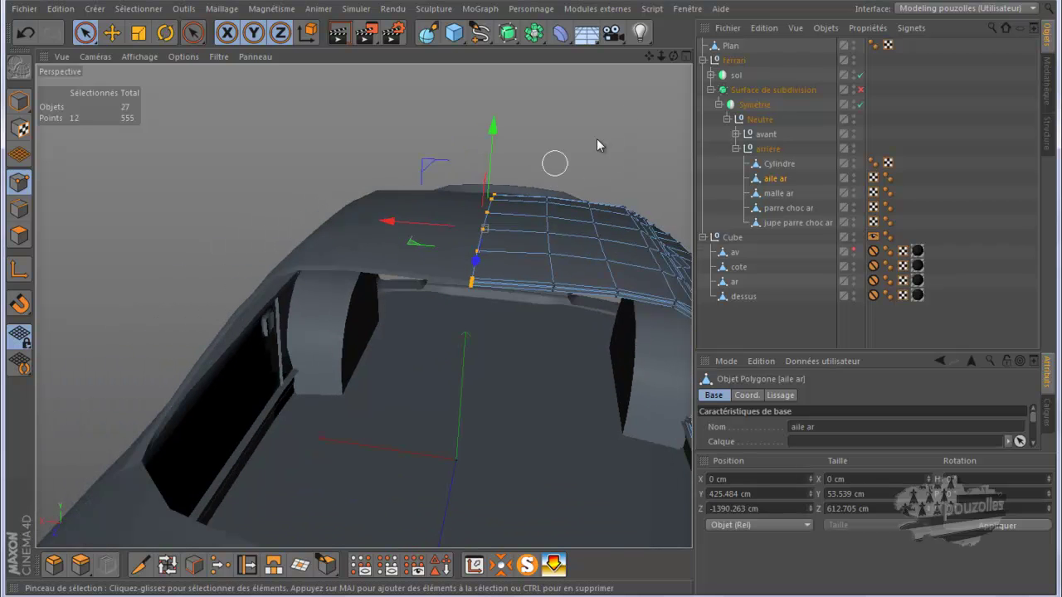
{"action": "key", "text": "ctrl+shift+z"}
{"action": "key", "text": "ctrl+shift+z"}
{"action": "key", "text": "ctrl+shift+z"}
{"action": "key", "text": "ctrl+shift+z"}
{"action": "key", "text": "ctrl+shift+z"}
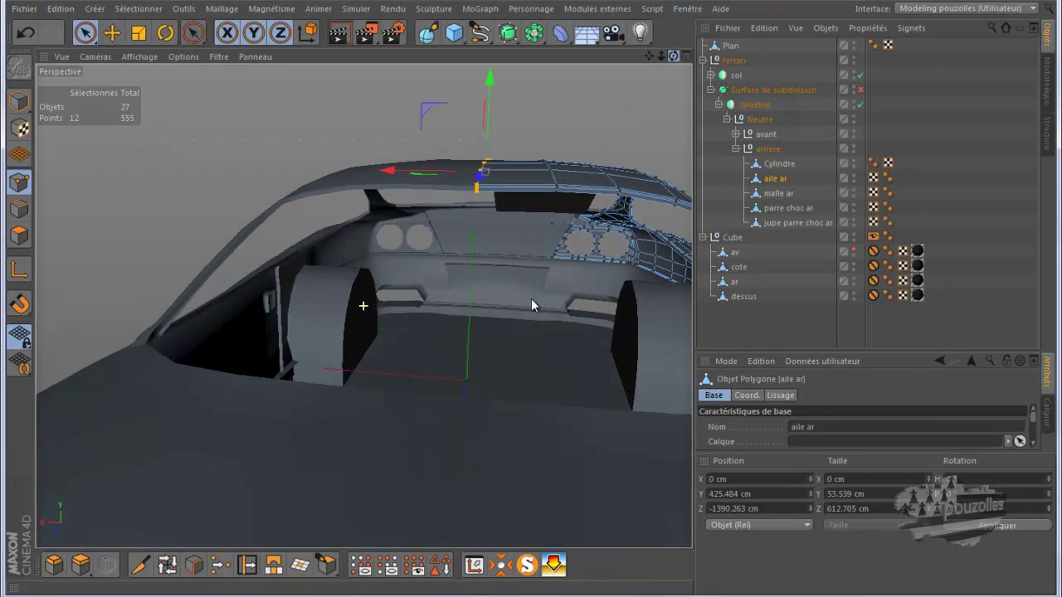
{"action": "key", "text": "ctrl+shift+z"}
{"action": "key", "text": "ctrl+shift+z"}
{"action": "key", "text": "ctrl+shift+z"}
{"action": "key", "text": "ctrl+shift+z"}
{"action": "key", "text": "ctrl+shift+z"}
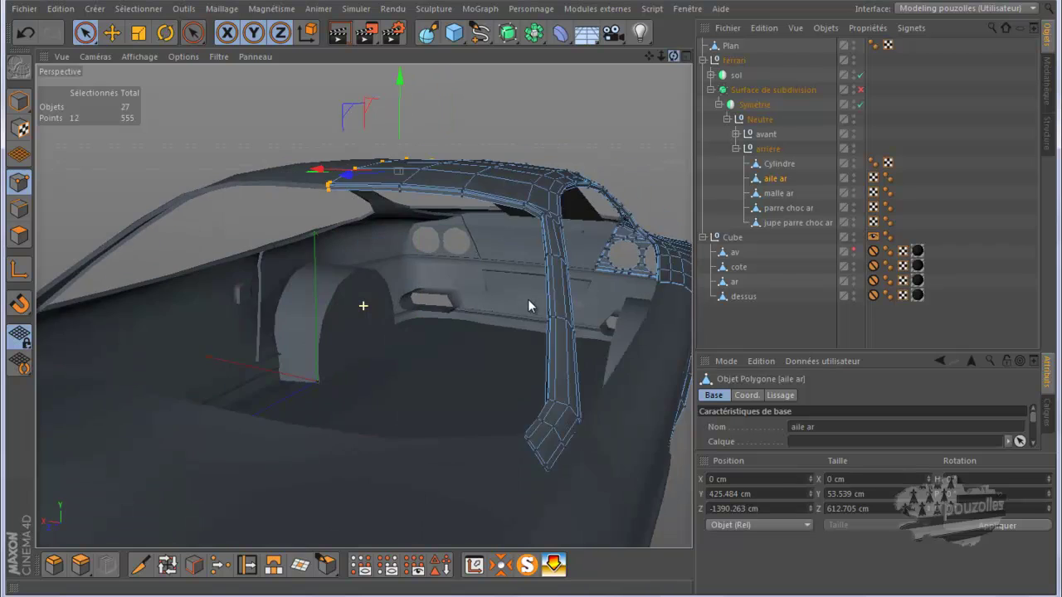
{"action": "key", "text": "ctrl+shift+z"}
{"action": "key", "text": "ctrl+shift+z"}
{"action": "key", "text": "ctrl+shift+z"}
{"action": "key", "text": "ctrl+shift+z"}
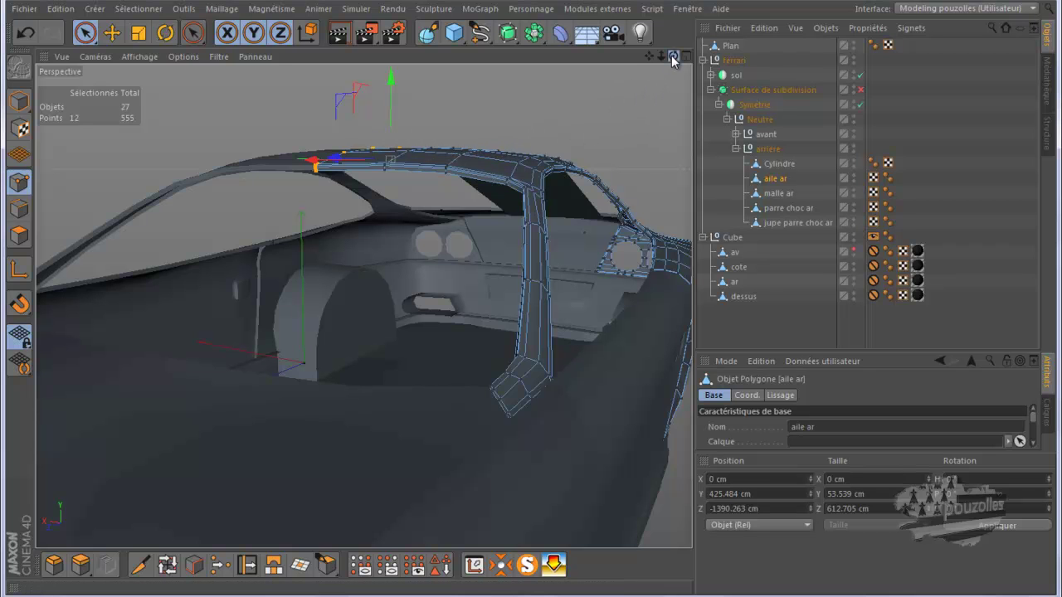
Step: Select the four points at the roof's front corner beside the windshield pillar and raise them to about 386 cm in Y
{"action": "left_click_drag", "start_coordinate": [673, 60], "coordinate": [529, 300]}
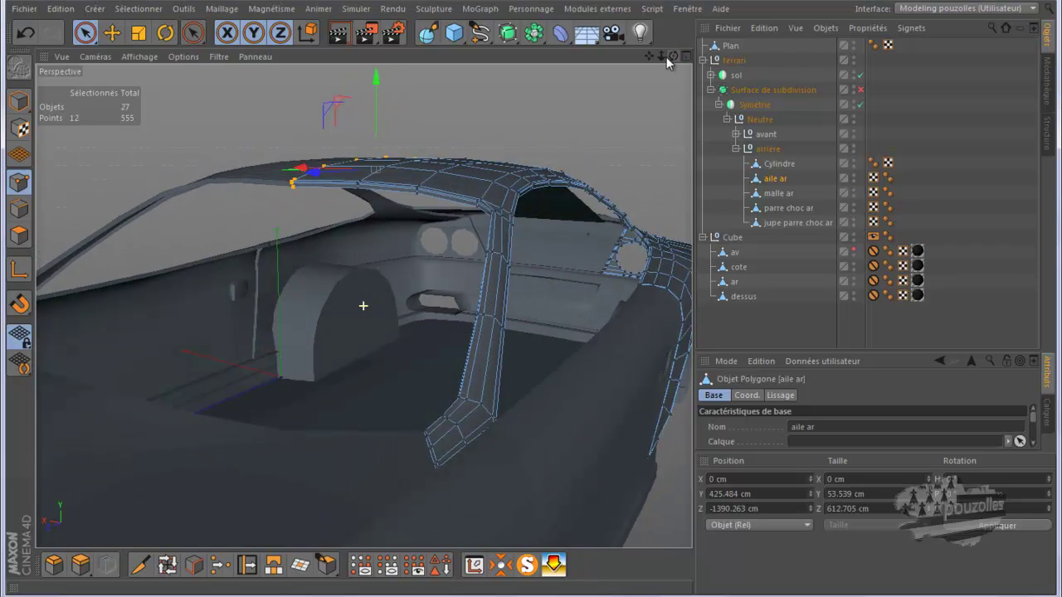
{"action": "left_click", "coordinate": [474, 205]}
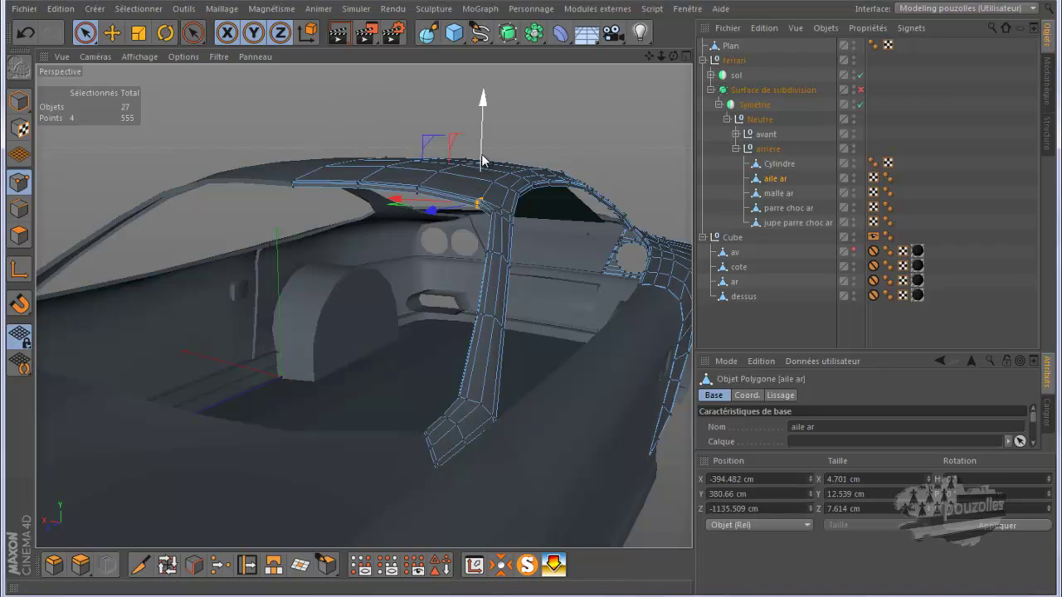
{"action": "left_click_drag", "start_coordinate": [482, 160], "coordinate": [482, 155]}
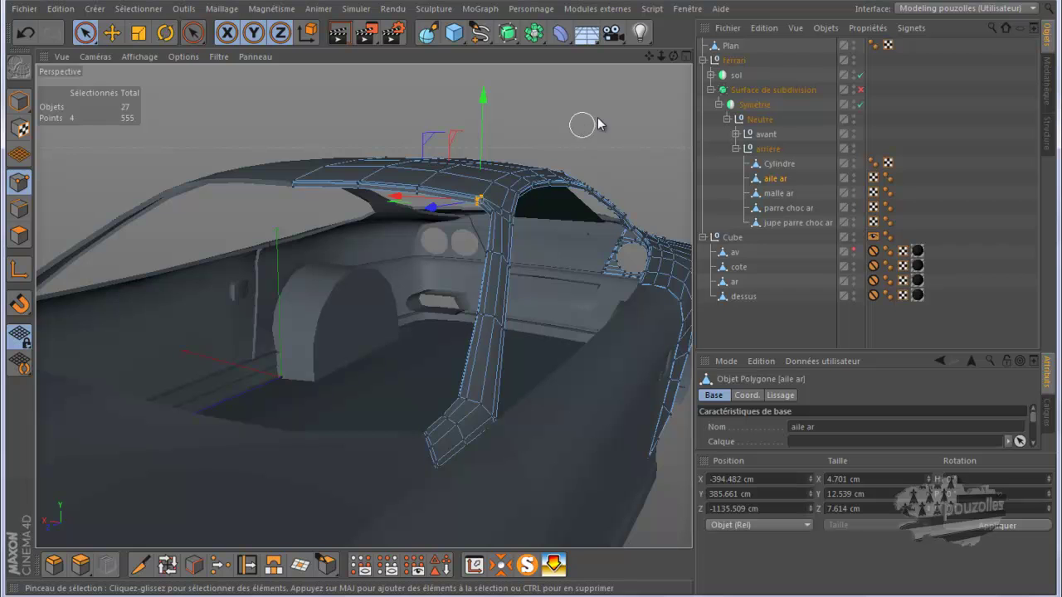
{"action": "left_click_drag", "start_coordinate": [673, 59], "coordinate": [533, 296]}
{"action": "scroll", "coordinate": [528, 303], "scroll_direction": "up", "scroll_amount": 3}
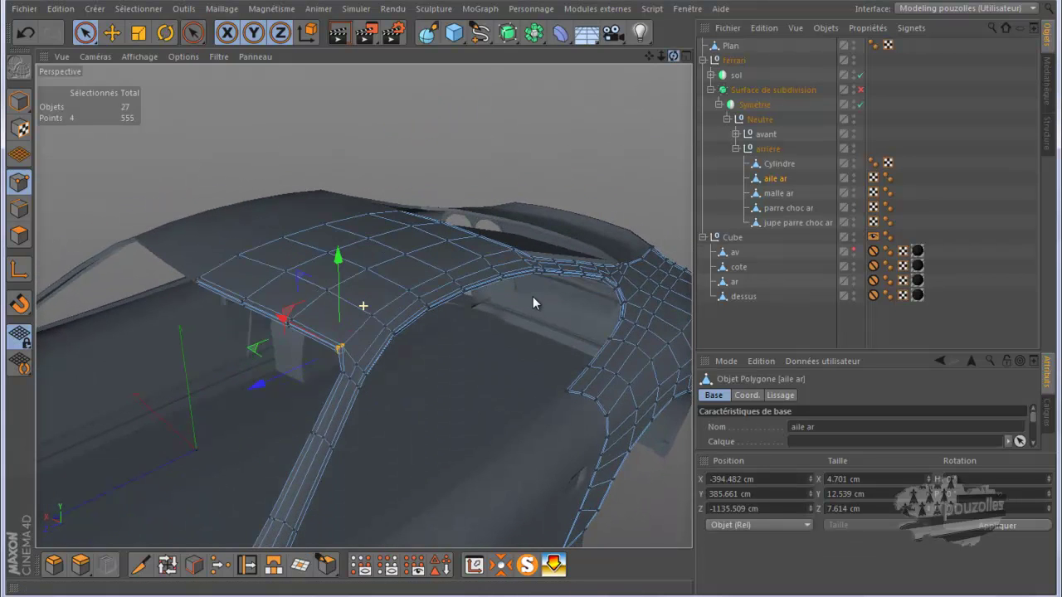
Step: In the left view, move the Plan object's selected upper point to about 16 cm in Y and 307 cm in Z, toward the roof's rear edge
{"action": "middle_click", "coordinate": [500, 225]}
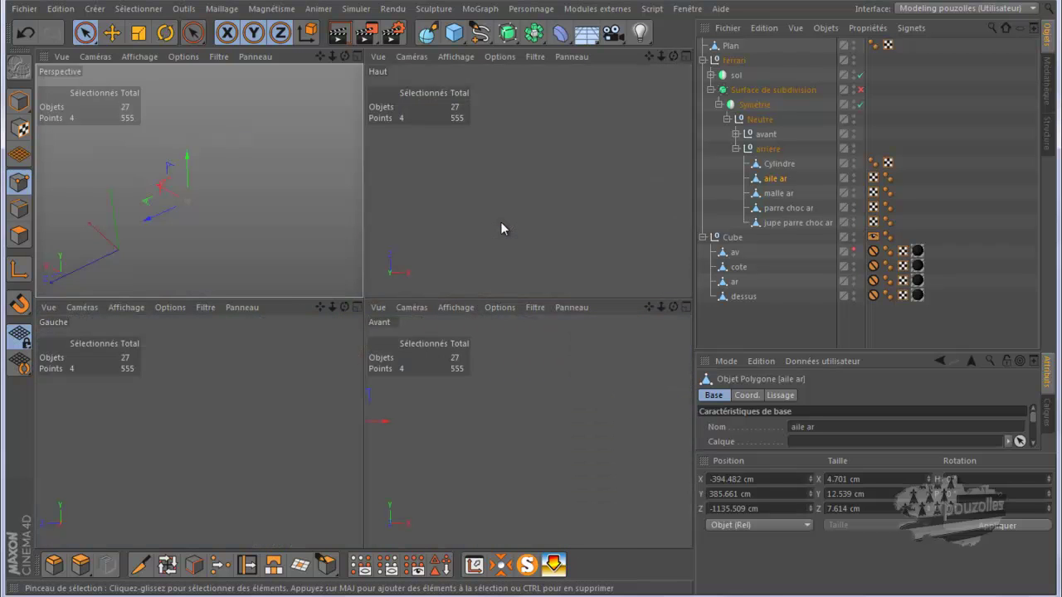
{"action": "middle_click", "coordinate": [304, 394]}
{"action": "scroll", "coordinate": [553, 318], "scroll_direction": "down", "scroll_amount": 3}
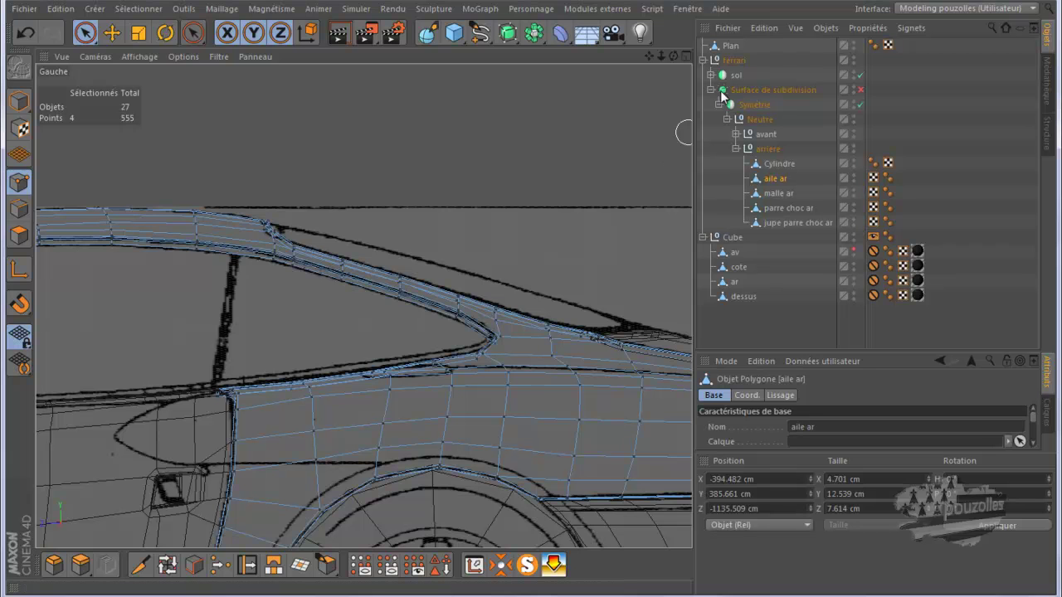
{"action": "left_click", "coordinate": [729, 47]}
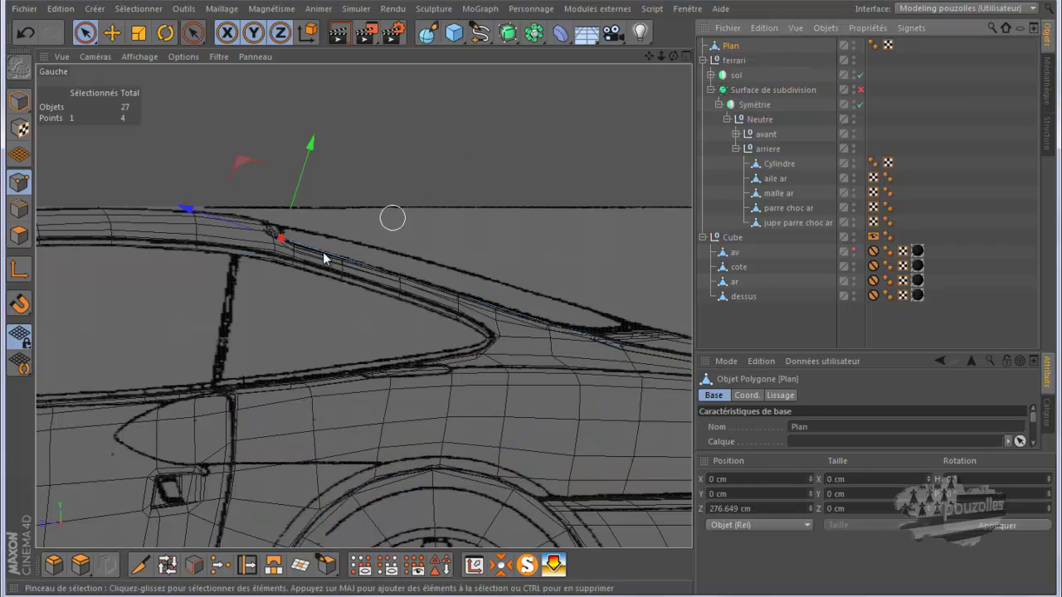
{"action": "scroll", "coordinate": [266, 252], "scroll_direction": "up", "scroll_amount": 3}
{"action": "scroll", "coordinate": [254, 249], "scroll_direction": "up", "scroll_amount": 2}
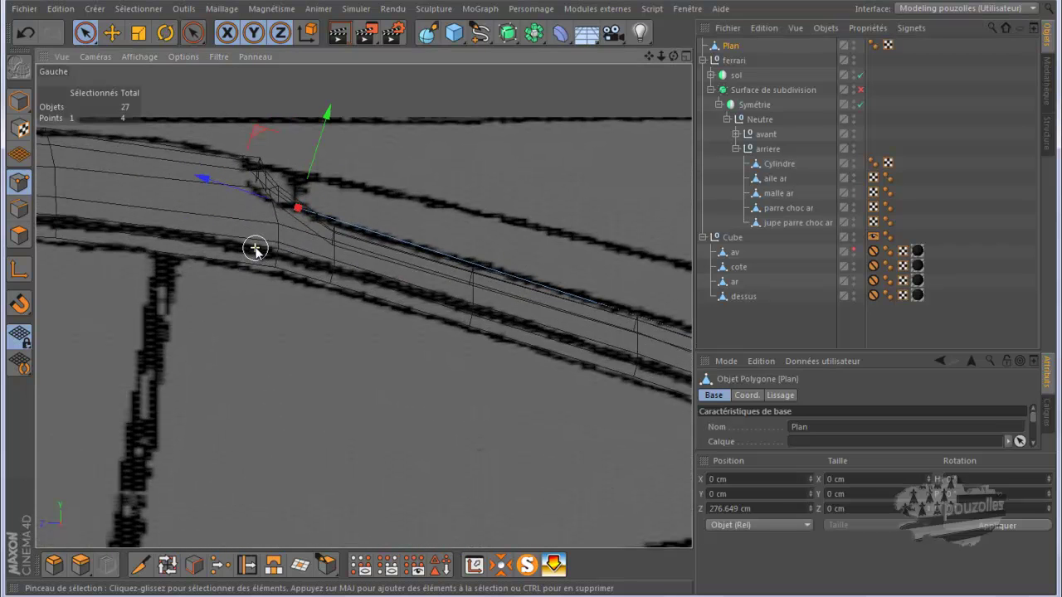
{"action": "left_click_drag", "start_coordinate": [256, 135], "coordinate": [218, 91]}
{"action": "middle_click", "coordinate": [268, 226]}
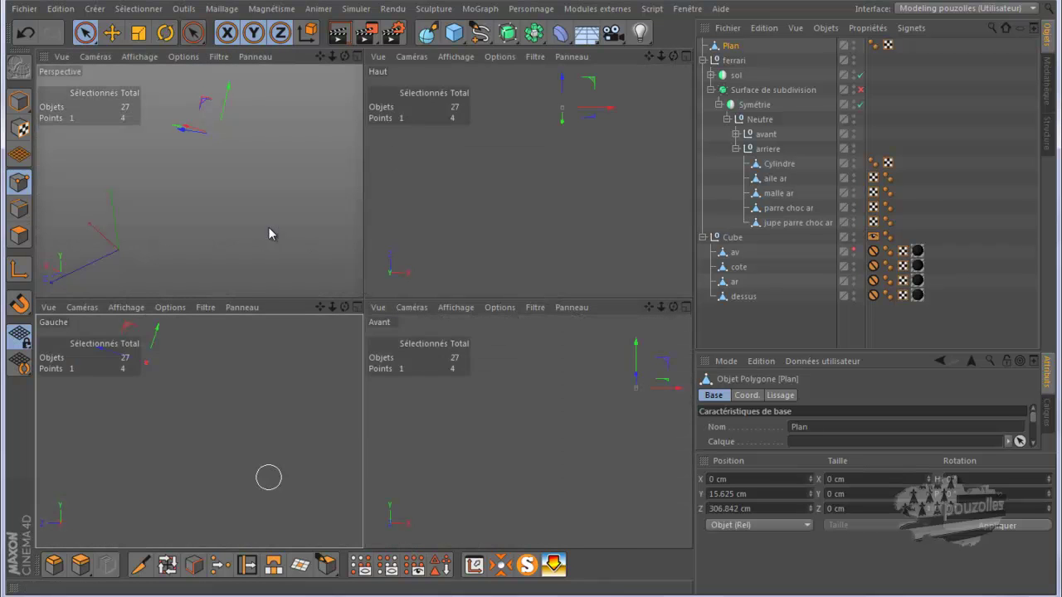
Step: Select the four centreline points on the rear edge of aile ar's roof and raise them to about 433 cm in Y
{"action": "middle_click", "coordinate": [268, 227]}
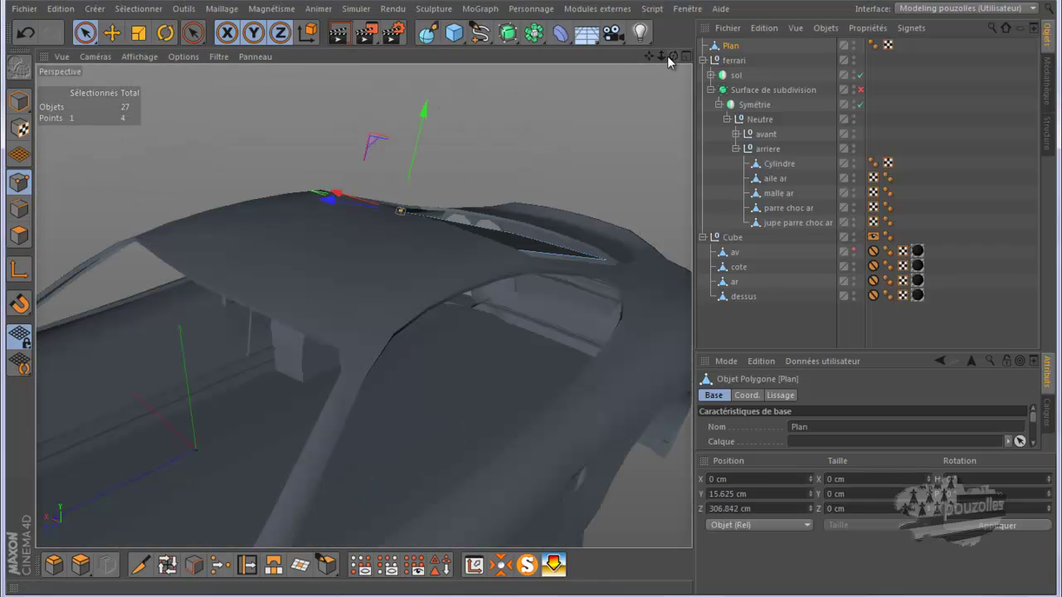
{"action": "left_click_drag", "start_coordinate": [529, 306], "coordinate": [526, 303], "text": "alt"}
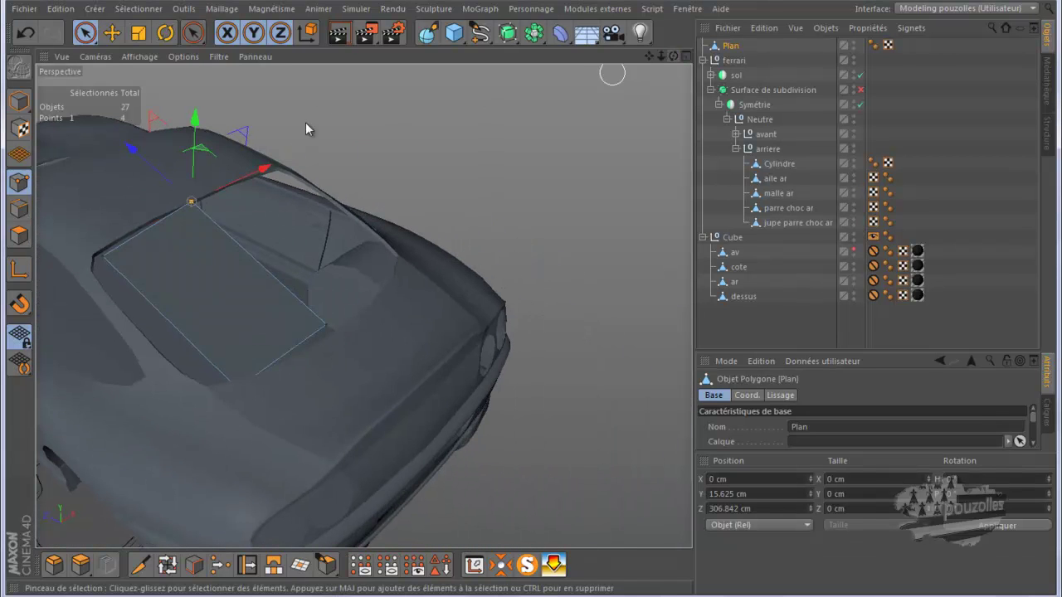
{"action": "scroll", "coordinate": [146, 223], "scroll_direction": "up", "scroll_amount": 8}
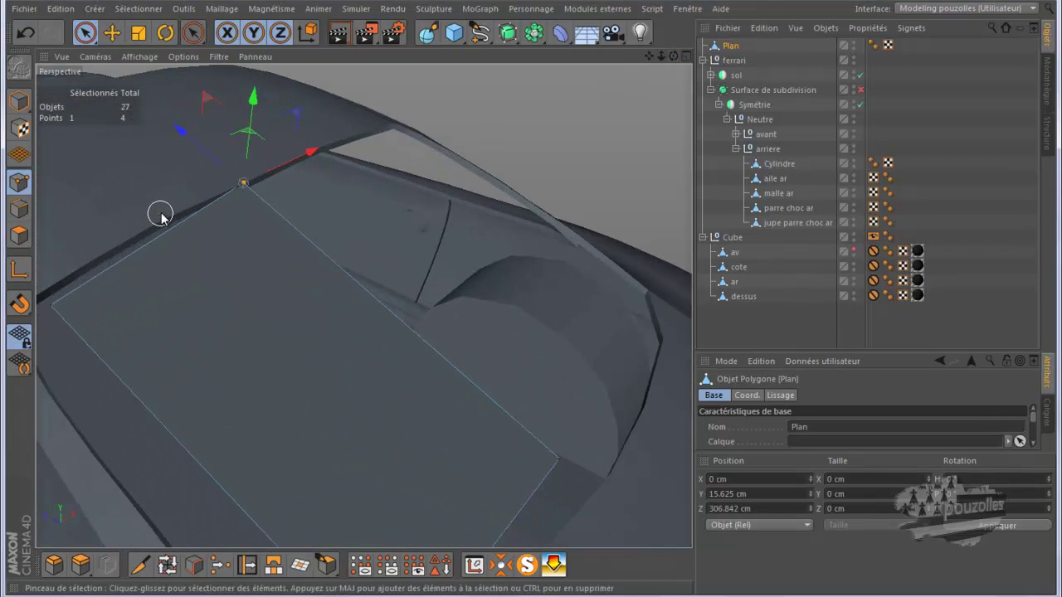
{"action": "scroll", "coordinate": [162, 214], "scroll_direction": "up", "scroll_amount": 1}
{"action": "scroll", "coordinate": [201, 205], "scroll_direction": "down", "scroll_amount": 3}
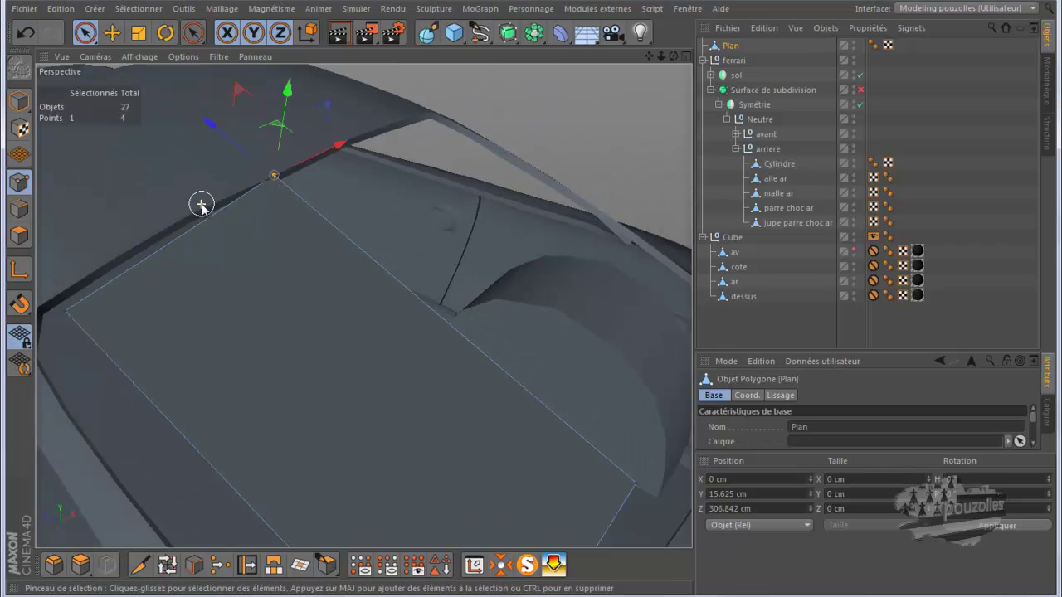
{"action": "mouse_move", "coordinate": [673, 56]}
{"action": "left_mouse_down"}
{"action": "mouse_move", "coordinate": [515, 289]}
{"action": "mouse_move", "coordinate": [533, 297]}
{"action": "left_mouse_up"}
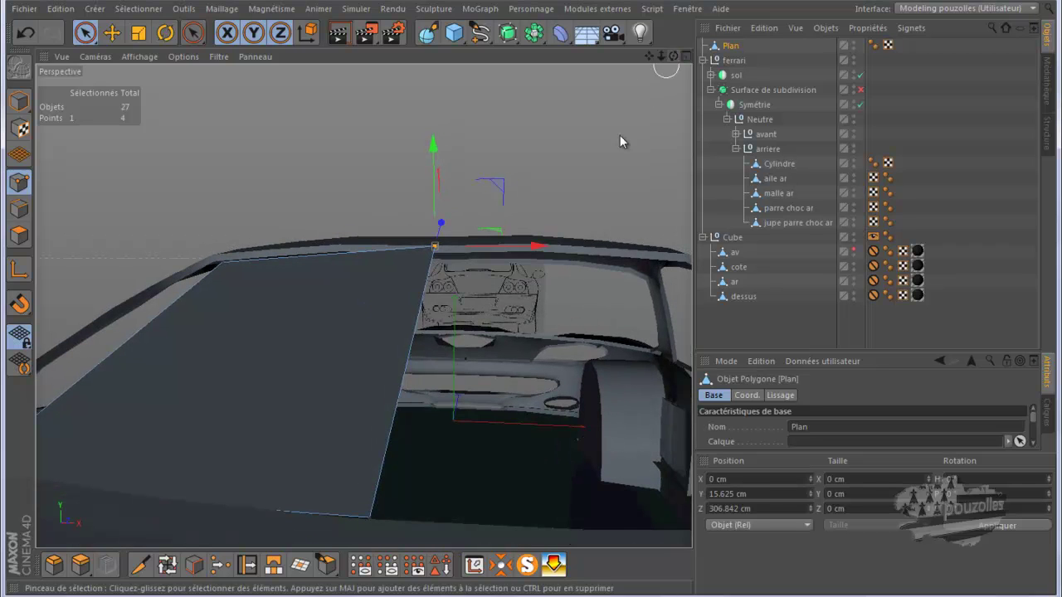
{"action": "left_click", "coordinate": [774, 179]}
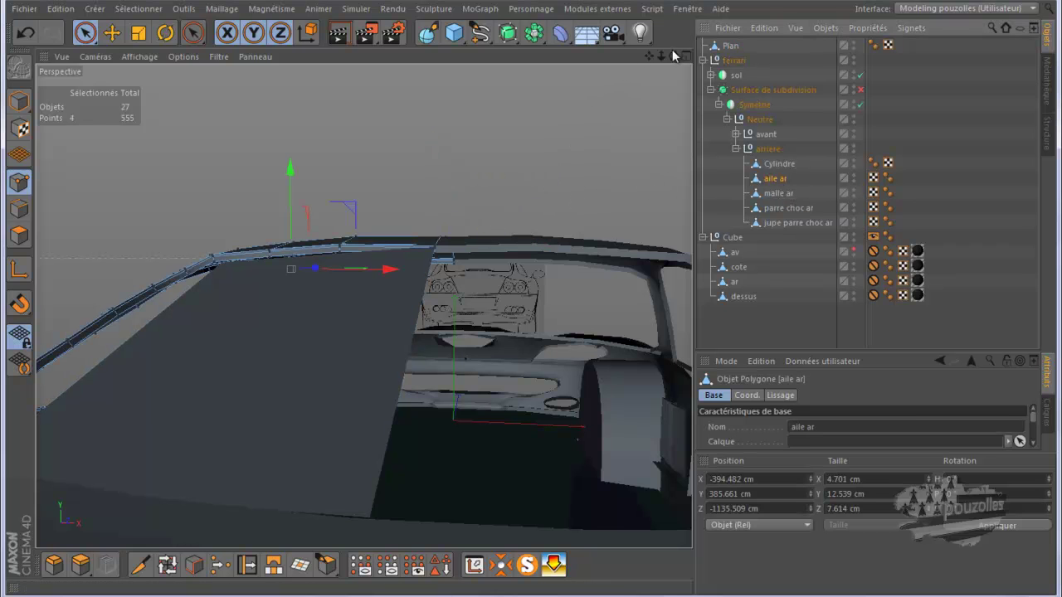
{"action": "left_click_drag", "start_coordinate": [675, 51], "coordinate": [481, 214]}
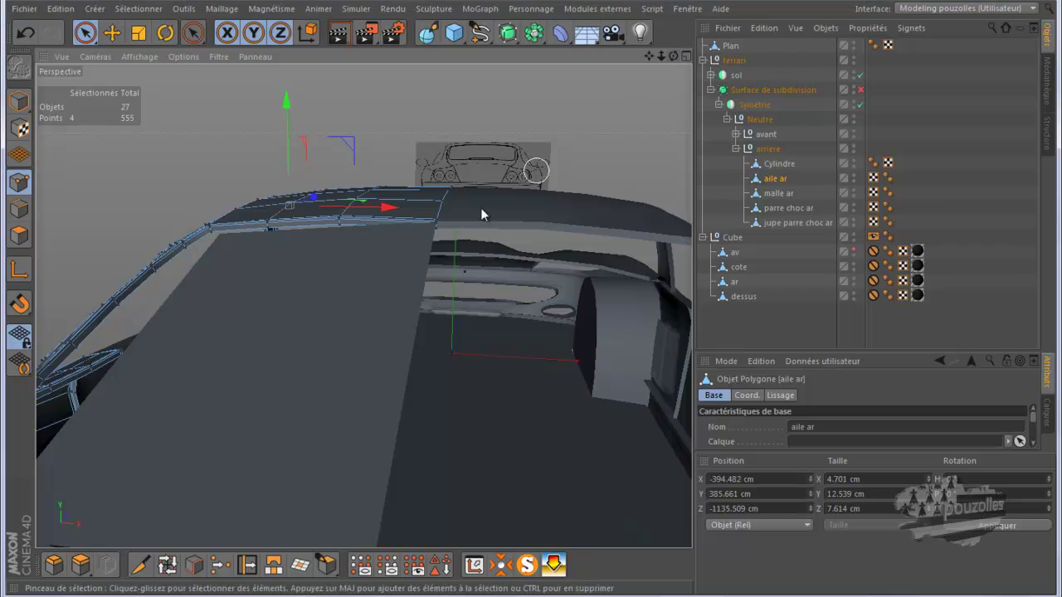
{"action": "left_click", "coordinate": [438, 239]}
{"action": "left_click_drag", "start_coordinate": [673, 55], "coordinate": [531, 301]}
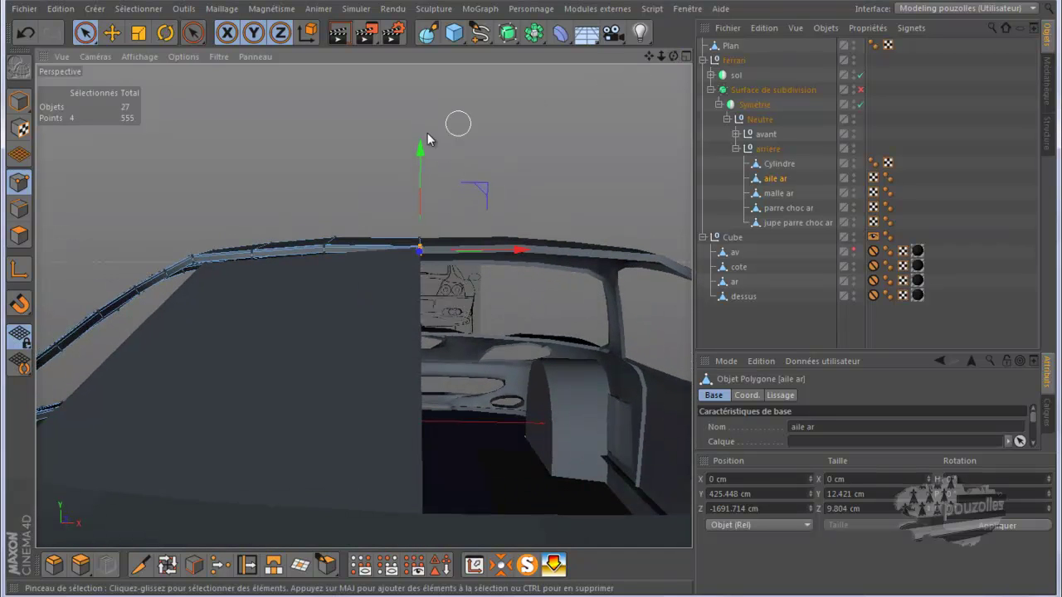
{"action": "left_click_drag", "start_coordinate": [420, 159], "coordinate": [421, 159]}
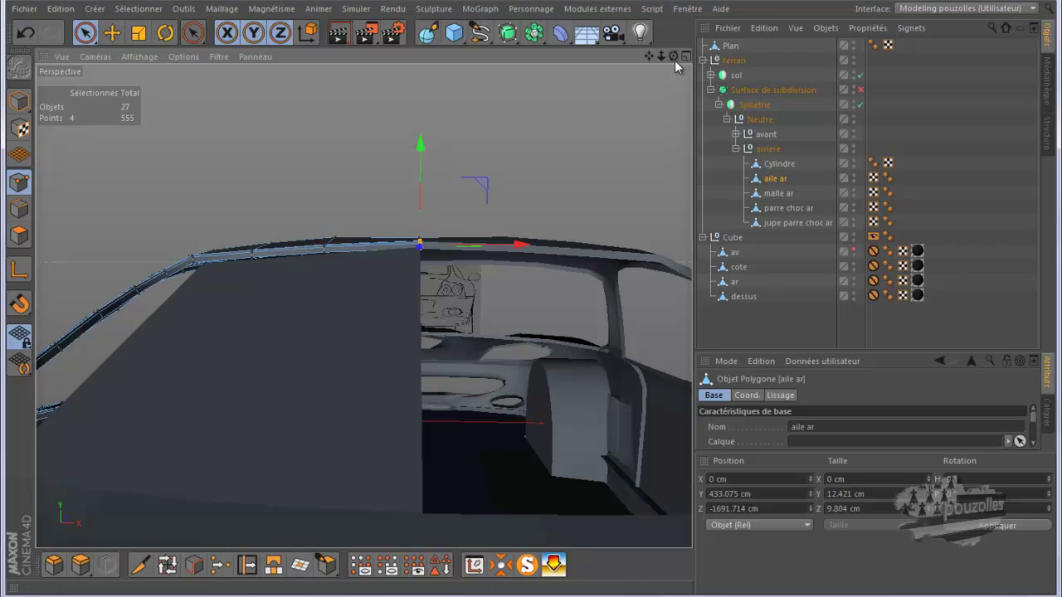
Step: Raise the single roof centreline point just ahead of the rear edge to about 450 cm in Y
{"action": "mouse_move", "coordinate": [673, 56]}
{"action": "left_mouse_down"}
{"action": "mouse_move", "coordinate": [530, 299]}
{"action": "mouse_move", "coordinate": [559, 144]}
{"action": "left_mouse_up"}
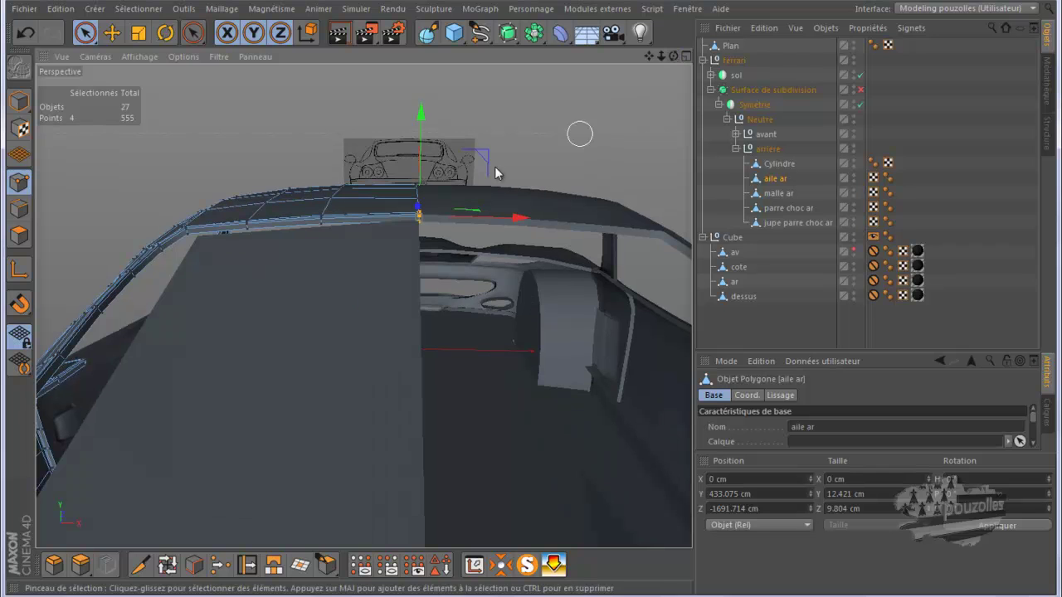
{"action": "left_click", "coordinate": [425, 201]}
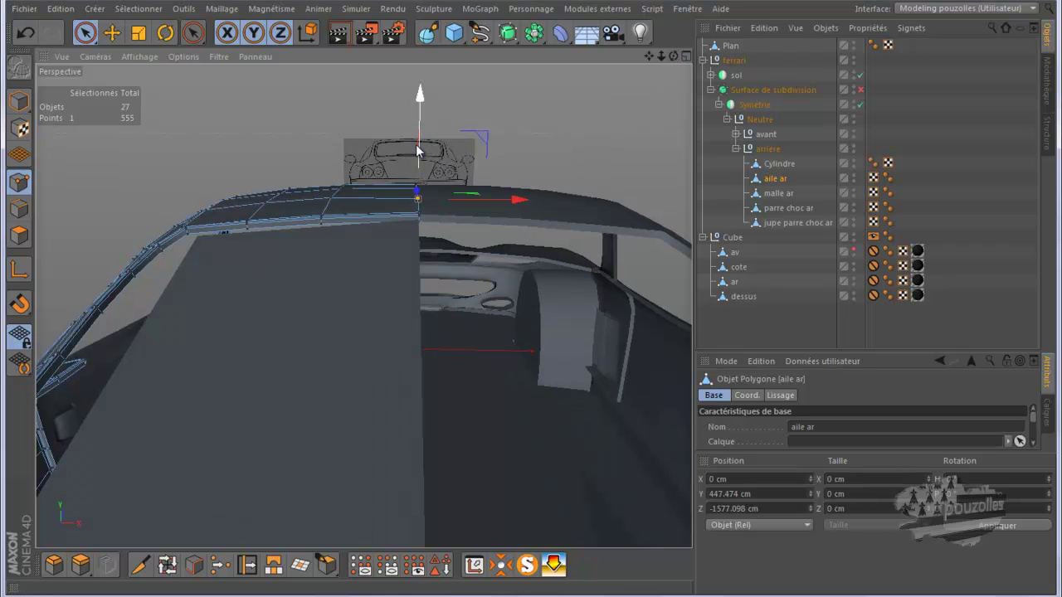
{"action": "left_click_drag", "start_coordinate": [417, 150], "coordinate": [417, 149]}
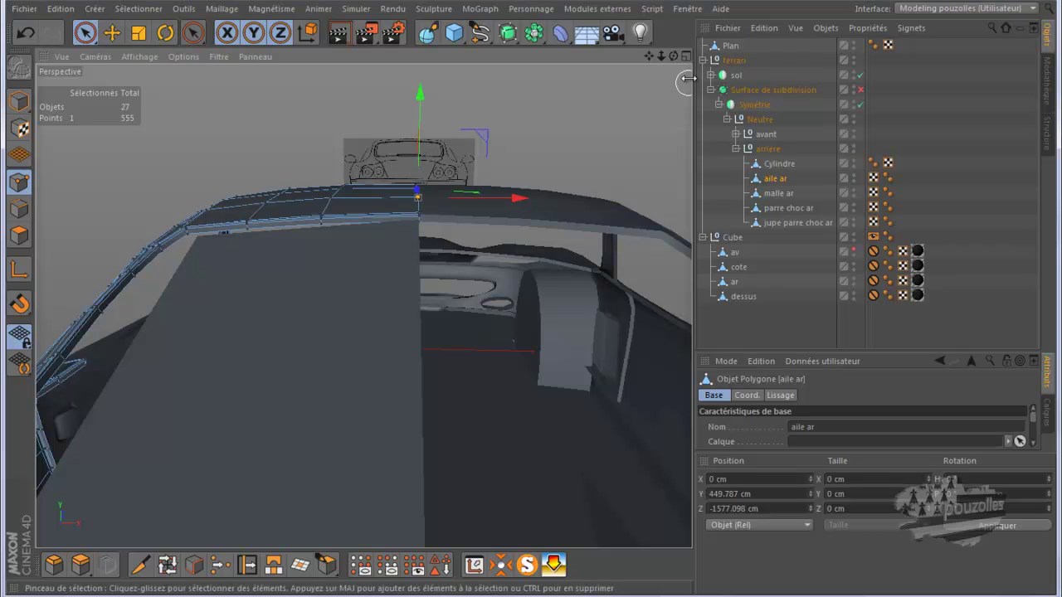
Step: Add the Plan object to the selection alongside aile ar so the points of both meshes can be edited together
{"action": "left_click_drag", "start_coordinate": [673, 57], "coordinate": [530, 299]}
{"action": "mouse_move", "coordinate": [525, 304]}
{"action": "left_mouse_down", "text": "alt"}
{"action": "mouse_move", "coordinate": [509, 287]}
{"action": "mouse_move", "coordinate": [533, 306]}
{"action": "left_mouse_up", "text": "alt"}
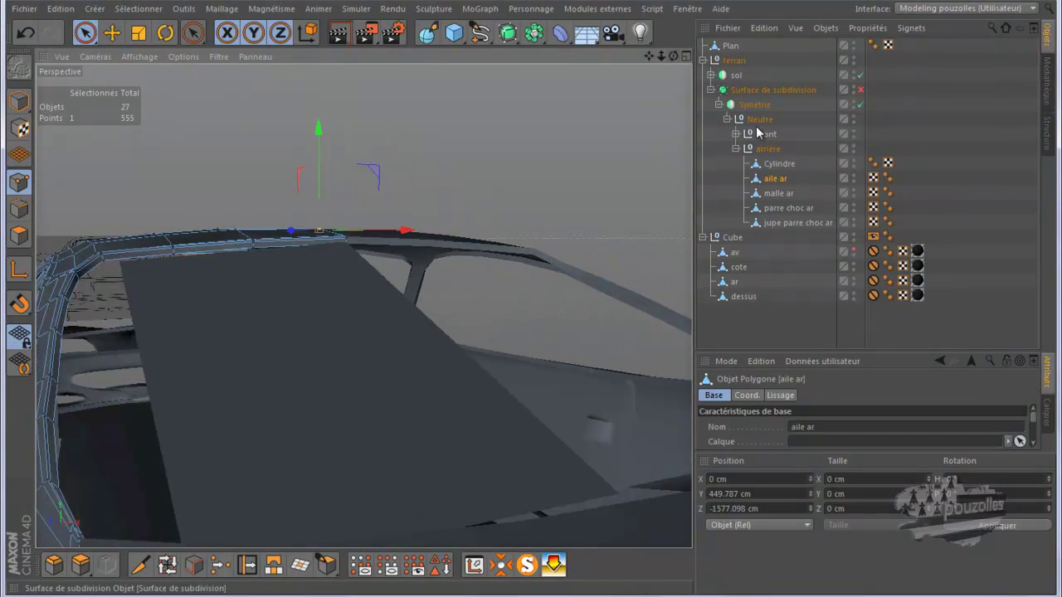
{"action": "left_click", "coordinate": [730, 46], "text": "ctrl"}
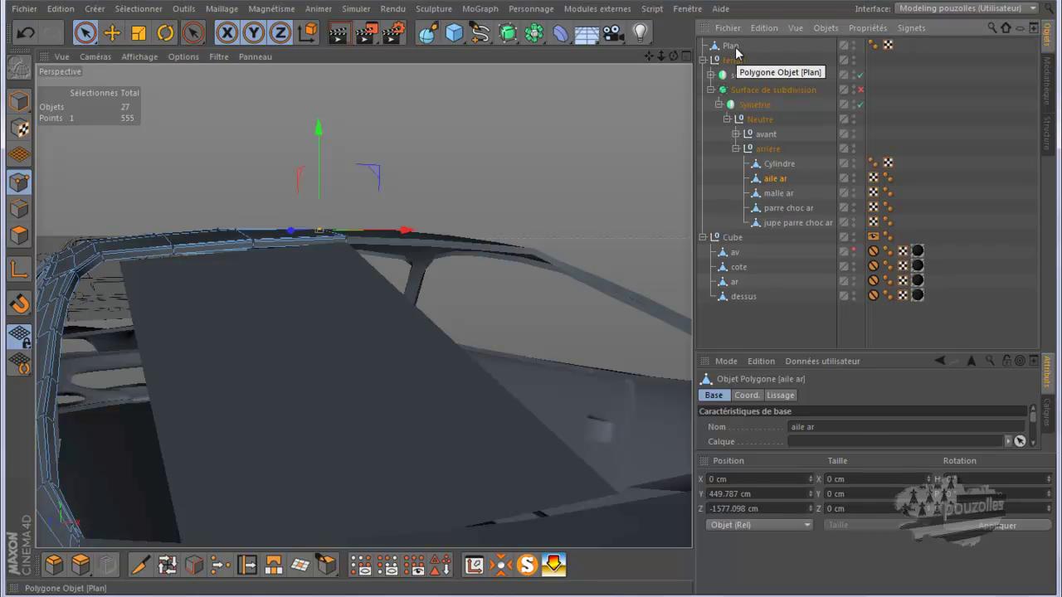
Step: Examine how the plane's upper centreline corner meets the roof's rear edge, up close in perspective and in the top view
{"action": "scroll", "coordinate": [315, 254], "scroll_direction": "up", "scroll_amount": 5}
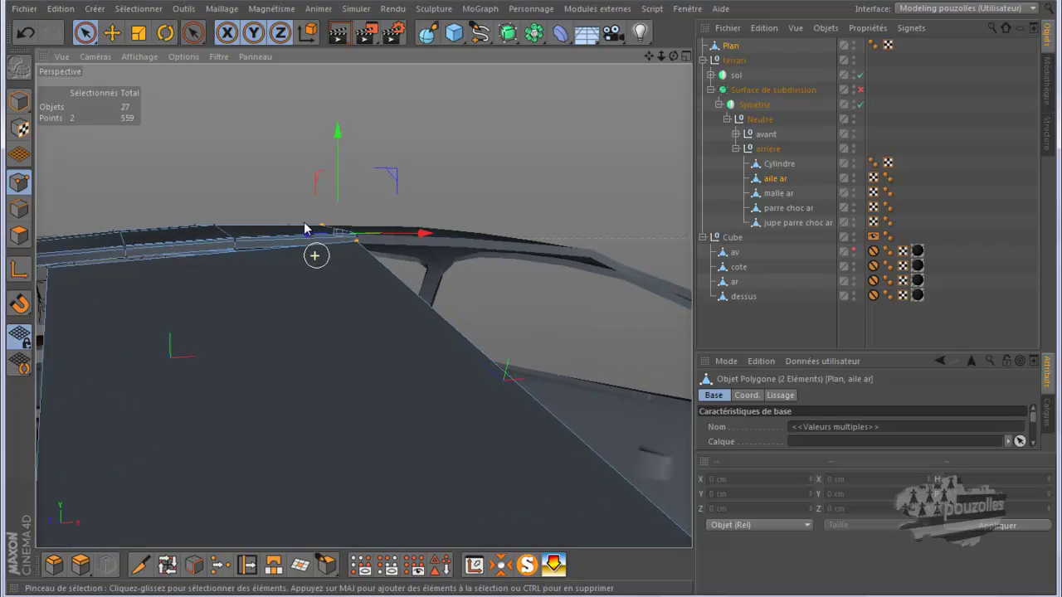
{"action": "scroll", "coordinate": [332, 208], "scroll_direction": "up", "scroll_amount": 6}
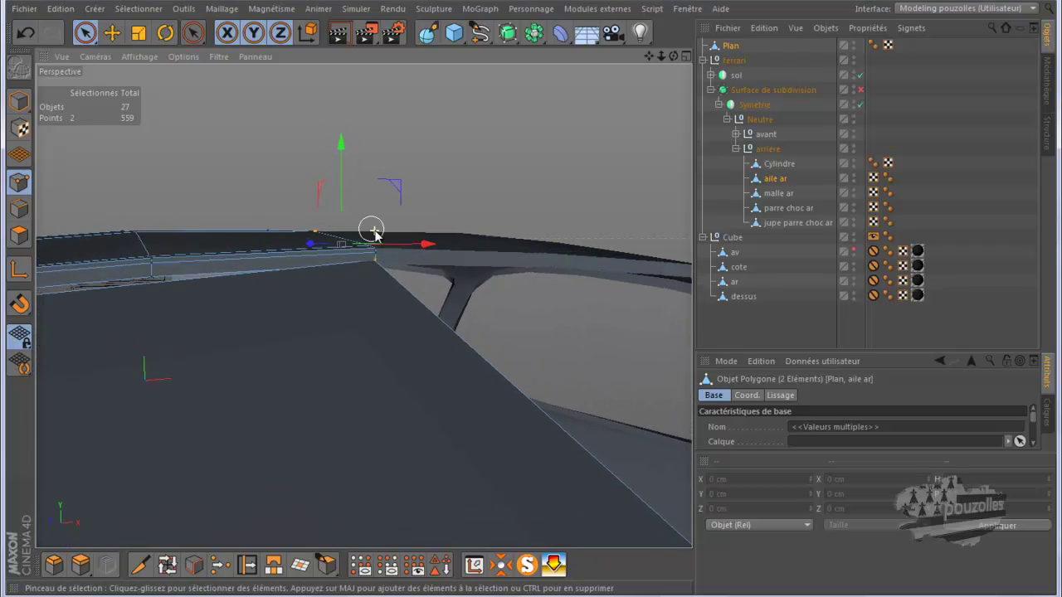
{"action": "scroll", "coordinate": [374, 229], "scroll_direction": "up", "scroll_amount": 4}
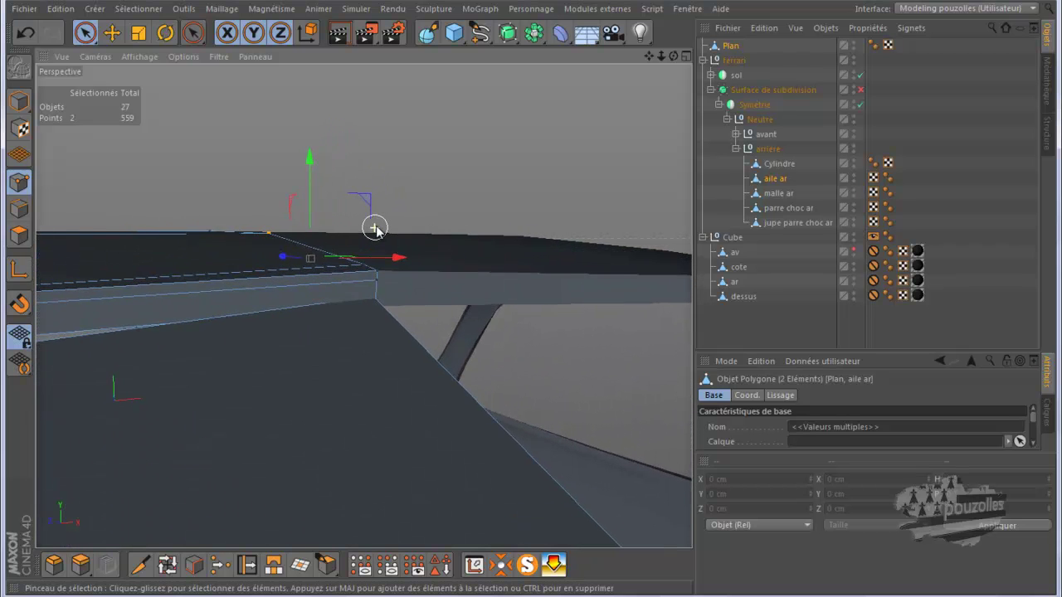
{"action": "scroll", "coordinate": [375, 230], "scroll_direction": "up", "scroll_amount": 1}
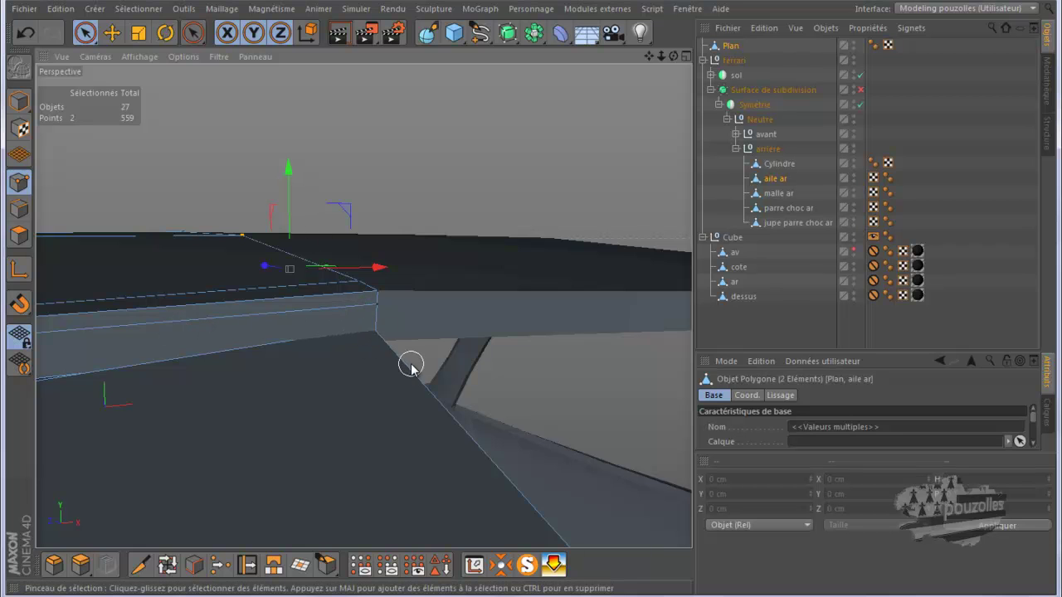
{"action": "middle_click", "coordinate": [440, 309]}
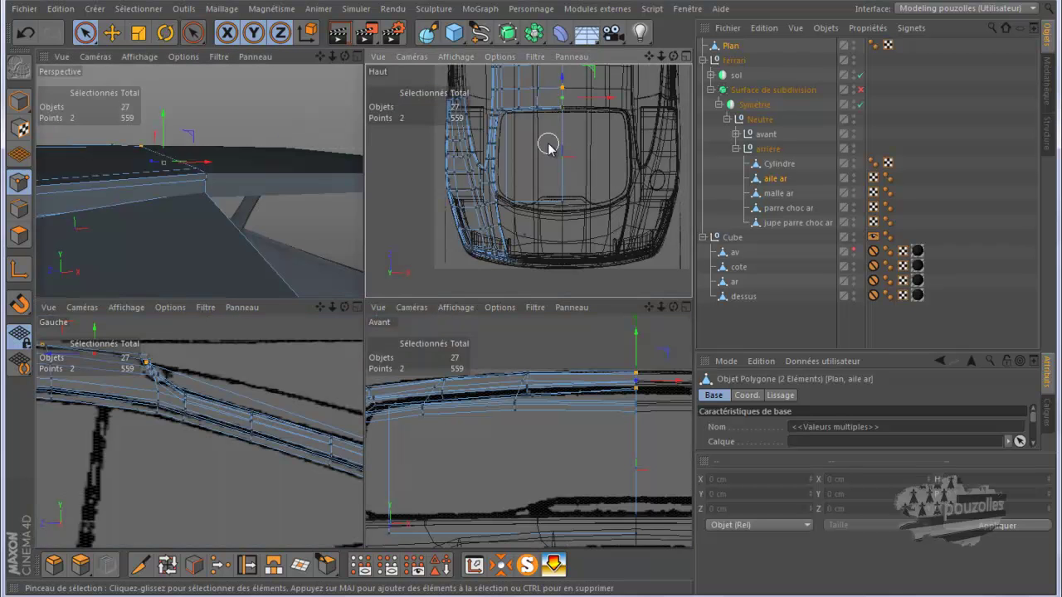
{"action": "middle_click", "coordinate": [548, 143]}
{"action": "scroll", "coordinate": [496, 178], "scroll_direction": "up", "scroll_amount": 5}
{"action": "scroll", "coordinate": [477, 160], "scroll_direction": "up", "scroll_amount": 2}
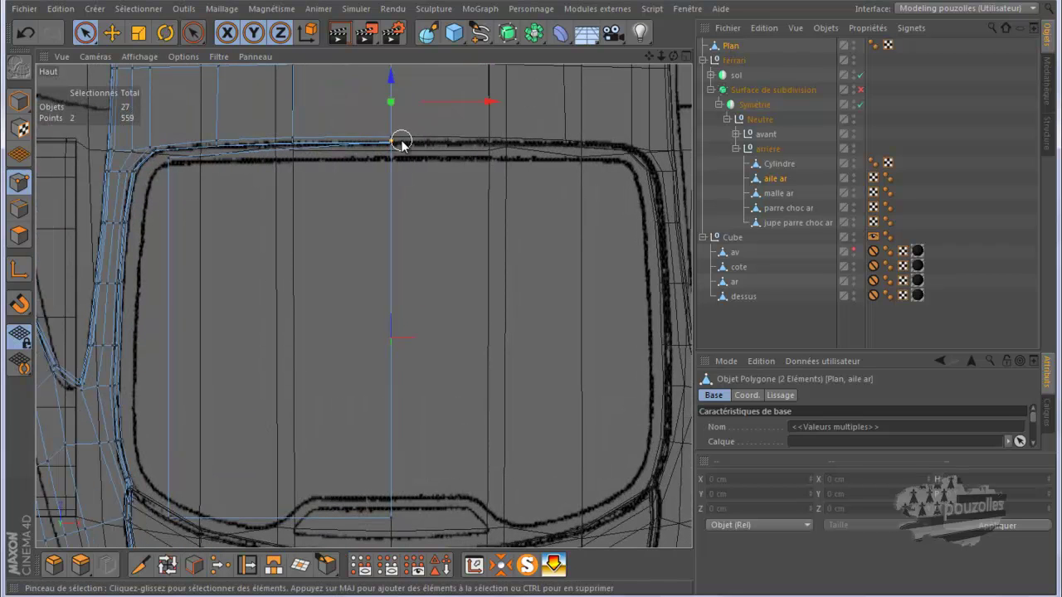
{"action": "middle_click", "coordinate": [329, 252]}
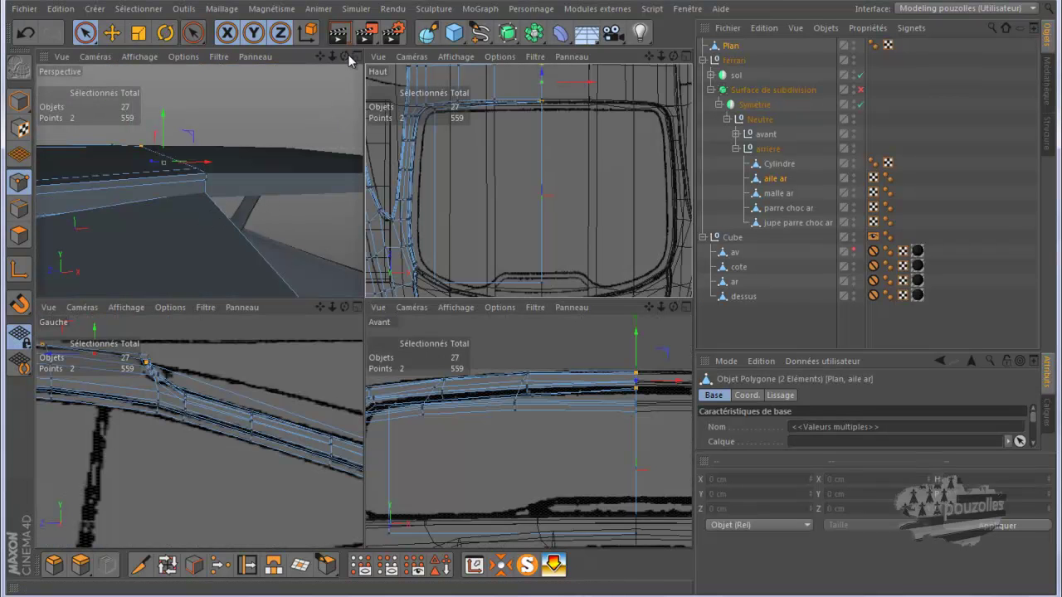
Step: Select only the plane's upper centreline point and raise it about 7.7 cm to meet the roof's rear edge
{"action": "mouse_move", "coordinate": [344, 56]}
{"action": "left_mouse_down"}
{"action": "mouse_move", "coordinate": [365, 297]}
{"action": "mouse_move", "coordinate": [345, 53]}
{"action": "left_mouse_up"}
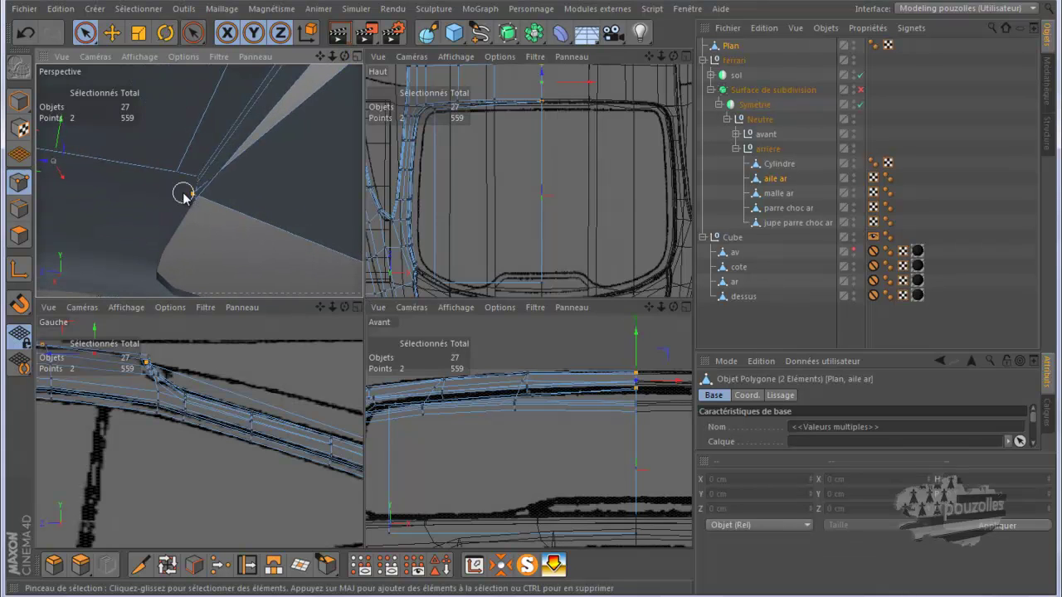
{"action": "left_click", "coordinate": [153, 136]}
{"action": "key", "text": "e"}
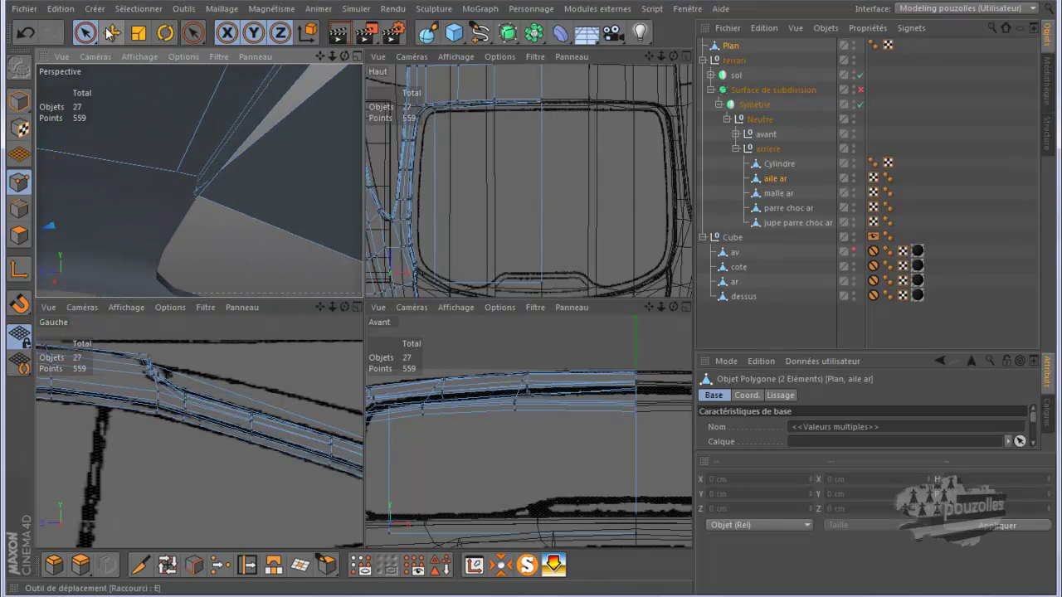
{"action": "left_click", "coordinate": [191, 193]}
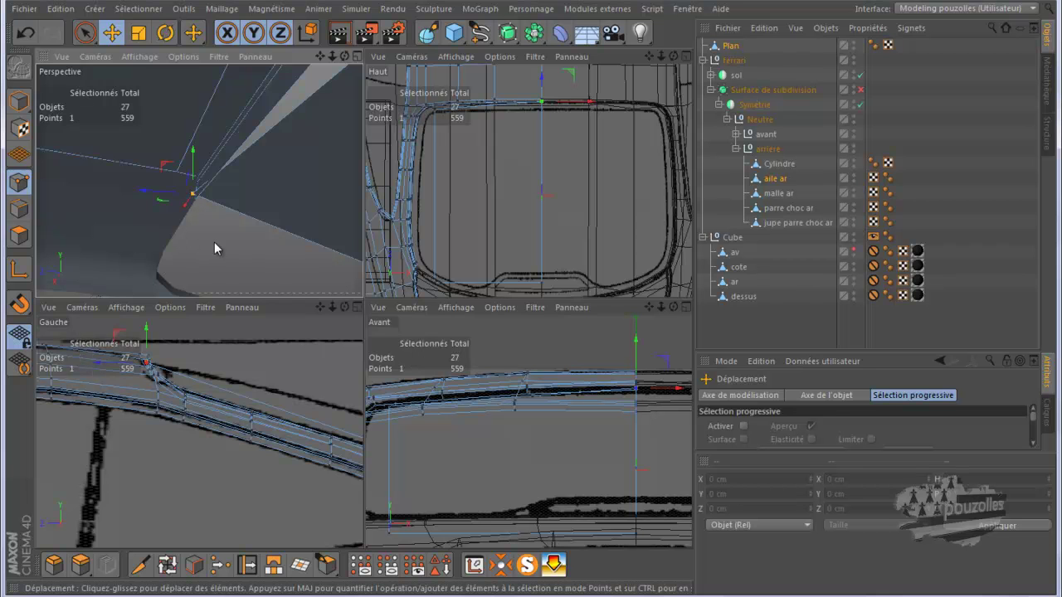
{"action": "middle_click", "coordinate": [293, 268]}
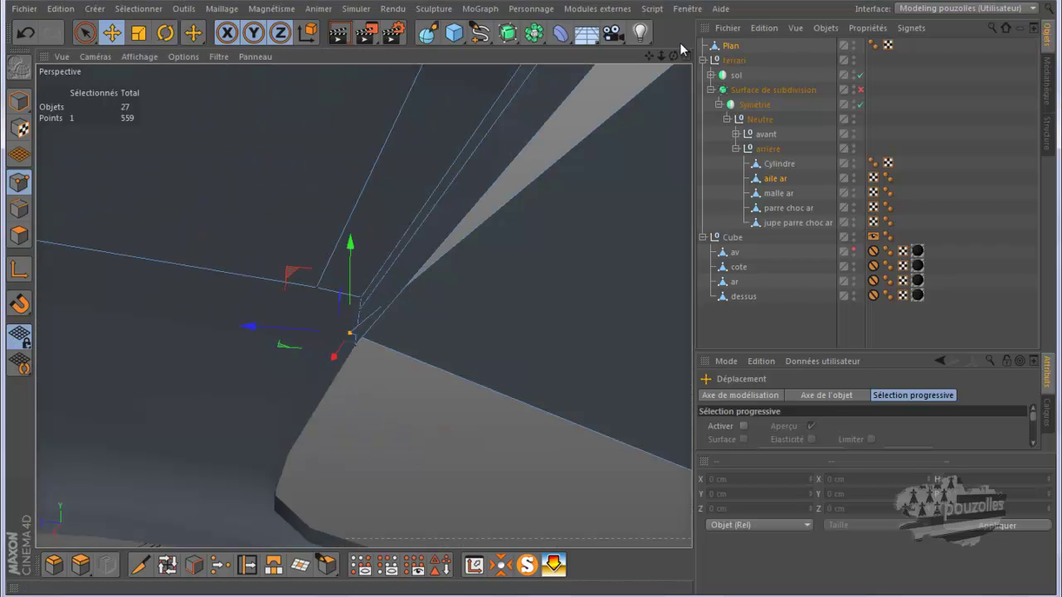
{"action": "left_click_drag", "start_coordinate": [673, 57], "coordinate": [504, 170]}
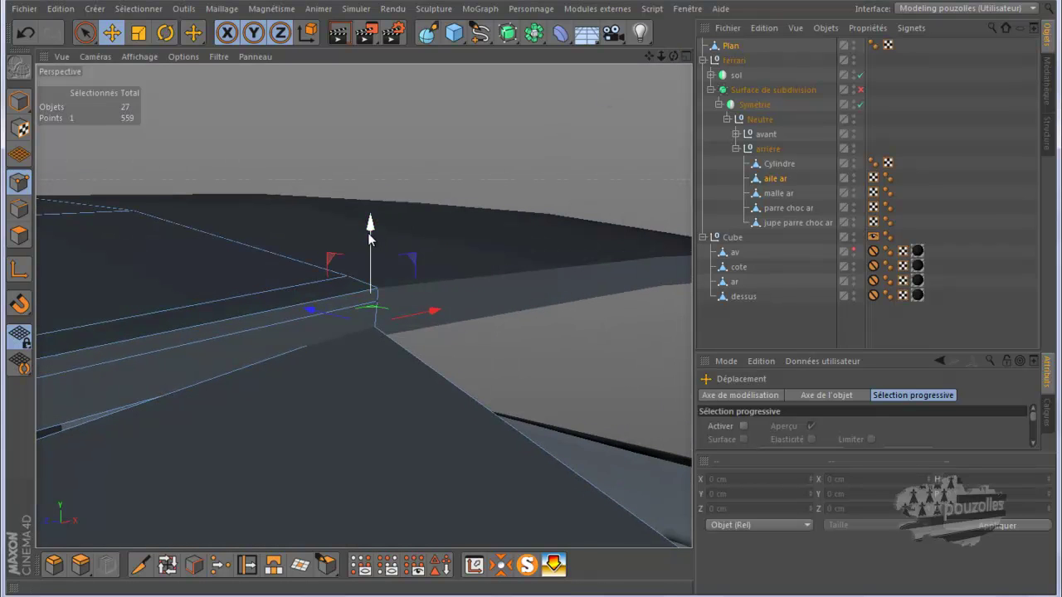
{"action": "left_click_drag", "start_coordinate": [370, 235], "coordinate": [372, 195]}
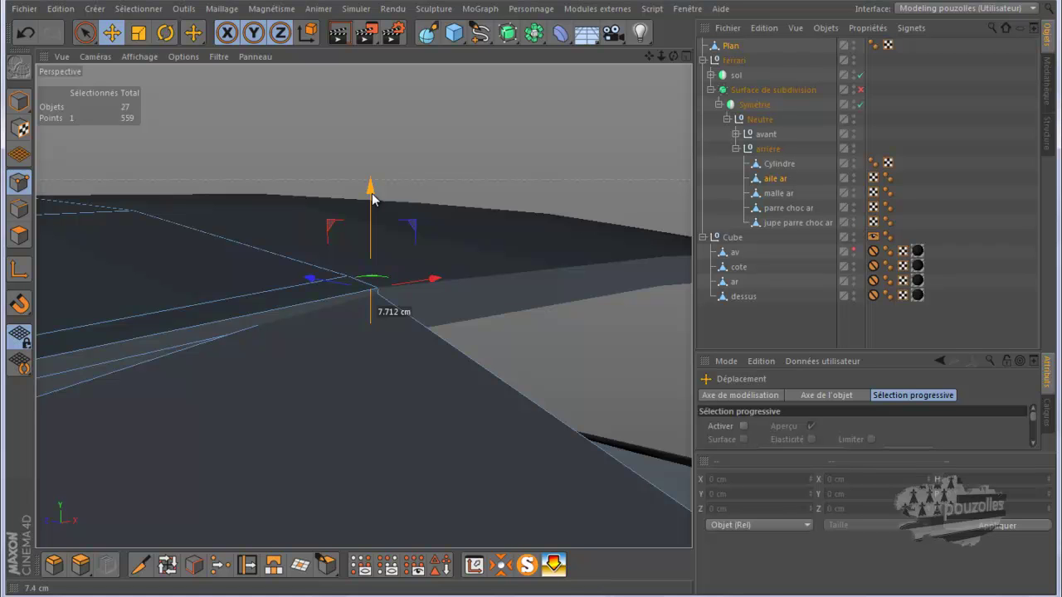
{"action": "left_click_drag", "start_coordinate": [371, 198], "coordinate": [541, 227]}
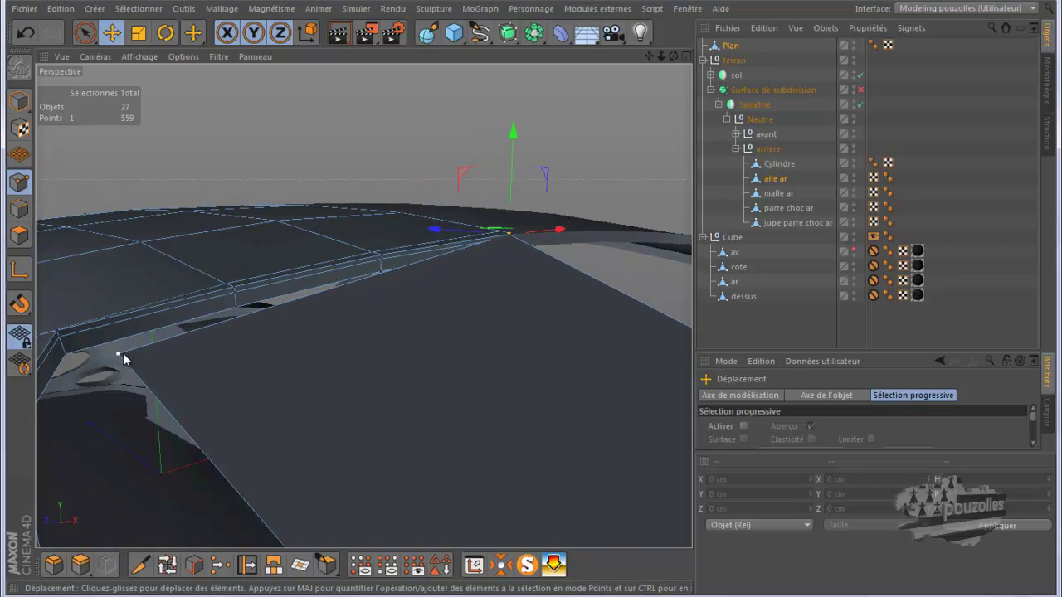
Step: Select the plane's upper outer corner point and, in the top view, move it about 37 cm outward to the window opening's rounded corner
{"action": "middle_click", "coordinate": [200, 365]}
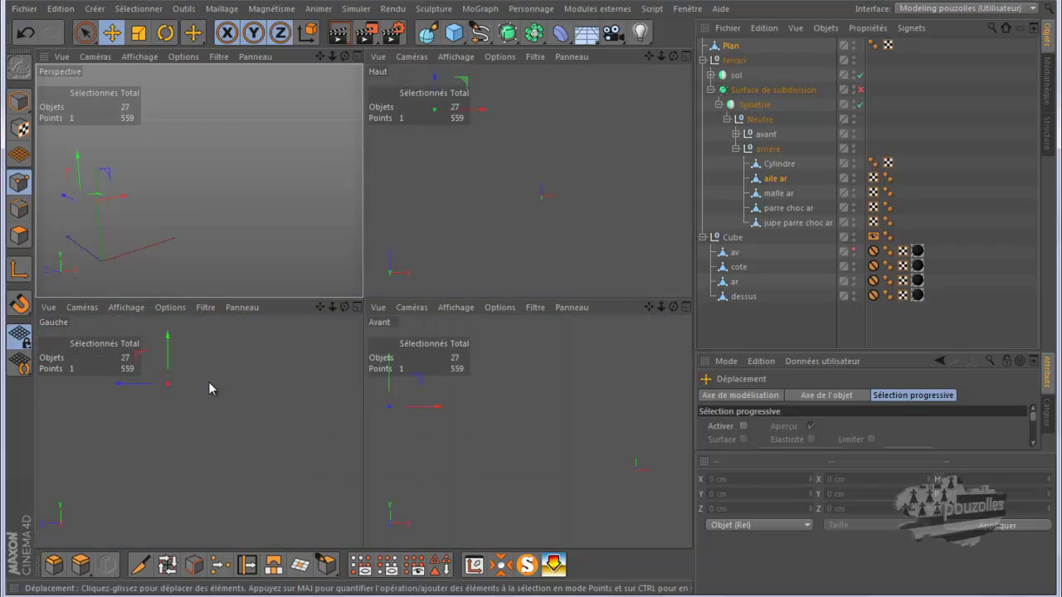
{"action": "middle_click", "coordinate": [317, 389]}
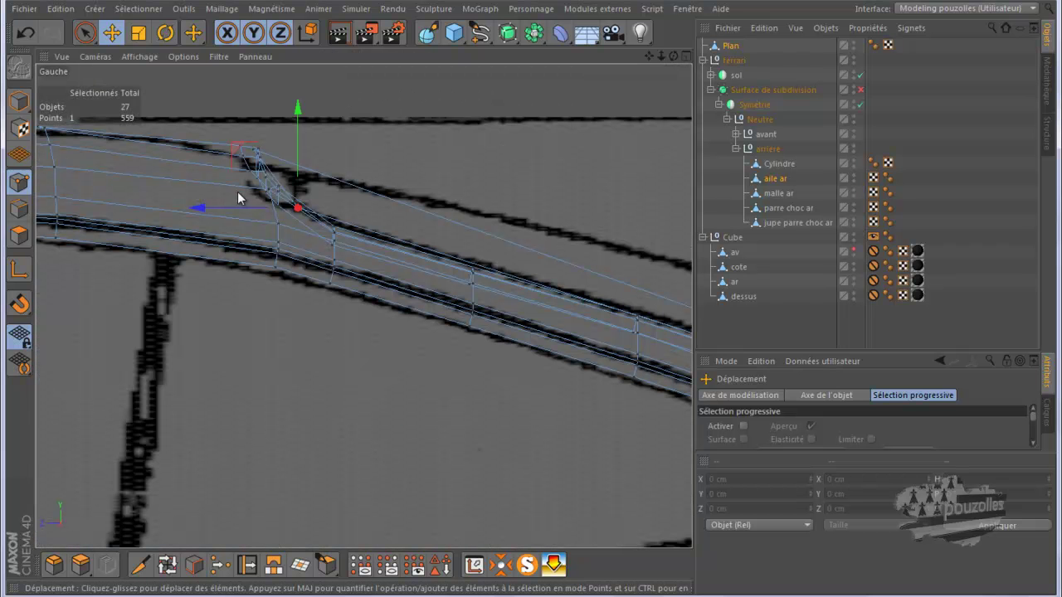
{"action": "middle_click", "coordinate": [262, 244]}
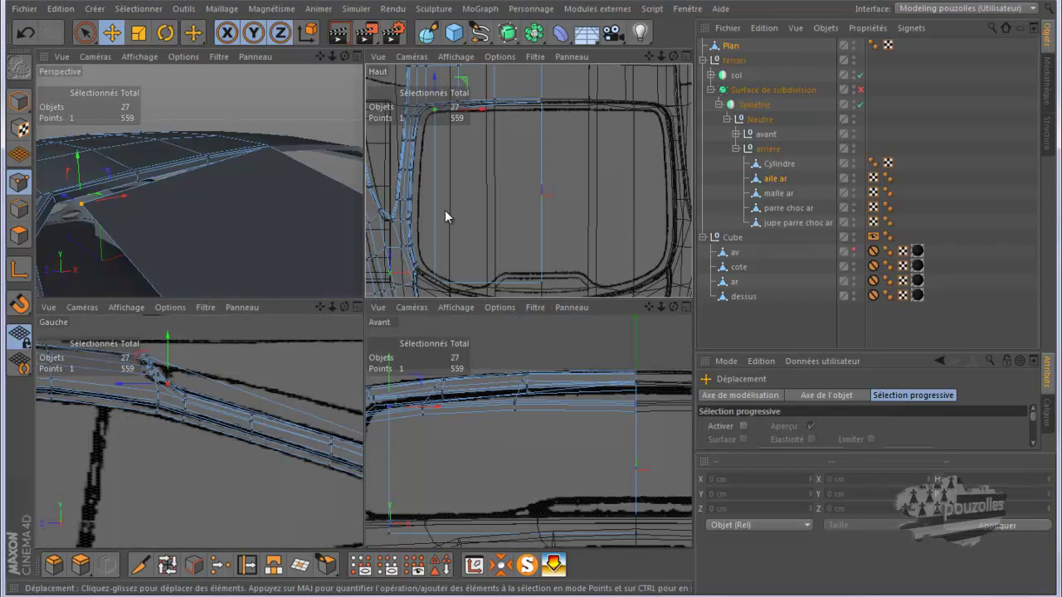
{"action": "middle_click", "coordinate": [446, 211]}
{"action": "scroll", "coordinate": [252, 188], "scroll_direction": "up", "scroll_amount": 4}
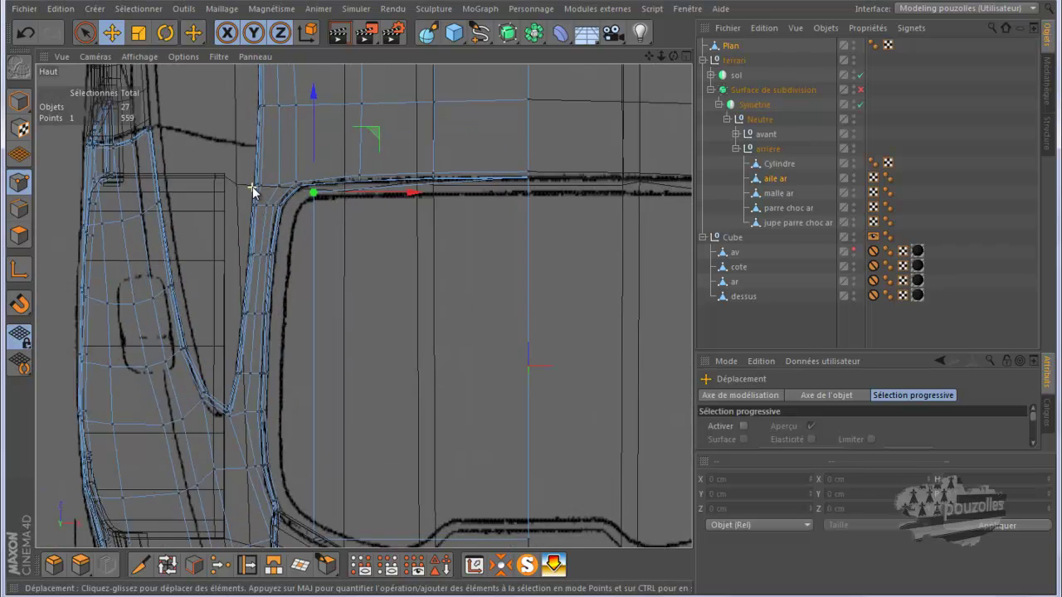
{"action": "scroll", "coordinate": [255, 184], "scroll_direction": "up", "scroll_amount": 2}
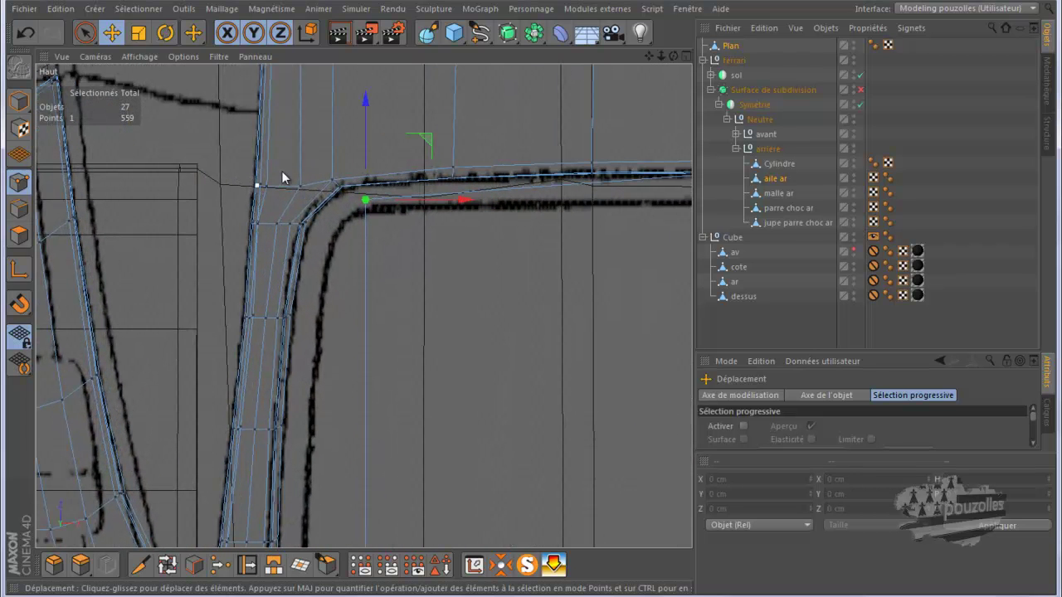
{"action": "left_click_drag", "start_coordinate": [421, 139], "coordinate": [381, 135]}
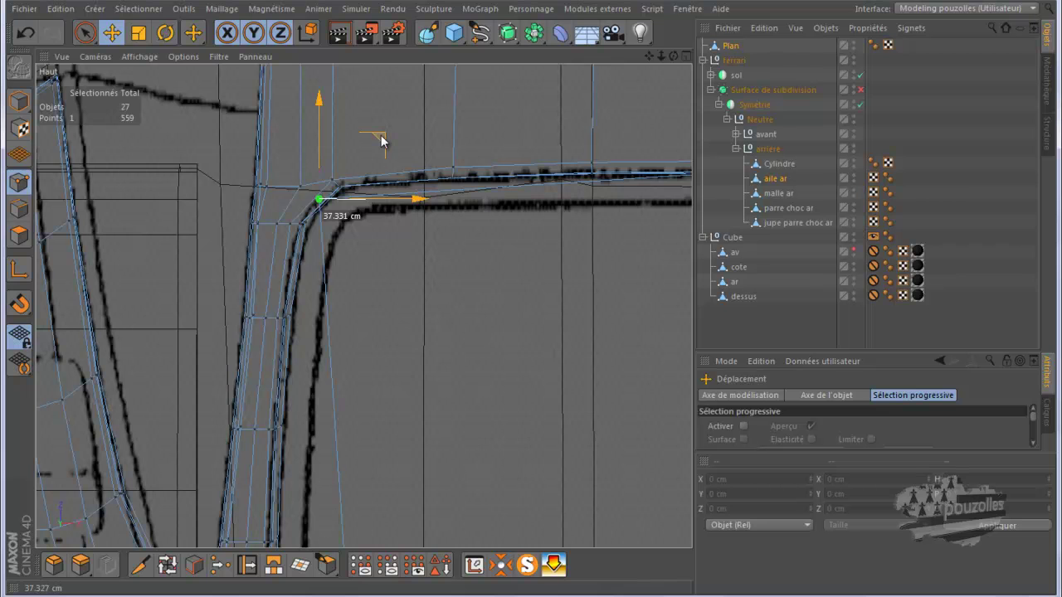
{"action": "left_click_drag", "start_coordinate": [381, 137], "coordinate": [381, 137]}
Step: In perspective, raise the plane's upper outer corner point slightly and nudge it inward along X to align it with the roof's rear edge
{"action": "middle_click", "coordinate": [208, 180]}
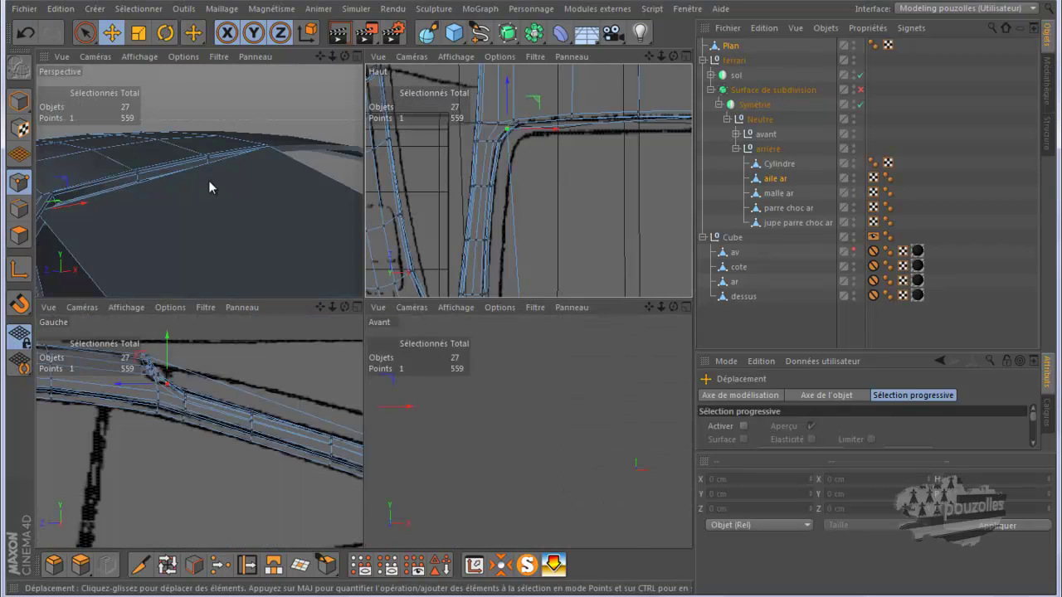
{"action": "middle_click", "coordinate": [214, 182]}
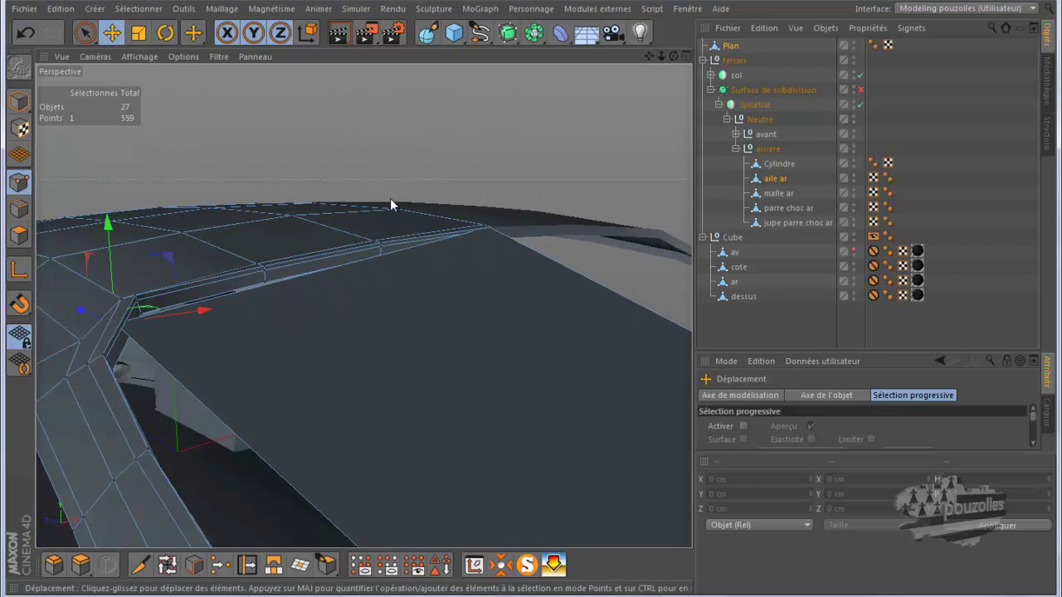
{"action": "left_click_drag", "start_coordinate": [107, 351], "coordinate": [152, 300], "text": "alt"}
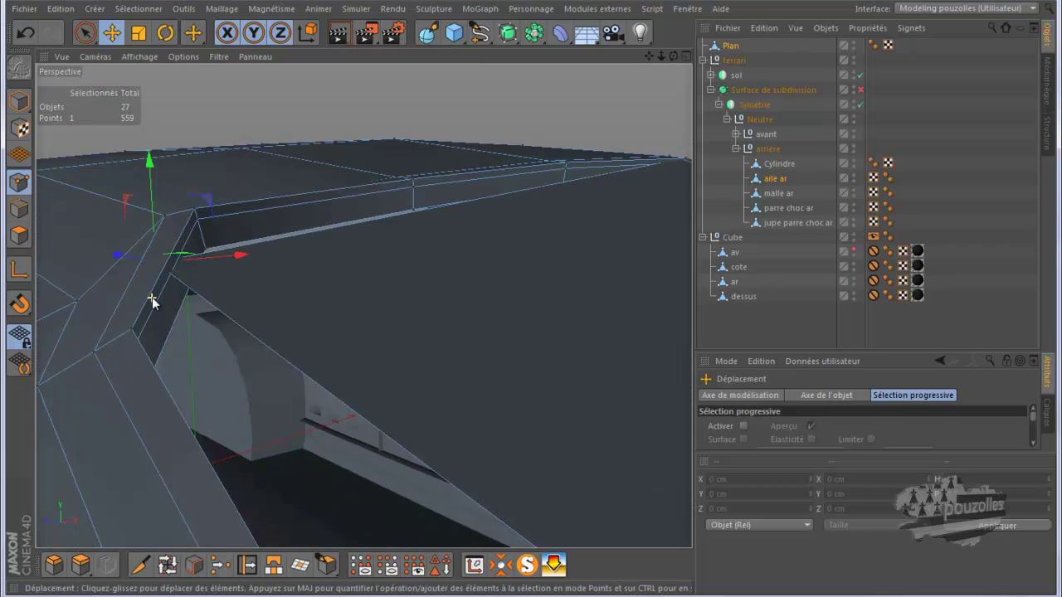
{"action": "left_click_drag", "start_coordinate": [154, 218], "coordinate": [151, 208]}
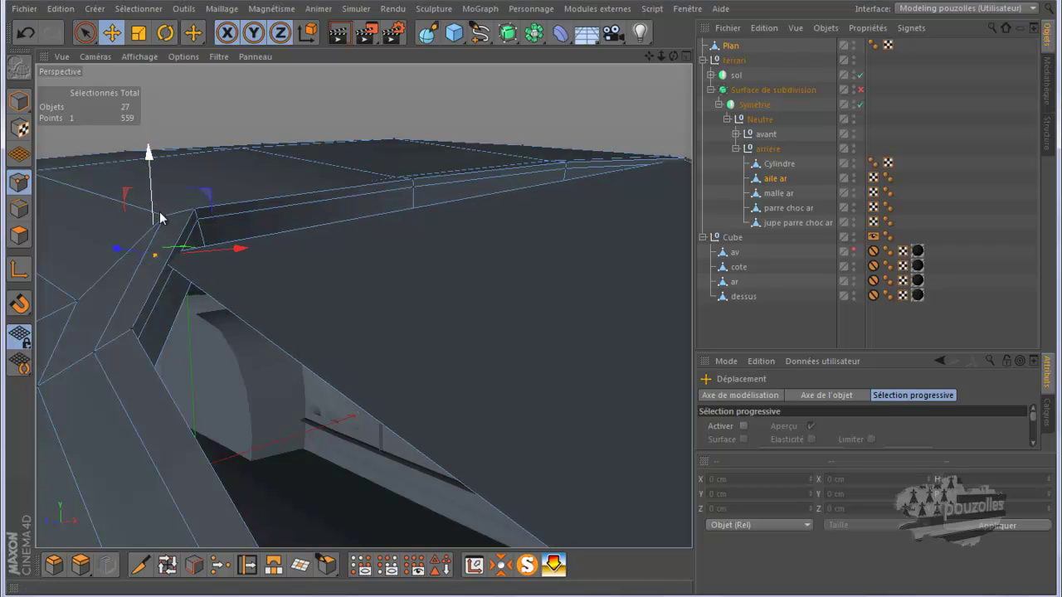
{"action": "left_click_drag", "start_coordinate": [216, 258], "coordinate": [224, 257]}
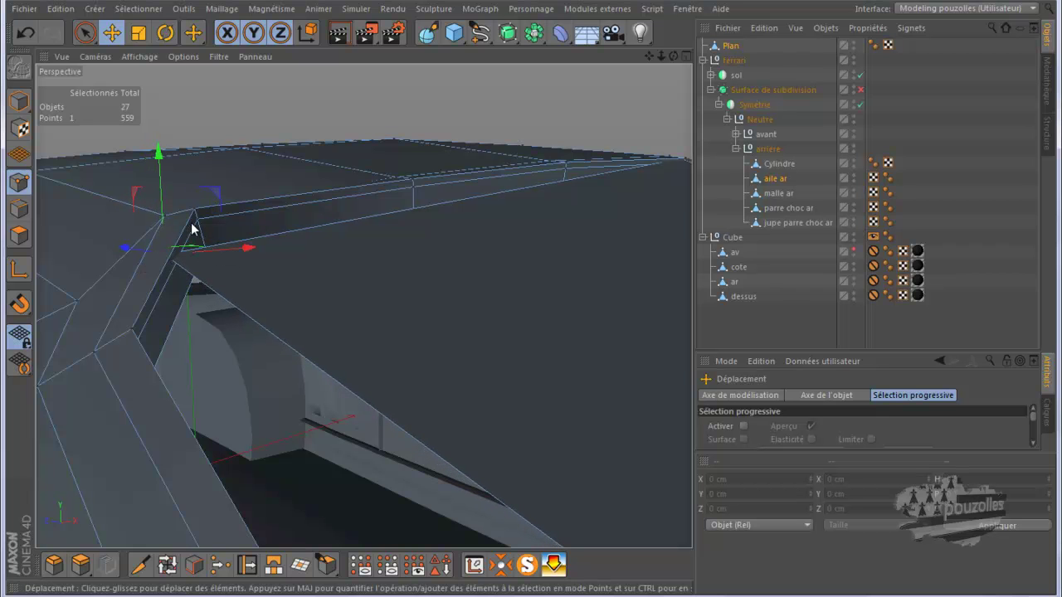
{"action": "left_click_drag", "start_coordinate": [161, 207], "coordinate": [160, 207]}
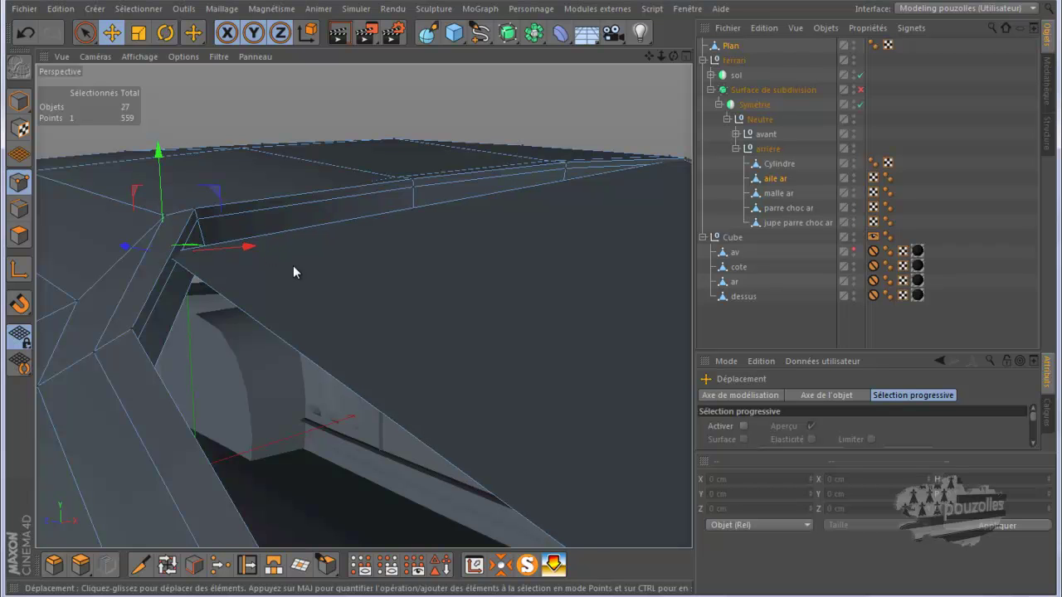
{"action": "scroll", "coordinate": [292, 267], "scroll_direction": "up", "scroll_amount": 3}
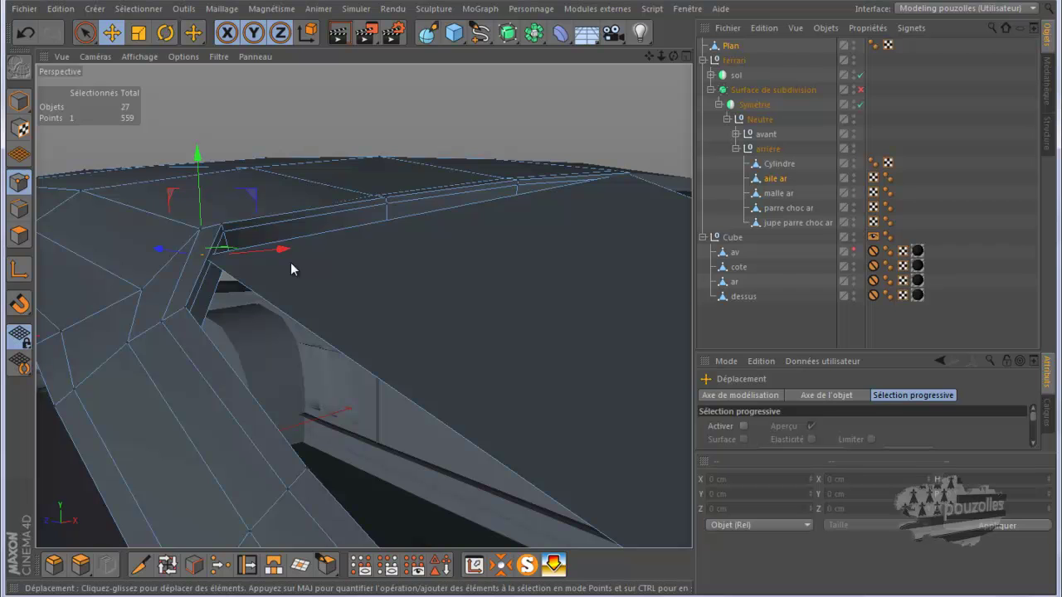
Step: Move the plane's upper outer corner point down to the top of the rear pillar's inner edge, fine-tuning its height and depth
{"action": "left_click_drag", "start_coordinate": [619, 107], "coordinate": [325, 240], "text": "alt"}
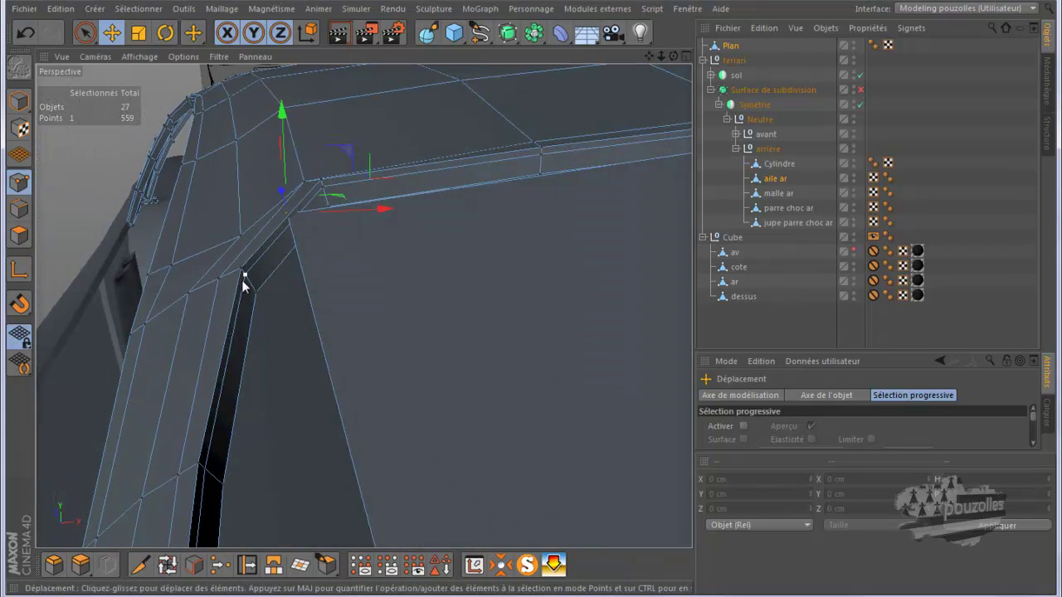
{"action": "left_click_drag", "start_coordinate": [336, 203], "coordinate": [295, 254]}
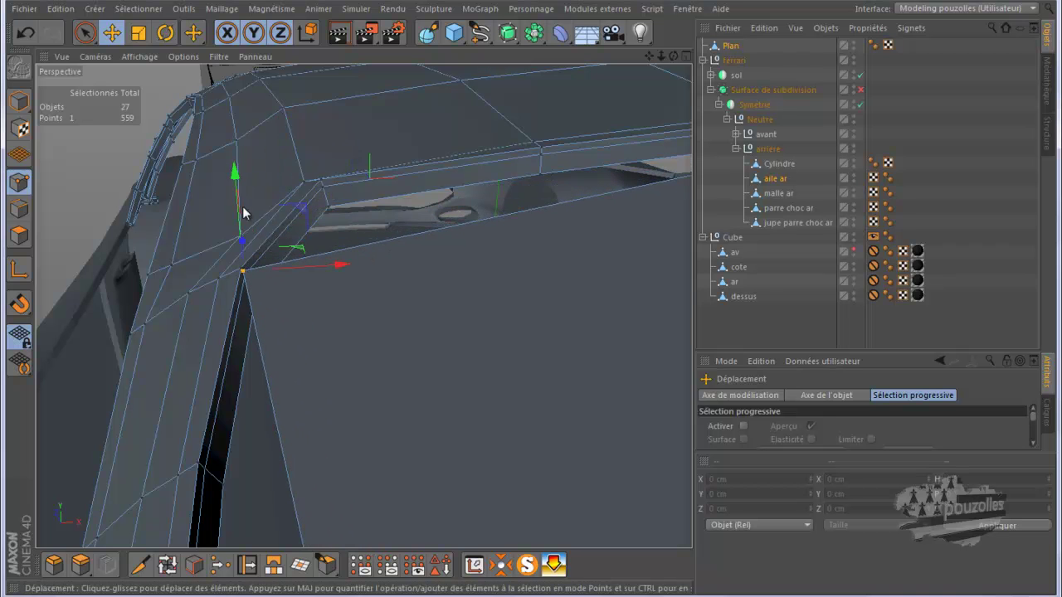
{"action": "left_click_drag", "start_coordinate": [234, 174], "coordinate": [234, 207]}
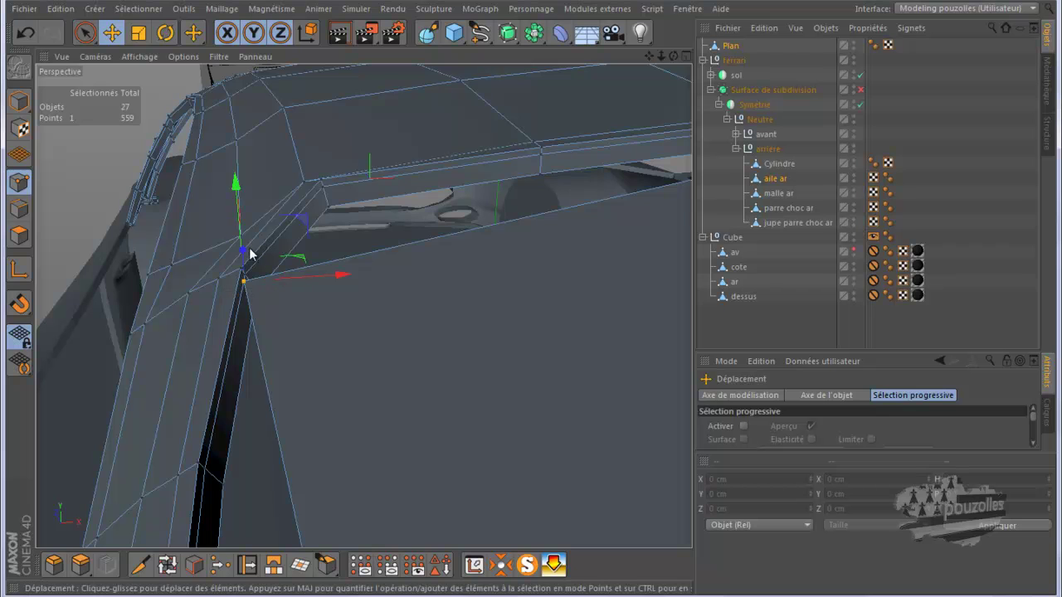
{"action": "mouse_move", "coordinate": [246, 253]}
{"action": "left_mouse_down"}
{"action": "mouse_move", "coordinate": [243, 238]}
{"action": "mouse_move", "coordinate": [245, 267]}
{"action": "left_mouse_up"}
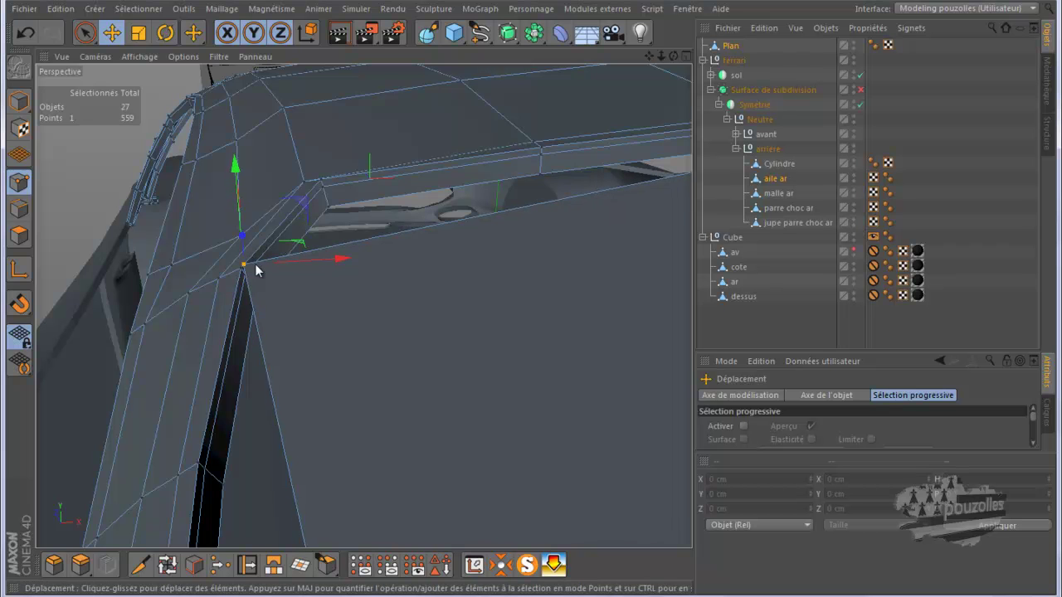
Step: In the top view, shift the plane's upper outer corner point forward along Z toward the opening's rounded corner
{"action": "middle_click", "coordinate": [271, 258]}
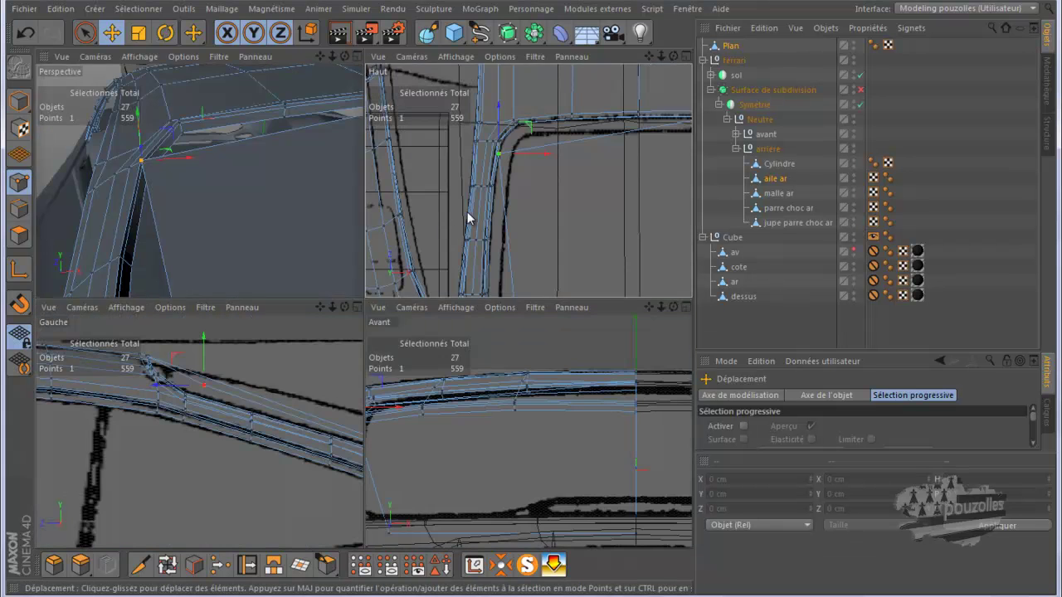
{"action": "middle_click", "coordinate": [461, 214]}
{"action": "left_click_drag", "start_coordinate": [365, 192], "coordinate": [366, 169]}
{"action": "middle_click", "coordinate": [168, 276]}
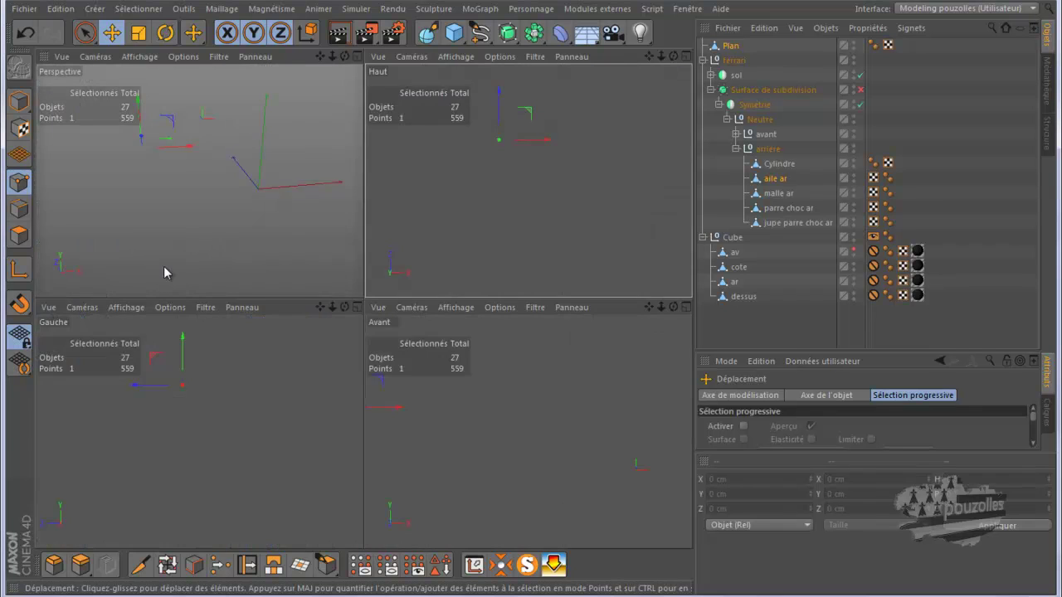
Step: In perspective, fine-tune the plane's upper outer corner point in height, depth and X to meet the top of the rear pillar's inner edge
{"action": "middle_click", "coordinate": [158, 204]}
{"action": "left_click_drag", "start_coordinate": [235, 138], "coordinate": [237, 171]}
{"action": "scroll", "coordinate": [256, 272], "scroll_direction": "up", "scroll_amount": 5}
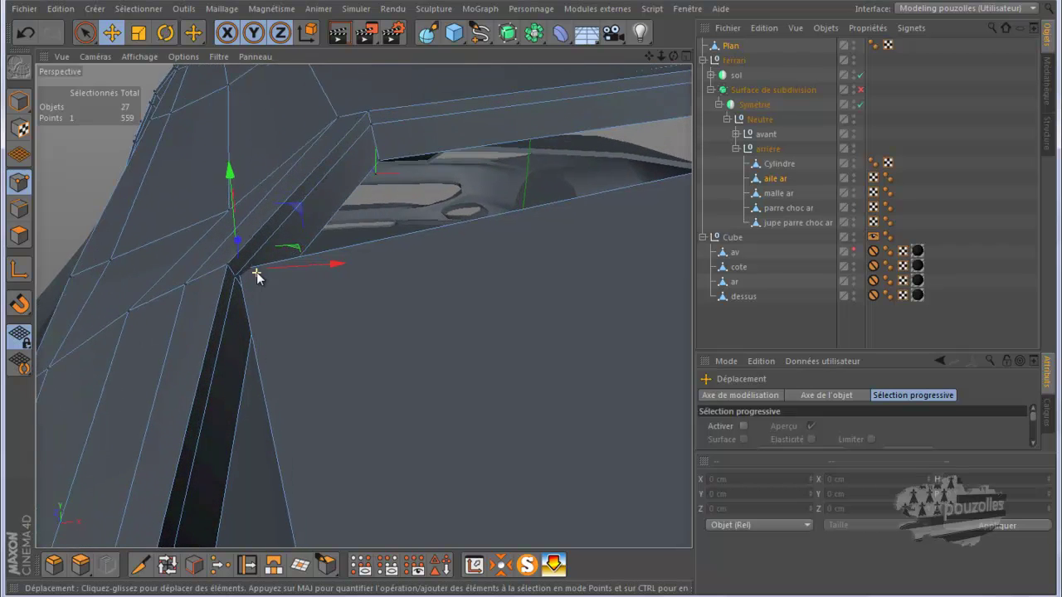
{"action": "scroll", "coordinate": [256, 272], "scroll_direction": "up", "scroll_amount": 2}
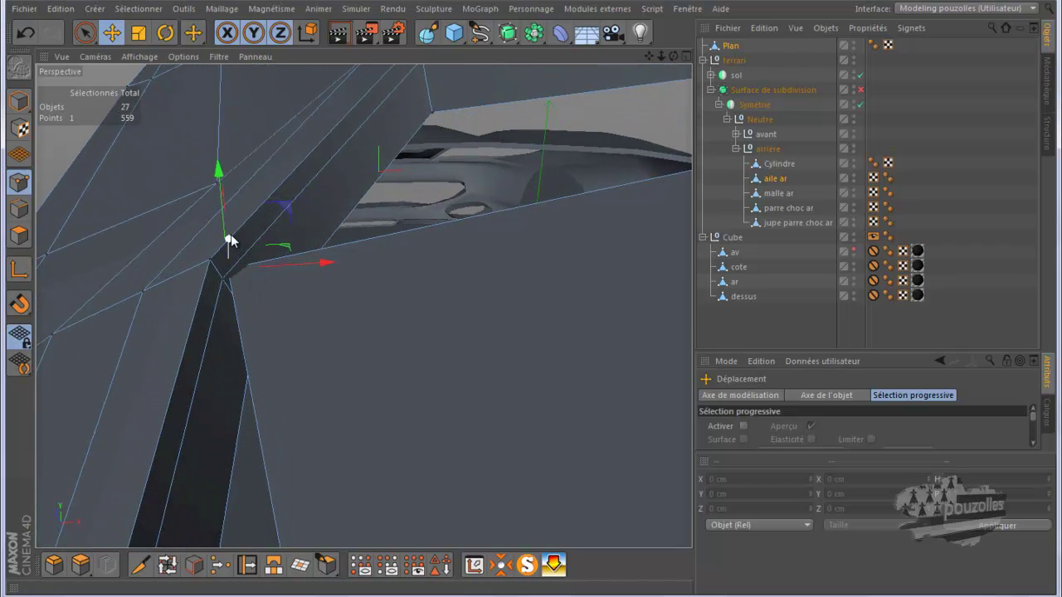
{"action": "left_click_drag", "start_coordinate": [229, 241], "coordinate": [231, 249]}
{"action": "left_click_drag", "start_coordinate": [324, 273], "coordinate": [307, 274]}
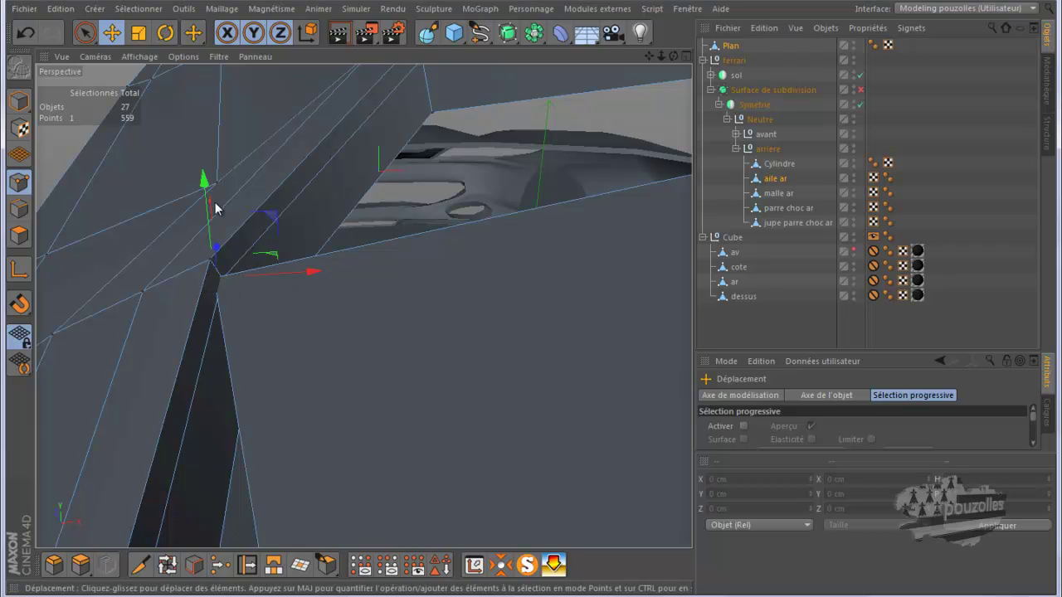
{"action": "left_click_drag", "start_coordinate": [203, 183], "coordinate": [203, 175]}
{"action": "scroll", "coordinate": [353, 224], "scroll_direction": "down", "scroll_amount": 6}
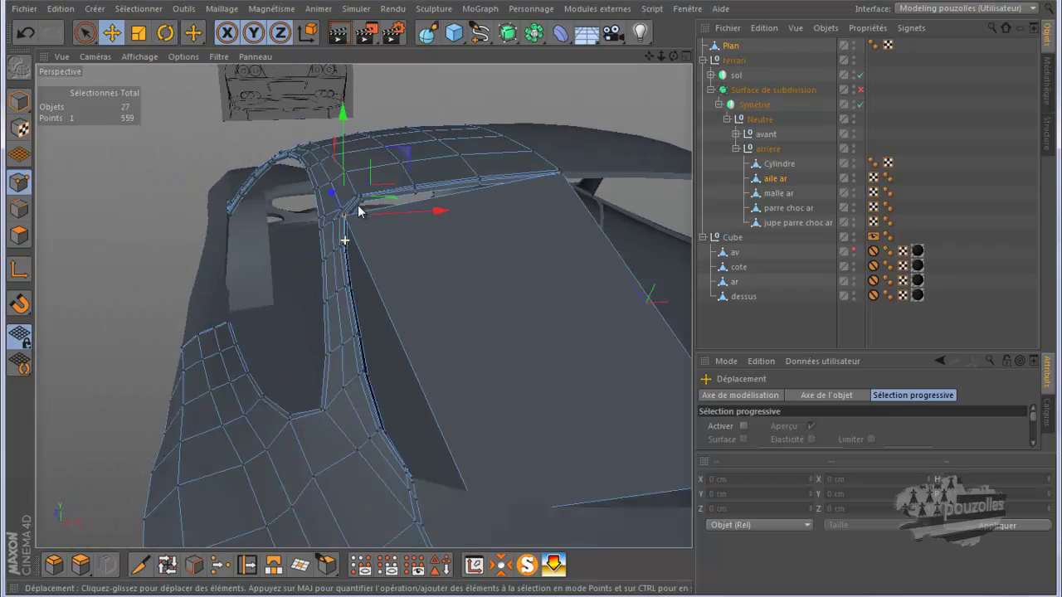
Step: Add the malle ar object to the selection and select the plane's lower outer corner point near the trunk's front edge
{"action": "left_click_drag", "start_coordinate": [672, 55], "coordinate": [650, 65]}
{"action": "scroll", "coordinate": [576, 303], "scroll_direction": "up", "scroll_amount": 5}
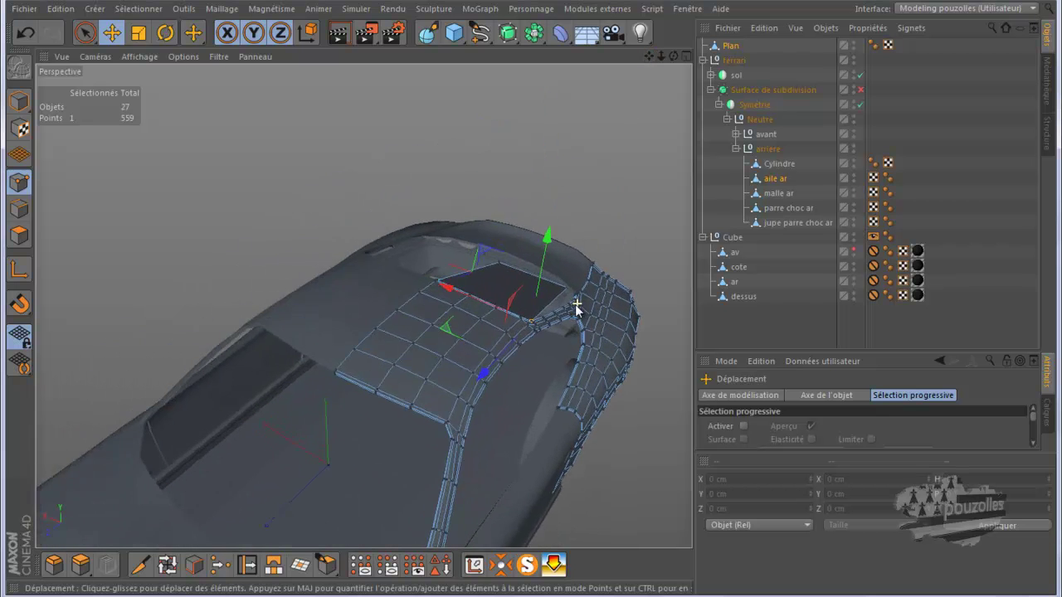
{"action": "scroll", "coordinate": [556, 312], "scroll_direction": "up", "scroll_amount": 4}
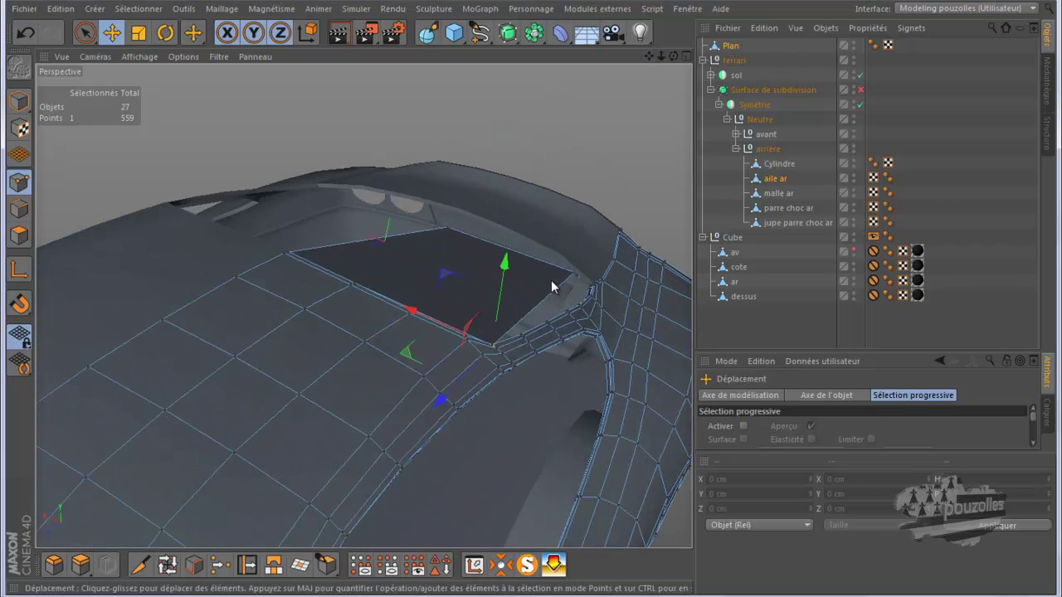
{"action": "scroll", "coordinate": [558, 271], "scroll_direction": "up", "scroll_amount": 1}
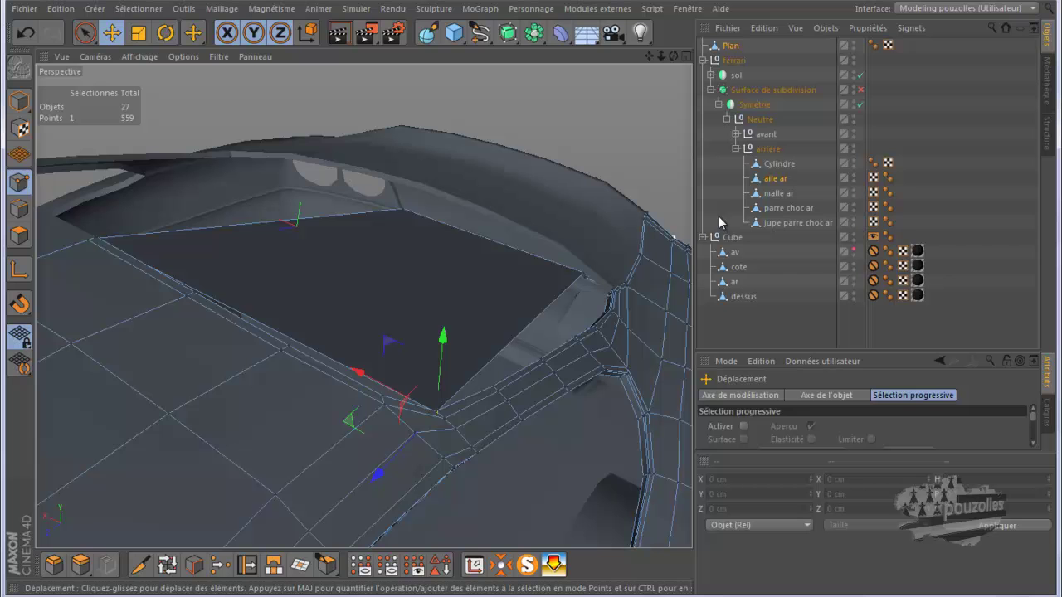
{"action": "left_click", "coordinate": [772, 199], "text": "ctrl"}
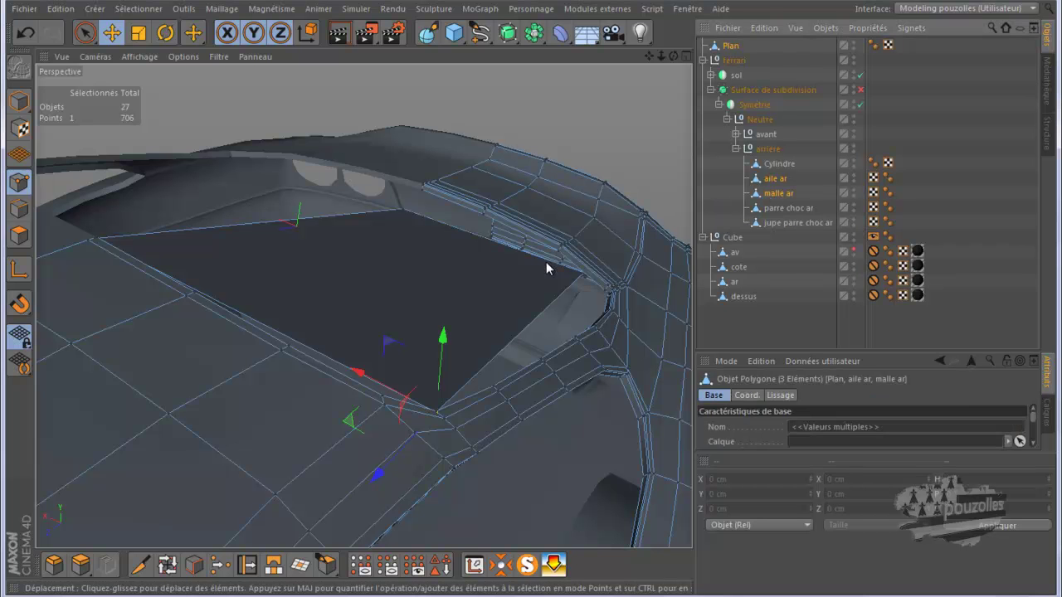
{"action": "scroll", "coordinate": [573, 289], "scroll_direction": "up", "scroll_amount": 3}
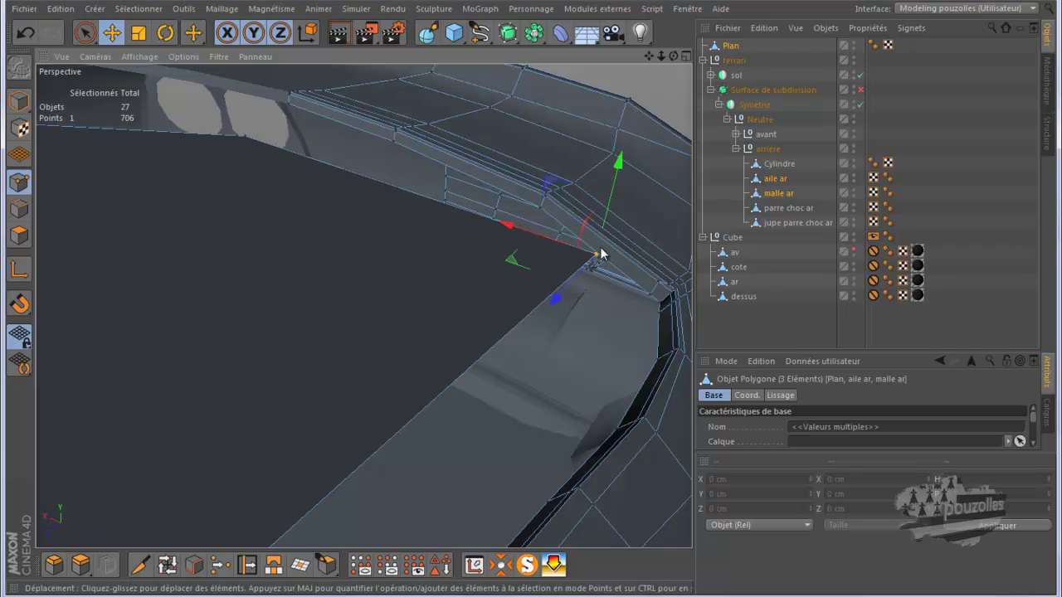
Step: In the left view, raise the plane's lower outer corner point by about 20 cm
{"action": "middle_click", "coordinate": [559, 294]}
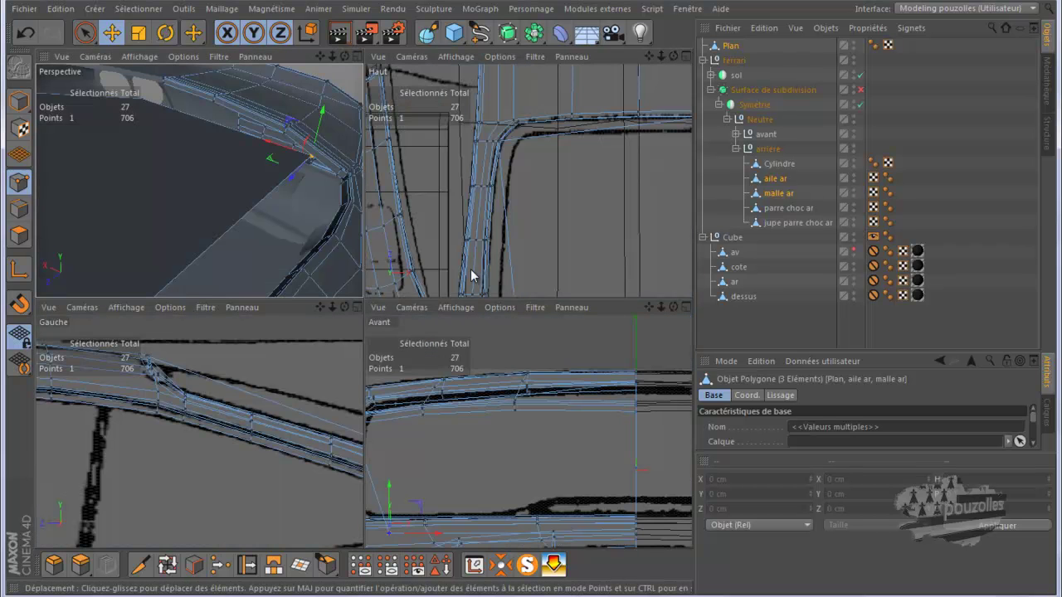
{"action": "middle_click", "coordinate": [339, 349]}
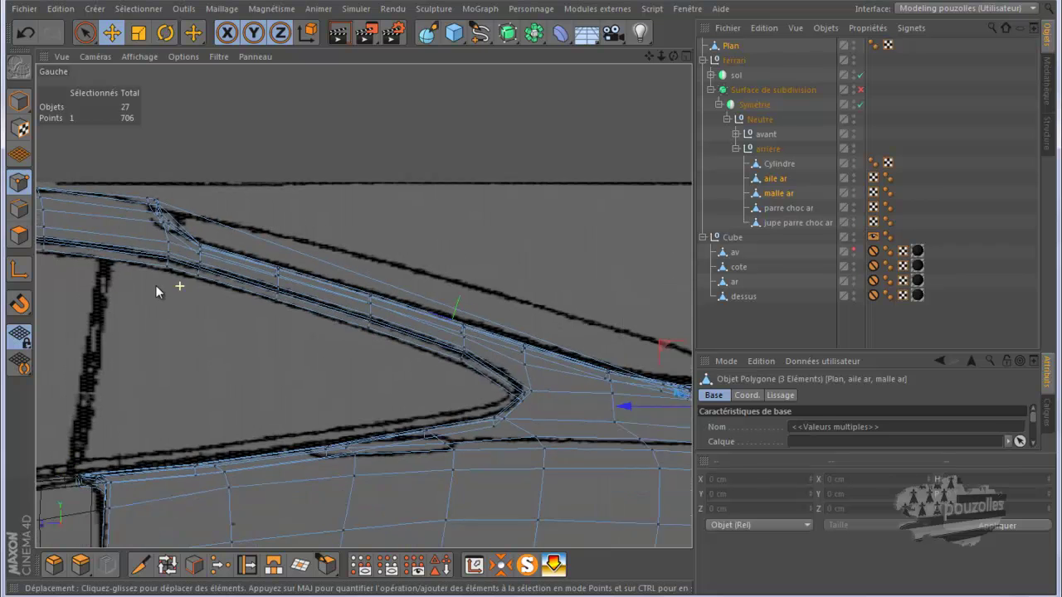
{"action": "left_click_drag", "start_coordinate": [639, 311], "coordinate": [645, 293]}
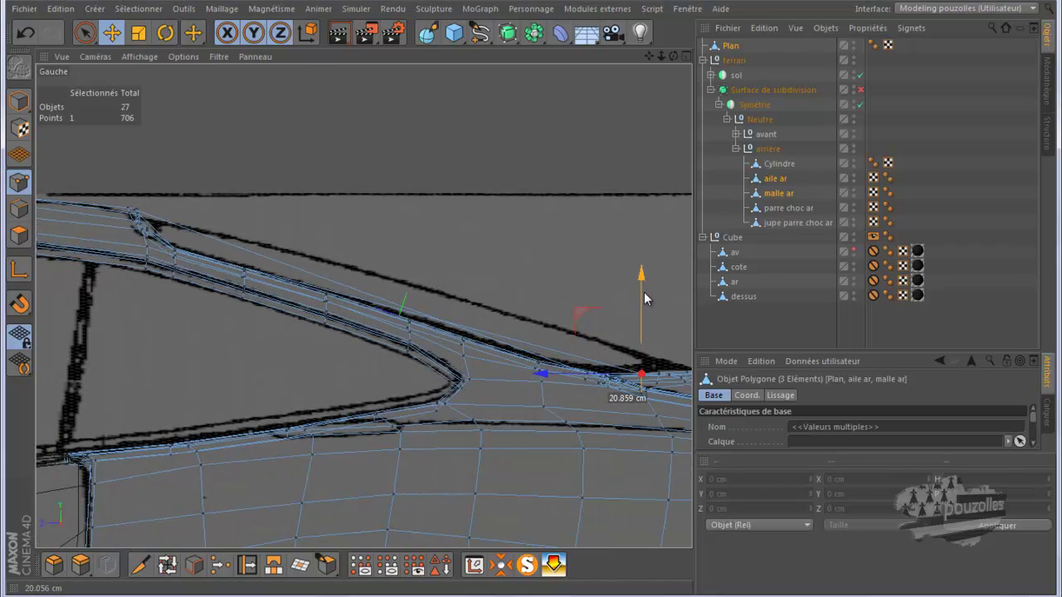
{"action": "middle_click", "coordinate": [486, 310]}
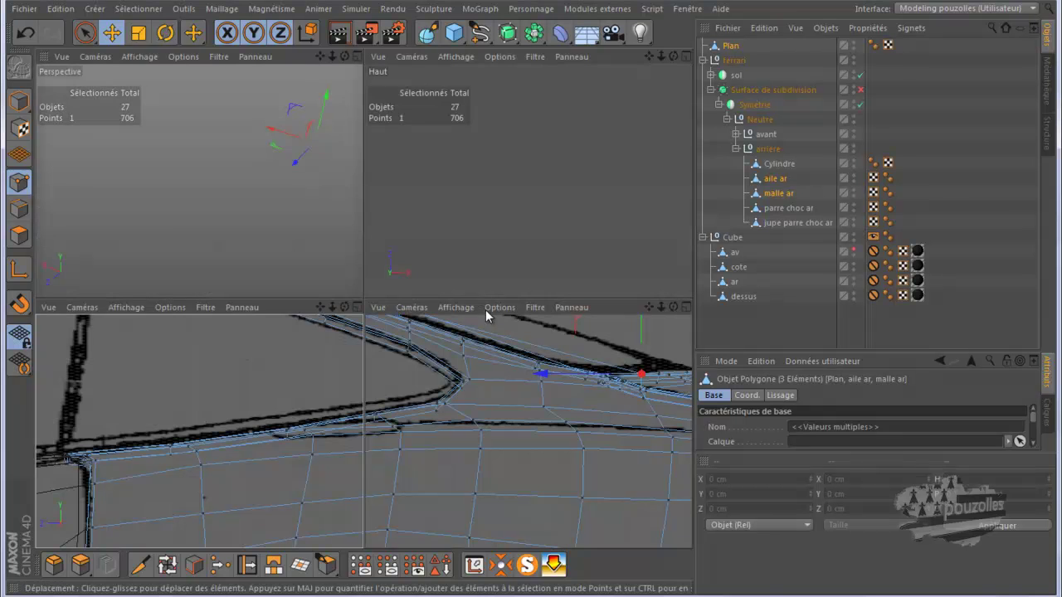
{"action": "middle_click", "coordinate": [283, 244]}
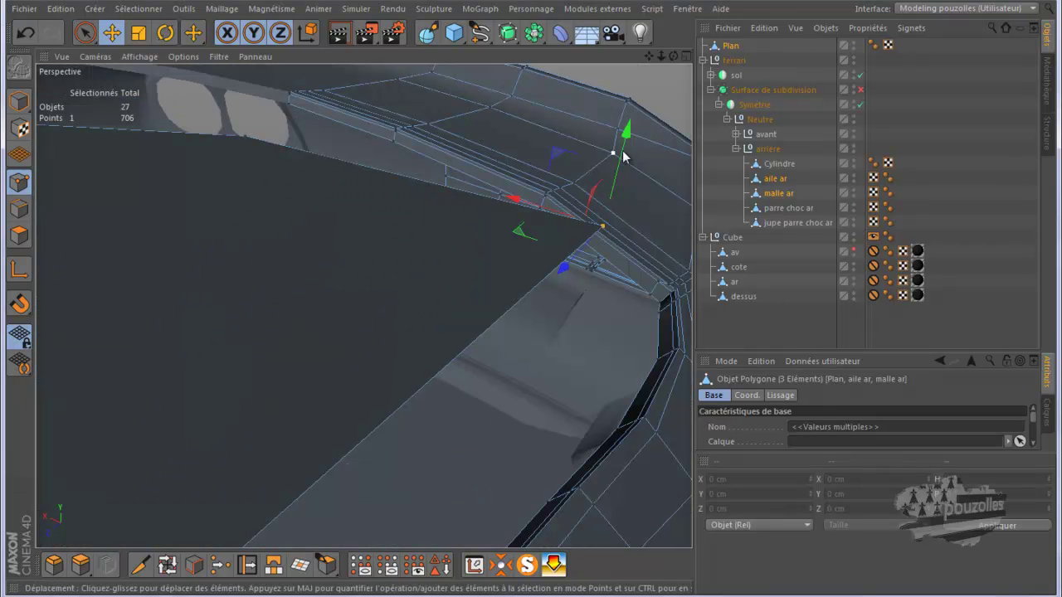
Step: In perspective, adjust the lower outer corner point's height and shift it horizontally toward the junction of the trunk and rear wing
{"action": "left_click_drag", "start_coordinate": [673, 57], "coordinate": [510, 296]}
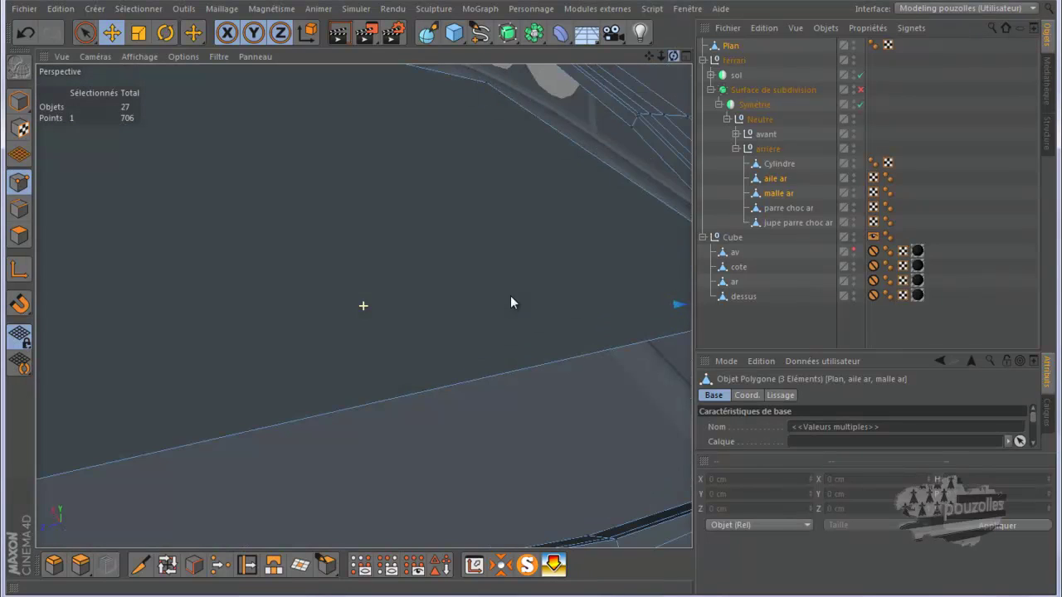
{"action": "left_click_drag", "start_coordinate": [648, 56], "coordinate": [545, 240]}
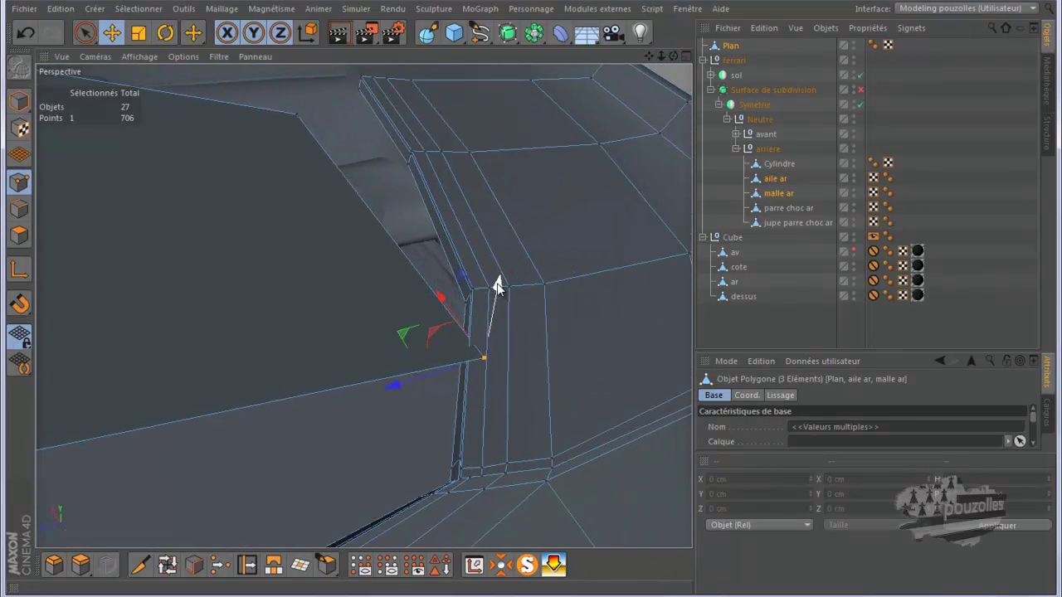
{"action": "left_click_drag", "start_coordinate": [496, 283], "coordinate": [493, 305]}
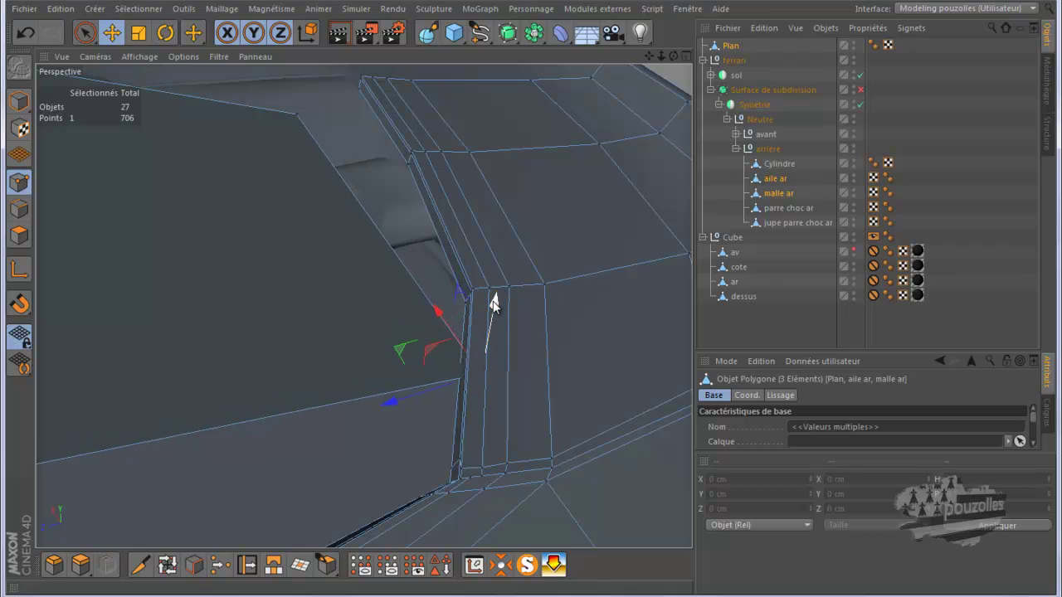
{"action": "scroll", "coordinate": [607, 292], "scroll_direction": "down", "scroll_amount": 3}
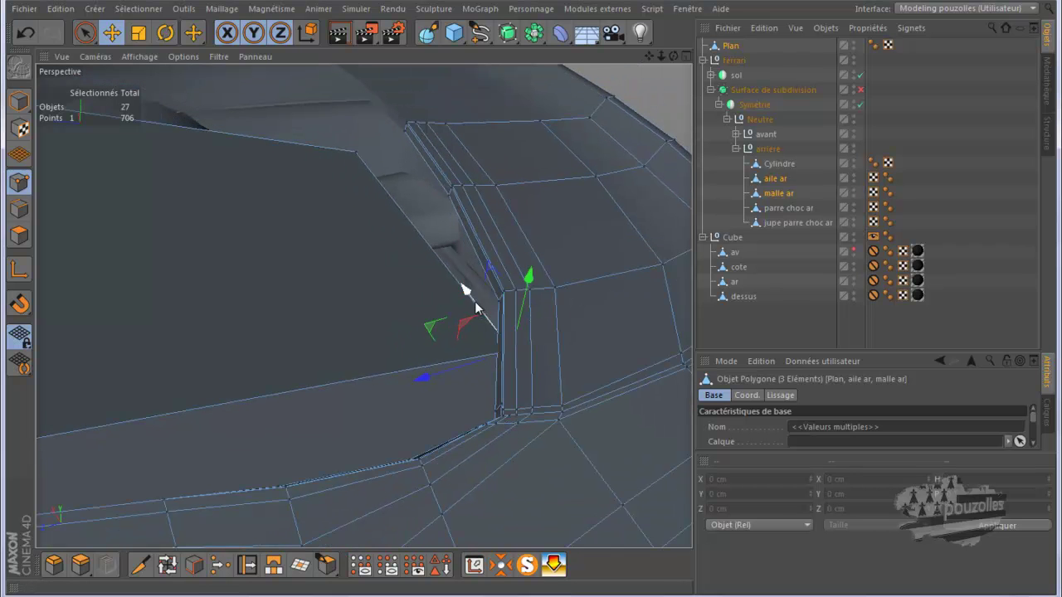
{"action": "left_click_drag", "start_coordinate": [432, 331], "coordinate": [432, 335]}
{"action": "left_click_drag", "start_coordinate": [432, 368], "coordinate": [428, 399]}
{"action": "left_click_drag", "start_coordinate": [531, 300], "coordinate": [634, 98], "text": "alt"}
{"action": "left_click_drag", "start_coordinate": [546, 226], "coordinate": [551, 217]}
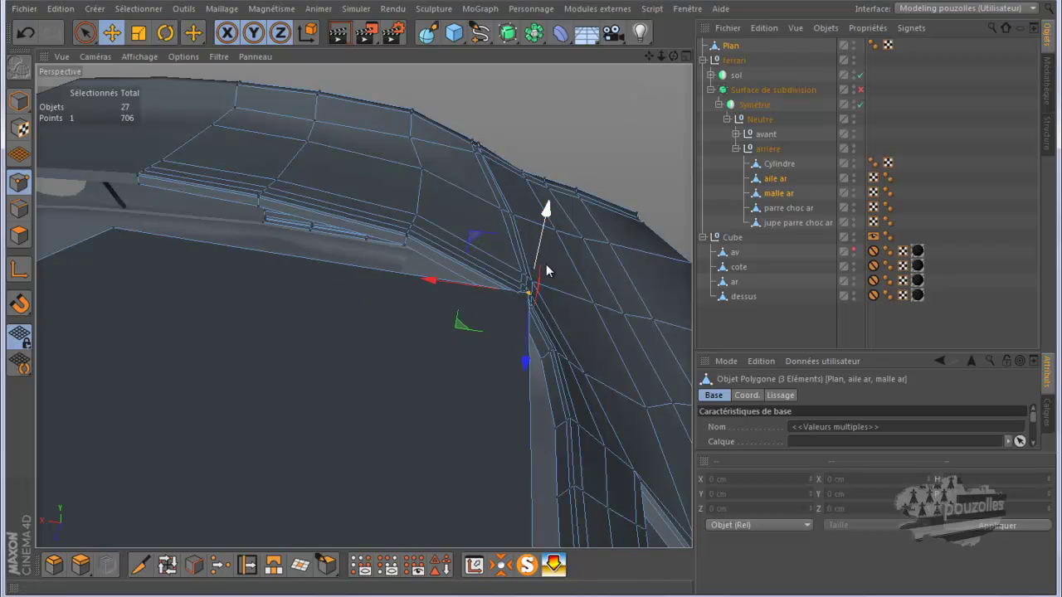
Step: Nudge the lower outer corner point horizontally and adjust its height until it sits inside the trunk and wing frame's corner
{"action": "scroll", "coordinate": [531, 296], "scroll_direction": "up", "scroll_amount": 2}
{"action": "scroll", "coordinate": [528, 307], "scroll_direction": "up", "scroll_amount": 2}
{"action": "left_click_drag", "start_coordinate": [527, 306], "coordinate": [549, 300], "text": "alt"}
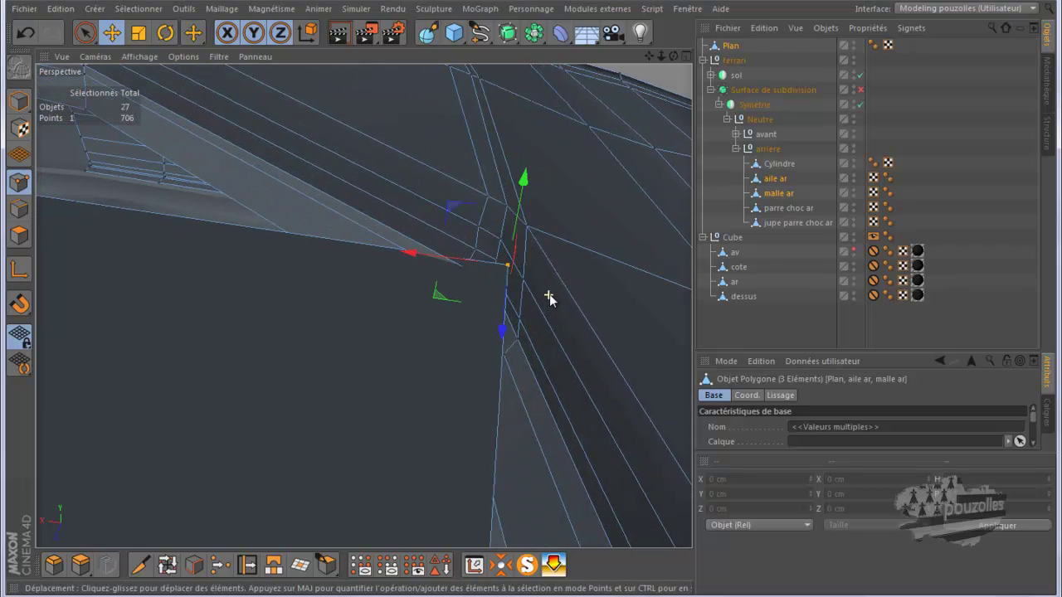
{"action": "left_click_drag", "start_coordinate": [441, 297], "coordinate": [429, 311]}
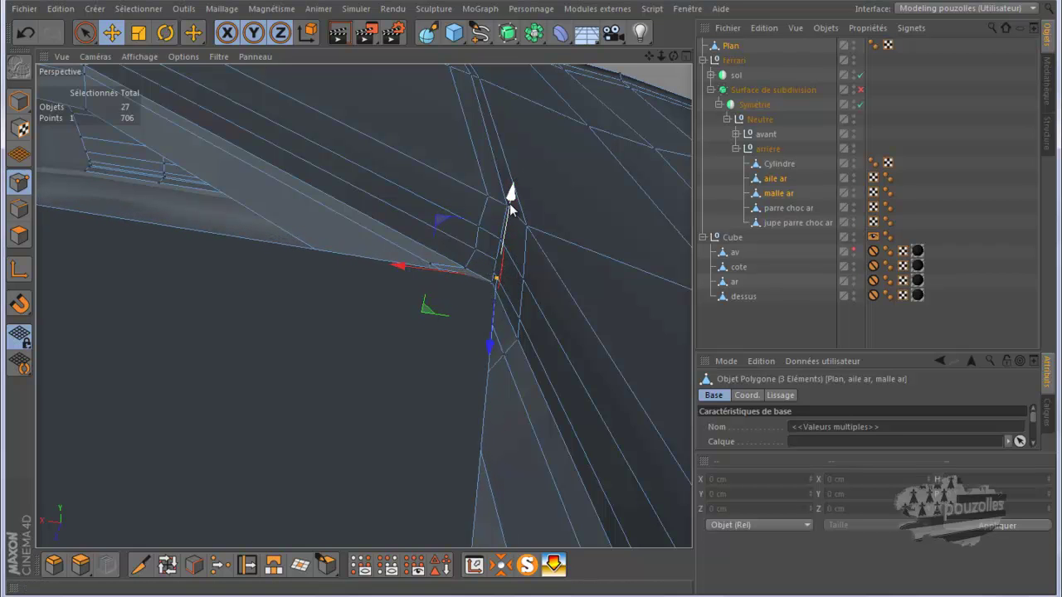
{"action": "left_click_drag", "start_coordinate": [511, 199], "coordinate": [512, 207]}
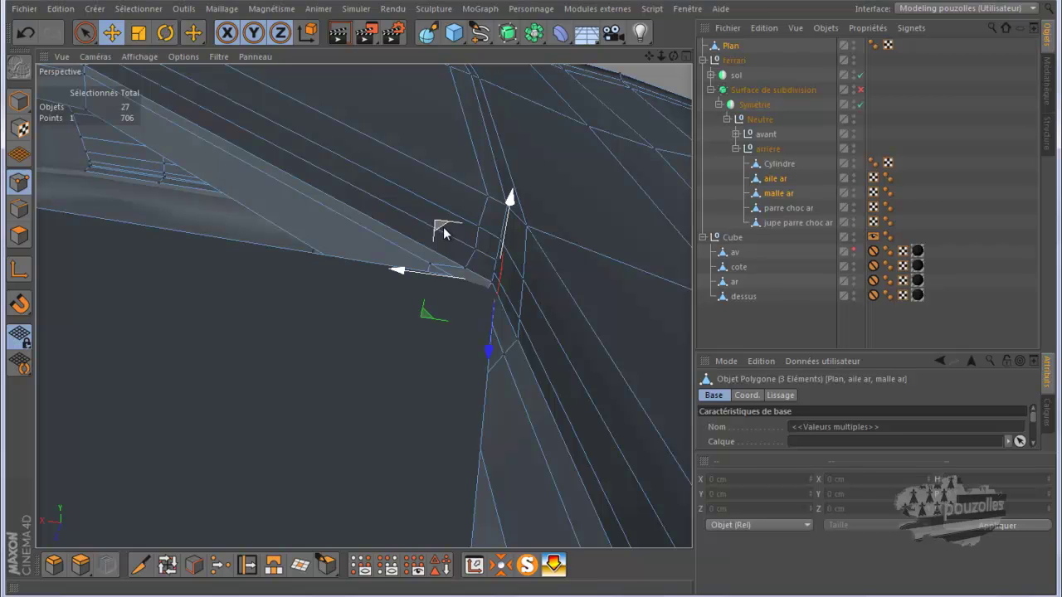
{"action": "left_click_drag", "start_coordinate": [451, 277], "coordinate": [447, 280]}
{"action": "left_click_drag", "start_coordinate": [506, 224], "coordinate": [635, 278]}
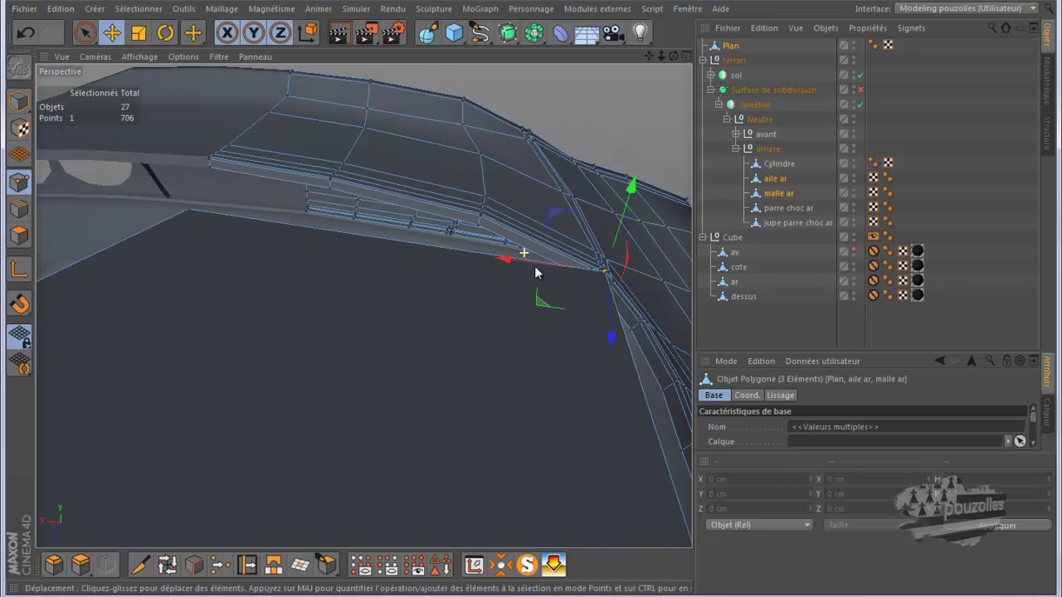
Step: Select the plane's lower inner point and move it rearward along Z, adjusting its height to the trunk's front edge at the centreline
{"action": "left_click", "coordinate": [190, 209]}
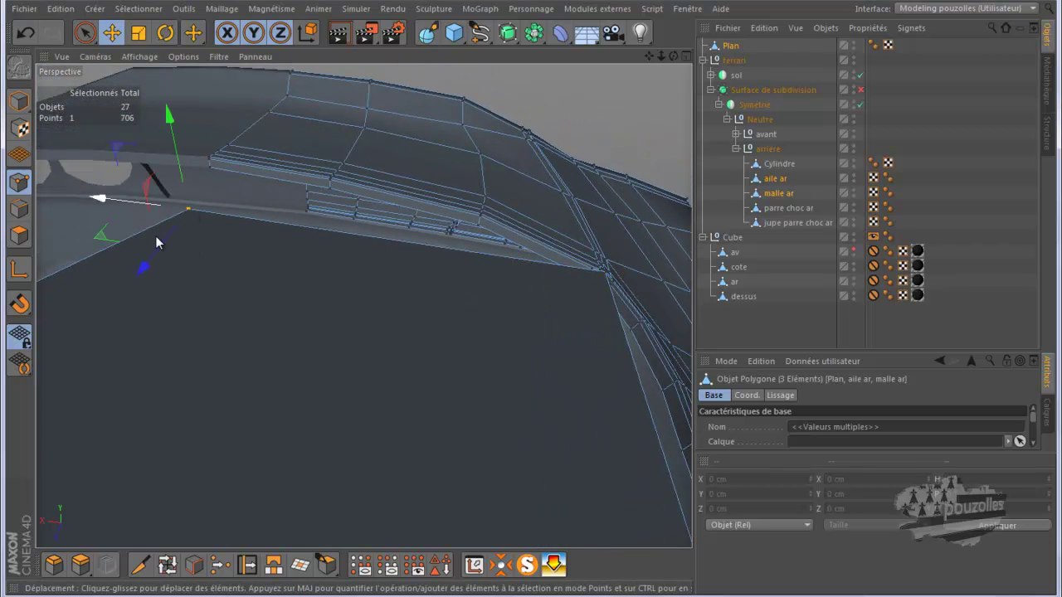
{"action": "left_click_drag", "start_coordinate": [143, 266], "coordinate": [175, 228]}
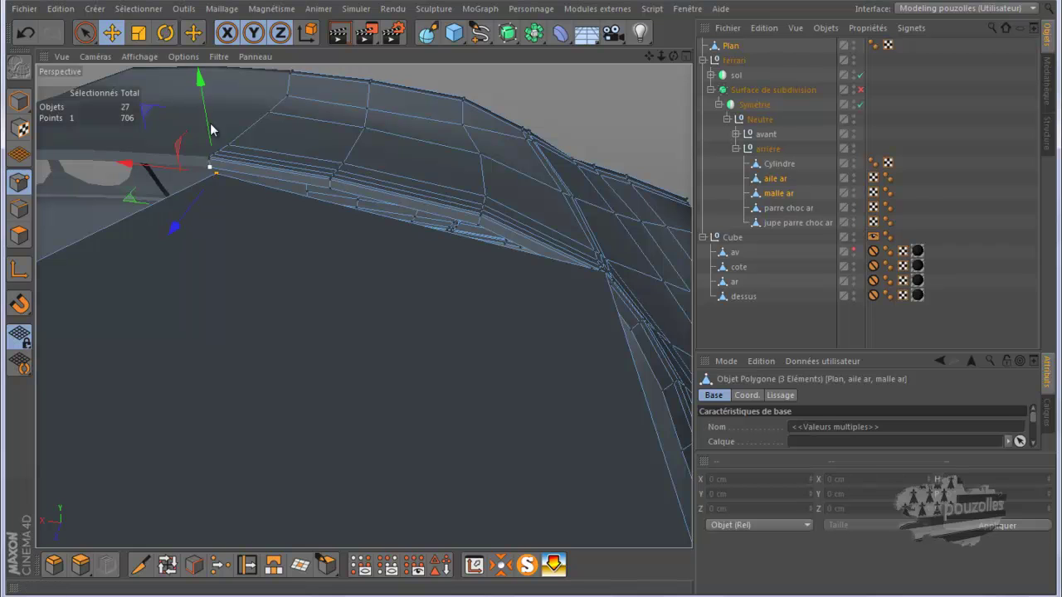
{"action": "left_click_drag", "start_coordinate": [199, 72], "coordinate": [201, 87]}
{"action": "left_click_drag", "start_coordinate": [191, 166], "coordinate": [214, 147], "text": "alt"}
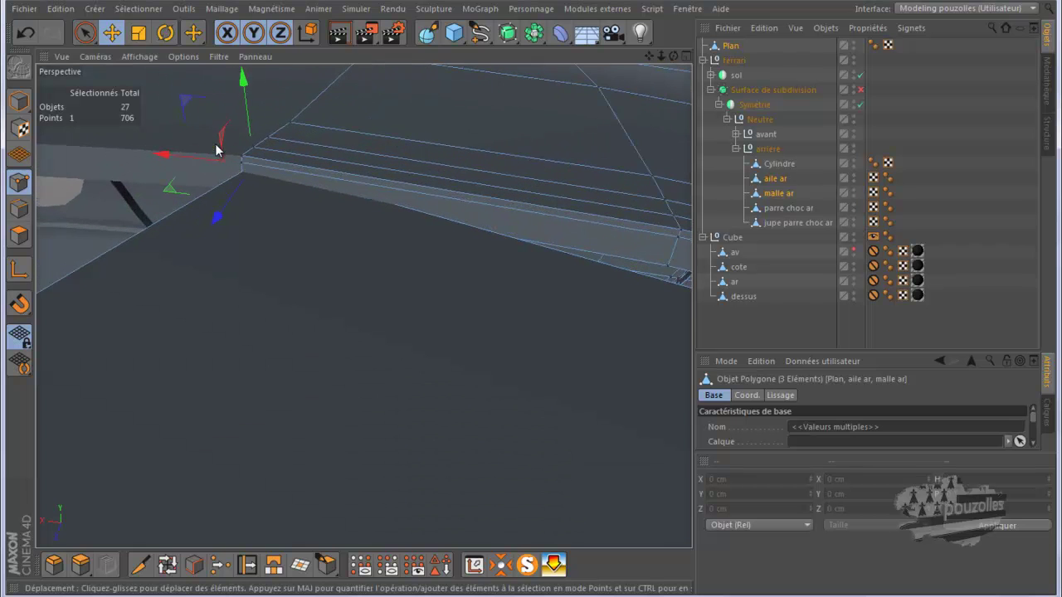
{"action": "scroll", "coordinate": [215, 145], "scroll_direction": "up", "scroll_amount": 4}
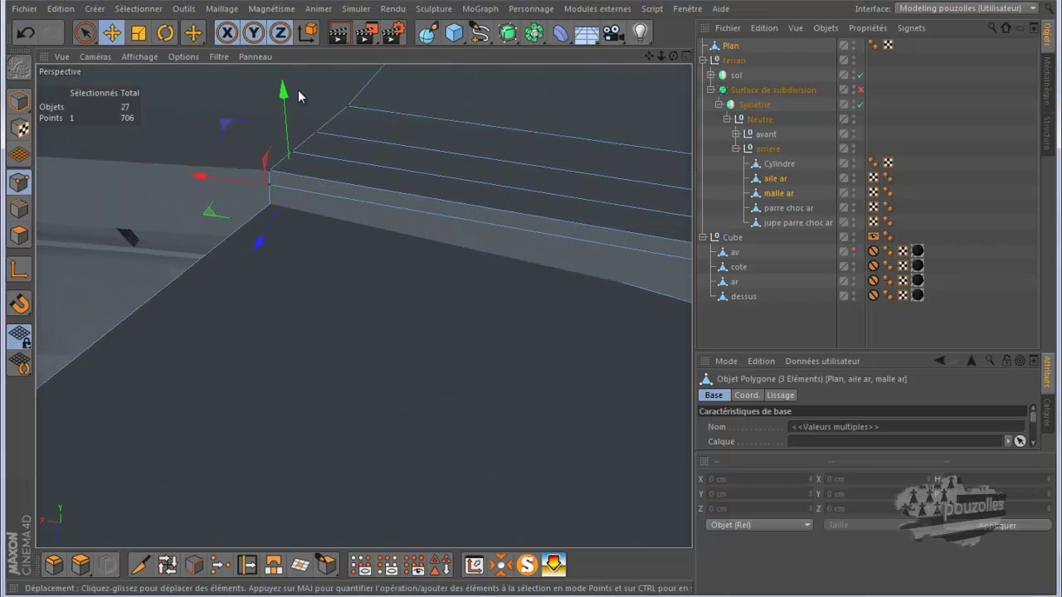
{"action": "left_click_drag", "start_coordinate": [282, 89], "coordinate": [533, 306]}
{"action": "mouse_move", "coordinate": [343, 138]}
{"action": "left_mouse_down", "text": "alt"}
{"action": "mouse_move", "coordinate": [320, 208]}
{"action": "mouse_move", "coordinate": [273, 238]}
{"action": "mouse_move", "coordinate": [308, 189]}
{"action": "mouse_move", "coordinate": [393, 150]}
{"action": "mouse_move", "coordinate": [575, 133]}
{"action": "left_mouse_up", "text": "alt"}
{"action": "left_click_drag", "start_coordinate": [674, 55], "coordinate": [526, 298]}
{"action": "left_click_drag", "start_coordinate": [519, 194], "coordinate": [601, 120], "text": "alt"}
{"action": "left_click_drag", "start_coordinate": [673, 56], "coordinate": [530, 301]}
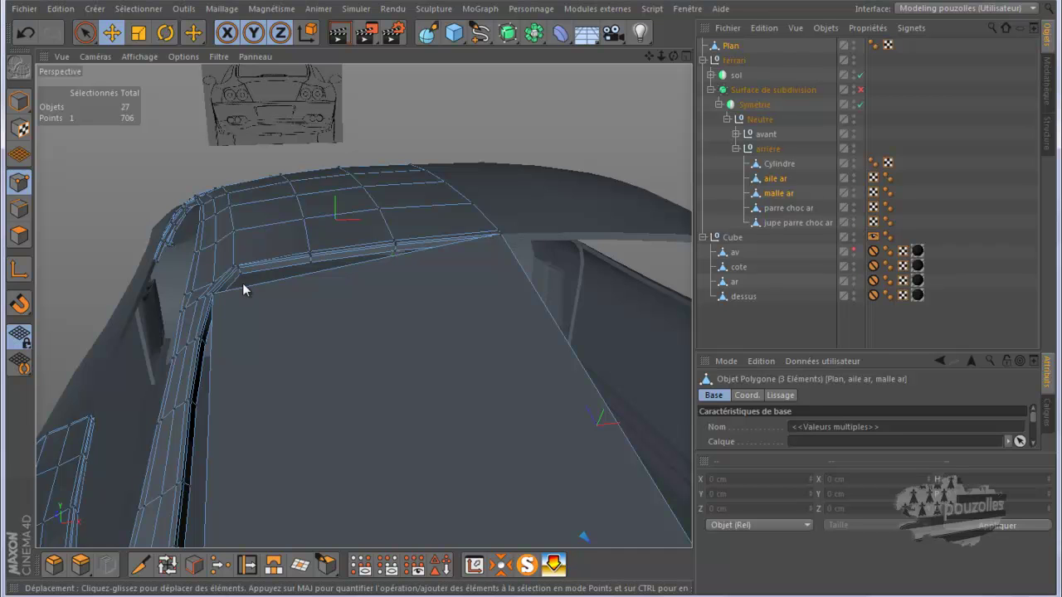
Step: Select the window plane's upper outer corner point and raise it toward the corner between the roof's rear edge and the pillar
{"action": "left_click_drag", "start_coordinate": [672, 55], "coordinate": [489, 259]}
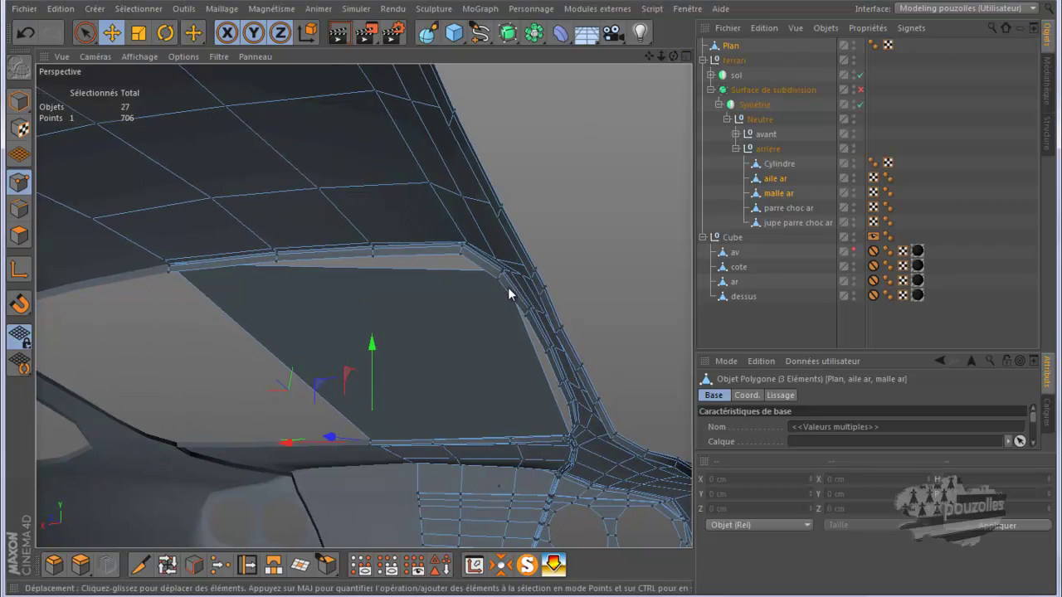
{"action": "scroll", "coordinate": [510, 281], "scroll_direction": "up", "scroll_amount": 5}
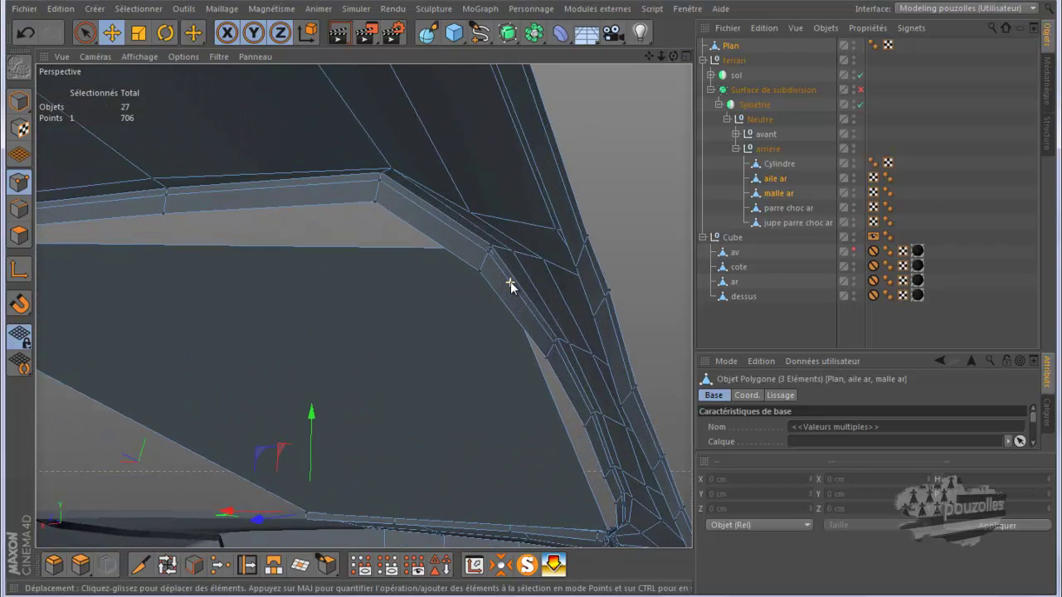
{"action": "scroll", "coordinate": [510, 281], "scroll_direction": "up", "scroll_amount": 5}
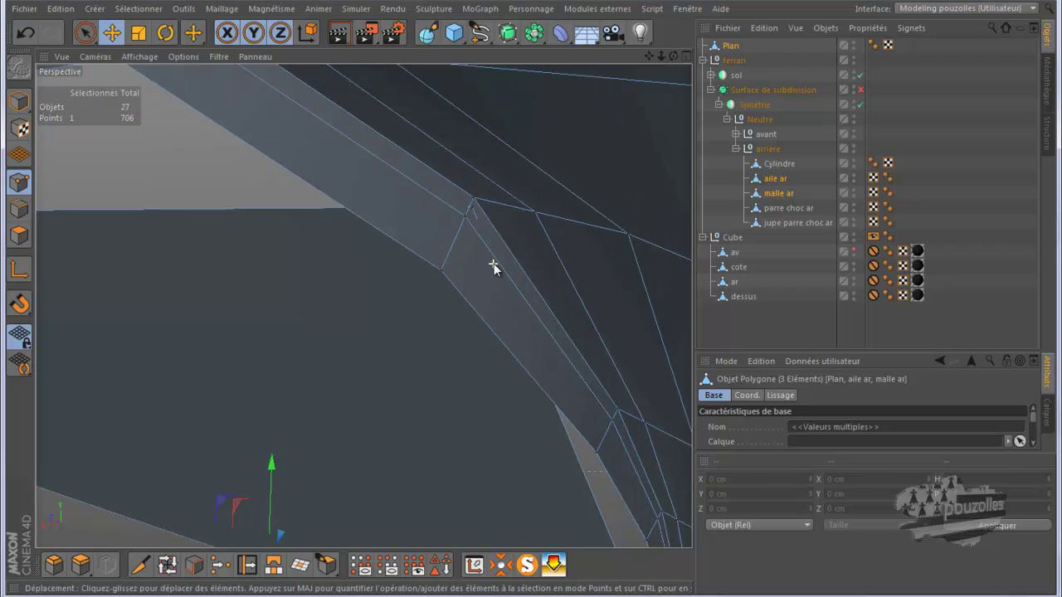
{"action": "scroll", "coordinate": [493, 263], "scroll_direction": "up", "scroll_amount": 1}
{"action": "left_click", "coordinate": [464, 188]}
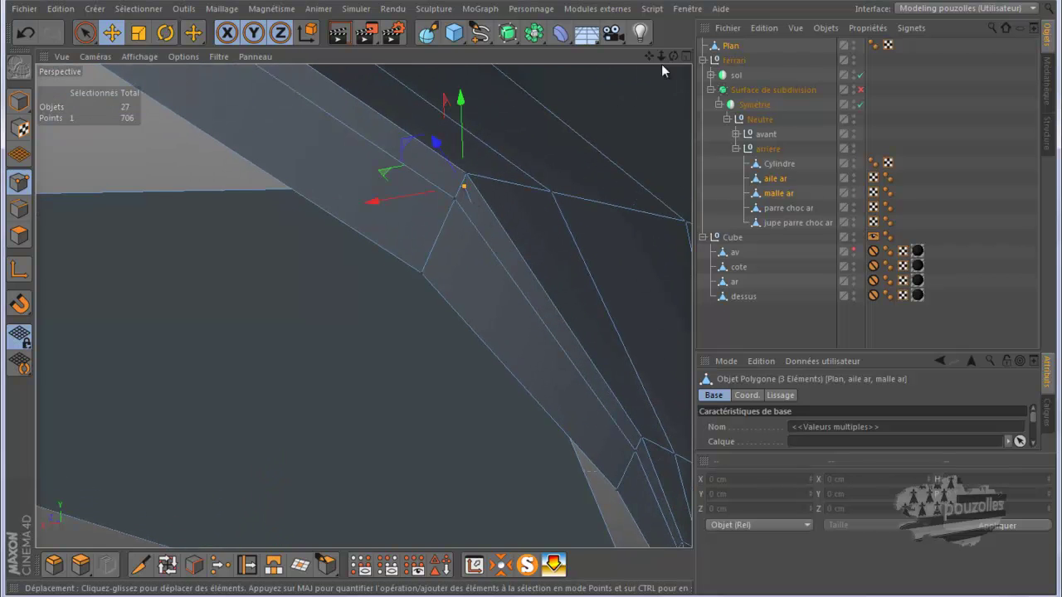
{"action": "mouse_move", "coordinate": [525, 305]}
{"action": "left_mouse_down", "text": "alt"}
{"action": "mouse_move", "coordinate": [512, 312]}
{"action": "mouse_move", "coordinate": [530, 306]}
{"action": "mouse_move", "coordinate": [528, 291]}
{"action": "left_mouse_up", "text": "alt"}
{"action": "left_click_drag", "start_coordinate": [246, 190], "coordinate": [300, 109]}
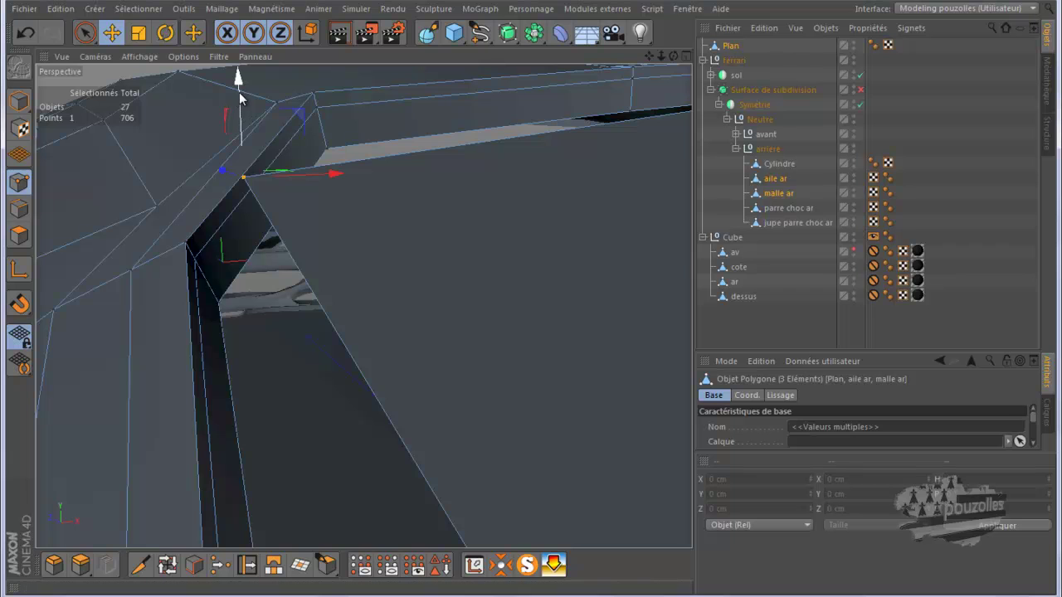
Step: Fine-tune the upper outer corner point's depth, horizontal position and height beside the roof and pillar junction
{"action": "left_click_drag", "start_coordinate": [239, 97], "coordinate": [214, 174]}
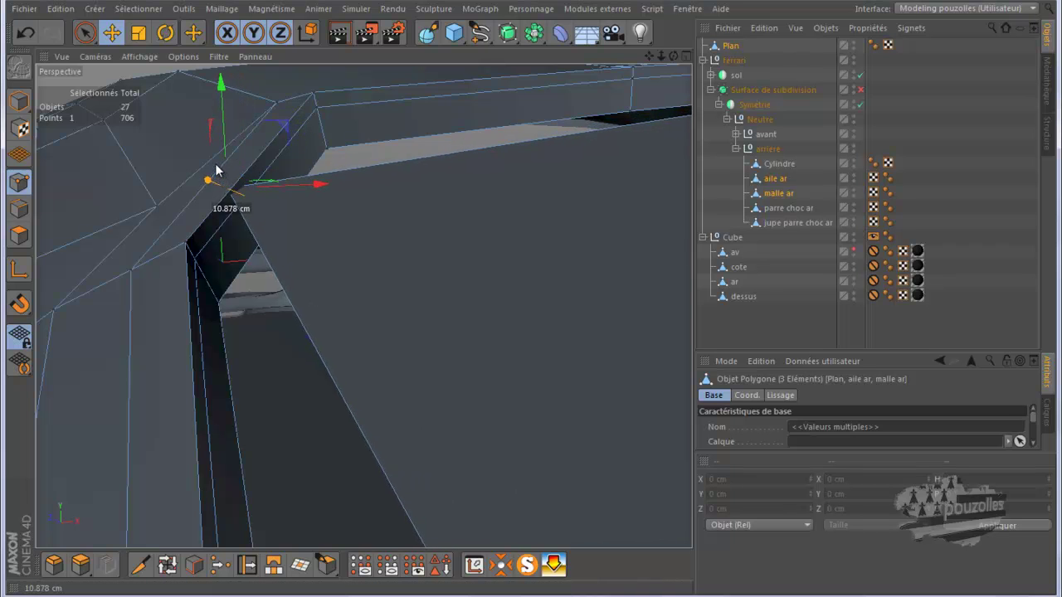
{"action": "left_click_drag", "start_coordinate": [220, 108], "coordinate": [316, 115]}
{"action": "left_click_drag", "start_coordinate": [328, 180], "coordinate": [312, 178]}
{"action": "left_click_drag", "start_coordinate": [225, 177], "coordinate": [251, 156]}
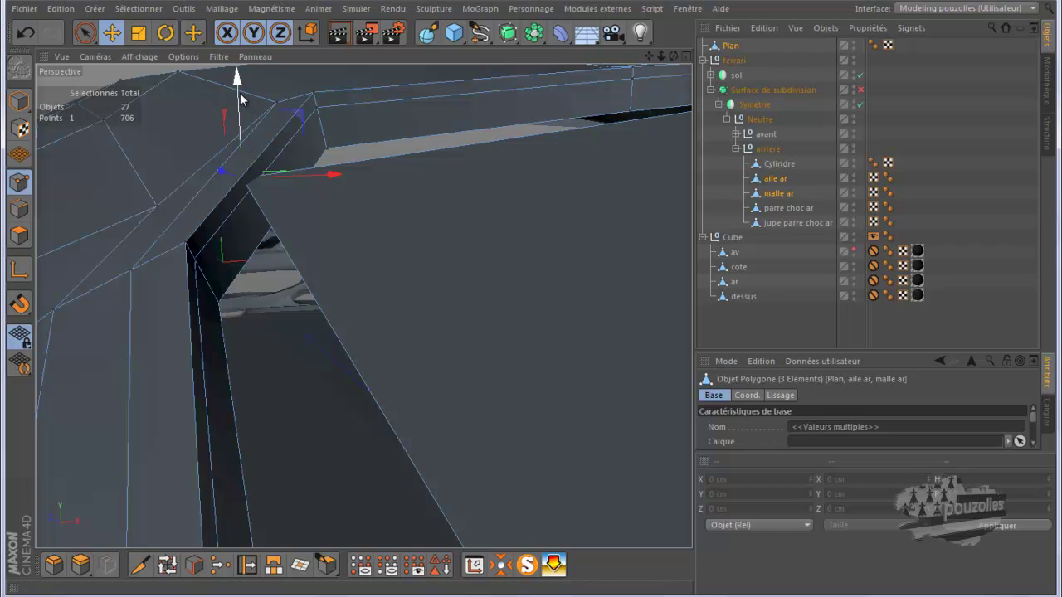
{"action": "left_click_drag", "start_coordinate": [240, 93], "coordinate": [324, 184]}
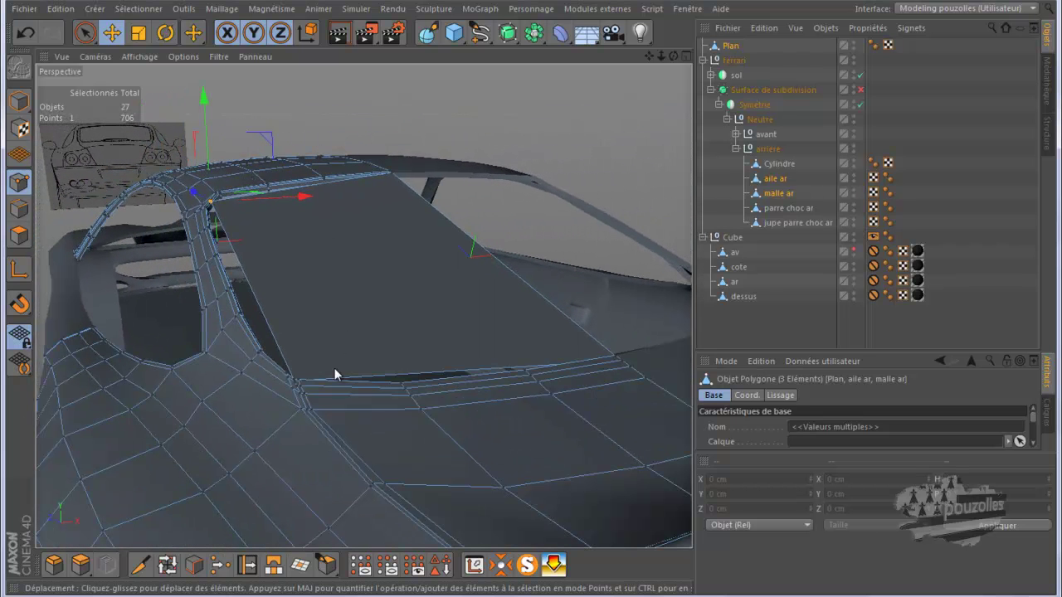
Step: Add two lengthwise loop cuts to the window plane with the Knife, roughly in line with the trunk's edge lines
{"action": "left_click", "coordinate": [141, 565]}
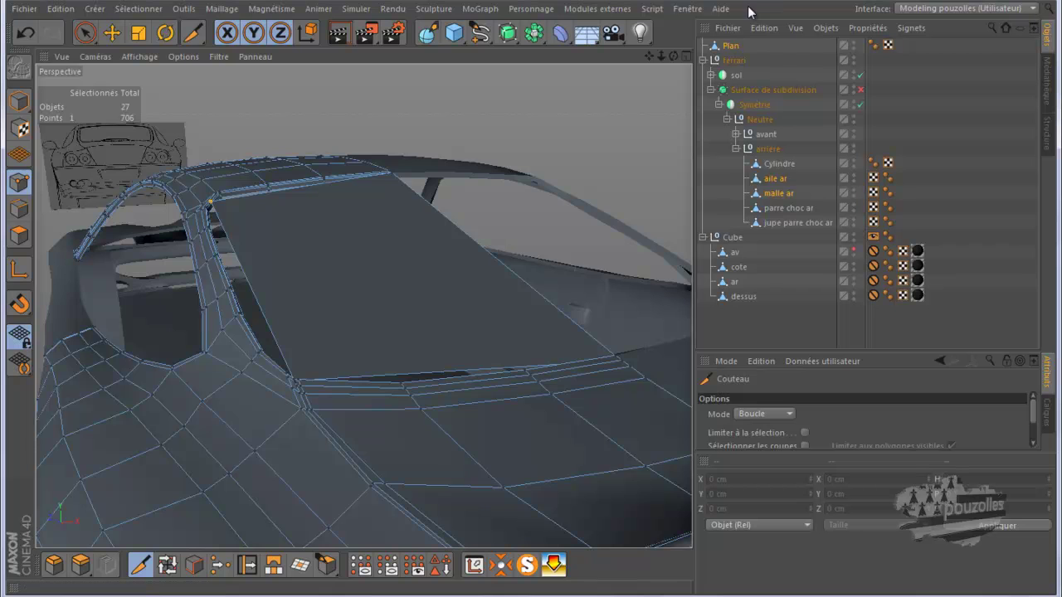
{"action": "left_click_drag", "start_coordinate": [673, 56], "coordinate": [529, 267]}
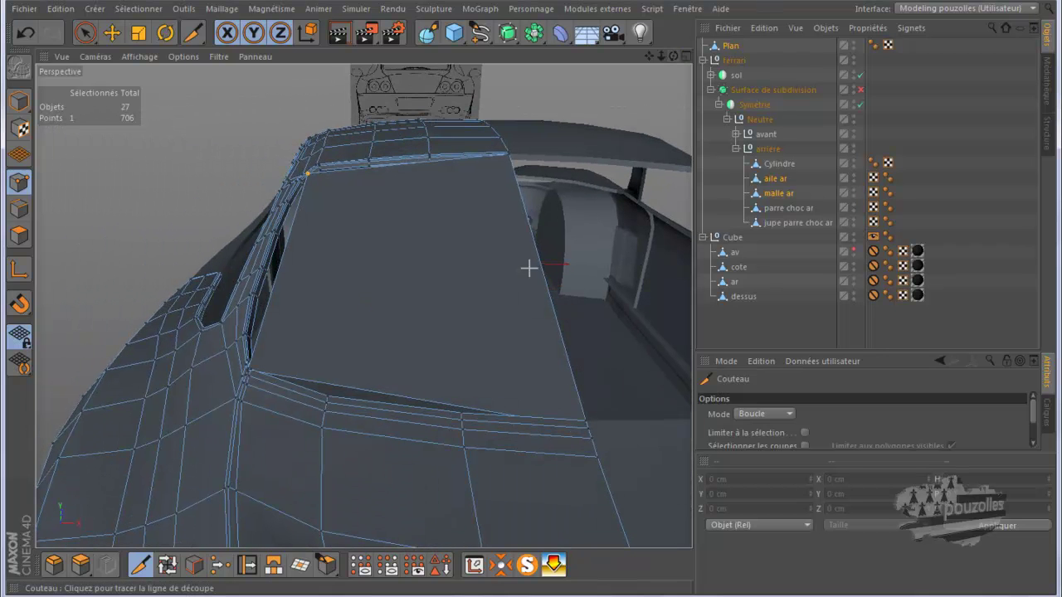
{"action": "left_click", "coordinate": [460, 403]}
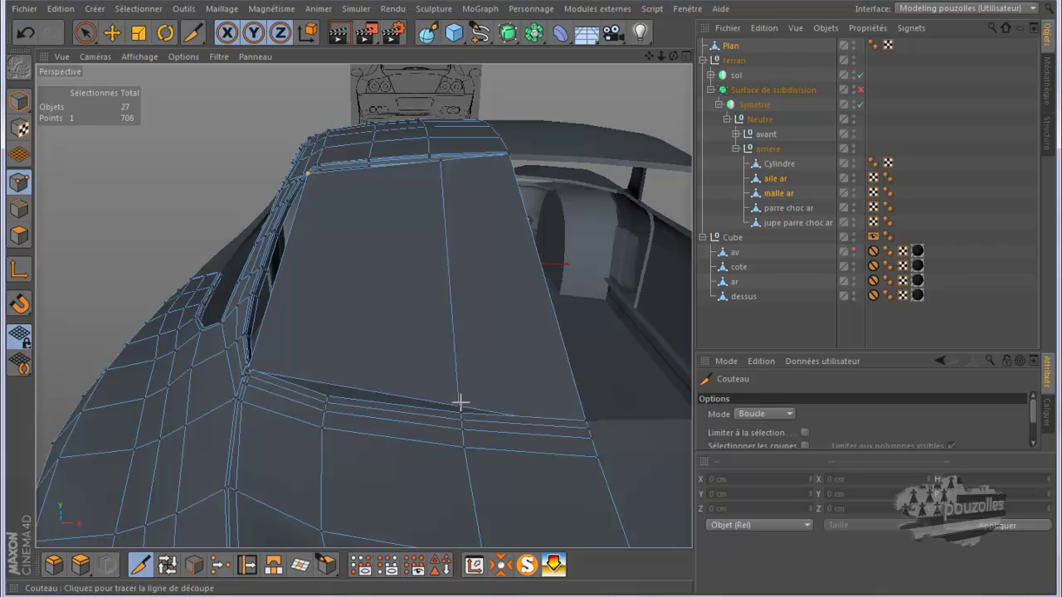
{"action": "left_click", "coordinate": [327, 381]}
Step: Select the outer loop cut's upper point and raise it slightly toward the roof's rear edge
{"action": "left_click", "coordinate": [85, 33]}
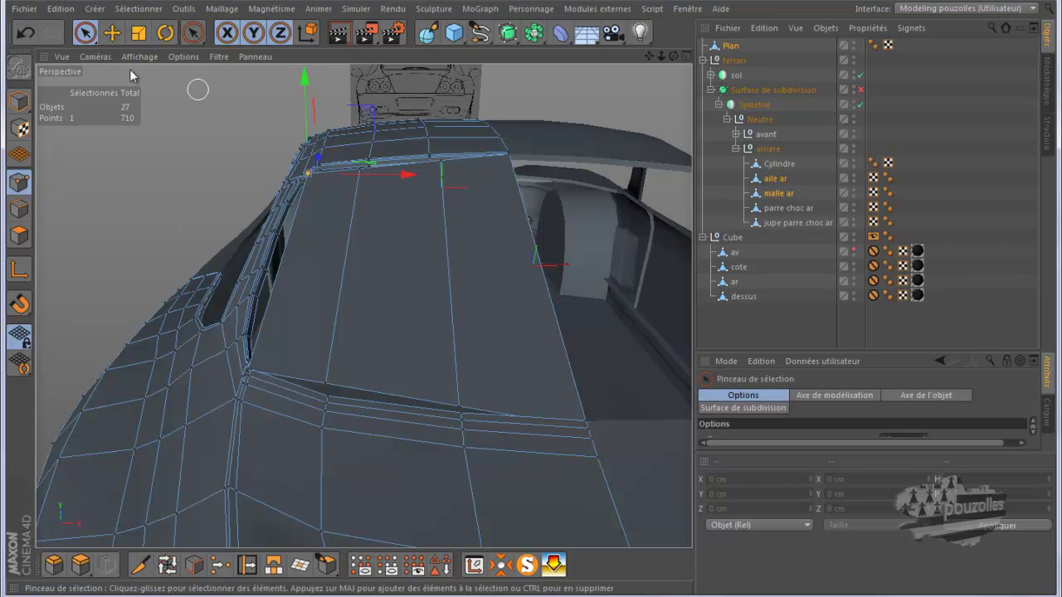
{"action": "key", "text": "e"}
{"action": "left_click_drag", "start_coordinate": [379, 113], "coordinate": [369, 184], "text": "alt"}
{"action": "scroll", "coordinate": [369, 184], "scroll_direction": "up", "scroll_amount": 6}
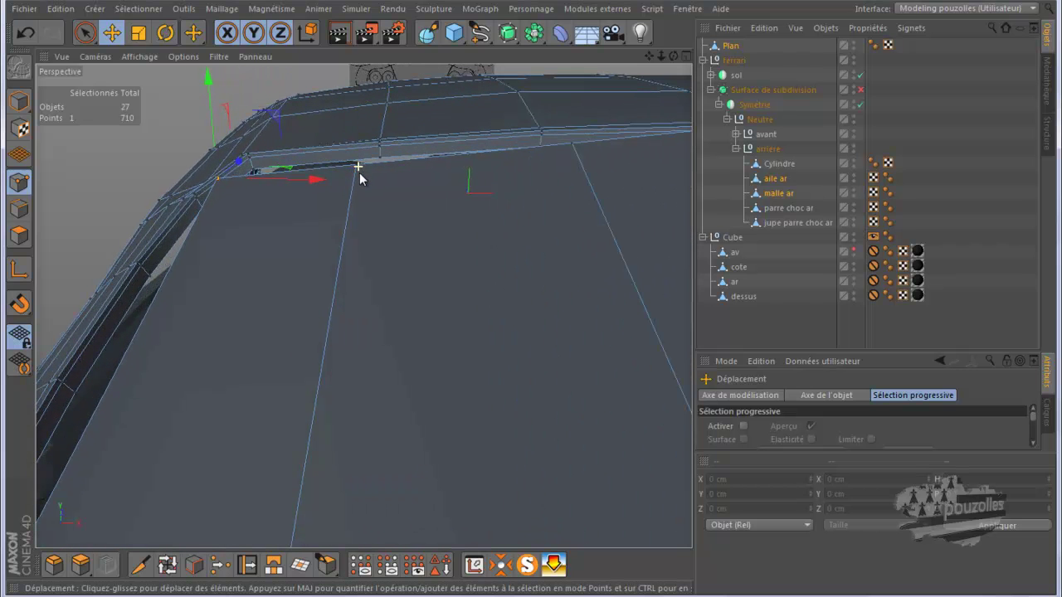
{"action": "left_click", "coordinate": [358, 166]}
{"action": "left_click_drag", "start_coordinate": [355, 112], "coordinate": [355, 102]}
Step: Move the outer cut's upper point forward along Z and adjust its height until it meets the roof's rear edge
{"action": "left_click_drag", "start_coordinate": [673, 56], "coordinate": [535, 299]}
{"action": "scroll", "coordinate": [722, 322], "scroll_direction": "down", "scroll_amount": 2}
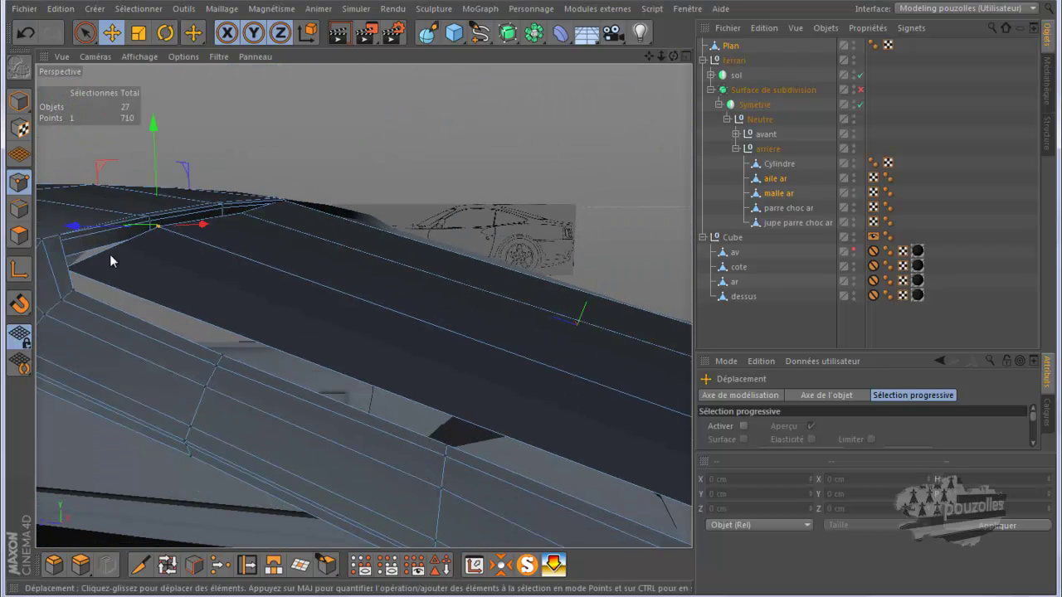
{"action": "scroll", "coordinate": [111, 222], "scroll_direction": "down", "scroll_amount": 1}
{"action": "left_click_drag", "start_coordinate": [673, 55], "coordinate": [301, 284]}
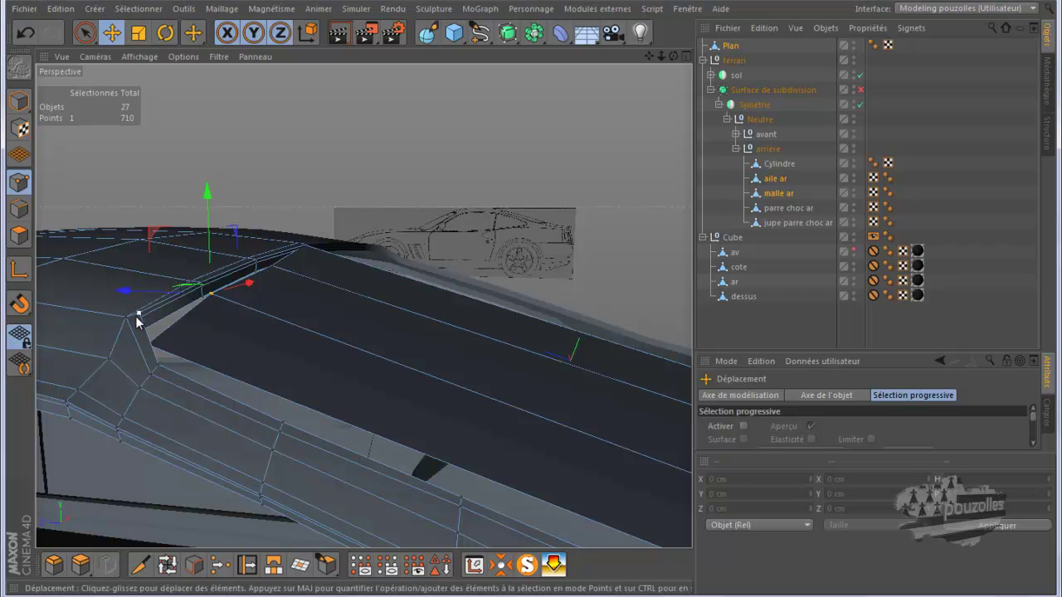
{"action": "scroll", "coordinate": [126, 299], "scroll_direction": "up", "scroll_amount": 4}
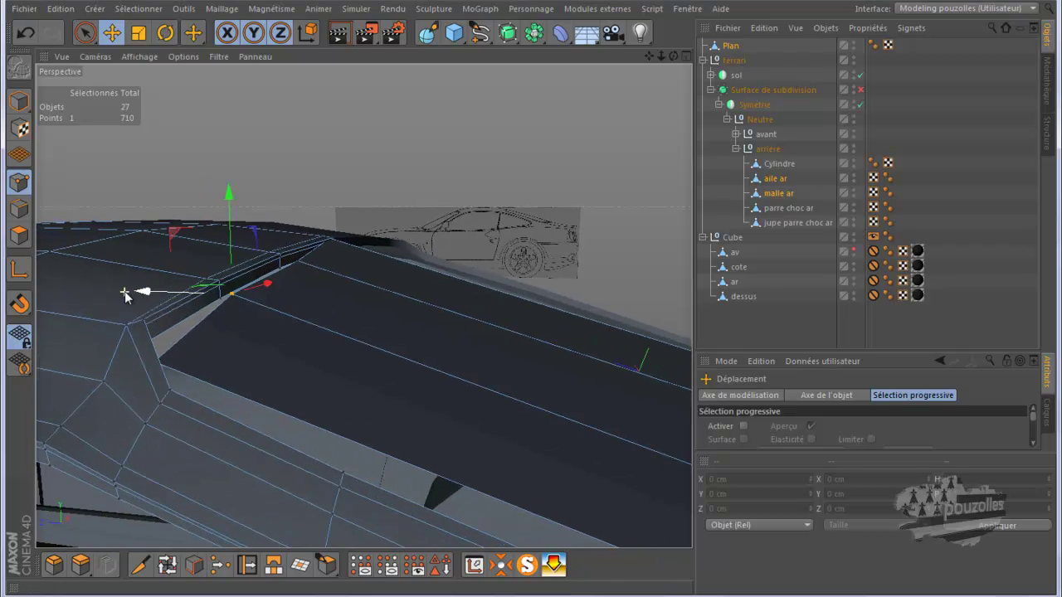
{"action": "scroll", "coordinate": [126, 299], "scroll_direction": "up", "scroll_amount": 2}
{"action": "left_click_drag", "start_coordinate": [229, 294], "coordinate": [254, 292]}
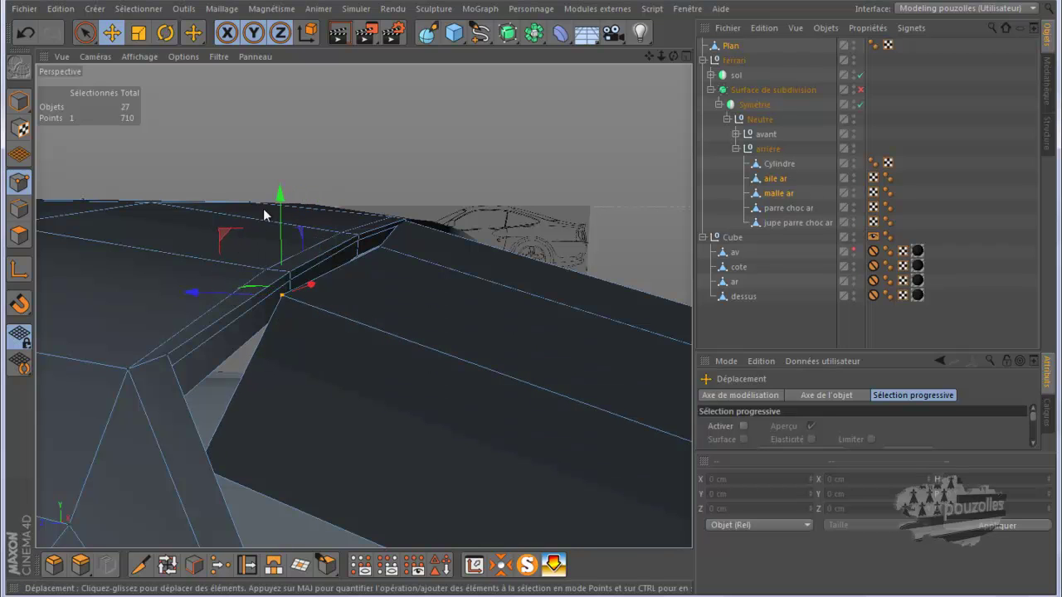
{"action": "left_click_drag", "start_coordinate": [280, 220], "coordinate": [281, 192]}
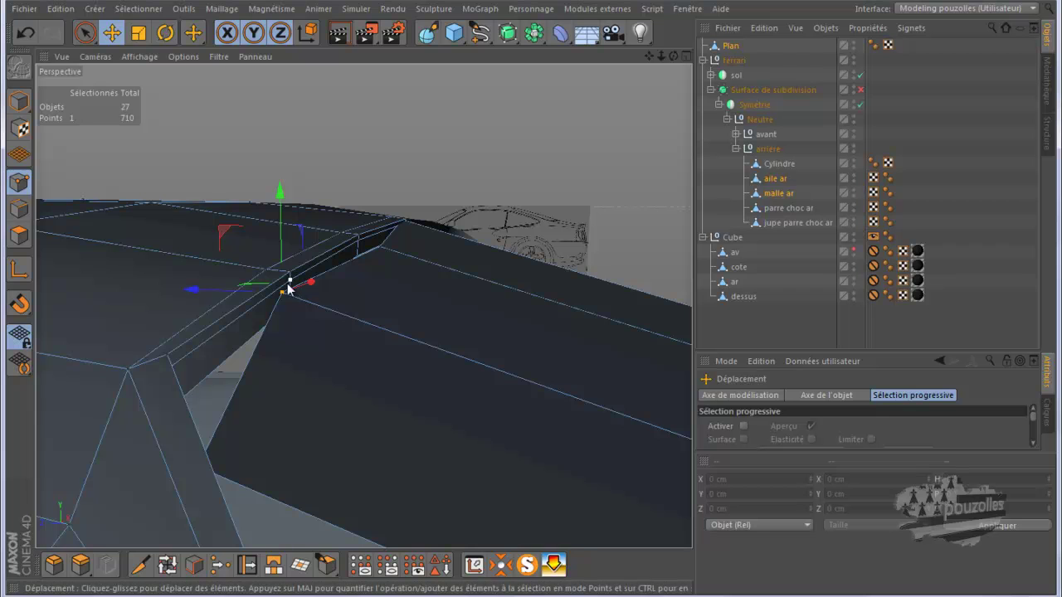
{"action": "left_click_drag", "start_coordinate": [205, 289], "coordinate": [191, 290]}
{"action": "scroll", "coordinate": [296, 291], "scroll_direction": "up", "scroll_amount": 4}
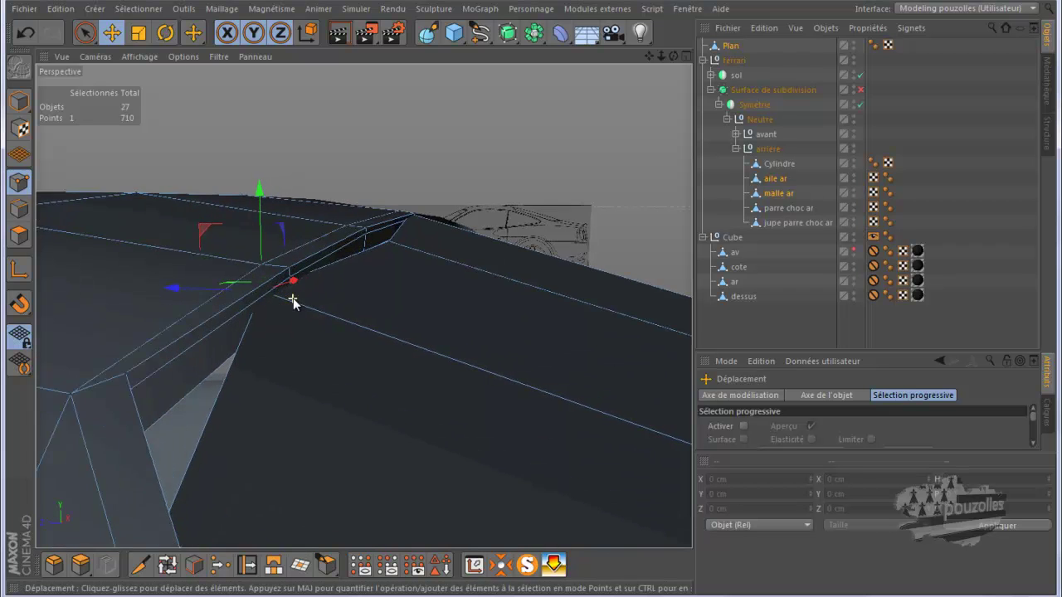
{"action": "left_click_drag", "start_coordinate": [283, 285], "coordinate": [307, 264]}
{"action": "left_click_drag", "start_coordinate": [277, 198], "coordinate": [267, 179]}
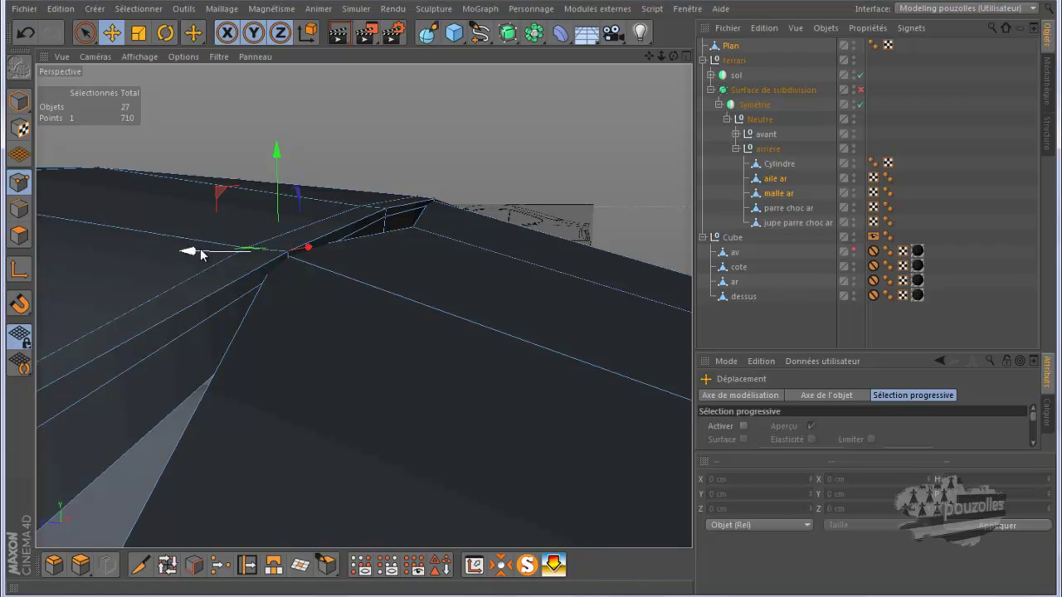
Step: Select the inner loop cut's upper point and move it forward along Z and up toward the roof's rear edge
{"action": "left_click", "coordinate": [413, 227]}
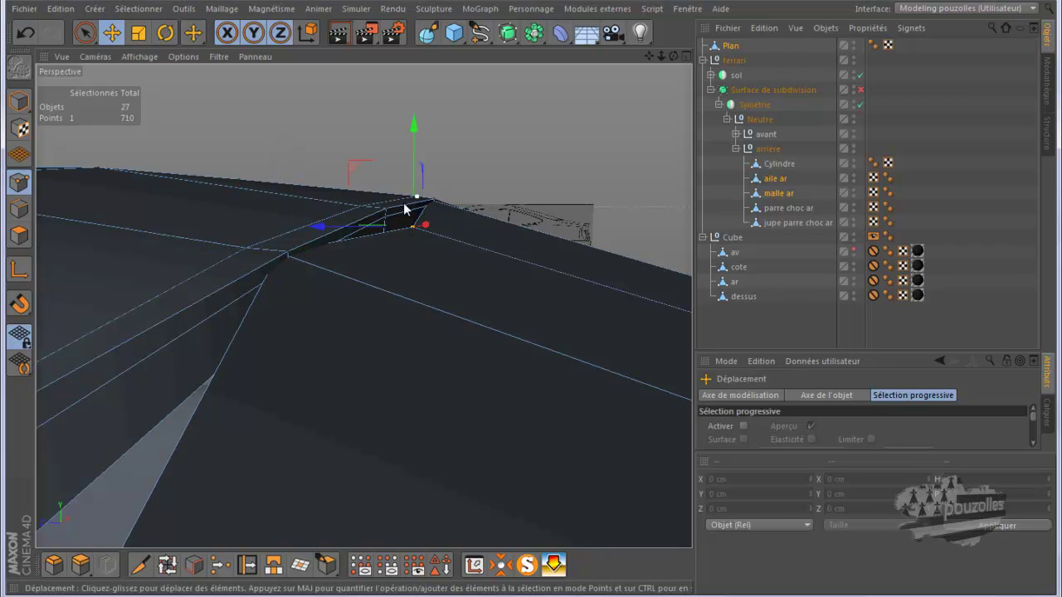
{"action": "left_click_drag", "start_coordinate": [324, 233], "coordinate": [288, 220]}
{"action": "left_click_drag", "start_coordinate": [384, 150], "coordinate": [377, 128]}
{"action": "left_click_drag", "start_coordinate": [420, 172], "coordinate": [359, 235], "text": "alt"}
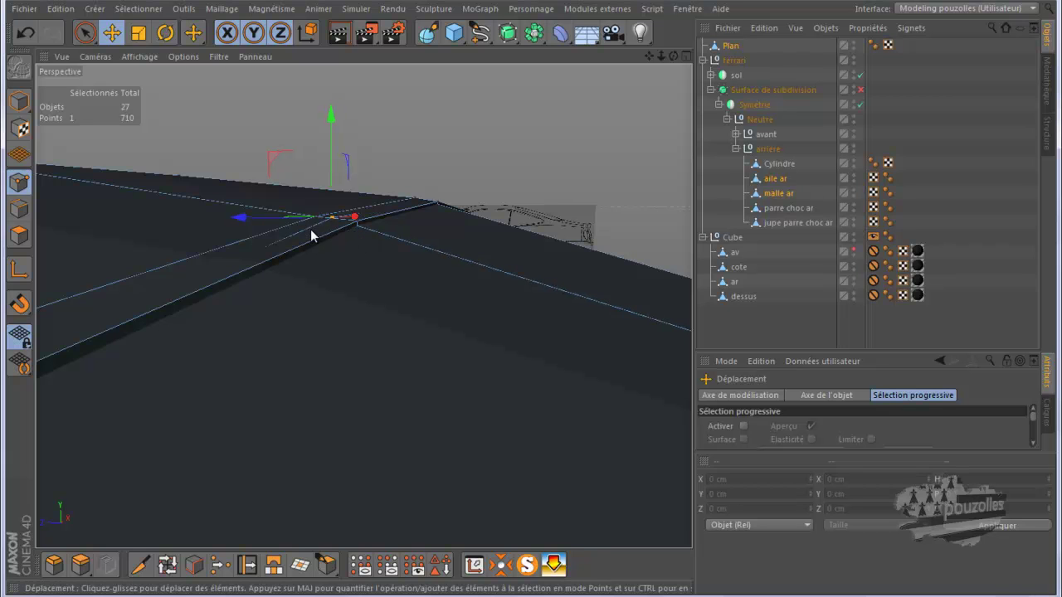
Step: Fine-tune the inner cut's upper point in depth and height so it sits against the roof's rear edge
{"action": "left_click_drag", "start_coordinate": [250, 218], "coordinate": [260, 227]}
{"action": "left_click_drag", "start_coordinate": [338, 154], "coordinate": [337, 164]}
{"action": "scroll", "coordinate": [531, 301], "scroll_direction": "up", "scroll_amount": 5}
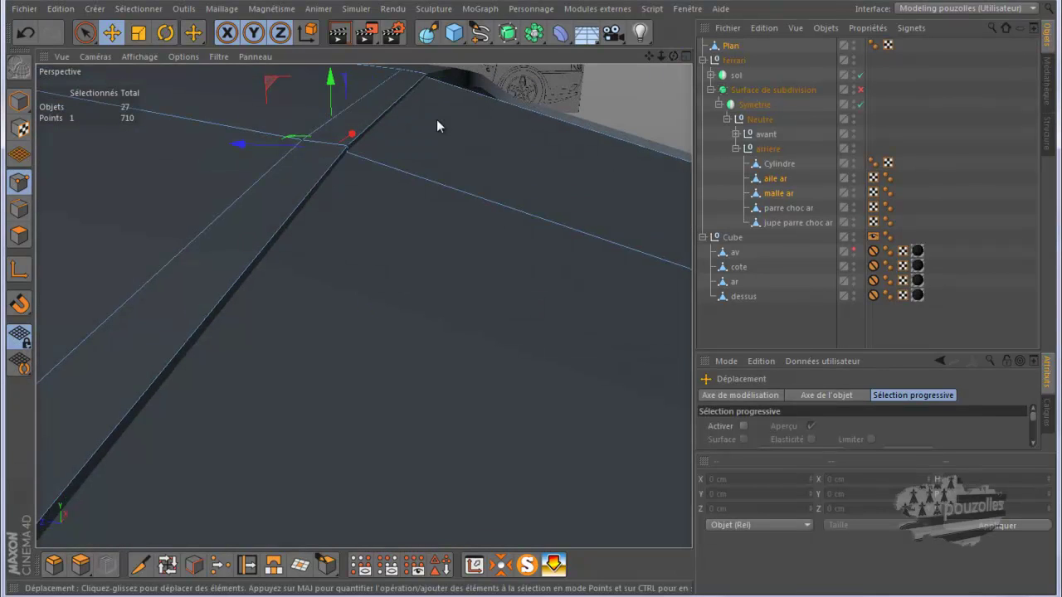
{"action": "left_click_drag", "start_coordinate": [249, 148], "coordinate": [256, 142]}
{"action": "left_click_drag", "start_coordinate": [337, 87], "coordinate": [336, 87]}
{"action": "left_click_drag", "start_coordinate": [529, 304], "coordinate": [530, 304], "text": "alt"}
{"action": "left_click_drag", "start_coordinate": [495, 146], "coordinate": [563, 160], "text": "alt"}
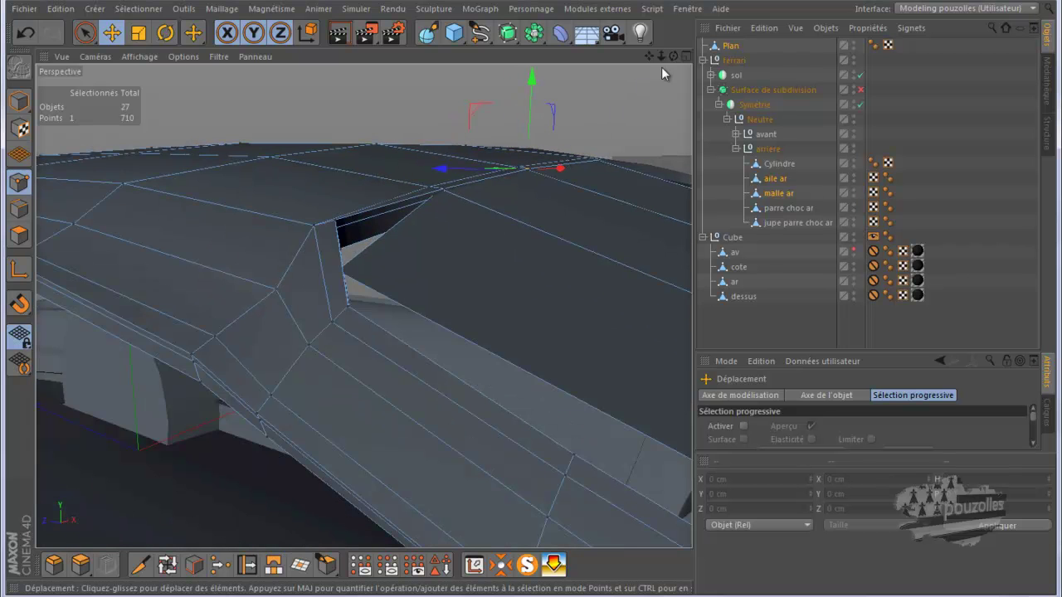
Step: Reselect the window's upper outer corner point and shift it horizontally along X beside the pillar
{"action": "mouse_move", "coordinate": [673, 55]}
{"action": "left_mouse_down"}
{"action": "mouse_move", "coordinate": [520, 298]}
{"action": "mouse_move", "coordinate": [657, 56]}
{"action": "mouse_move", "coordinate": [533, 299]}
{"action": "mouse_move", "coordinate": [548, 295]}
{"action": "mouse_move", "coordinate": [531, 299]}
{"action": "mouse_move", "coordinate": [667, 55]}
{"action": "left_mouse_up"}
{"action": "left_click_drag", "start_coordinate": [532, 302], "coordinate": [530, 298]}
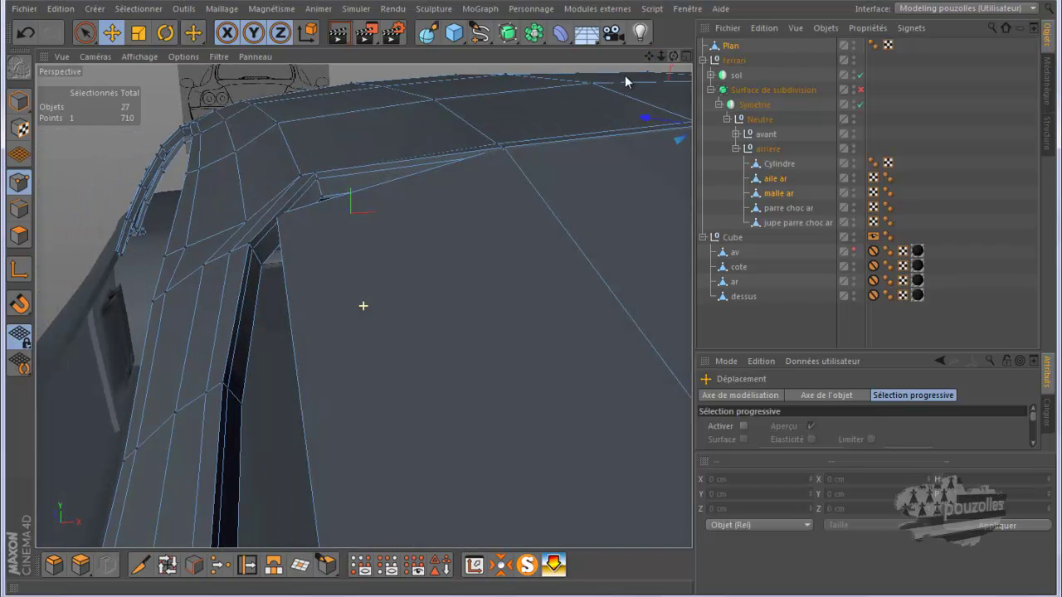
{"action": "left_click", "coordinate": [276, 213]}
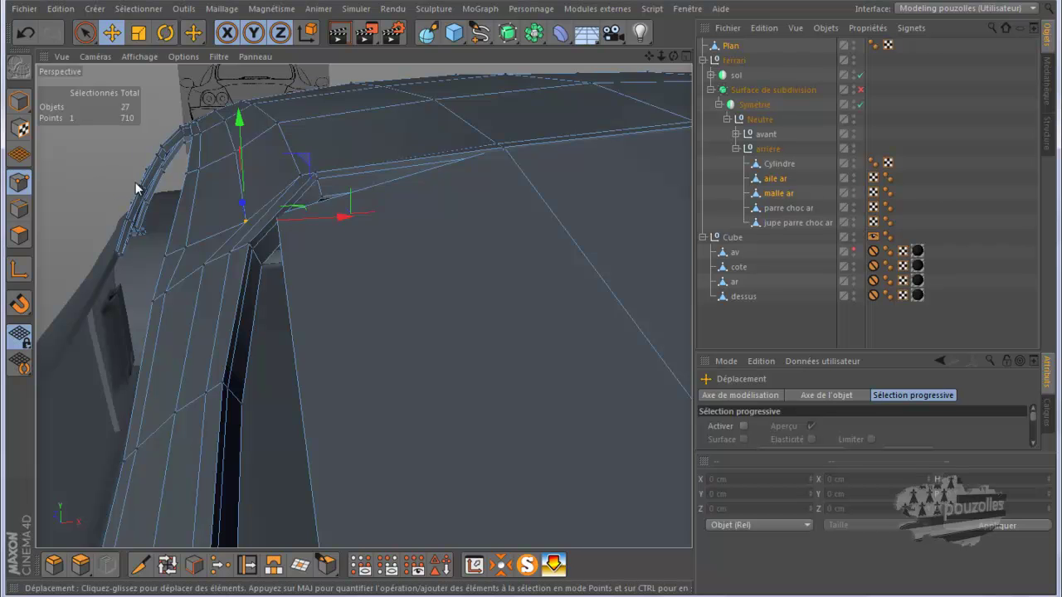
{"action": "left_click_drag", "start_coordinate": [672, 59], "coordinate": [531, 299]}
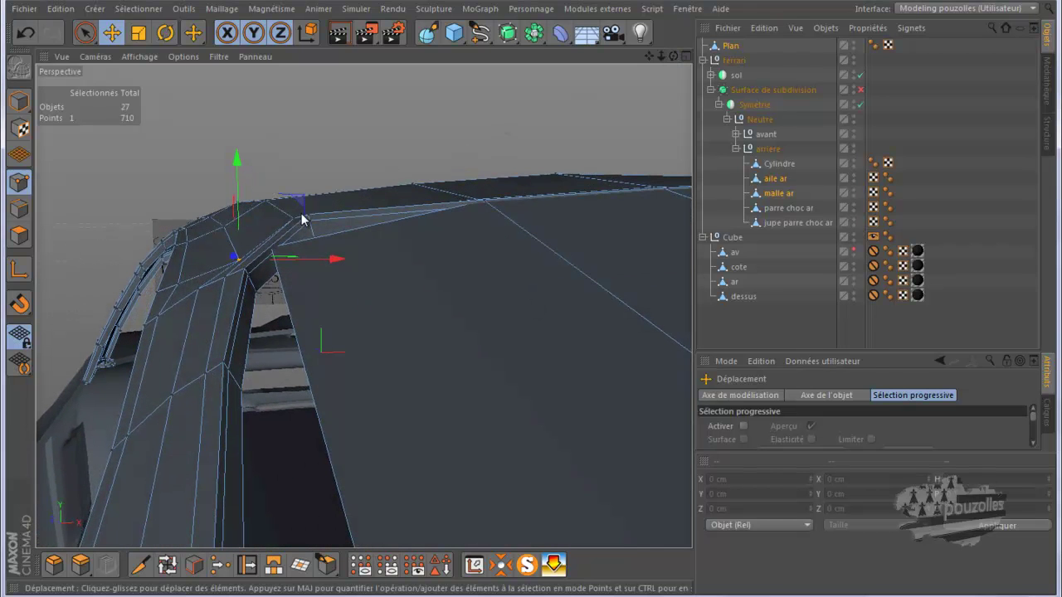
{"action": "left_click_drag", "start_coordinate": [336, 262], "coordinate": [316, 263]}
{"action": "left_click", "coordinate": [220, 226]}
{"action": "left_click_drag", "start_coordinate": [320, 225], "coordinate": [317, 233]}
{"action": "left_click_drag", "start_coordinate": [533, 299], "coordinate": [605, 265], "text": "alt"}
Step: Move the upper outer corner point to the outer end of the roof's rear edge, fine-tuning its depth along Z
{"action": "left_click_drag", "start_coordinate": [672, 55], "coordinate": [532, 305]}
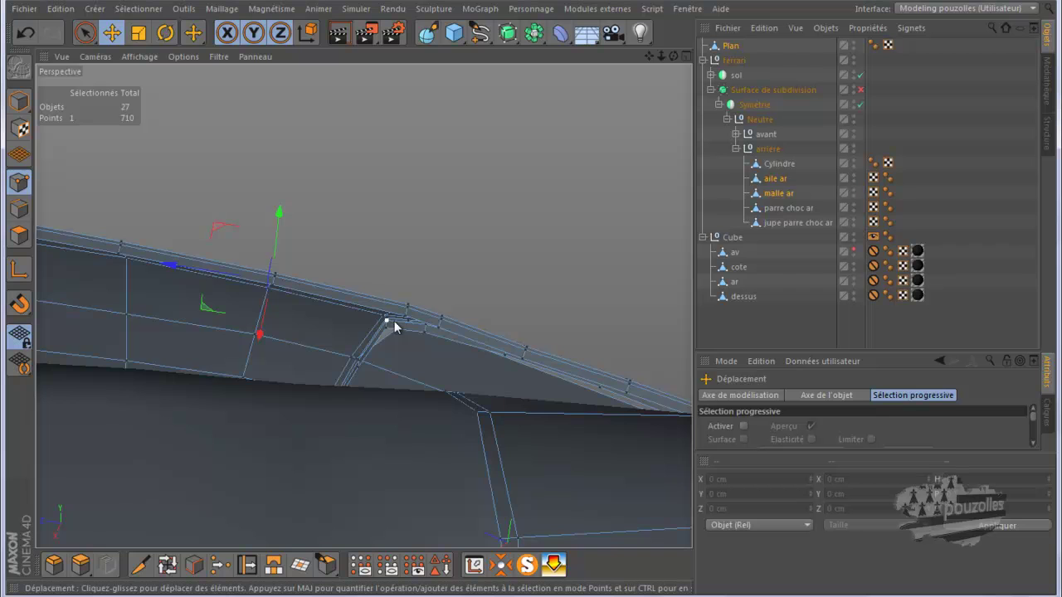
{"action": "scroll", "coordinate": [395, 325], "scroll_direction": "up", "scroll_amount": 3}
{"action": "scroll", "coordinate": [412, 328], "scroll_direction": "up", "scroll_amount": 2}
{"action": "left_click", "coordinate": [409, 318]}
{"action": "left_click_drag", "start_coordinate": [522, 303], "coordinate": [572, 180], "text": "alt"}
{"action": "left_click_drag", "start_coordinate": [407, 321], "coordinate": [420, 296]}
{"action": "left_click_drag", "start_coordinate": [361, 245], "coordinate": [463, 311]}
{"action": "scroll", "coordinate": [397, 310], "scroll_direction": "up", "scroll_amount": 5}
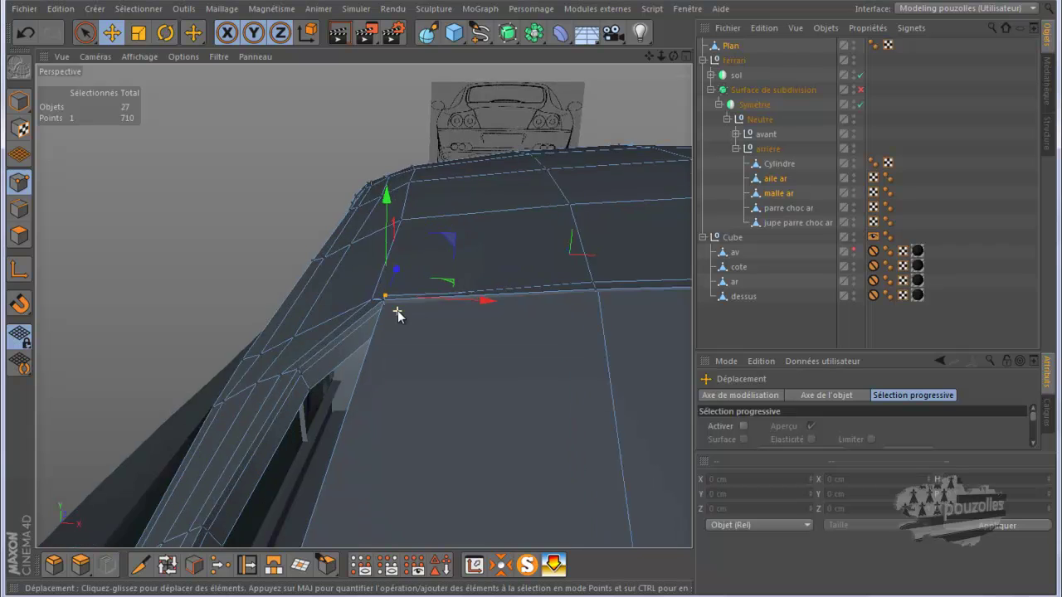
{"action": "mouse_move", "coordinate": [395, 259]}
{"action": "left_mouse_down"}
{"action": "mouse_move", "coordinate": [375, 266]}
{"action": "mouse_move", "coordinate": [388, 263]}
{"action": "left_mouse_up"}
{"action": "left_click_drag", "start_coordinate": [384, 314], "coordinate": [339, 329], "text": "alt"}
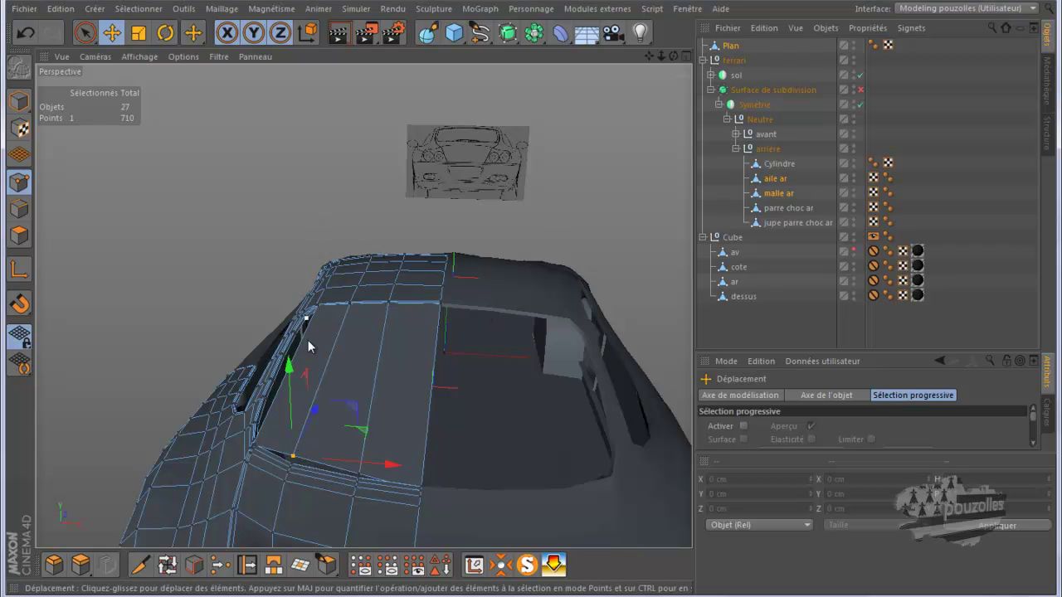
Step: Move the outer cut's lower point along Z and X until it meets the trunk's front edge
{"action": "left_click_drag", "start_coordinate": [673, 55], "coordinate": [520, 305]}
{"action": "scroll", "coordinate": [199, 302], "scroll_direction": "up", "scroll_amount": 5}
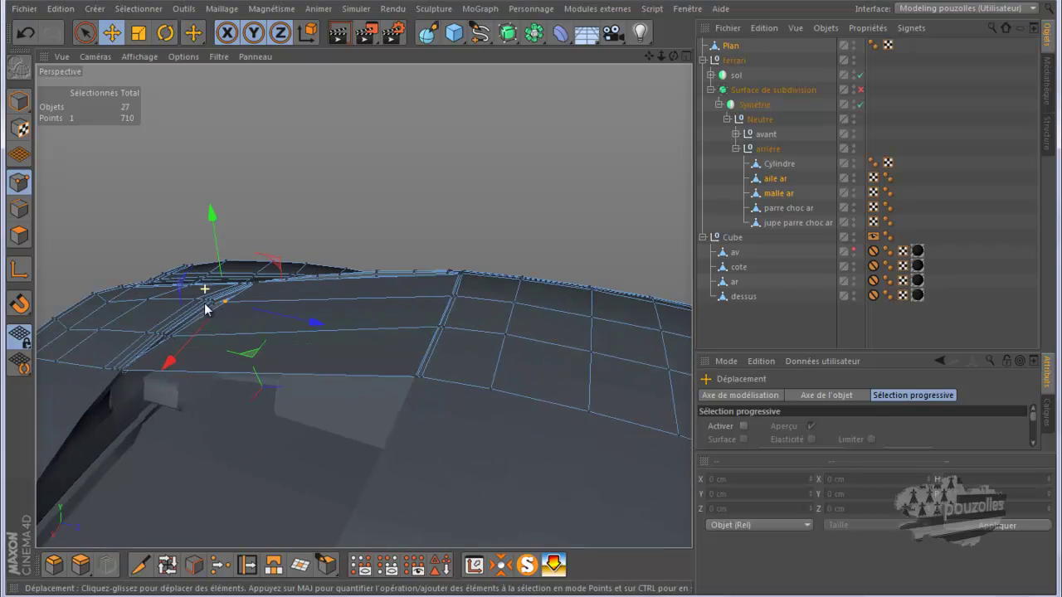
{"action": "scroll", "coordinate": [197, 304], "scroll_direction": "up", "scroll_amount": 6}
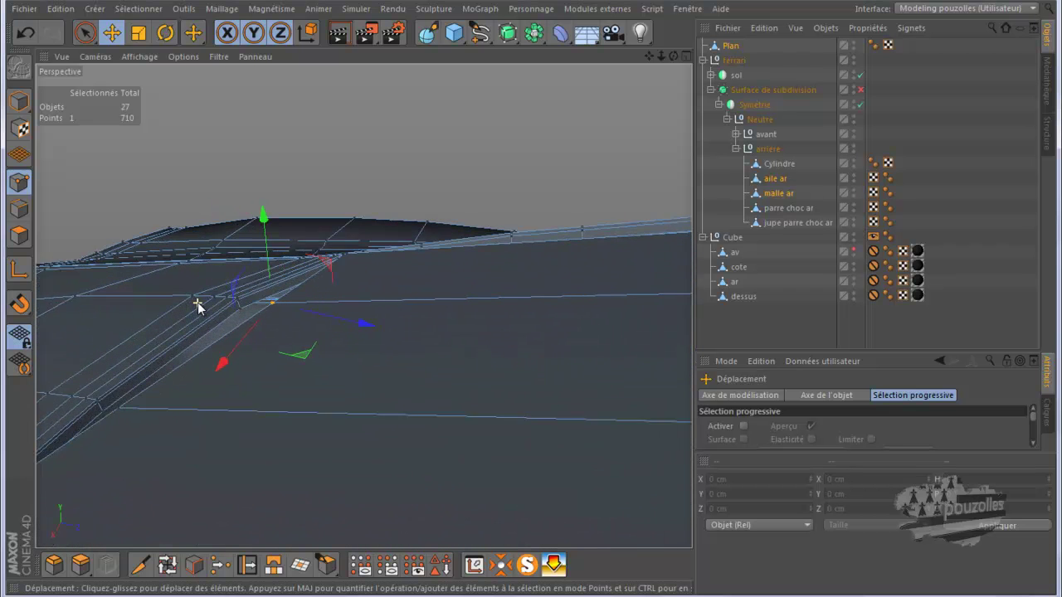
{"action": "scroll", "coordinate": [198, 305], "scroll_direction": "up", "scroll_amount": 5}
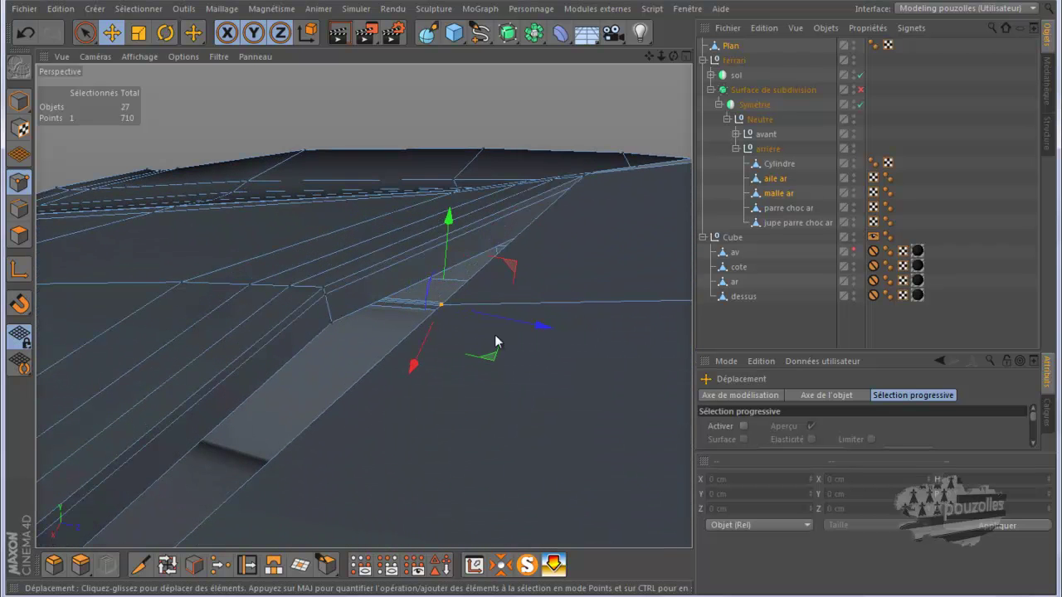
{"action": "left_click_drag", "start_coordinate": [536, 322], "coordinate": [427, 330]}
{"action": "left_click_drag", "start_coordinate": [292, 339], "coordinate": [282, 352]}
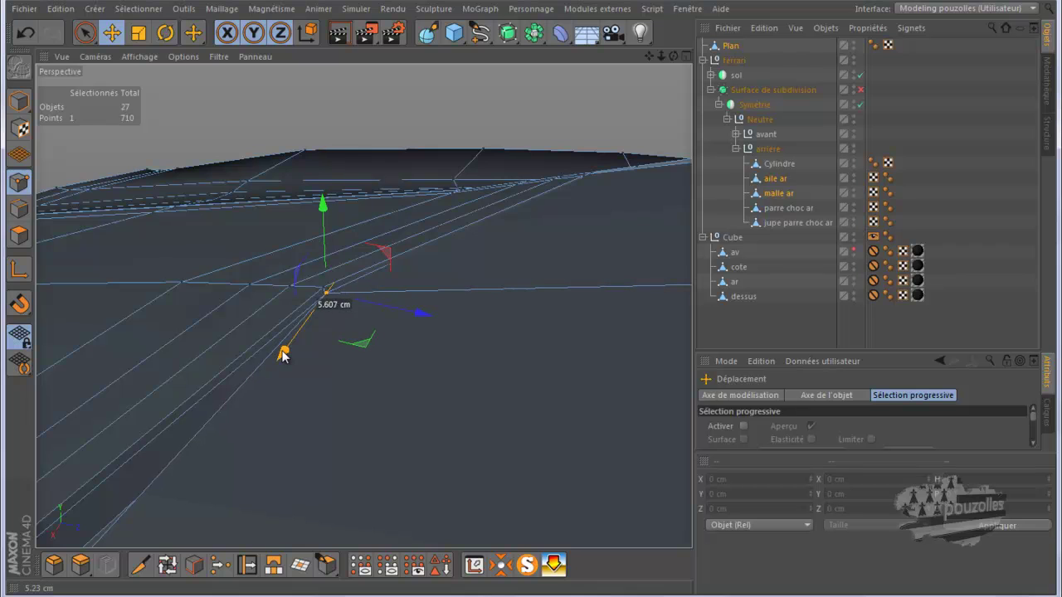
{"action": "left_click_drag", "start_coordinate": [417, 310], "coordinate": [411, 312]}
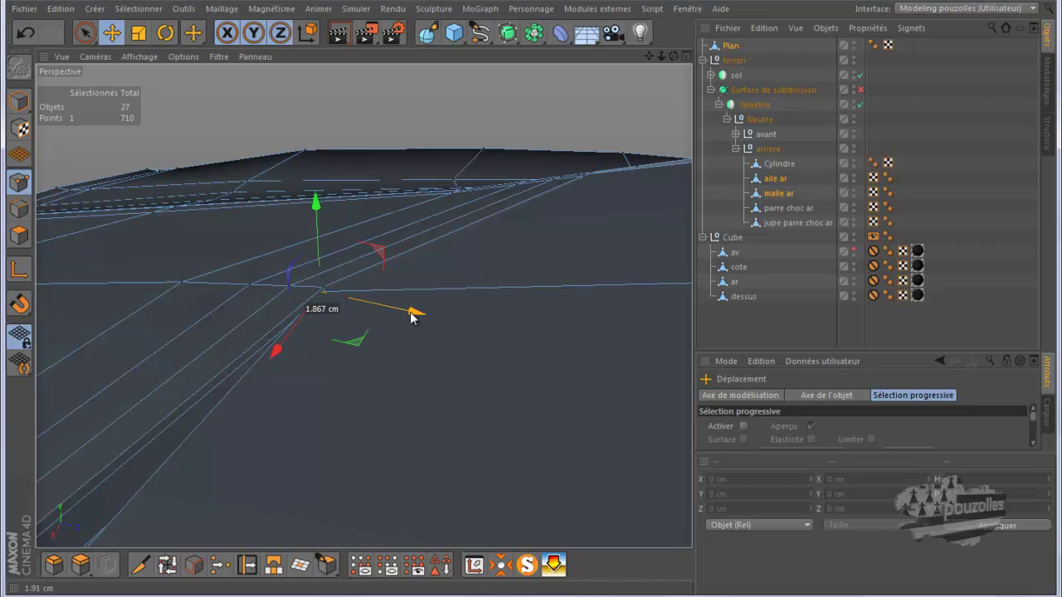
Step: Fine-tune the outer cut's lower point in depth and height so it sits flush with the trunk's front edge
{"action": "left_click_drag", "start_coordinate": [412, 316], "coordinate": [412, 316]}
{"action": "left_click_drag", "start_coordinate": [412, 316], "coordinate": [356, 351], "text": "alt"}
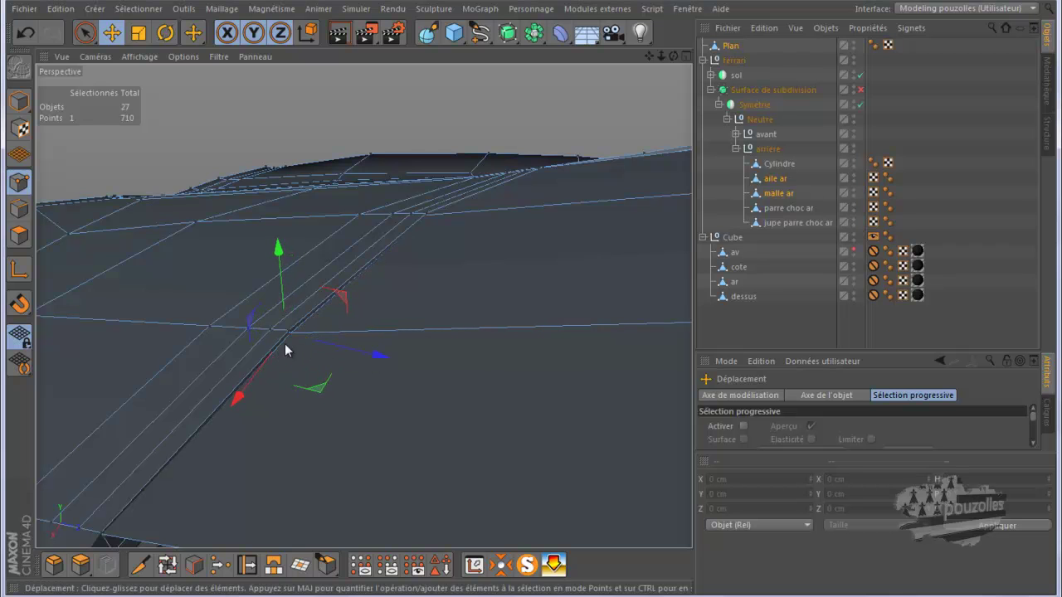
{"action": "scroll", "coordinate": [285, 346], "scroll_direction": "up", "scroll_amount": 2}
{"action": "scroll", "coordinate": [286, 345], "scroll_direction": "up", "scroll_amount": 4}
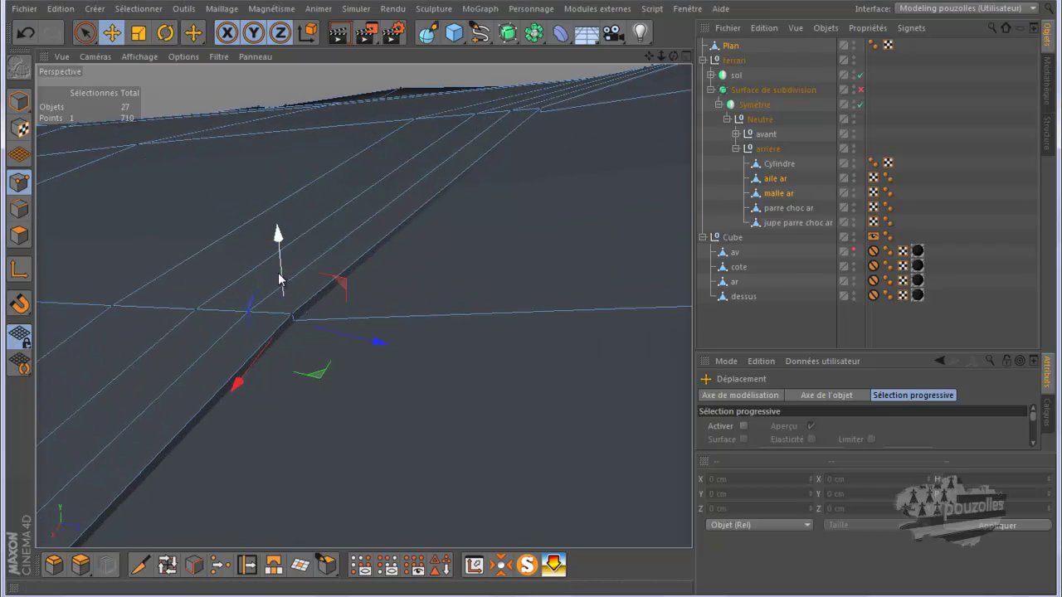
{"action": "left_click_drag", "start_coordinate": [279, 278], "coordinate": [280, 278]}
{"action": "left_click_drag", "start_coordinate": [331, 310], "coordinate": [324, 331], "text": "alt"}
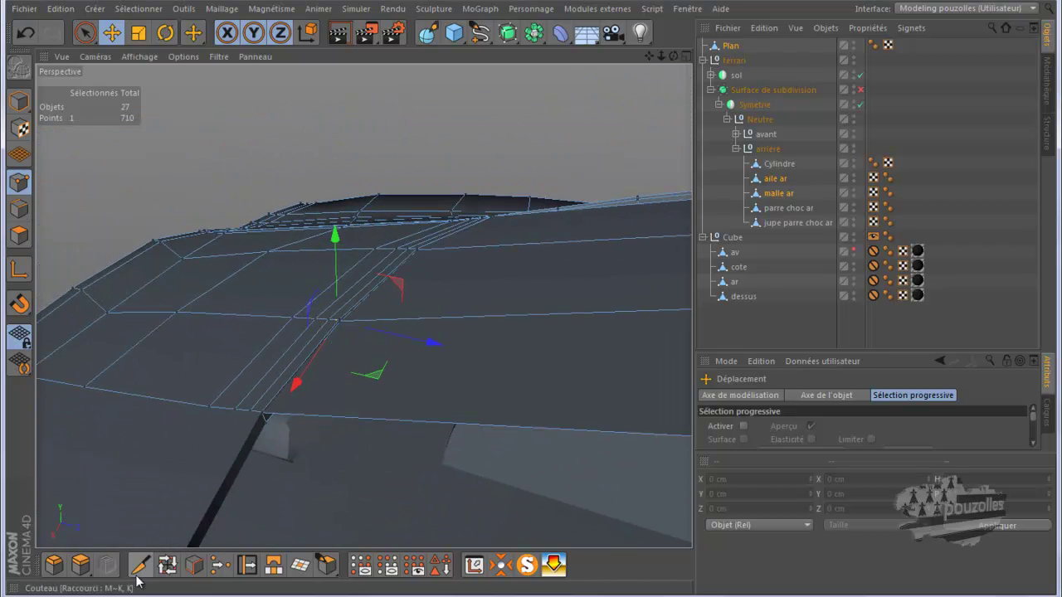
Step: Make six crosswise loop cuts with the Knife in top view, spaced between the rear window's upper and lower edges
{"action": "left_click", "coordinate": [139, 572]}
{"action": "middle_click", "coordinate": [178, 439]}
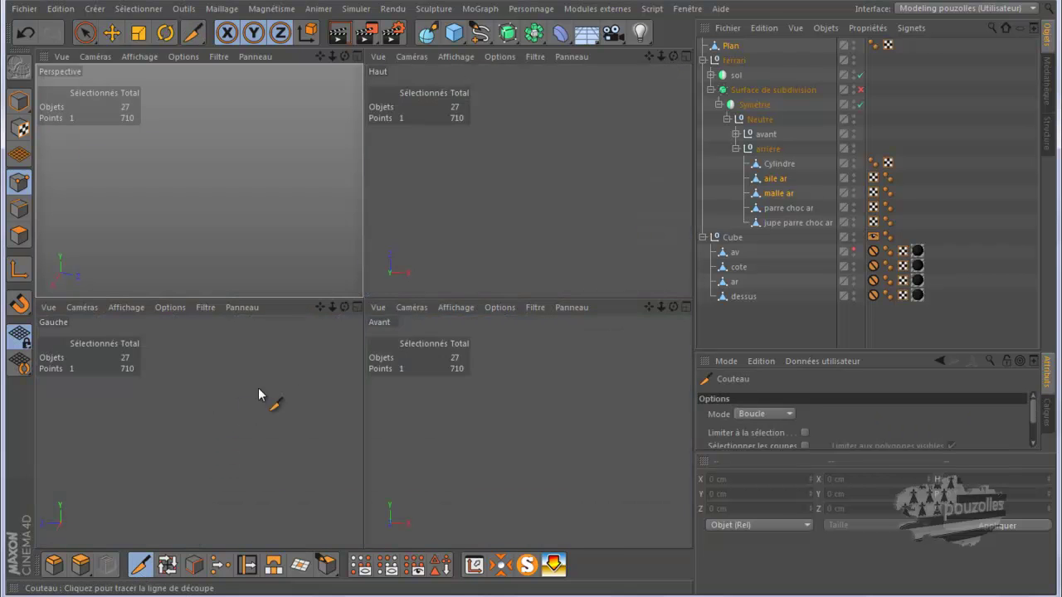
{"action": "middle_click", "coordinate": [474, 263]}
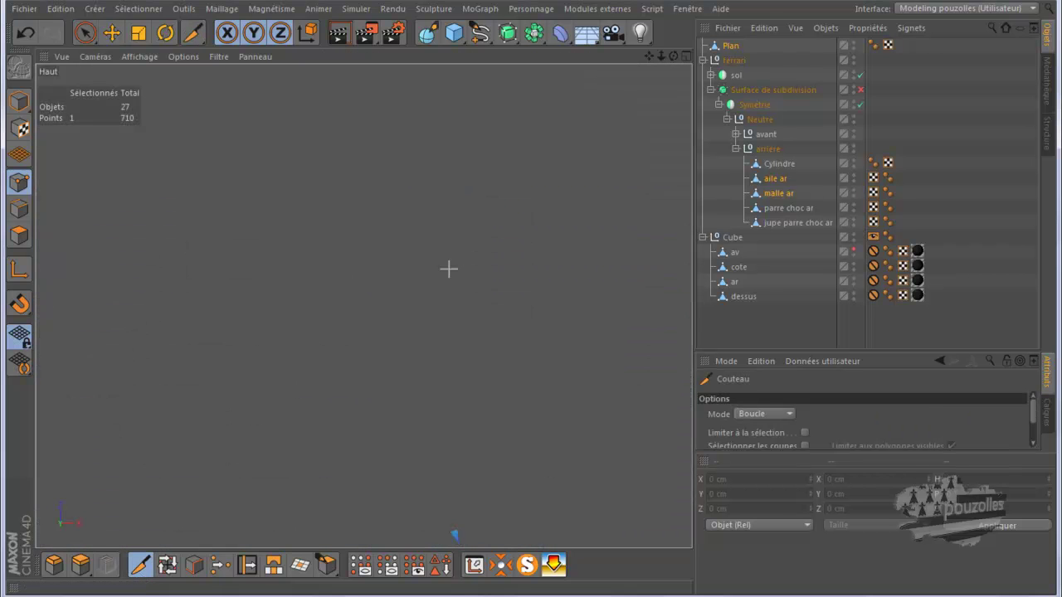
{"action": "scroll", "coordinate": [379, 303], "scroll_direction": "down", "scroll_amount": 4}
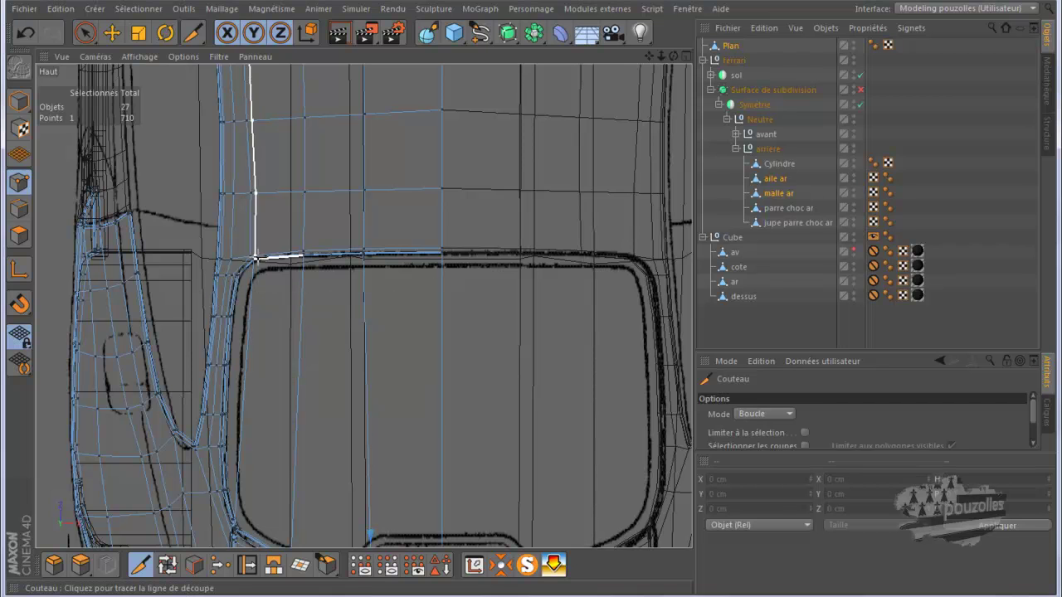
{"action": "left_click", "coordinate": [441, 282]}
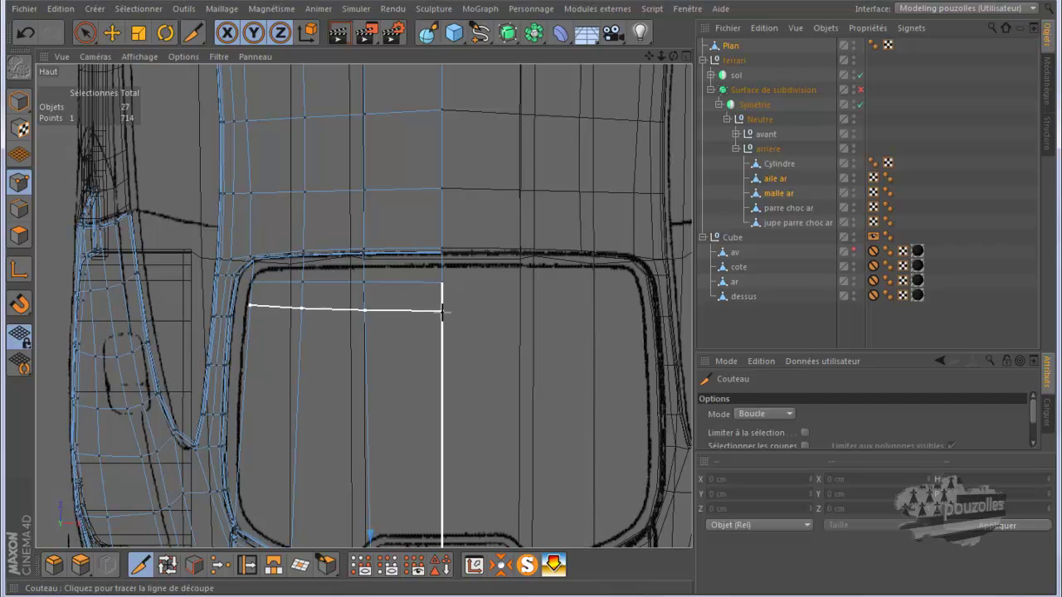
{"action": "left_click", "coordinate": [441, 321]}
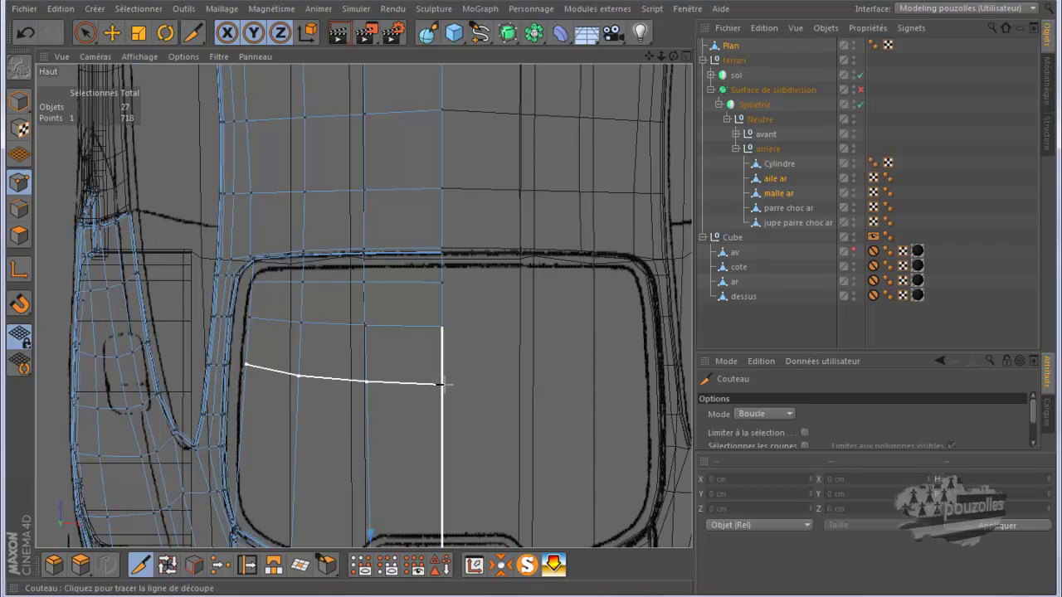
{"action": "left_click", "coordinate": [441, 384]}
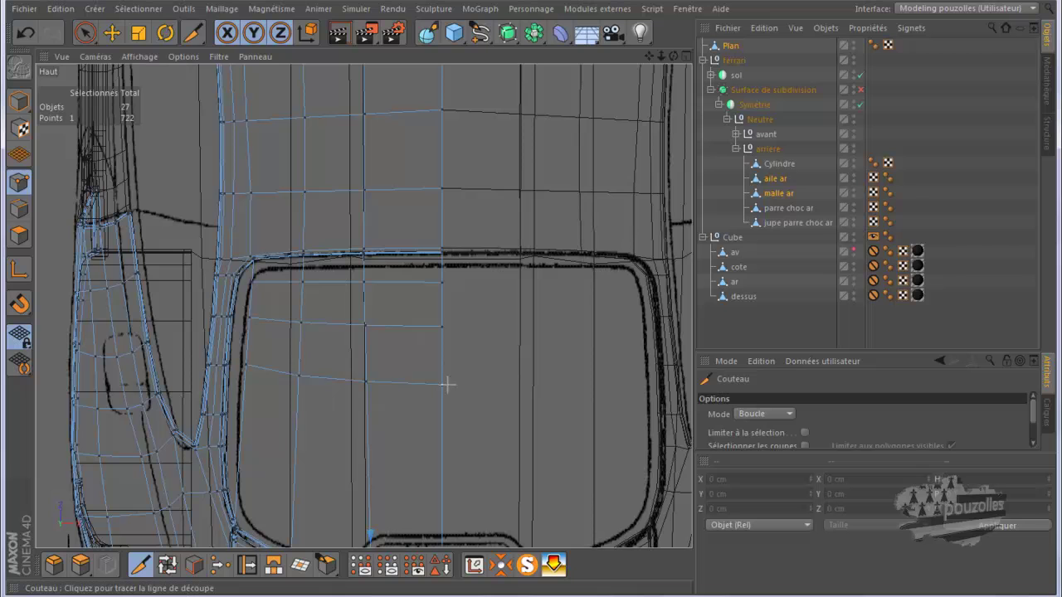
{"action": "left_click", "coordinate": [439, 448]}
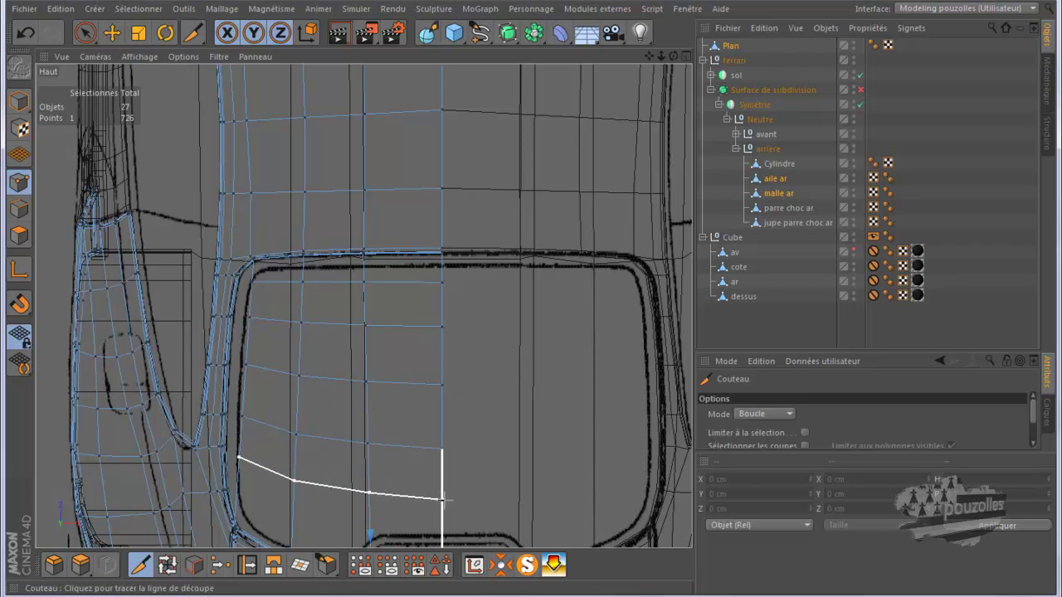
{"action": "left_click", "coordinate": [442, 500]}
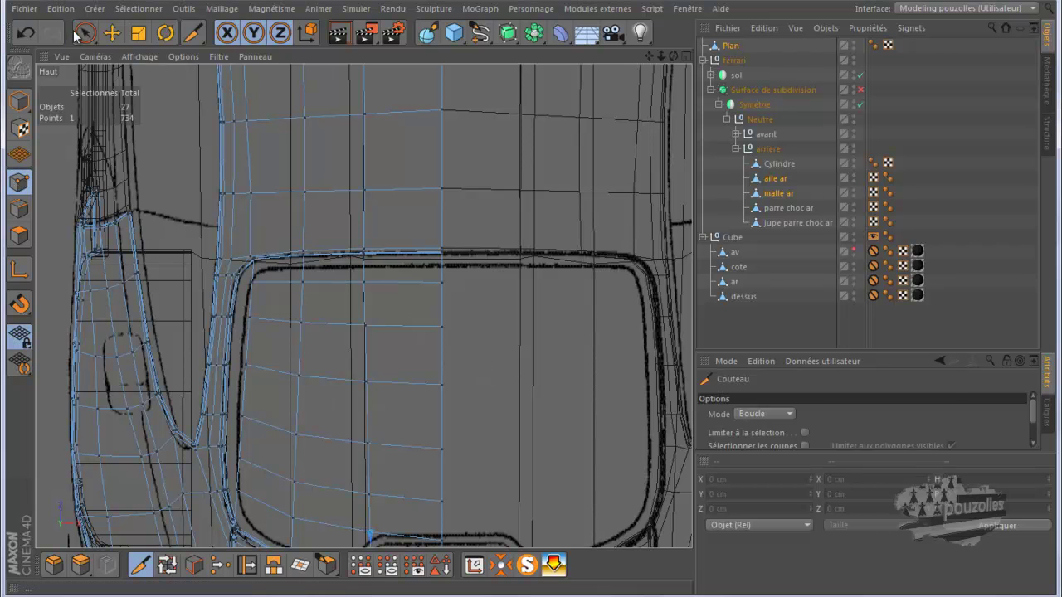
Step: Select the outer point of the uppermost crosswise cut and move it about 30 cm along X to the pillar, adjusting its height
{"action": "left_click", "coordinate": [111, 33]}
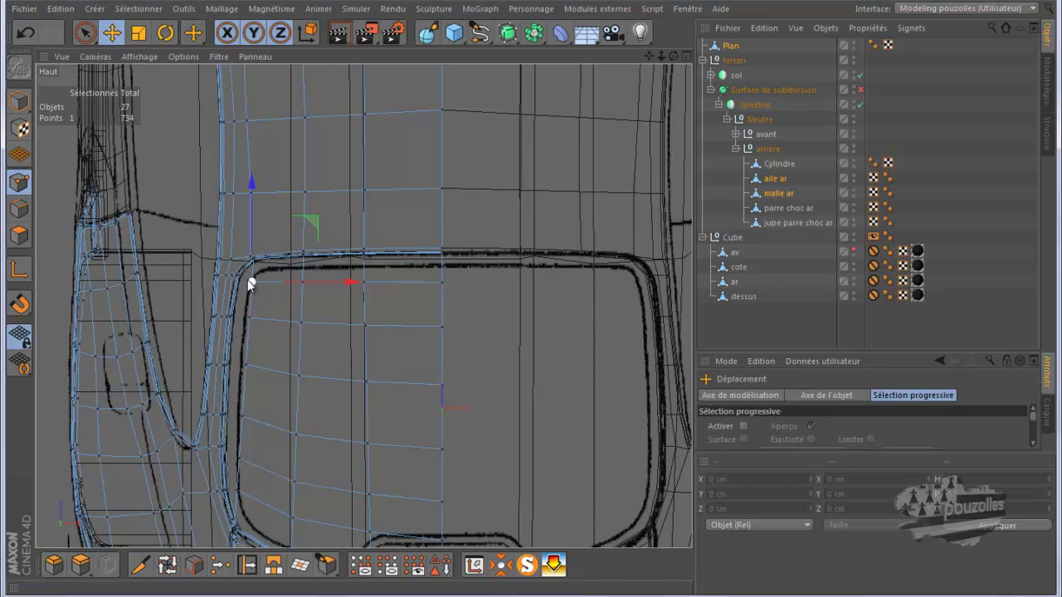
{"action": "middle_click", "coordinate": [211, 277]}
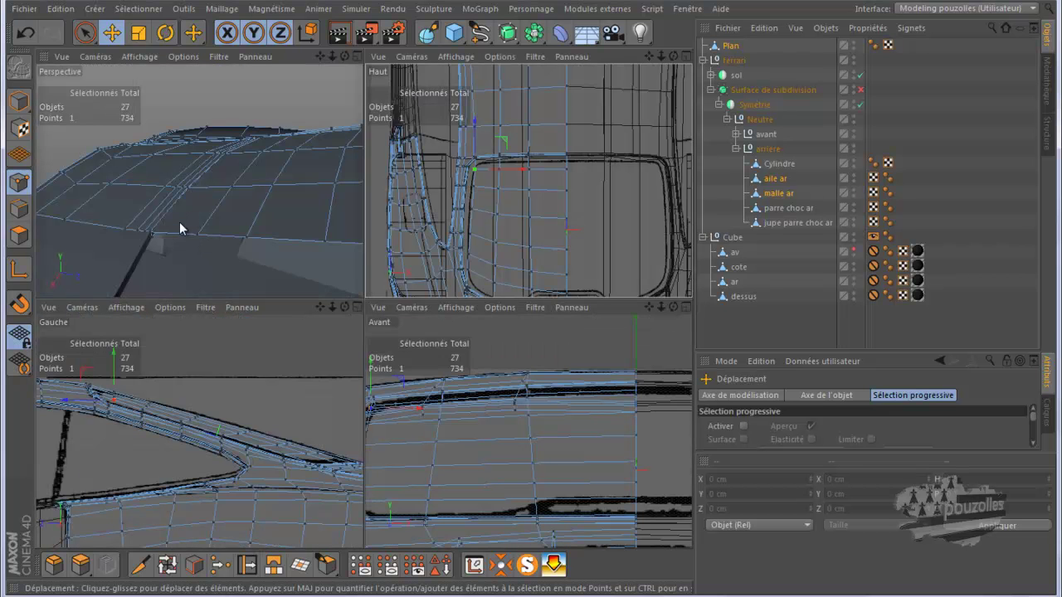
{"action": "middle_click", "coordinate": [179, 221]}
{"action": "left_click_drag", "start_coordinate": [188, 222], "coordinate": [363, 213], "text": "alt"}
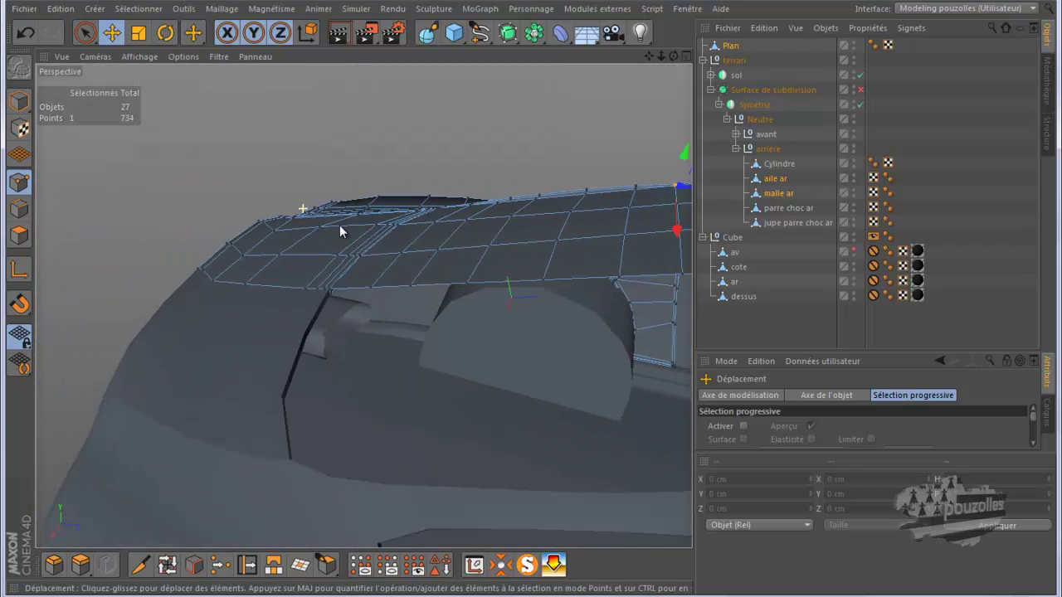
{"action": "left_click_drag", "start_coordinate": [673, 56], "coordinate": [531, 294]}
{"action": "left_click_drag", "start_coordinate": [648, 57], "coordinate": [410, 353]}
{"action": "scroll", "coordinate": [453, 331], "scroll_direction": "up", "scroll_amount": 8}
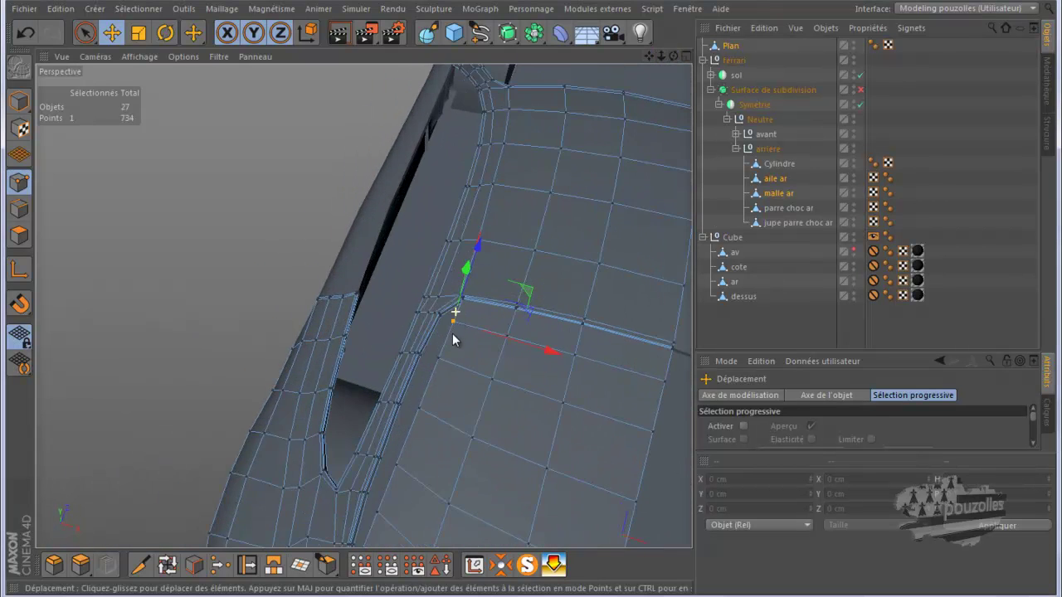
{"action": "scroll", "coordinate": [452, 333], "scroll_direction": "up", "scroll_amount": 6}
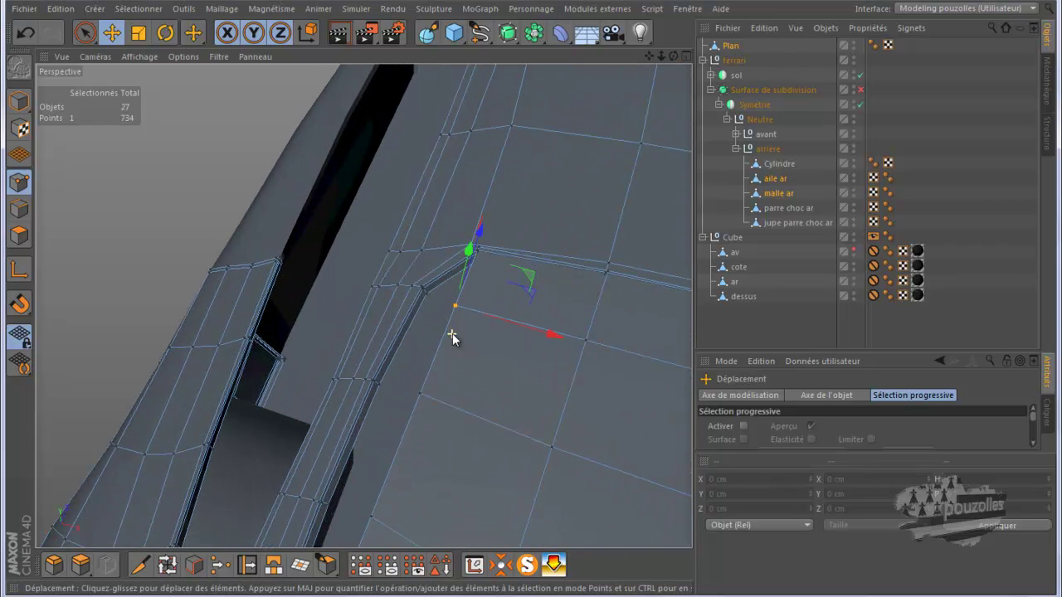
{"action": "left_click_drag", "start_coordinate": [550, 317], "coordinate": [491, 307]}
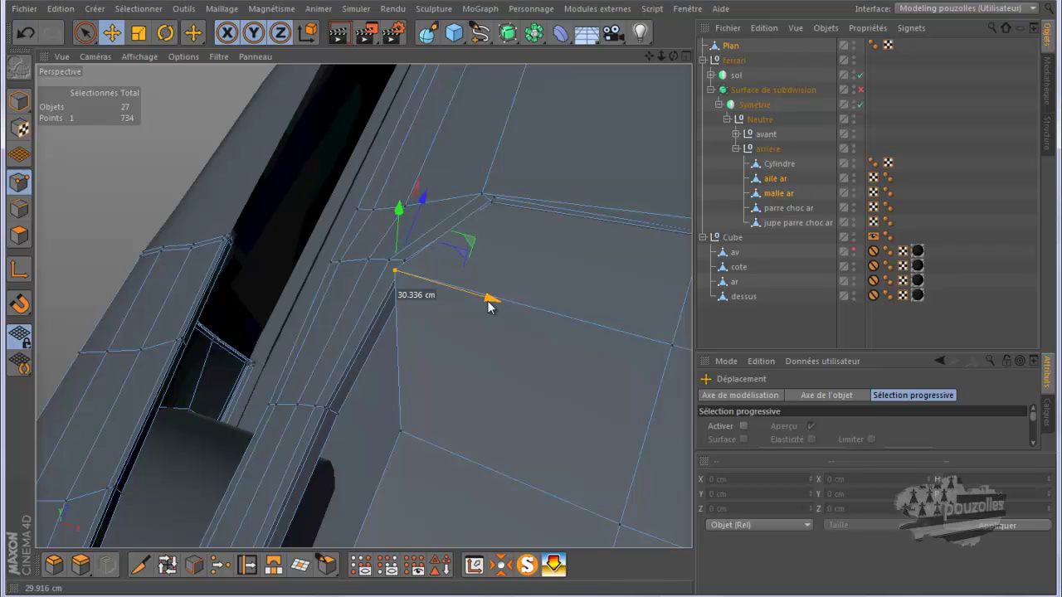
{"action": "left_click_drag", "start_coordinate": [490, 306], "coordinate": [491, 305]}
{"action": "mouse_move", "coordinate": [398, 210]}
{"action": "left_mouse_down"}
{"action": "mouse_move", "coordinate": [400, 219]}
{"action": "mouse_move", "coordinate": [427, 207]}
{"action": "mouse_move", "coordinate": [409, 206]}
{"action": "mouse_move", "coordinate": [421, 218]}
{"action": "mouse_move", "coordinate": [407, 208]}
{"action": "left_mouse_up"}
{"action": "left_click_drag", "start_coordinate": [468, 192], "coordinate": [421, 310], "text": "alt"}
{"action": "scroll", "coordinate": [420, 310], "scroll_direction": "down", "scroll_amount": 2}
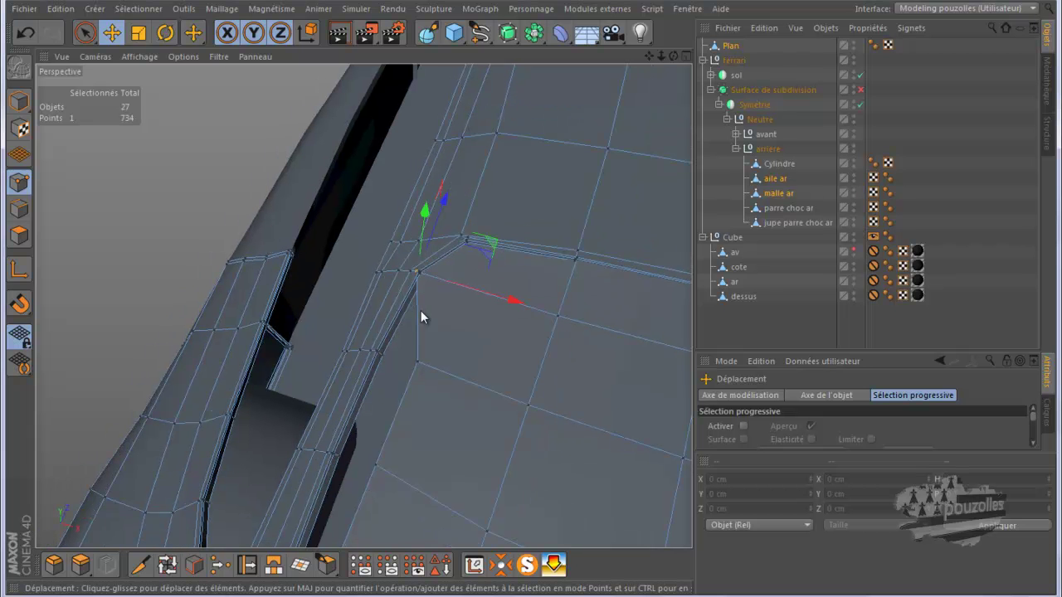
Step: Move the second crosswise cut's outer point onto the pillar's inner edge, fine-tuning its X, depth and height
{"action": "mouse_move", "coordinate": [529, 299]}
{"action": "left_mouse_down", "text": "alt"}
{"action": "mouse_move", "coordinate": [569, 289]}
{"action": "mouse_move", "coordinate": [538, 307]}
{"action": "mouse_move", "coordinate": [517, 301]}
{"action": "mouse_move", "coordinate": [558, 304]}
{"action": "mouse_move", "coordinate": [543, 304]}
{"action": "left_mouse_up", "text": "alt"}
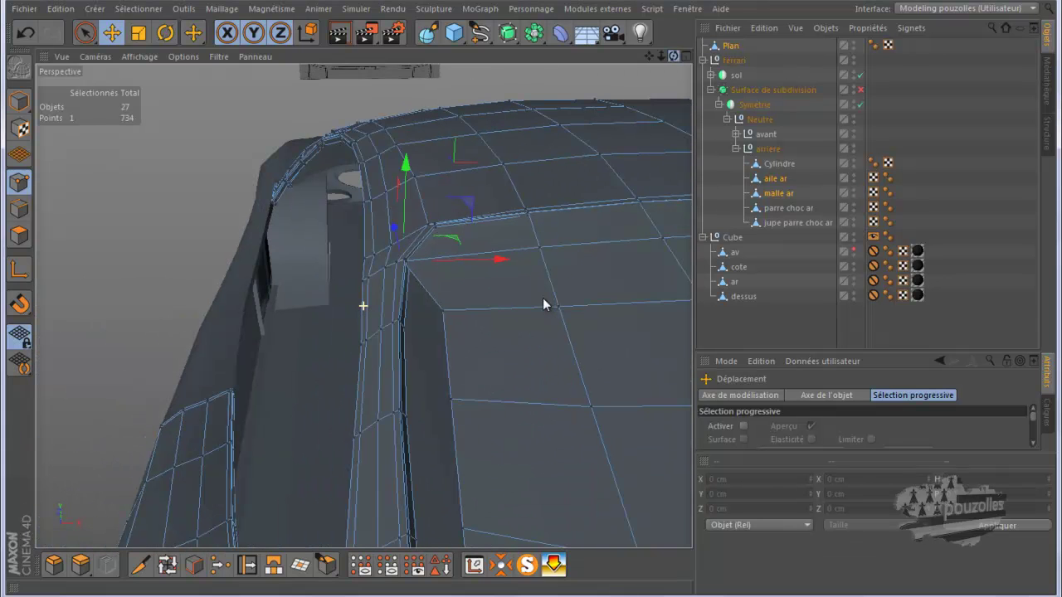
{"action": "left_click", "coordinate": [441, 310]}
{"action": "left_click_drag", "start_coordinate": [504, 312], "coordinate": [457, 330]}
{"action": "left_click_drag", "start_coordinate": [395, 235], "coordinate": [397, 238]}
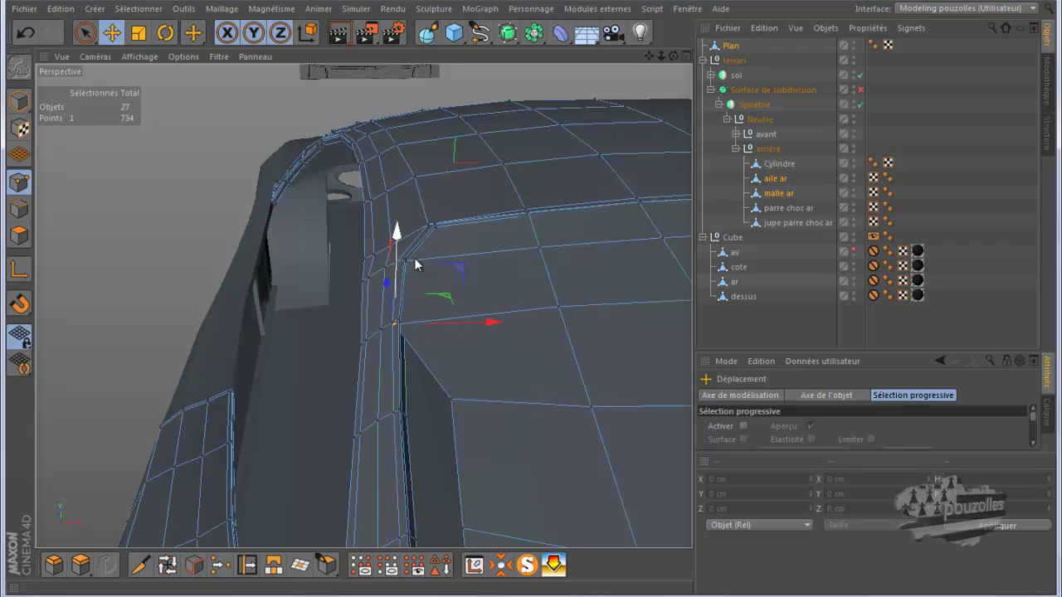
{"action": "left_click_drag", "start_coordinate": [419, 323], "coordinate": [420, 323], "text": "alt"}
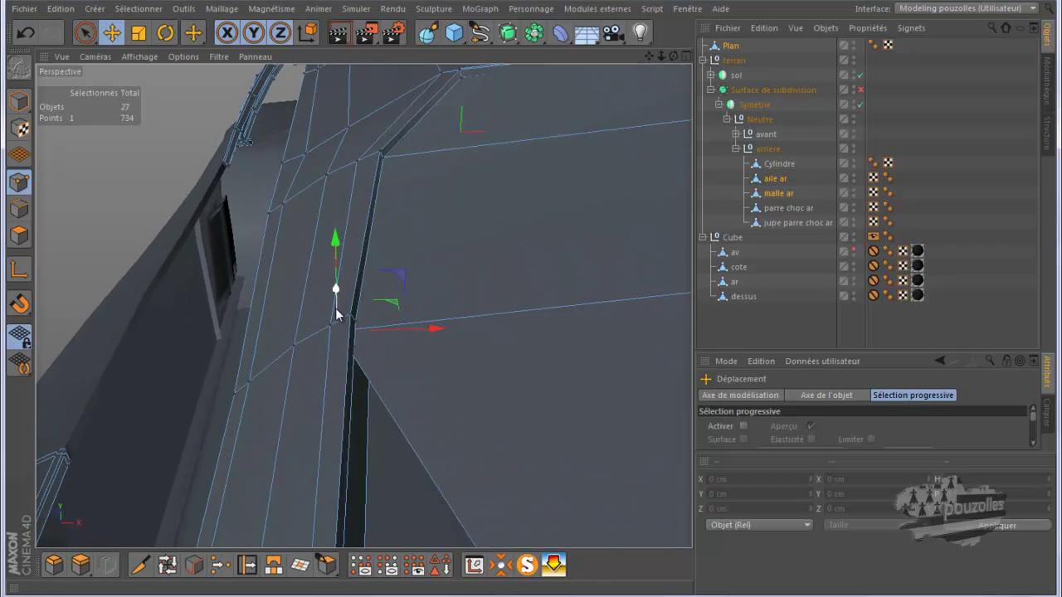
{"action": "mouse_move", "coordinate": [336, 313]}
{"action": "left_mouse_down"}
{"action": "mouse_move", "coordinate": [335, 294]}
{"action": "mouse_move", "coordinate": [334, 305]}
{"action": "left_mouse_up"}
{"action": "left_click_drag", "start_coordinate": [335, 234], "coordinate": [336, 236]}
{"action": "left_click_drag", "start_coordinate": [424, 321], "coordinate": [432, 322]}
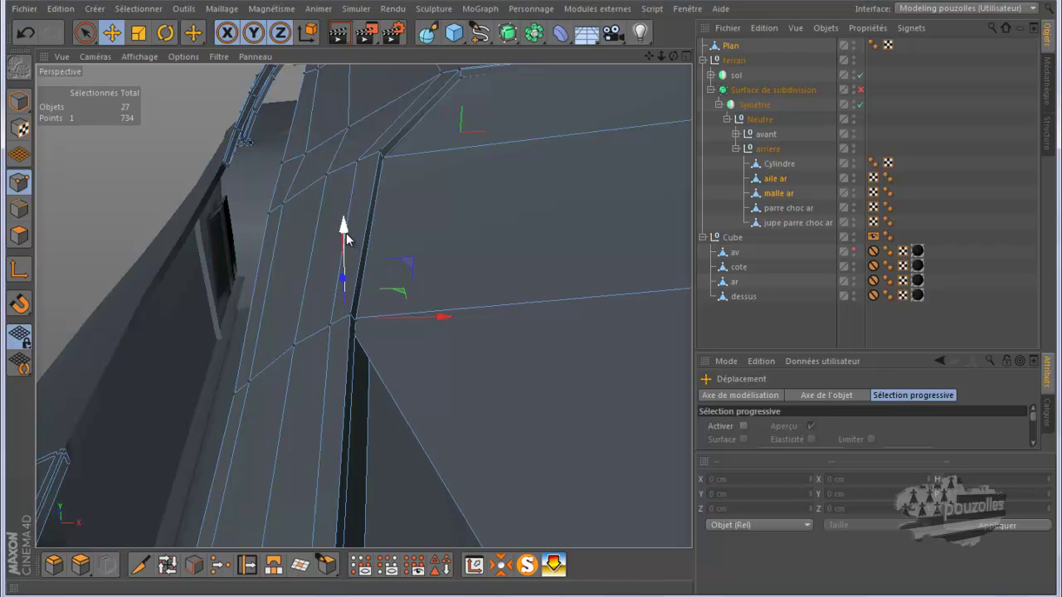
{"action": "left_click_drag", "start_coordinate": [345, 233], "coordinate": [344, 230]}
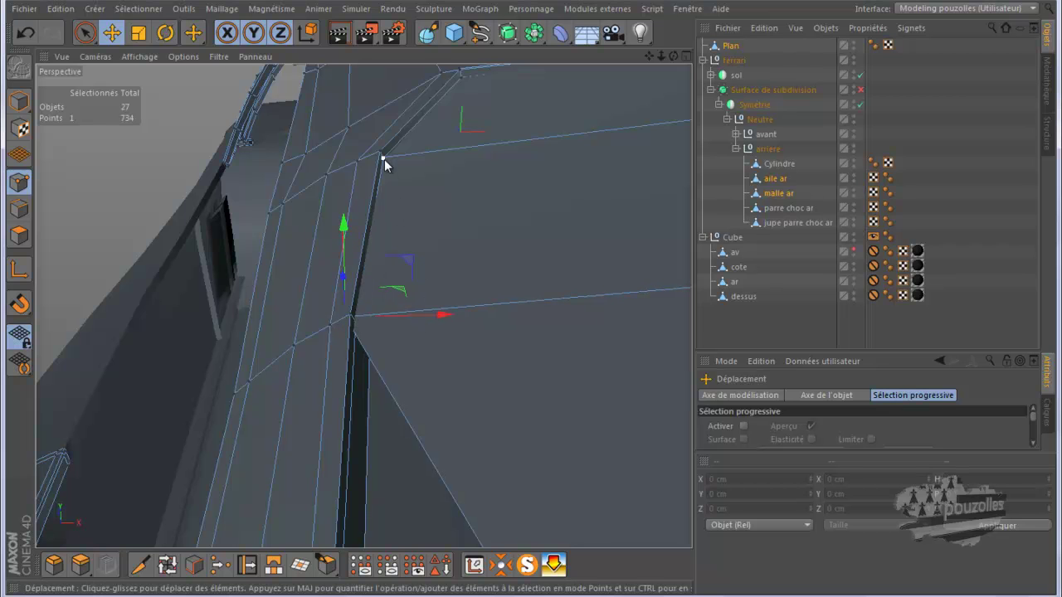
Step: Move the third crosswise cut's outer point along X to the pillar's inner edge and adjust its height and depth
{"action": "left_click_drag", "start_coordinate": [401, 320], "coordinate": [462, 357], "text": "alt"}
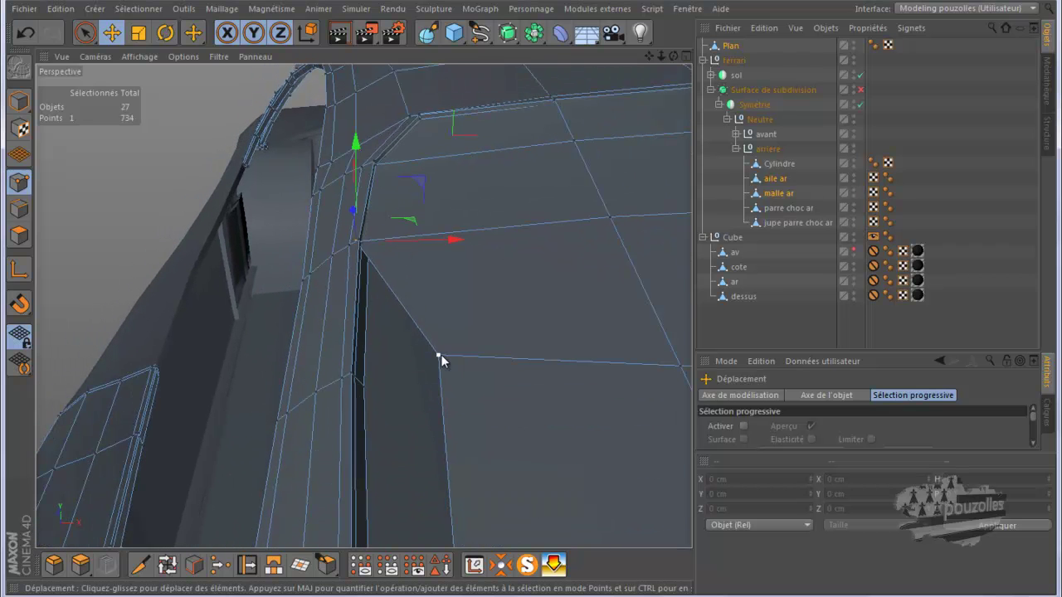
{"action": "left_click", "coordinate": [438, 355]}
{"action": "left_click_drag", "start_coordinate": [529, 354], "coordinate": [446, 401]}
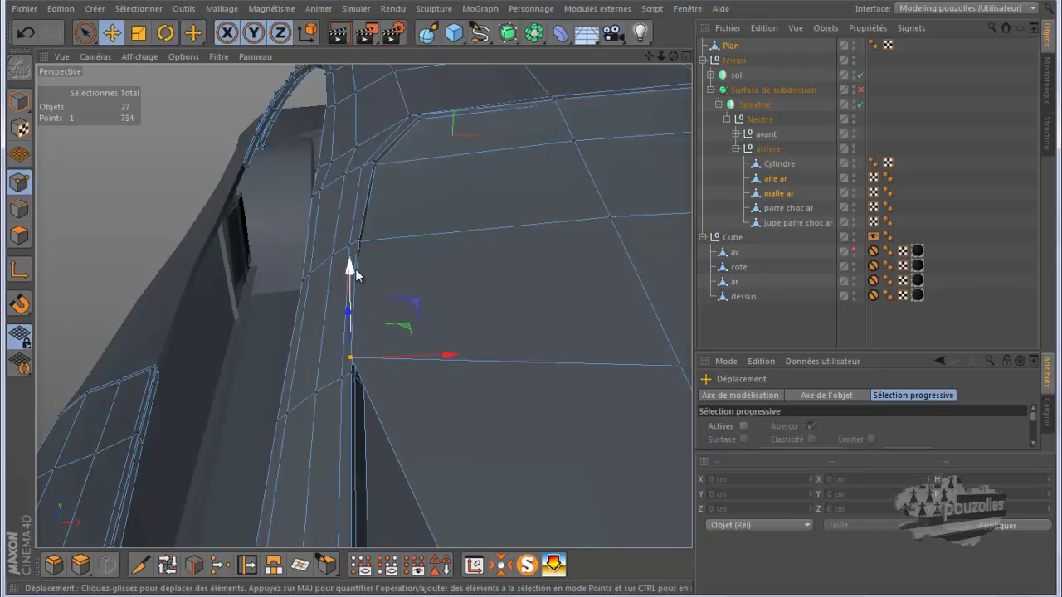
{"action": "mouse_move", "coordinate": [354, 268]}
{"action": "left_mouse_down"}
{"action": "mouse_move", "coordinate": [353, 297]}
{"action": "mouse_move", "coordinate": [357, 287]}
{"action": "left_mouse_up"}
{"action": "left_click_drag", "start_coordinate": [367, 392], "coordinate": [359, 373], "text": "alt"}
{"action": "left_click_drag", "start_coordinate": [334, 277], "coordinate": [507, 324]}
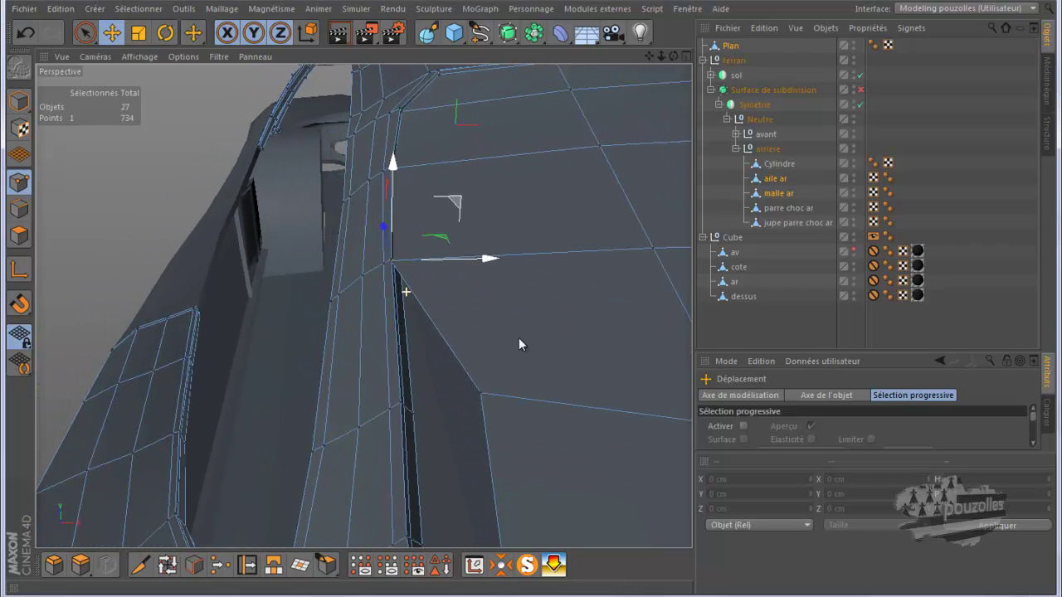
Step: Fit the fourth crosswise cut's outer point to the pillar's inner edge by moving it along X, Y and Z
{"action": "left_click", "coordinate": [484, 395]}
{"action": "left_click_drag", "start_coordinate": [573, 390], "coordinate": [483, 412]}
{"action": "left_click_drag", "start_coordinate": [399, 308], "coordinate": [391, 370]}
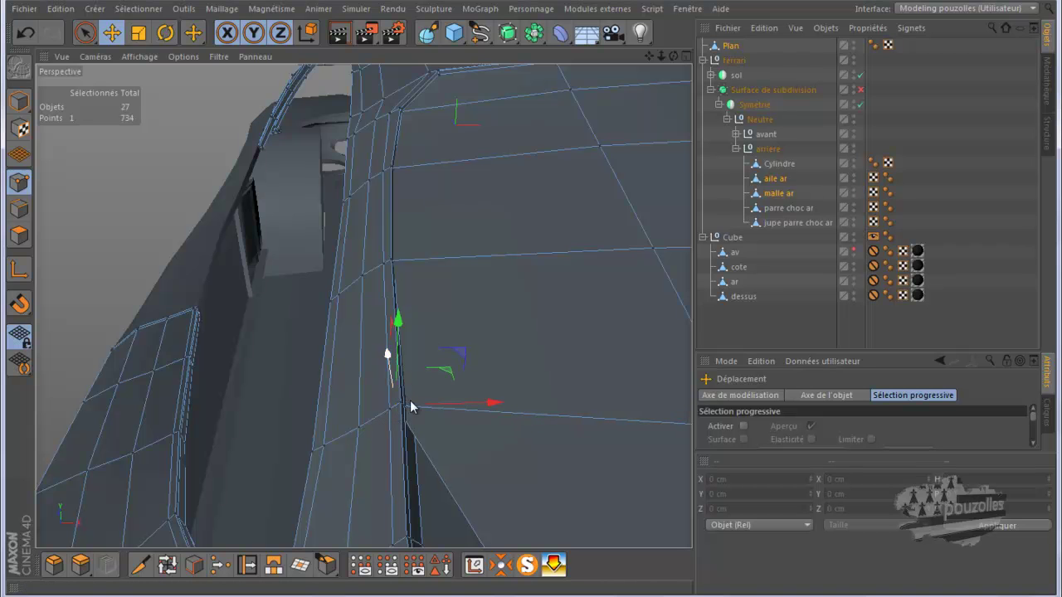
{"action": "scroll", "coordinate": [407, 391], "scroll_direction": "up", "scroll_amount": 5}
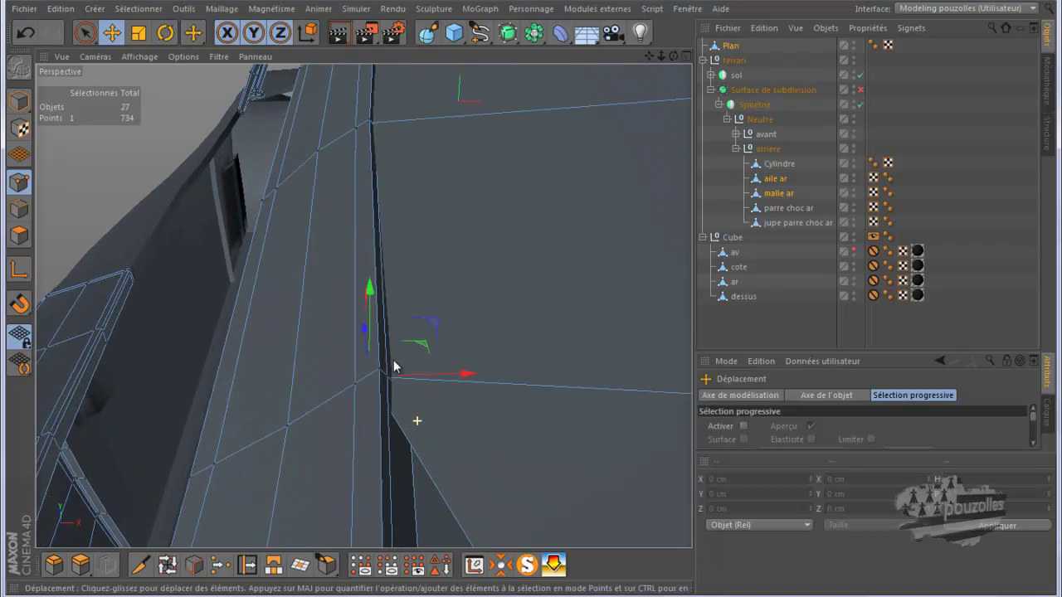
{"action": "left_click_drag", "start_coordinate": [373, 297], "coordinate": [373, 285]}
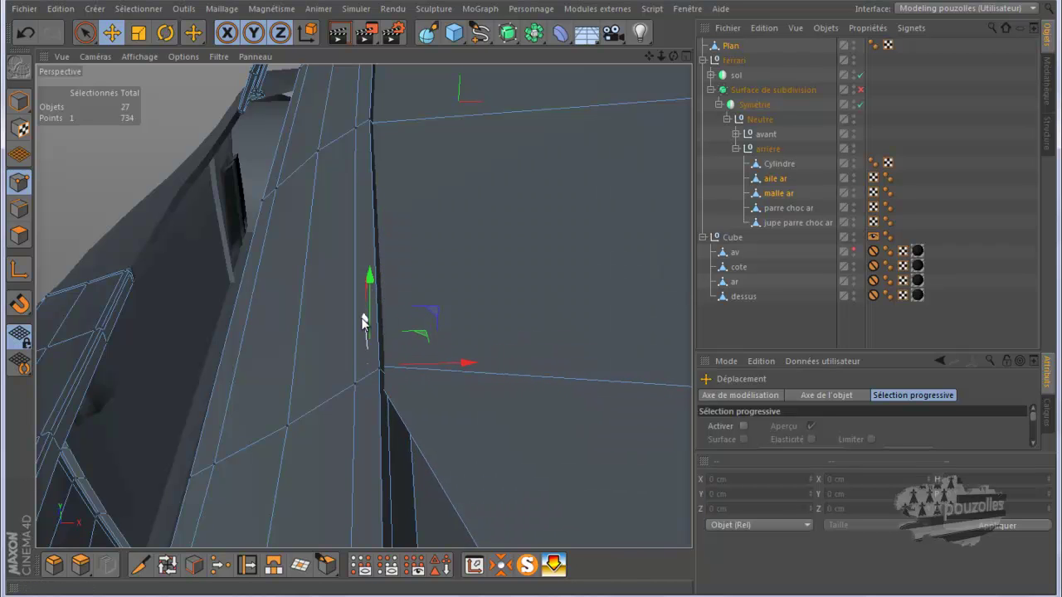
{"action": "left_click_drag", "start_coordinate": [363, 322], "coordinate": [365, 327]}
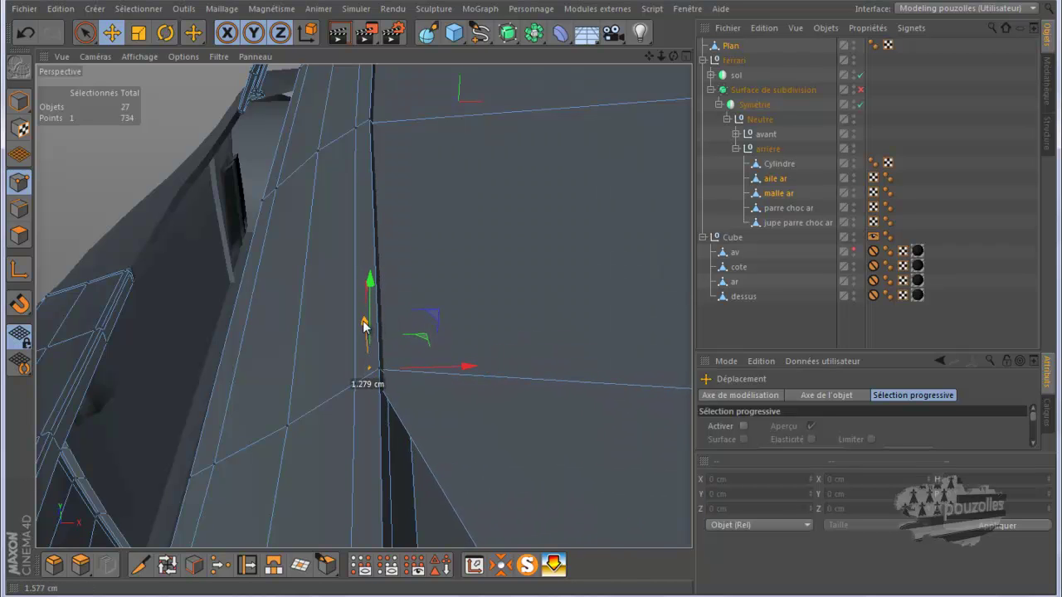
{"action": "left_click_drag", "start_coordinate": [434, 367], "coordinate": [438, 368]}
Step: Move the fifth crosswise cut's outer point along X to the pillar's lower part and adjust its height
{"action": "left_click_drag", "start_coordinate": [437, 369], "coordinate": [479, 298], "text": "alt"}
{"action": "left_click", "coordinate": [487, 388]}
{"action": "left_click_drag", "start_coordinate": [572, 388], "coordinate": [502, 406]}
{"action": "mouse_move", "coordinate": [418, 306]}
{"action": "left_mouse_down"}
{"action": "mouse_move", "coordinate": [422, 332]}
{"action": "mouse_move", "coordinate": [407, 347]}
{"action": "mouse_move", "coordinate": [420, 326]}
{"action": "mouse_move", "coordinate": [410, 287]}
{"action": "left_mouse_up"}
{"action": "left_click_drag", "start_coordinate": [416, 332], "coordinate": [442, 365], "text": "alt"}
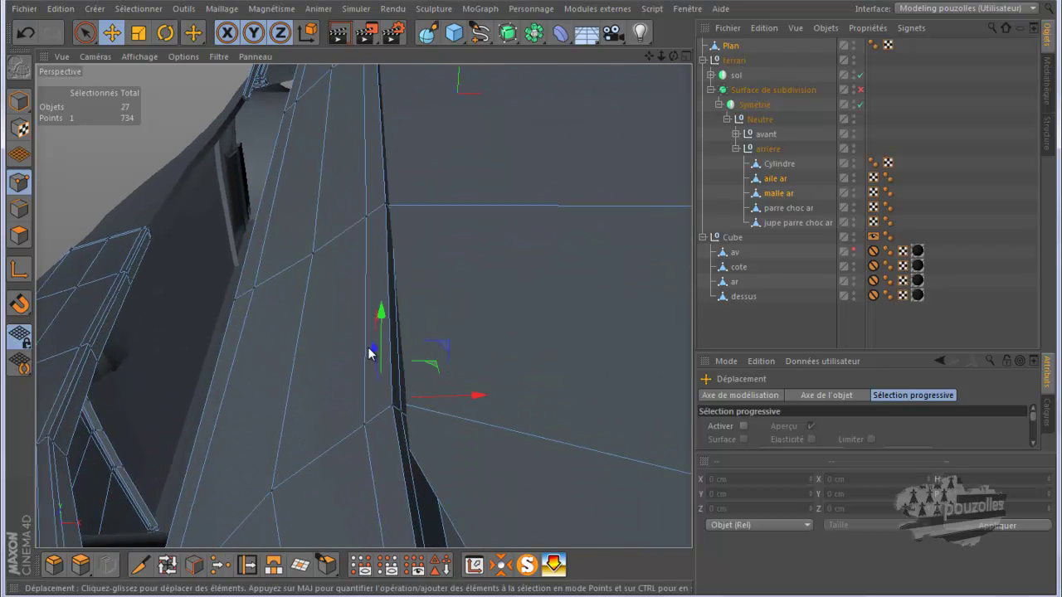
Step: Fine-tune the fifth cut's outer point in depth and along X until it meets the pillar's corner, undoing the first depth move
{"action": "left_click_drag", "start_coordinate": [370, 353], "coordinate": [357, 355]}
{"action": "left_click", "coordinate": [24, 32]}
{"action": "left_click_drag", "start_coordinate": [372, 352], "coordinate": [383, 315]}
{"action": "left_click_drag", "start_coordinate": [424, 395], "coordinate": [430, 398]}
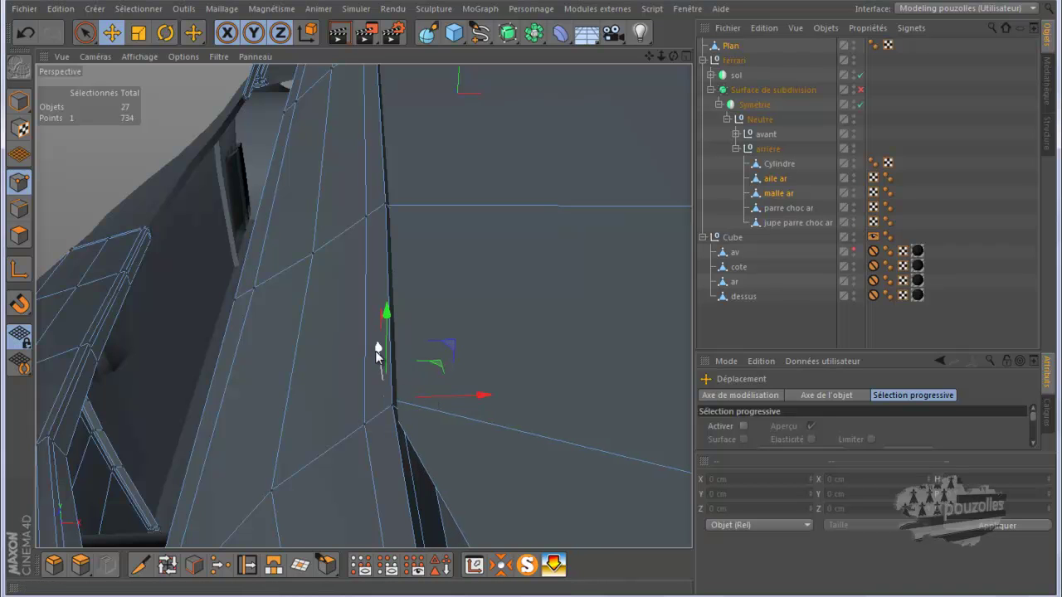
{"action": "left_click_drag", "start_coordinate": [374, 358], "coordinate": [390, 336]}
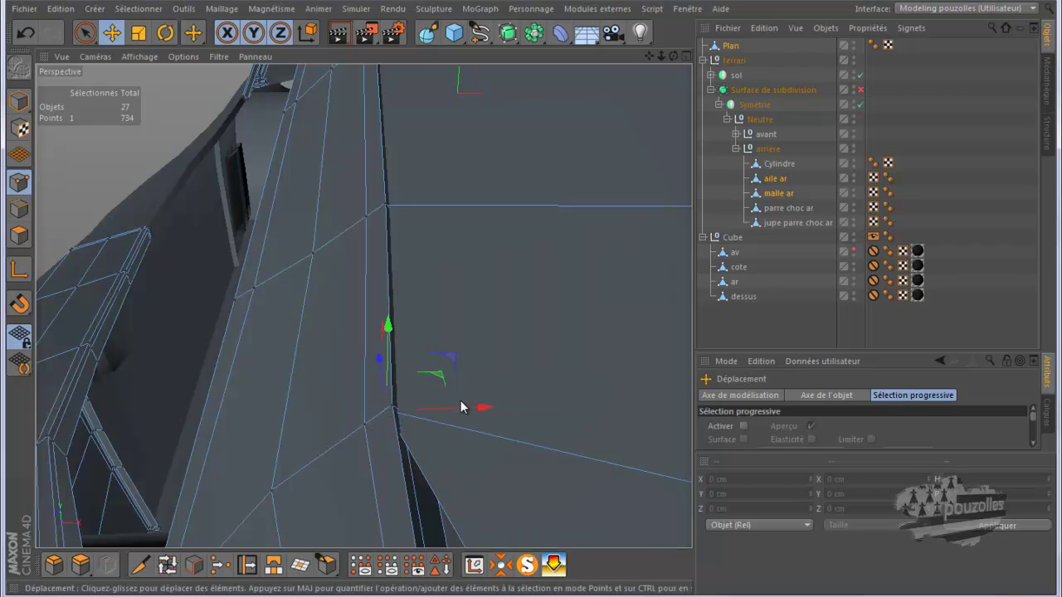
{"action": "left_click_drag", "start_coordinate": [475, 408], "coordinate": [469, 414]}
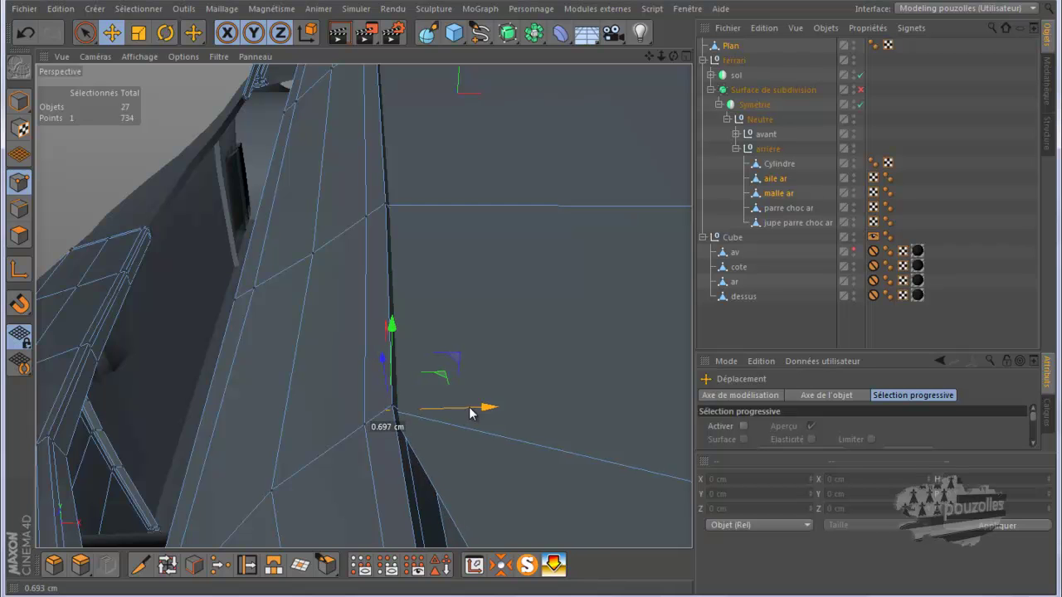
Step: Move the lowest crosswise cut's outer point about 26 cm along X to the pillar's inner edge, lower it, and fine-tune its X position
{"action": "left_click_drag", "start_coordinate": [441, 369], "coordinate": [531, 410], "text": "alt"}
{"action": "left_click", "coordinate": [483, 428]}
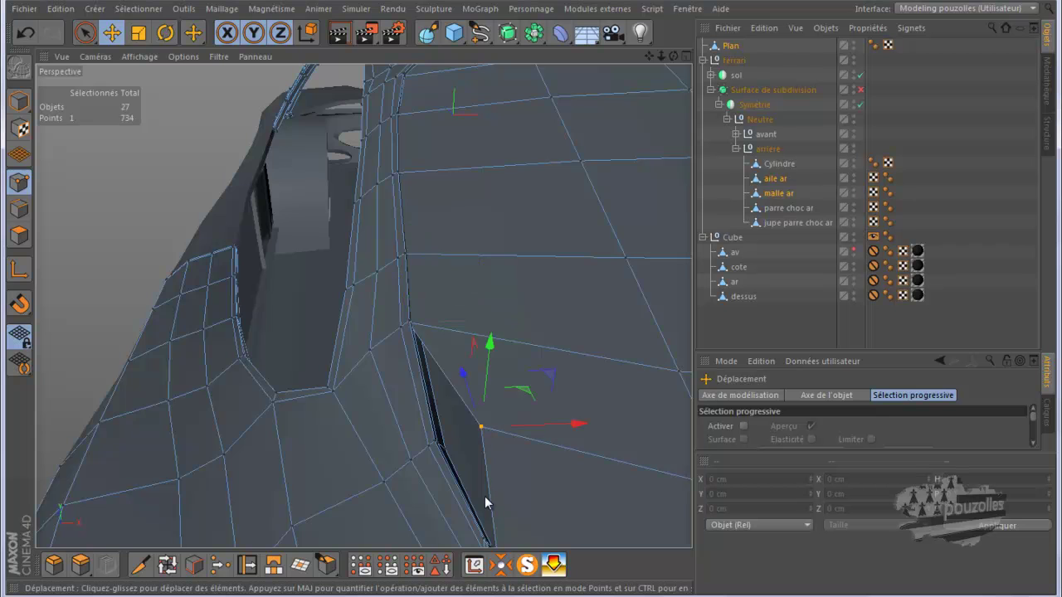
{"action": "scroll", "coordinate": [484, 492], "scroll_direction": "up", "scroll_amount": 5}
{"action": "scroll", "coordinate": [485, 496], "scroll_direction": "down", "scroll_amount": 4}
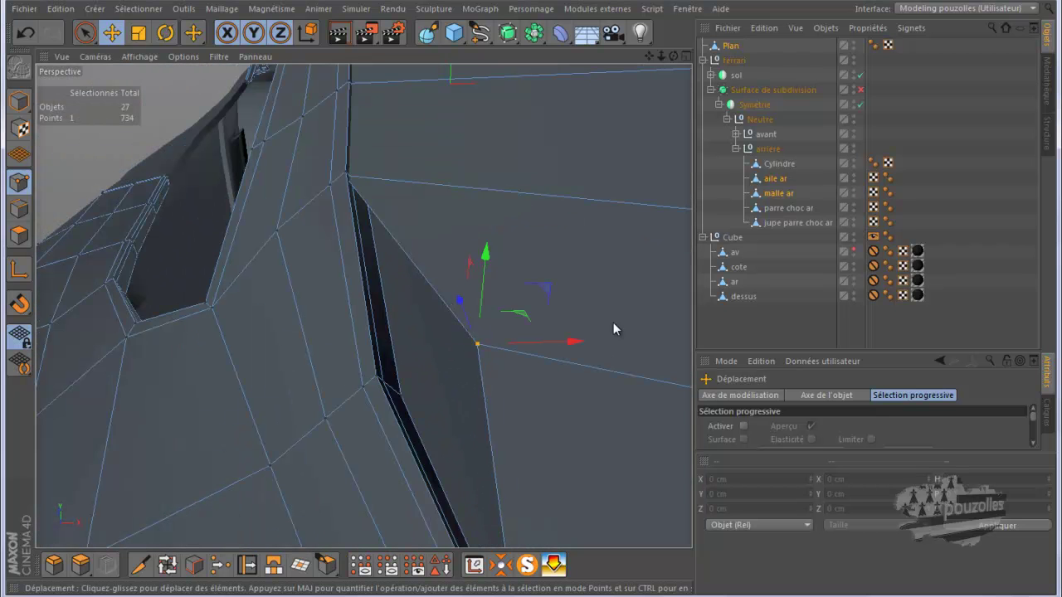
{"action": "left_click_drag", "start_coordinate": [553, 349], "coordinate": [461, 384]}
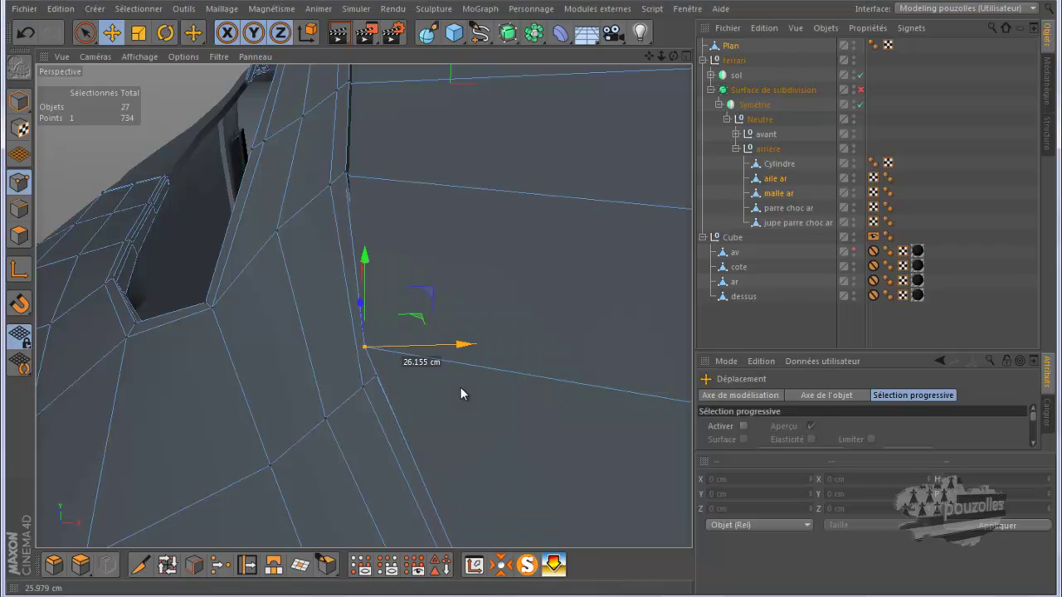
{"action": "left_click_drag", "start_coordinate": [368, 258], "coordinate": [368, 292]}
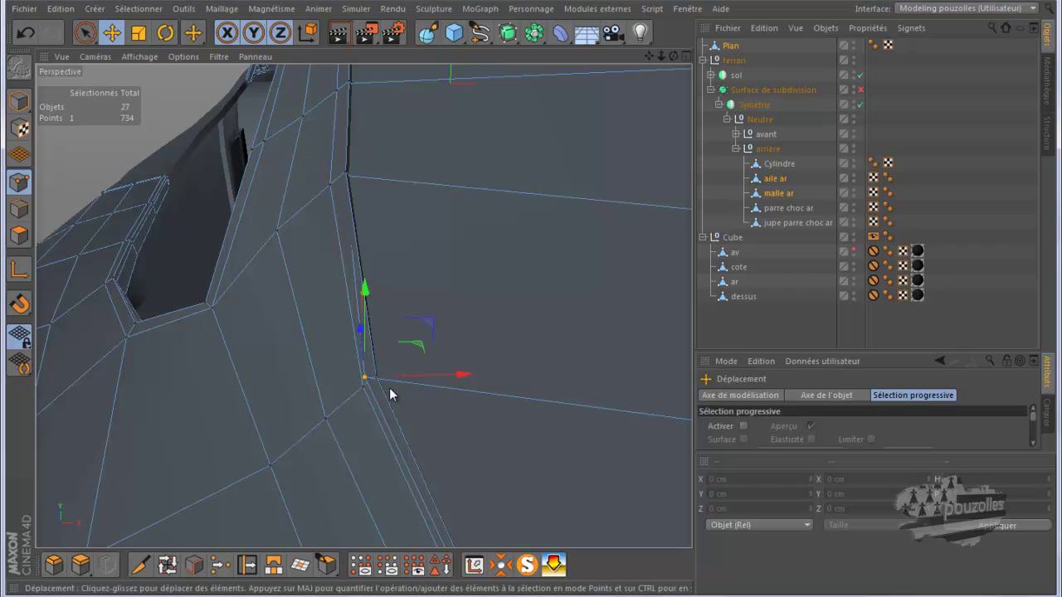
{"action": "scroll", "coordinate": [389, 388], "scroll_direction": "up", "scroll_amount": 5}
{"action": "left_click_drag", "start_coordinate": [438, 364], "coordinate": [465, 366]}
Step: Examine the rear window's fit and curvature against the roof, pillar and trunk from behind and from the side
{"action": "left_click_drag", "start_coordinate": [473, 321], "coordinate": [202, 346], "text": "alt"}
{"action": "scroll", "coordinate": [201, 347], "scroll_direction": "down", "scroll_amount": 8}
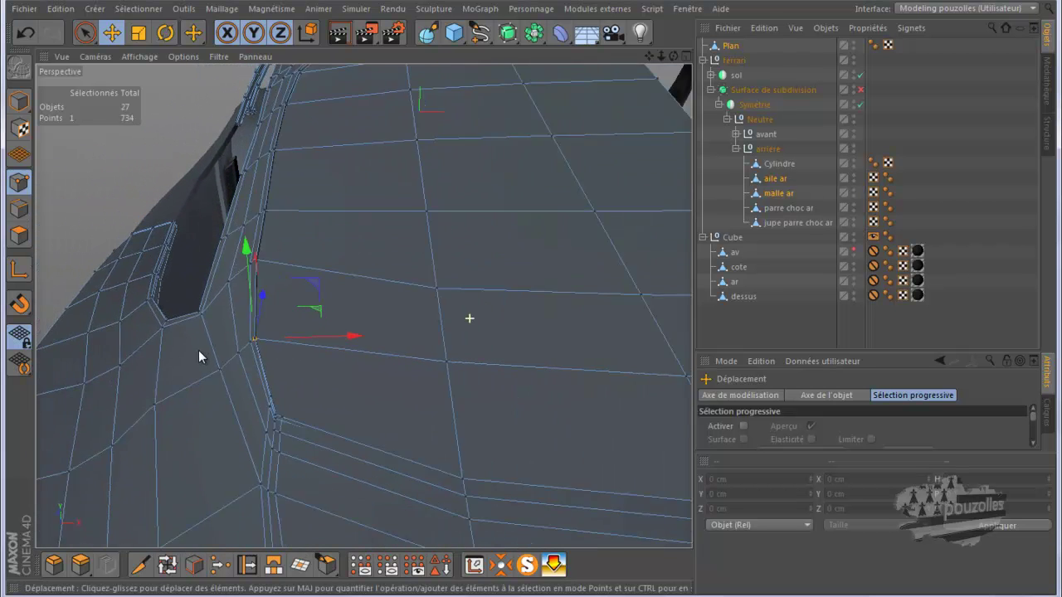
{"action": "scroll", "coordinate": [195, 355], "scroll_direction": "down", "scroll_amount": 2}
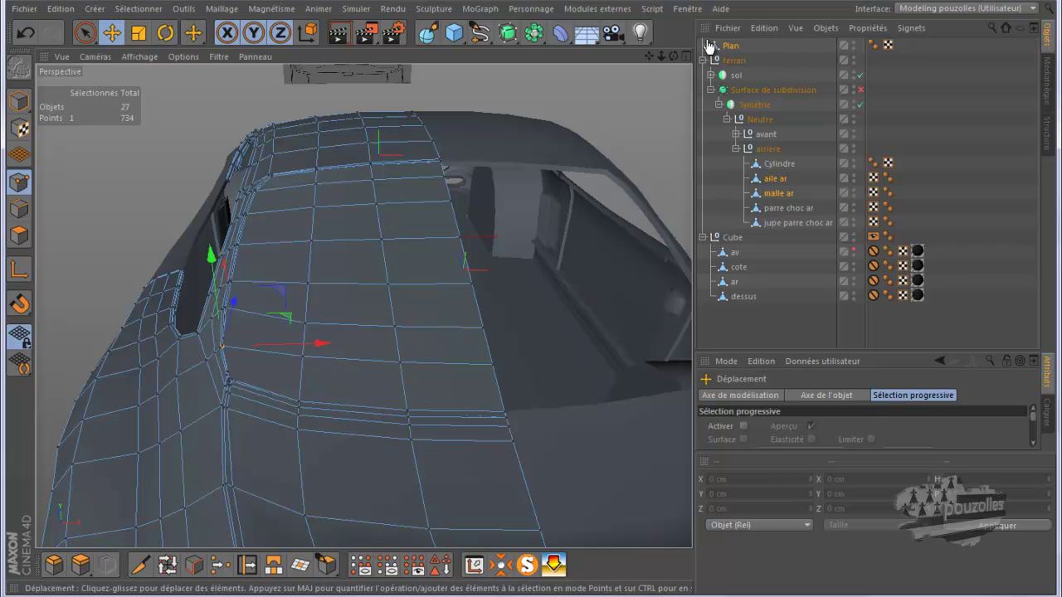
{"action": "mouse_move", "coordinate": [532, 299]}
{"action": "left_mouse_down", "text": "alt"}
{"action": "mouse_move", "coordinate": [551, 293]}
{"action": "mouse_move", "coordinate": [531, 300]}
{"action": "left_mouse_up", "text": "alt"}
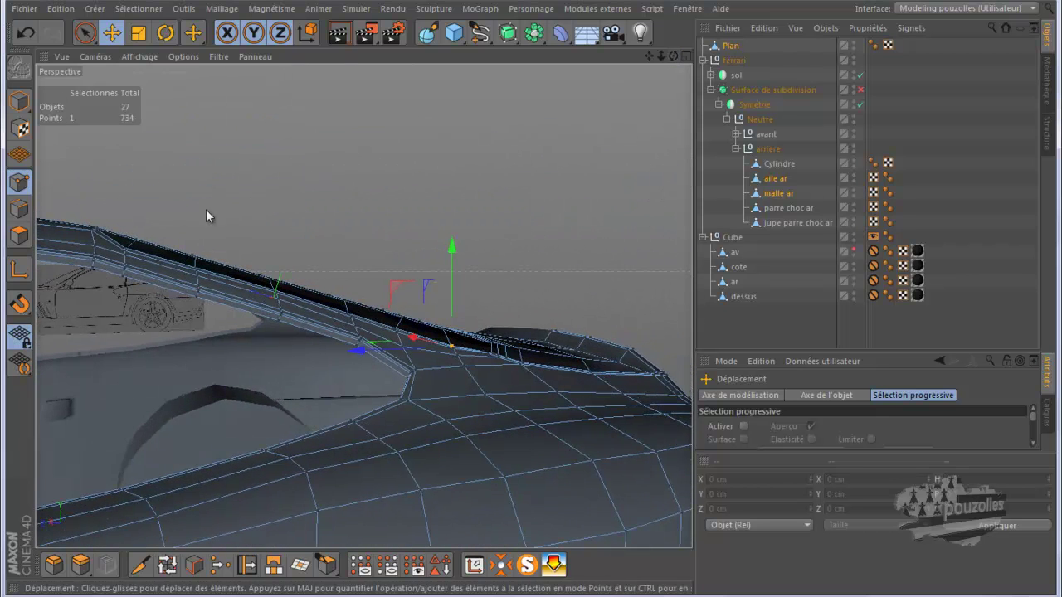
{"action": "mouse_move", "coordinate": [673, 58]}
{"action": "left_mouse_down"}
{"action": "mouse_move", "coordinate": [530, 300]}
{"action": "mouse_move", "coordinate": [670, 61]}
{"action": "left_mouse_up"}
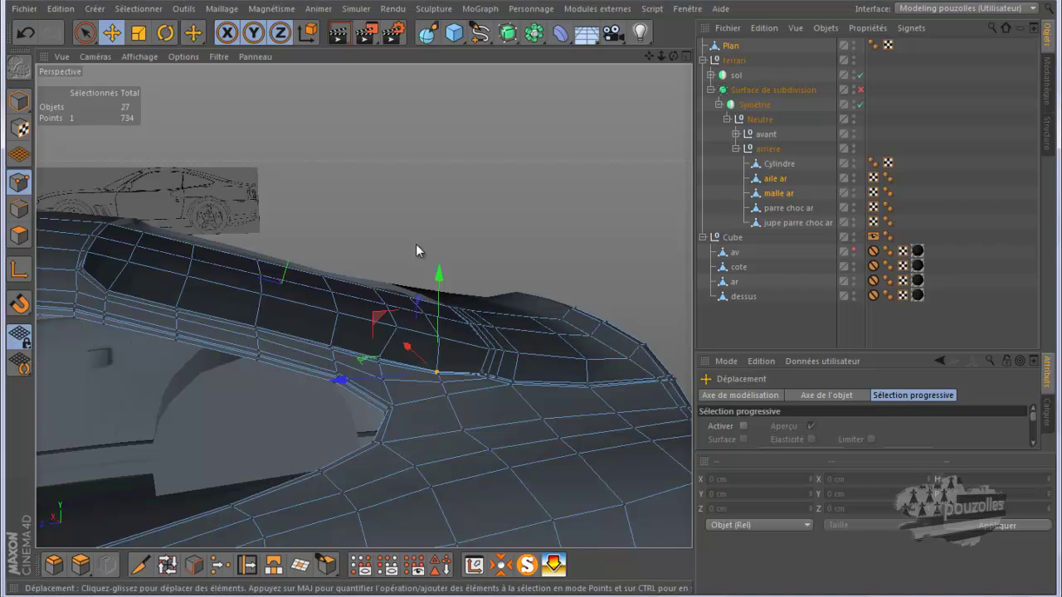
Step: In the Left view, align the second point of the rear window's upper edge with the blueprint line
{"action": "left_click_drag", "start_coordinate": [677, 56], "coordinate": [531, 299]}
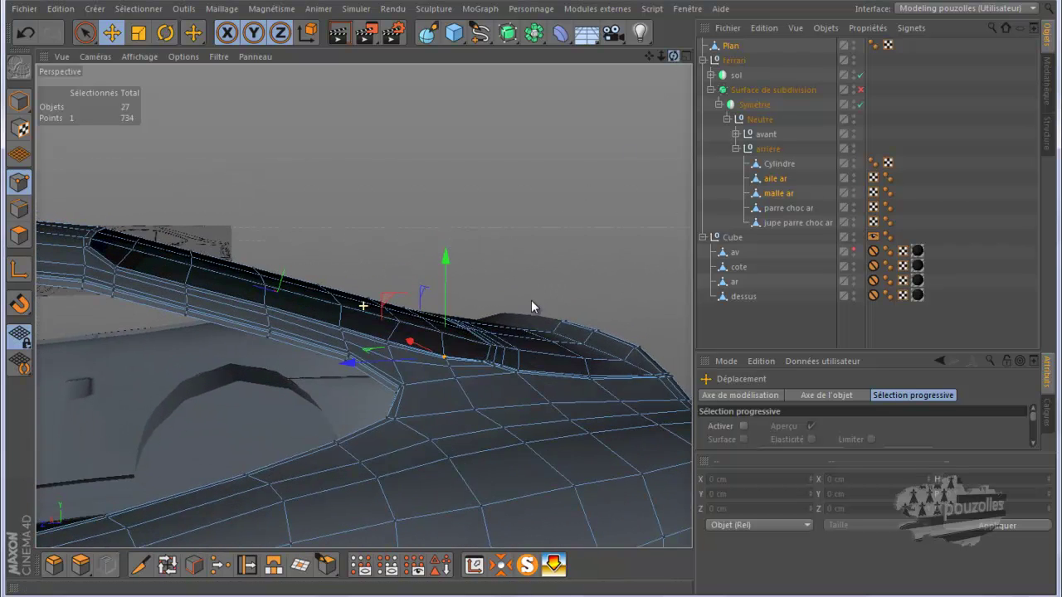
{"action": "middle_click", "coordinate": [157, 349]}
{"action": "middle_click", "coordinate": [239, 399]}
{"action": "scroll", "coordinate": [370, 209], "scroll_direction": "up", "scroll_amount": 3}
{"action": "scroll", "coordinate": [172, 197], "scroll_direction": "up", "scroll_amount": 3}
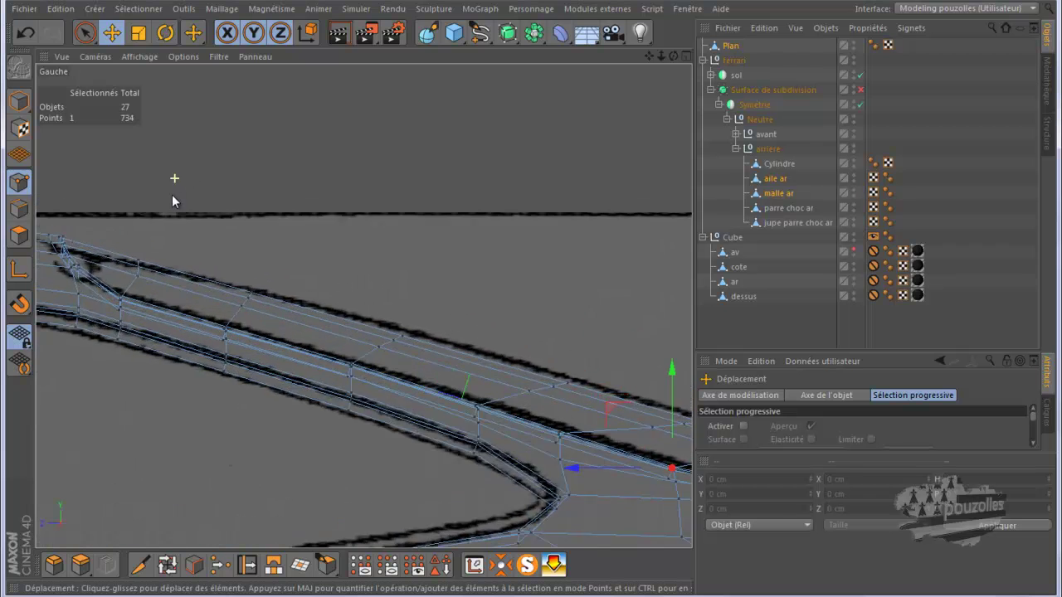
{"action": "scroll", "coordinate": [226, 258], "scroll_direction": "down", "scroll_amount": 1}
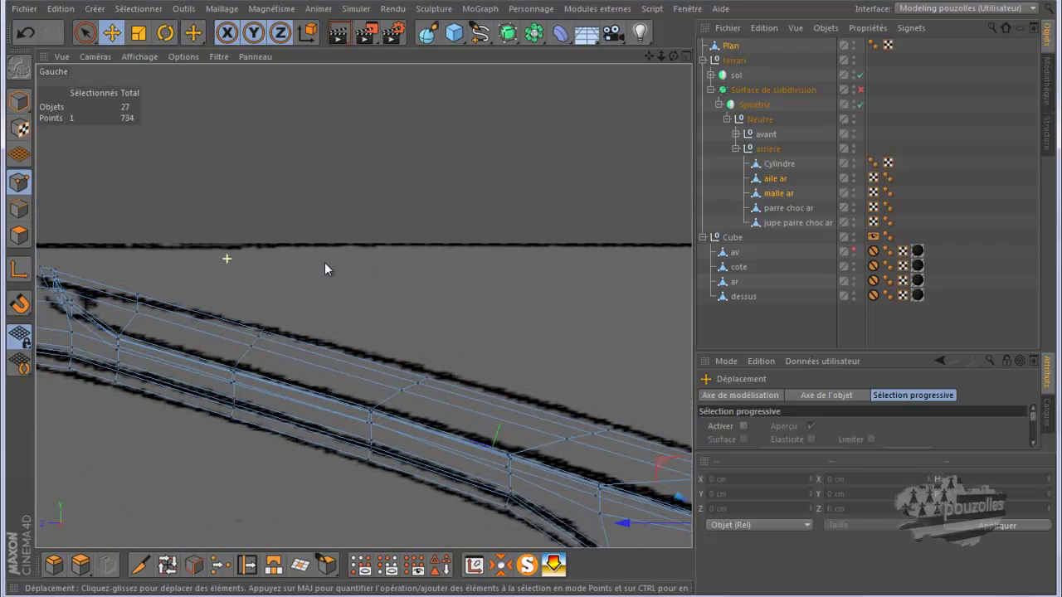
{"action": "scroll", "coordinate": [325, 263], "scroll_direction": "down", "scroll_amount": 1}
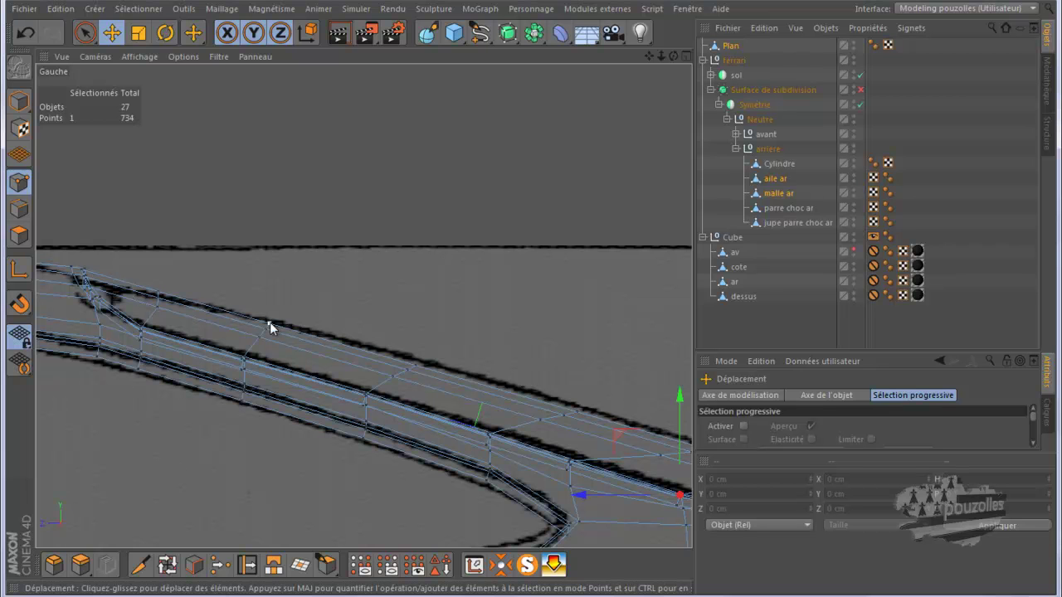
{"action": "left_click_drag", "start_coordinate": [268, 270], "coordinate": [270, 264]}
{"action": "left_click_drag", "start_coordinate": [269, 265], "coordinate": [269, 267]}
Step: Raise the next three upper-edge points of the rear window, working toward the tail, onto the blueprint line
{"action": "left_click", "coordinate": [416, 363]}
{"action": "left_click_drag", "start_coordinate": [415, 305], "coordinate": [416, 299]}
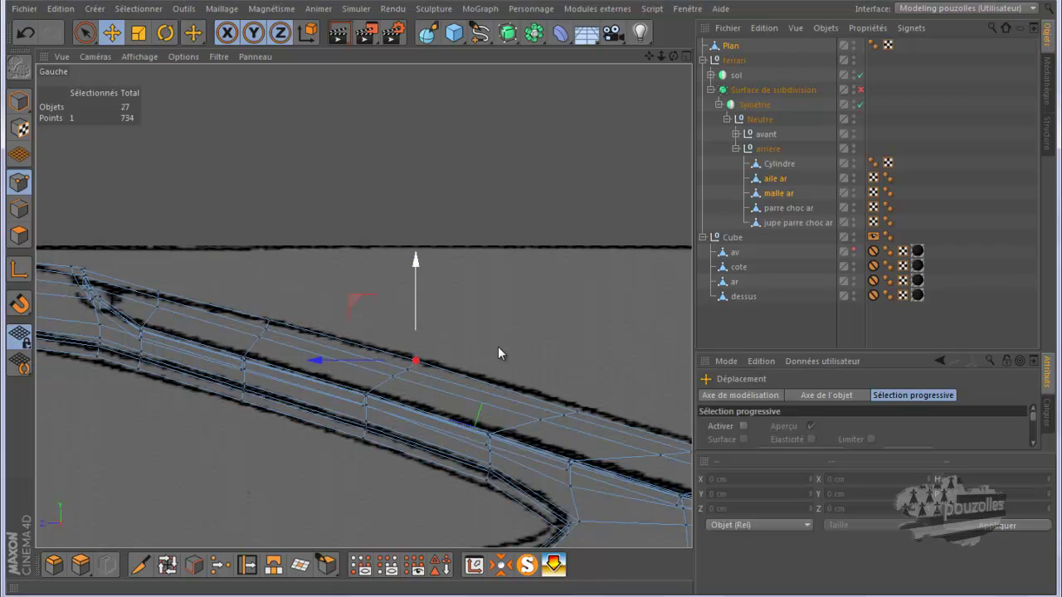
{"action": "left_click", "coordinate": [577, 412]}
{"action": "left_click_drag", "start_coordinate": [577, 340], "coordinate": [576, 337]}
{"action": "left_click_drag", "start_coordinate": [647, 55], "coordinate": [612, 98]}
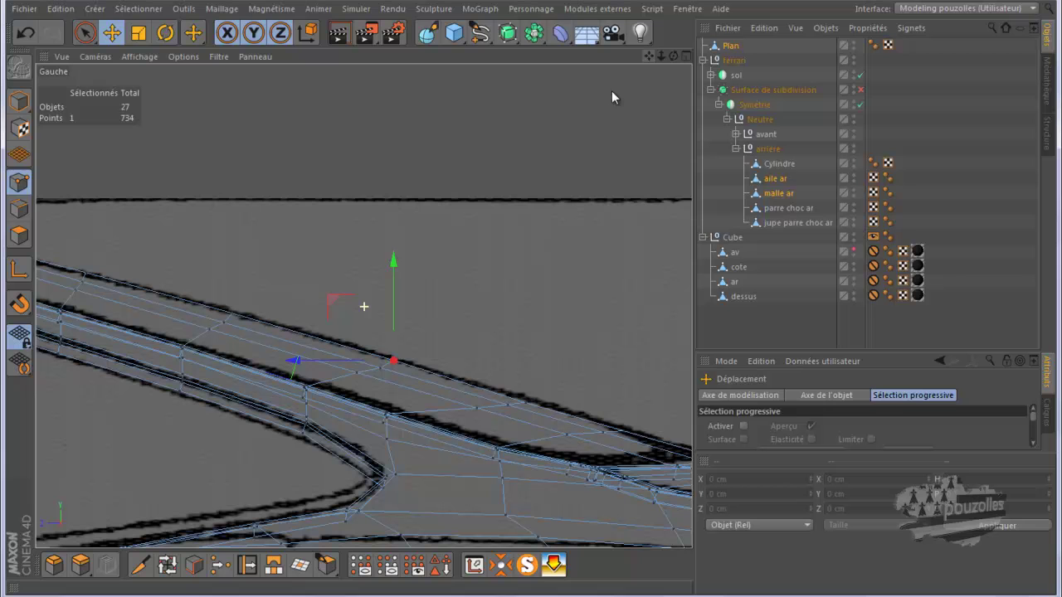
{"action": "left_click", "coordinate": [526, 376]}
{"action": "left_click_drag", "start_coordinate": [521, 344], "coordinate": [521, 339]}
Step: Lower the front upper-edge point of the rear window slightly and raise the next two points just below the edge
{"action": "scroll", "coordinate": [530, 328], "scroll_direction": "down", "scroll_amount": 2}
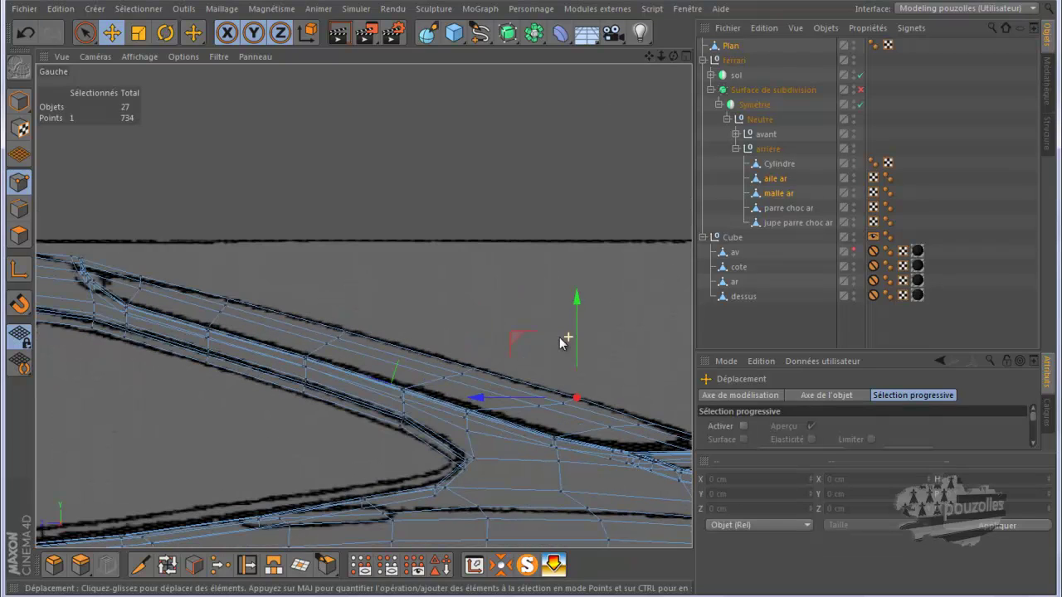
{"action": "scroll", "coordinate": [120, 265], "scroll_direction": "up", "scroll_amount": 2}
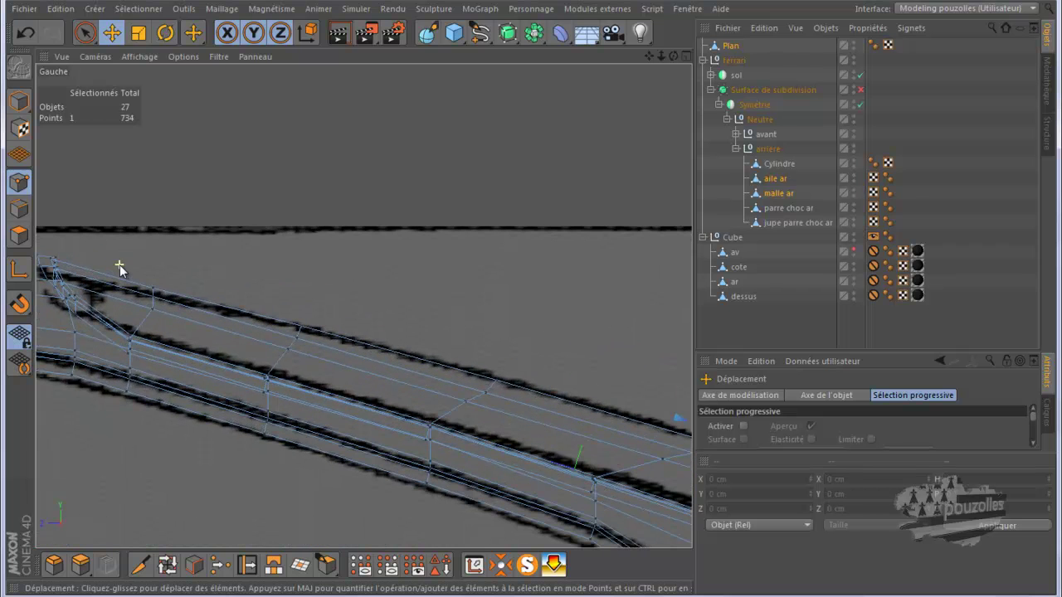
{"action": "left_click", "coordinate": [153, 296]}
{"action": "left_click_drag", "start_coordinate": [151, 248], "coordinate": [154, 256]}
{"action": "left_click", "coordinate": [296, 338]}
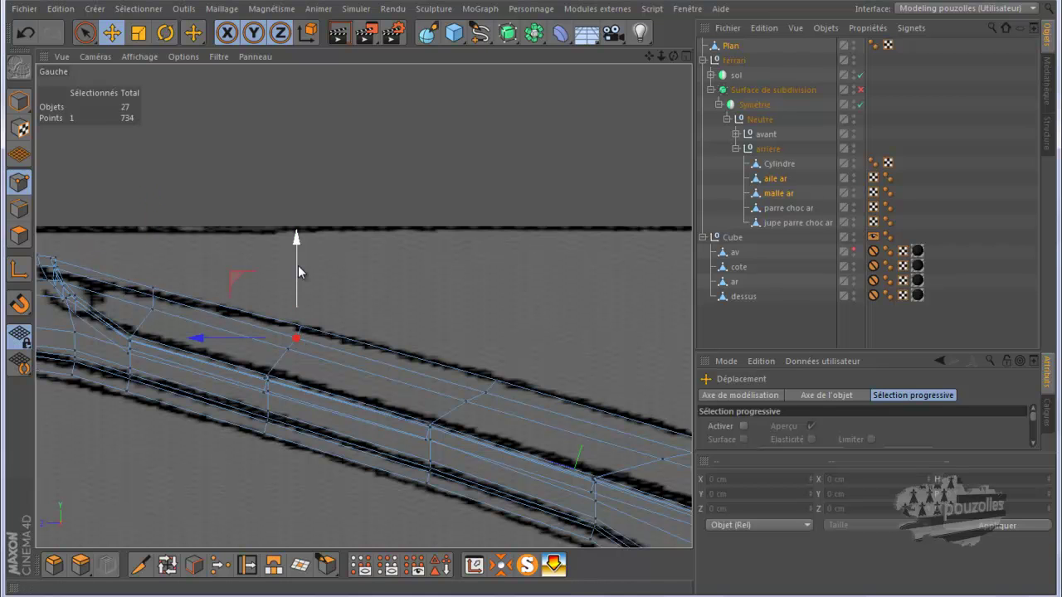
{"action": "left_click_drag", "start_coordinate": [298, 265], "coordinate": [298, 261]}
{"action": "left_click", "coordinate": [481, 390]}
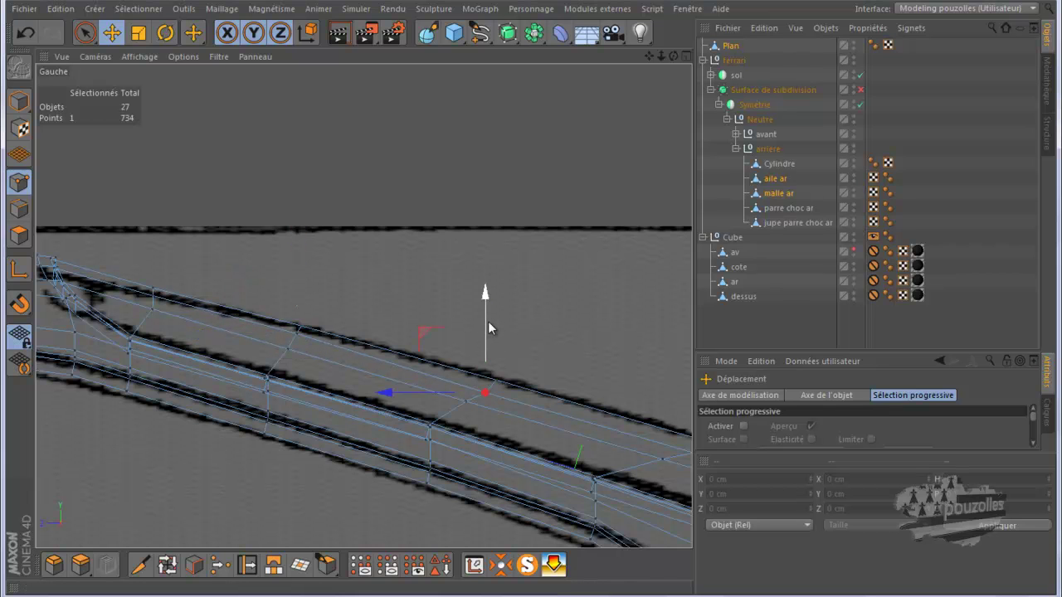
{"action": "left_click_drag", "start_coordinate": [487, 321], "coordinate": [488, 314]}
Step: Adjust the height of the following two points just below the window's upper edge, toward the tail
{"action": "middle_click_drag", "start_coordinate": [690, 464], "coordinate": [573, 416]}
{"action": "left_click", "coordinate": [498, 384]}
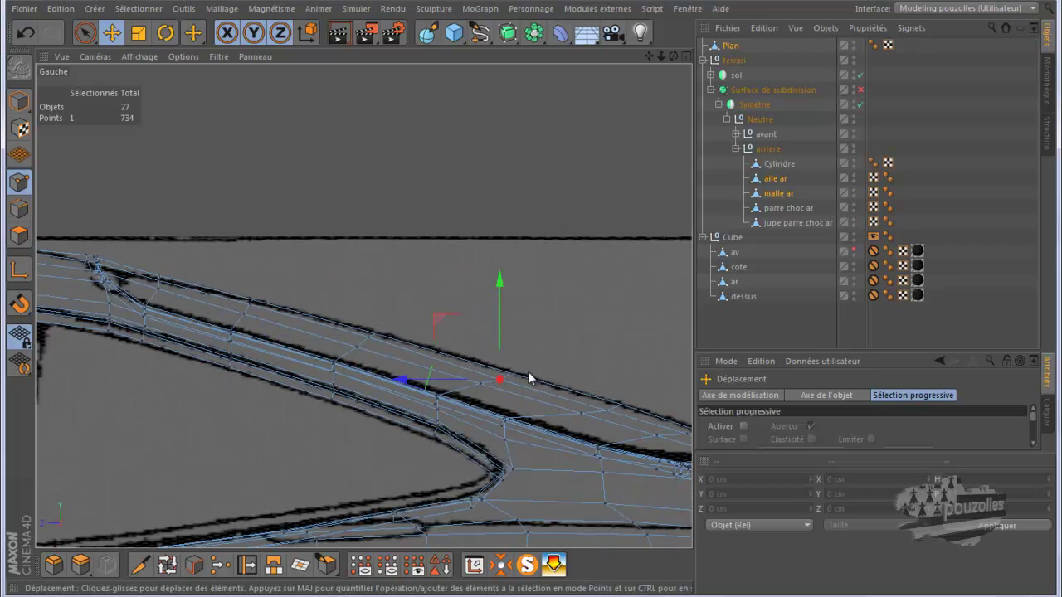
{"action": "scroll", "coordinate": [522, 374], "scroll_direction": "up", "scroll_amount": 4}
{"action": "left_click_drag", "start_coordinate": [482, 343], "coordinate": [483, 342]}
{"action": "left_click", "coordinate": [647, 430]}
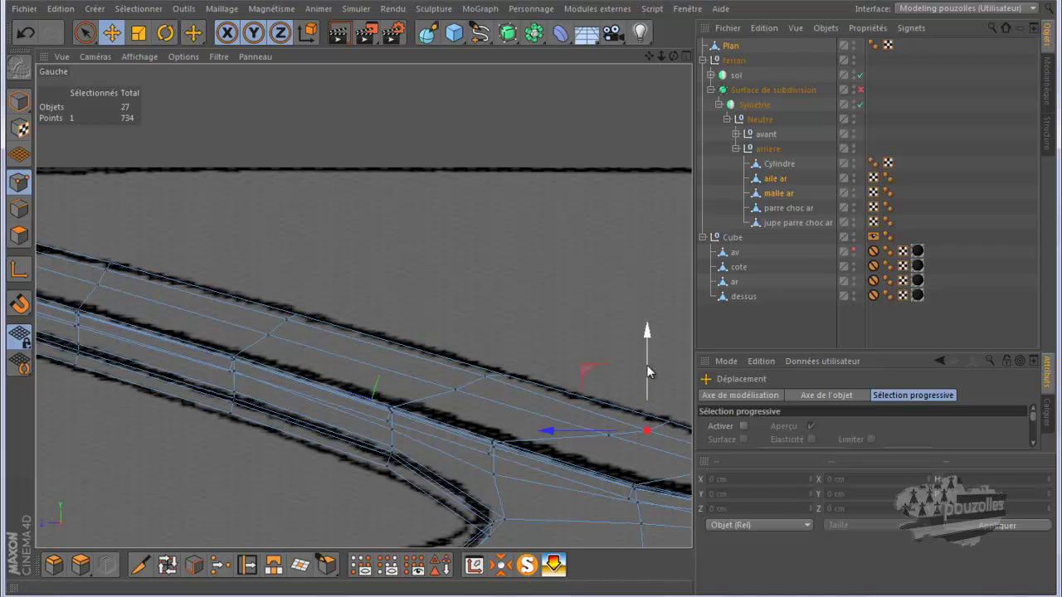
{"action": "left_click_drag", "start_coordinate": [646, 365], "coordinate": [646, 359]}
Step: Fine-tune the height of the rearmost point below the window's upper edge and its neighbour toward the roof
{"action": "left_click_drag", "start_coordinate": [649, 56], "coordinate": [498, 33]}
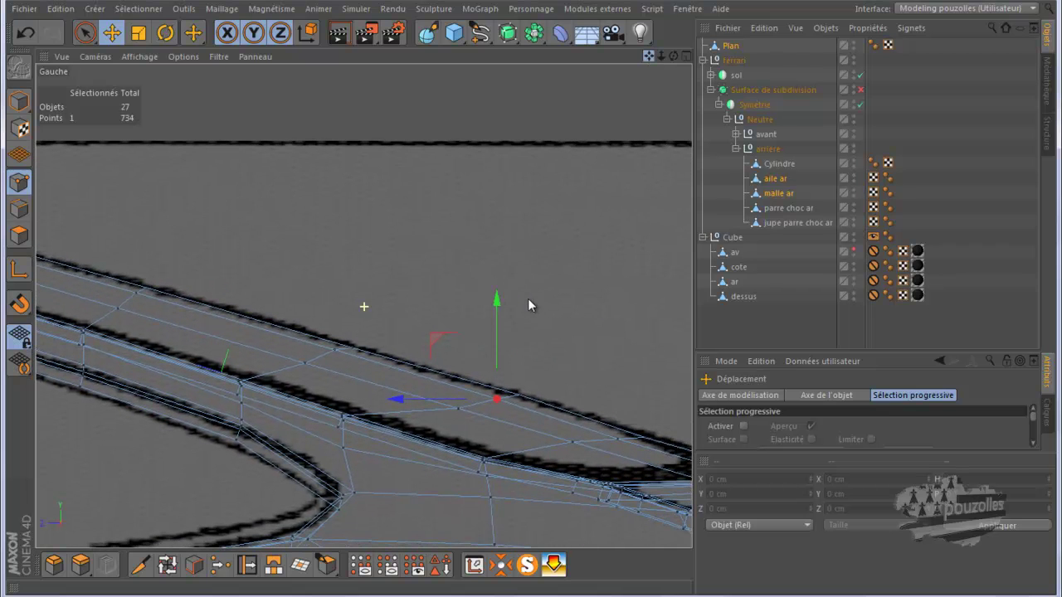
{"action": "left_click", "coordinate": [644, 437]}
{"action": "left_click_drag", "start_coordinate": [647, 403], "coordinate": [613, 375]}
{"action": "left_click", "coordinate": [618, 436]}
{"action": "left_click", "coordinate": [497, 399]}
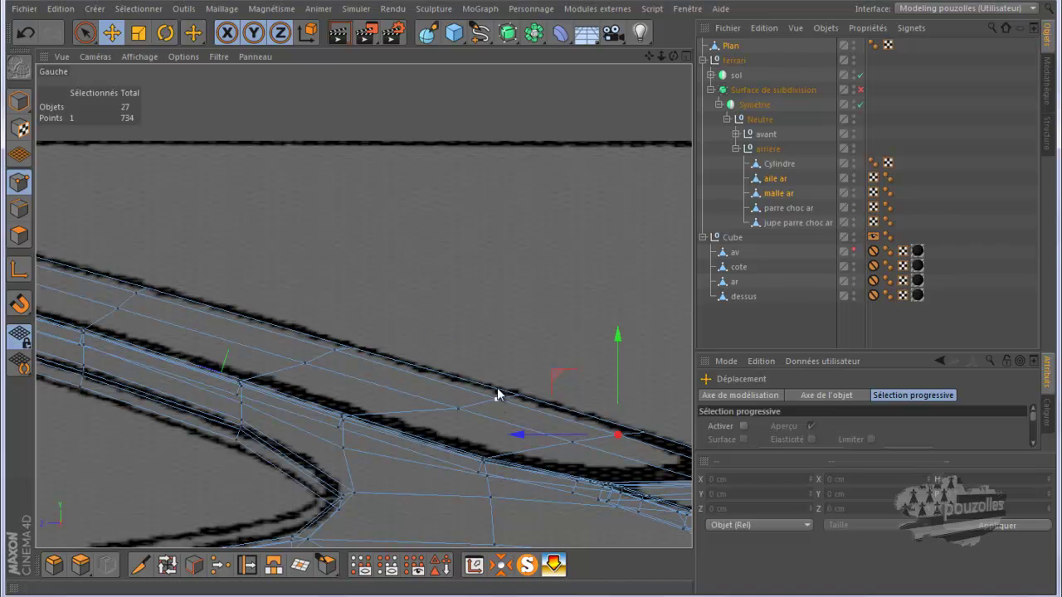
{"action": "left_click_drag", "start_coordinate": [495, 353], "coordinate": [495, 352]}
Step: Raise the two rearmost points of the window's inner row to smooth the slope in side view
{"action": "left_click", "coordinate": [572, 440]}
{"action": "left_click_drag", "start_coordinate": [571, 370], "coordinate": [569, 368]}
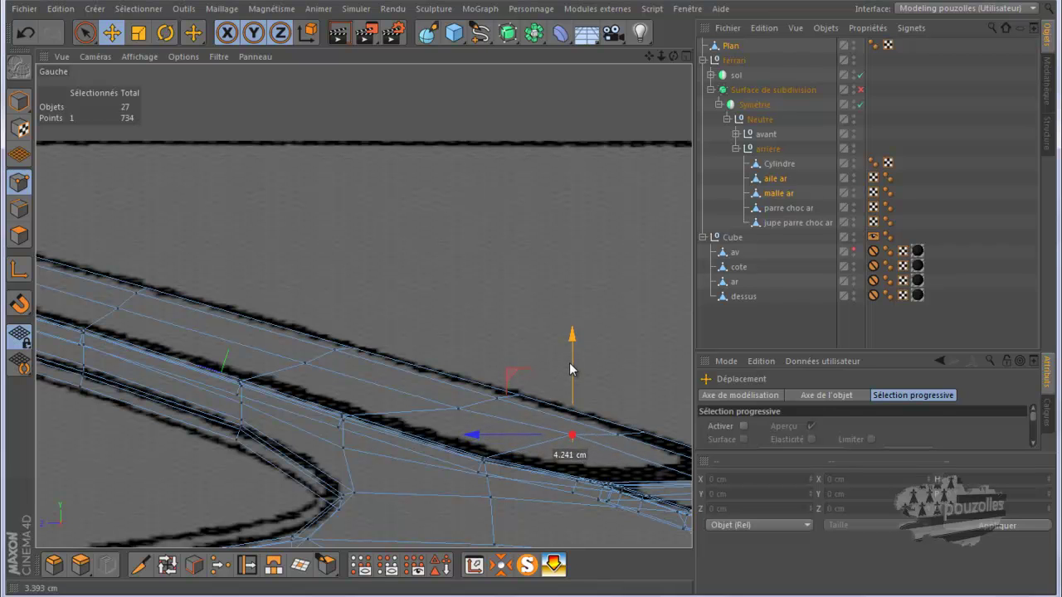
{"action": "left_click_drag", "start_coordinate": [571, 370], "coordinate": [569, 370]}
{"action": "scroll", "coordinate": [579, 321], "scroll_direction": "down", "scroll_amount": 2}
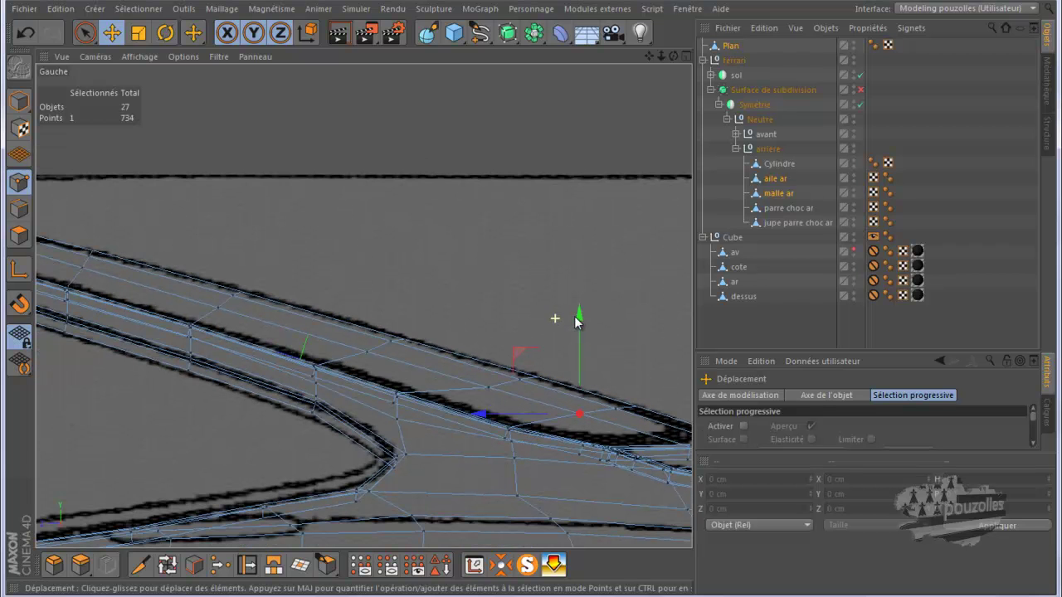
{"action": "left_click", "coordinate": [488, 387]}
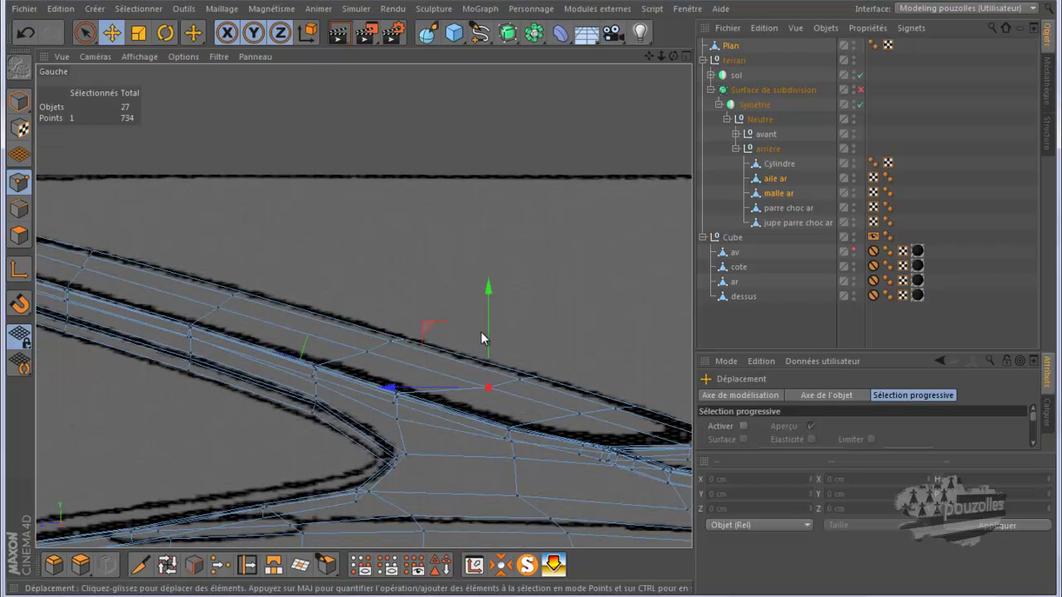
{"action": "left_click_drag", "start_coordinate": [488, 307], "coordinate": [488, 304]}
Step: Raise three points along the window's inner row, from the tail side toward the roof, to even out the curve
{"action": "left_click", "coordinate": [367, 350]}
{"action": "left_click_drag", "start_coordinate": [368, 292], "coordinate": [368, 290]}
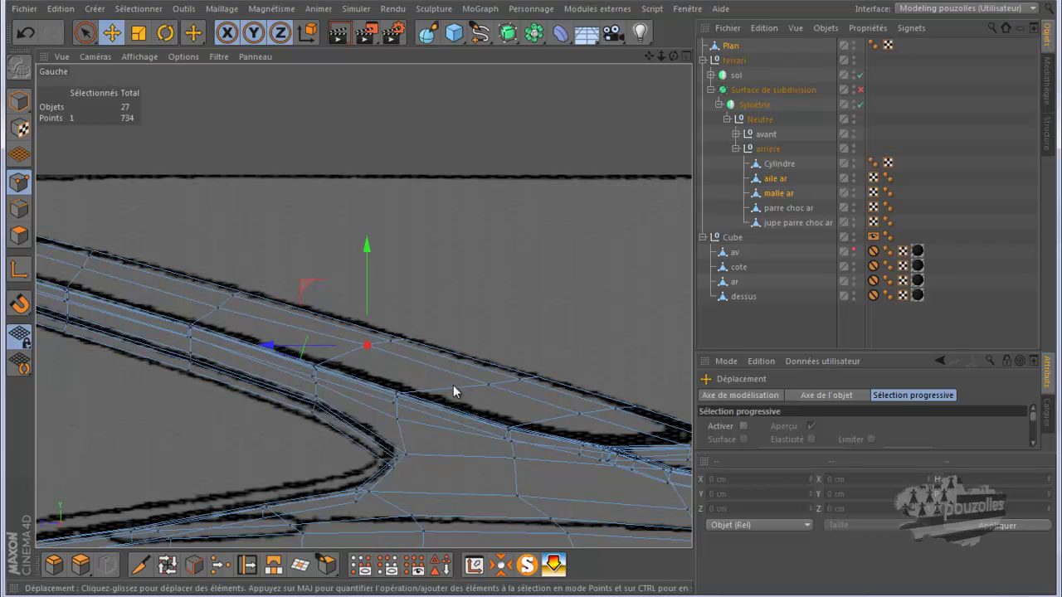
{"action": "left_click", "coordinate": [488, 385]}
{"action": "left_click_drag", "start_coordinate": [487, 325], "coordinate": [487, 322]}
{"action": "left_click", "coordinate": [217, 308]}
{"action": "left_click_drag", "start_coordinate": [215, 245], "coordinate": [218, 240]}
Step: Lower the inner-row point nearest the roof slightly to continue the window's curve
{"action": "left_click_drag", "start_coordinate": [649, 56], "coordinate": [329, 299]}
{"action": "left_click", "coordinate": [348, 377]}
{"action": "left_click", "coordinate": [245, 345]}
{"action": "left_click_drag", "start_coordinate": [244, 285], "coordinate": [245, 286]}
Step: In the Perspective view, raise the inner point in the middle of the rear window slightly
{"action": "middle_click", "coordinate": [175, 350]}
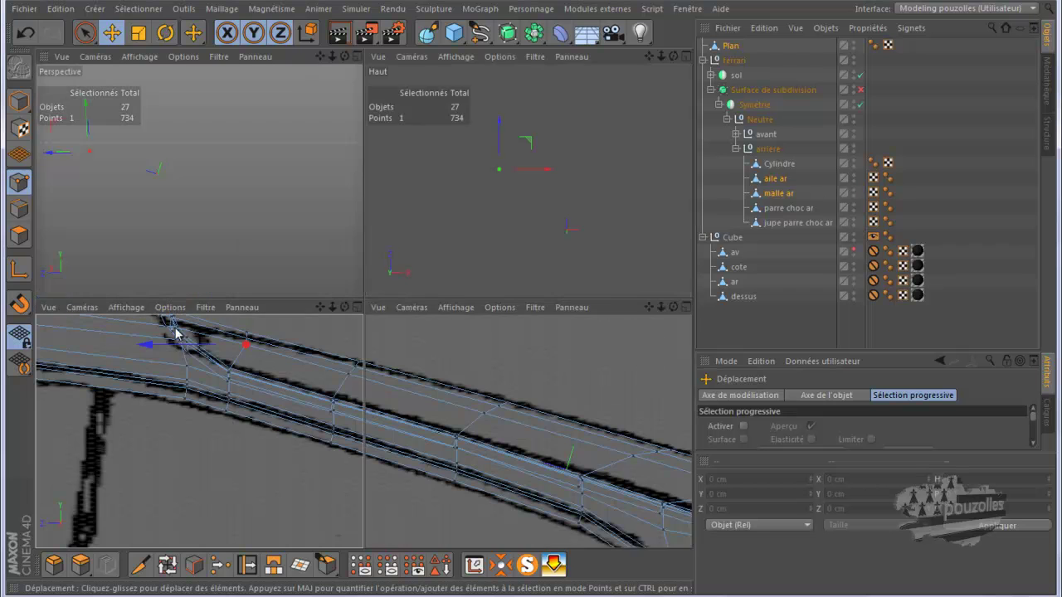
{"action": "middle_click", "coordinate": [188, 262]}
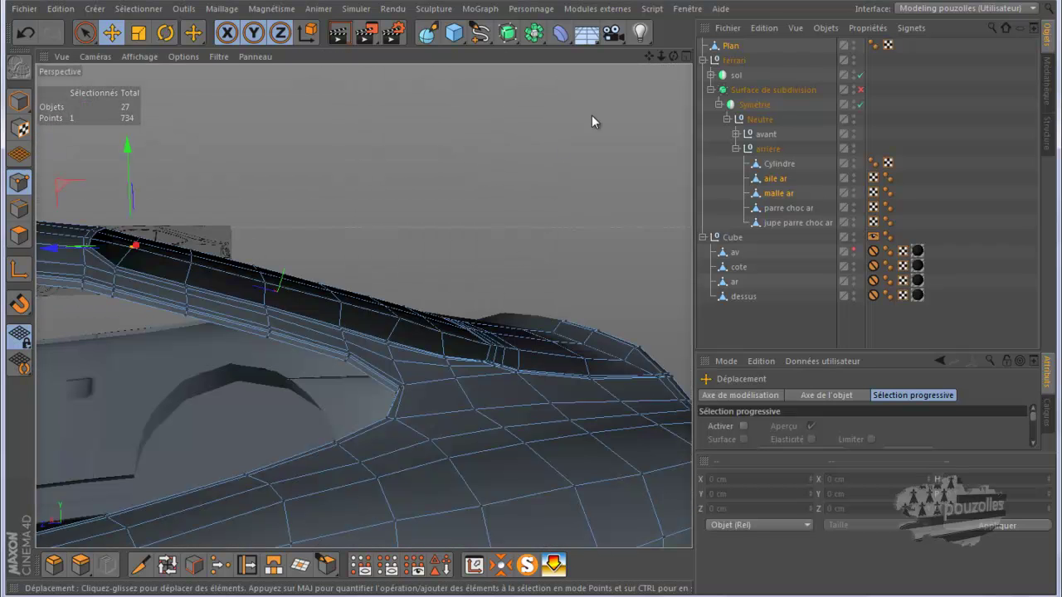
{"action": "left_click_drag", "start_coordinate": [673, 55], "coordinate": [531, 301]}
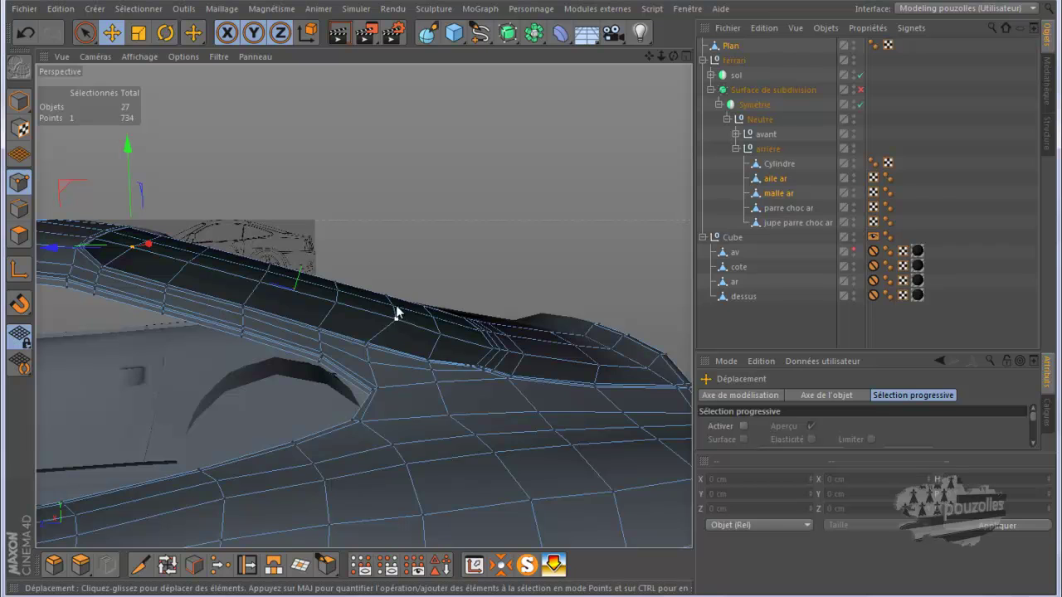
{"action": "left_click", "coordinate": [397, 319]}
{"action": "left_click", "coordinate": [336, 302]}
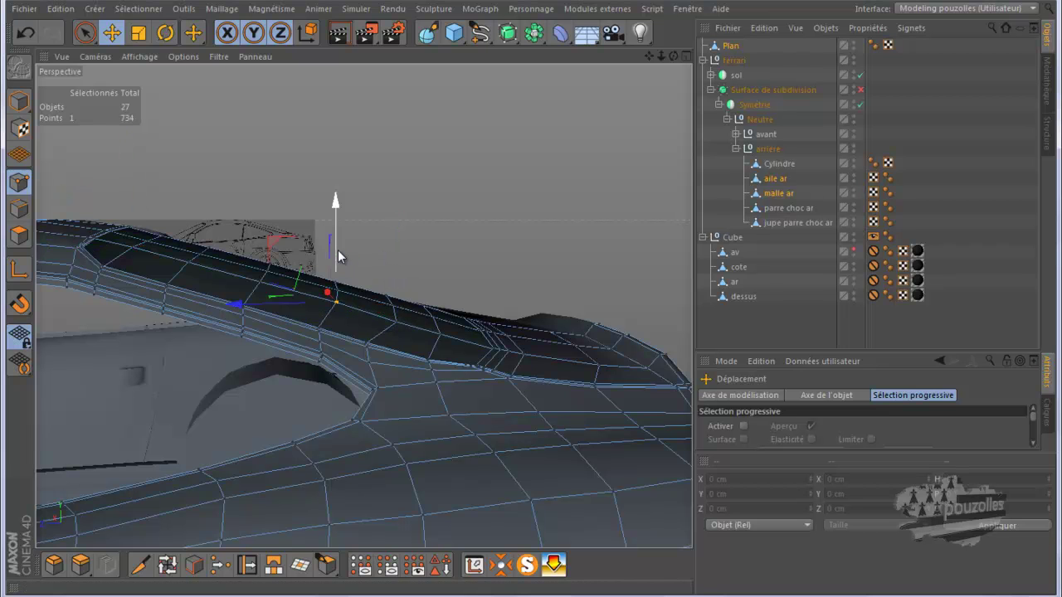
{"action": "left_click_drag", "start_coordinate": [339, 257], "coordinate": [338, 253]}
{"action": "mouse_move", "coordinate": [671, 58]}
{"action": "left_mouse_down"}
{"action": "mouse_move", "coordinate": [526, 307]}
{"action": "mouse_move", "coordinate": [676, 58]}
{"action": "left_mouse_up"}
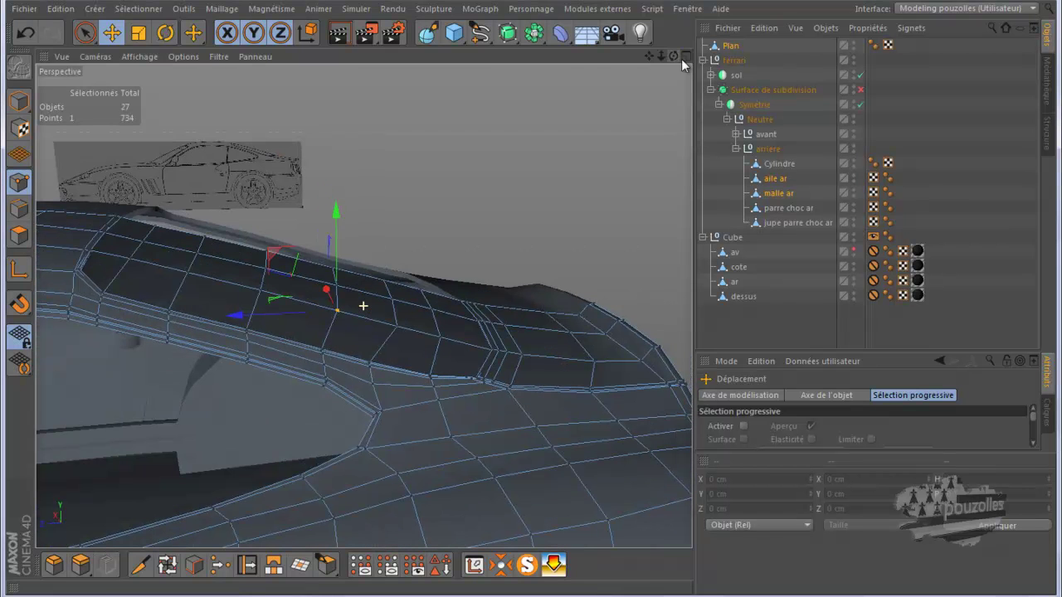
Step: Enable the subdivision surface and deselect all objects to inspect the smoothed rear of the car
{"action": "left_click", "coordinate": [860, 90]}
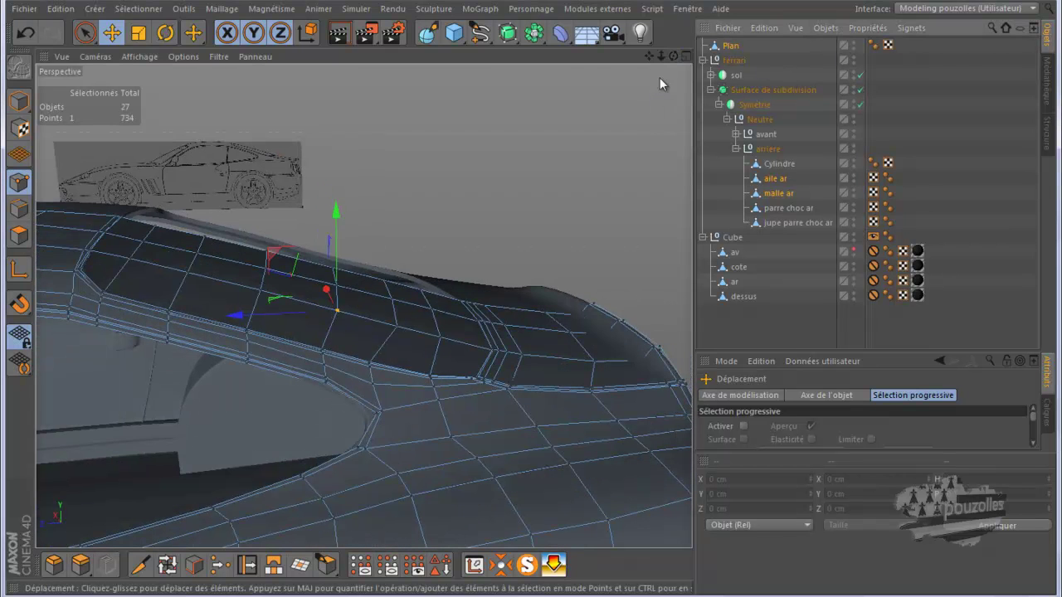
{"action": "left_click", "coordinate": [745, 344]}
{"action": "left_click_drag", "start_coordinate": [671, 56], "coordinate": [534, 303]}
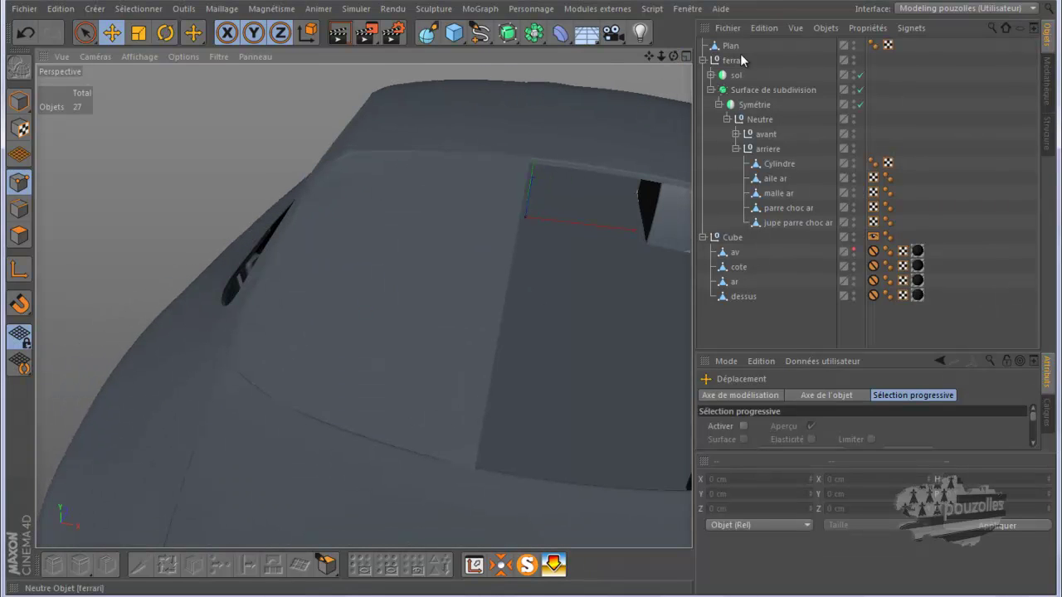
Step: Rename the Plan object "vitre ar" and place it in the arriere group below jupe parre choc ar
{"action": "left_click", "coordinate": [734, 46]}
{"action": "key", "text": "BackSpace"}
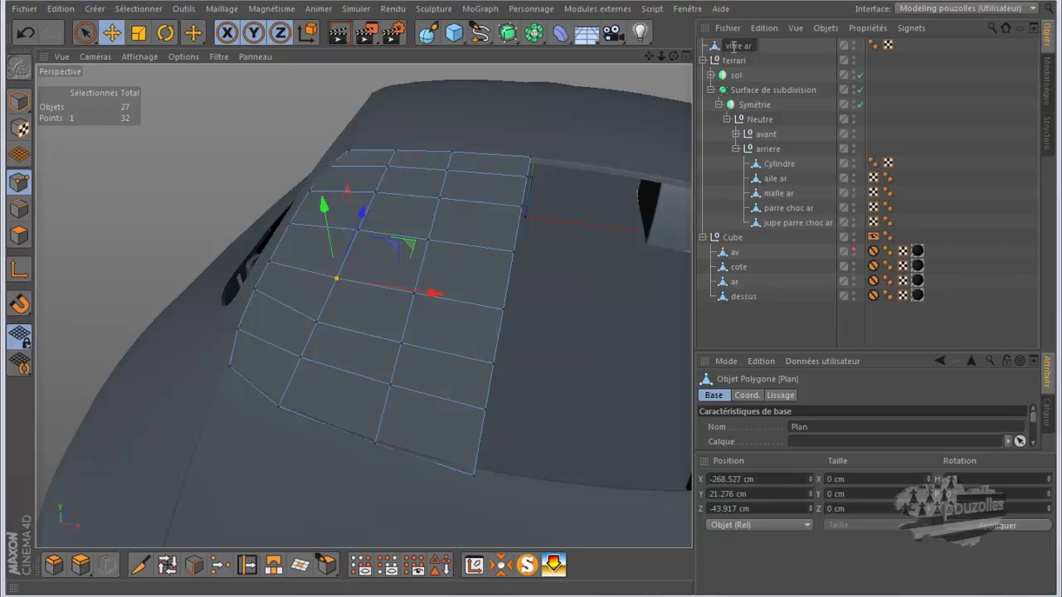
{"action": "key", "text": "Return"}
{"action": "left_click_drag", "start_coordinate": [717, 49], "coordinate": [774, 231]}
Step: Try to move the outer lower corner point of vitre ar rearward and outward to close the gap with the body
{"action": "right_click_drag", "start_coordinate": [338, 237], "coordinate": [246, 237], "text": "alt"}
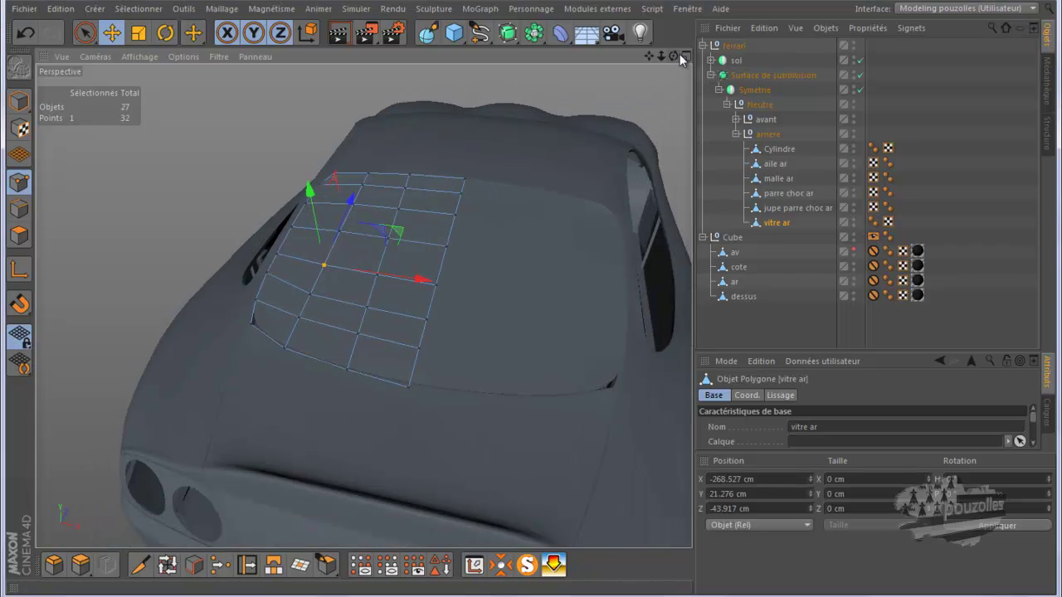
{"action": "left_click_drag", "start_coordinate": [672, 57], "coordinate": [514, 298]}
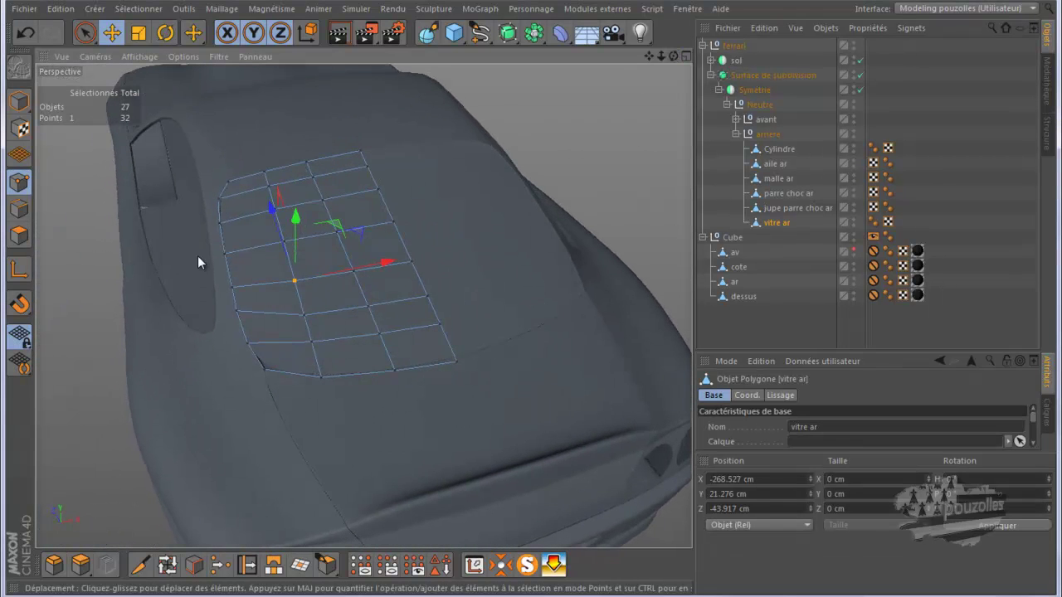
{"action": "scroll", "coordinate": [202, 229], "scroll_direction": "up", "scroll_amount": 2}
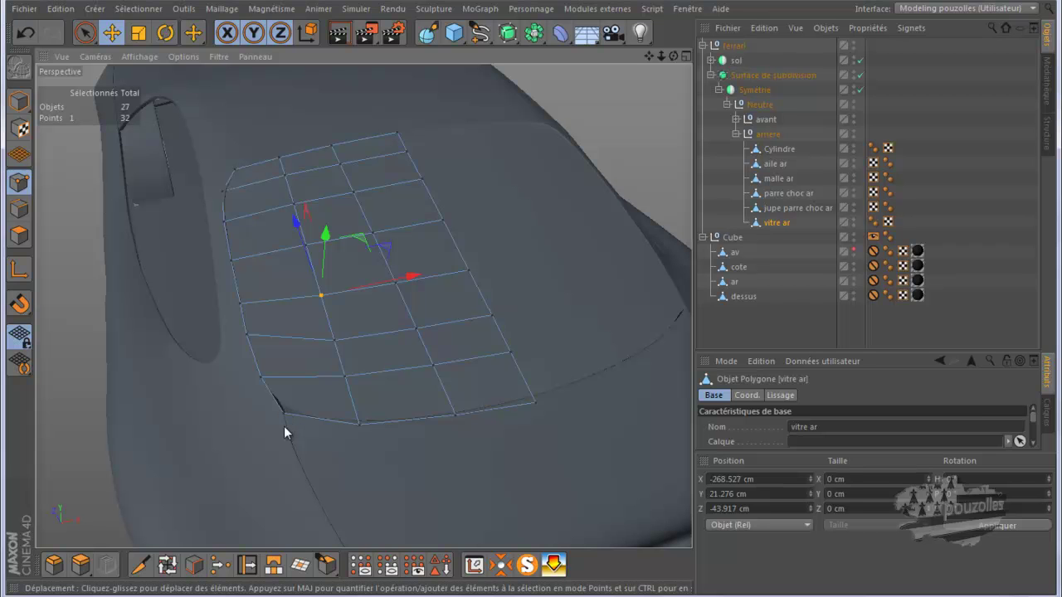
{"action": "left_click", "coordinate": [282, 416]}
{"action": "scroll", "coordinate": [233, 400], "scroll_direction": "up", "scroll_amount": 5}
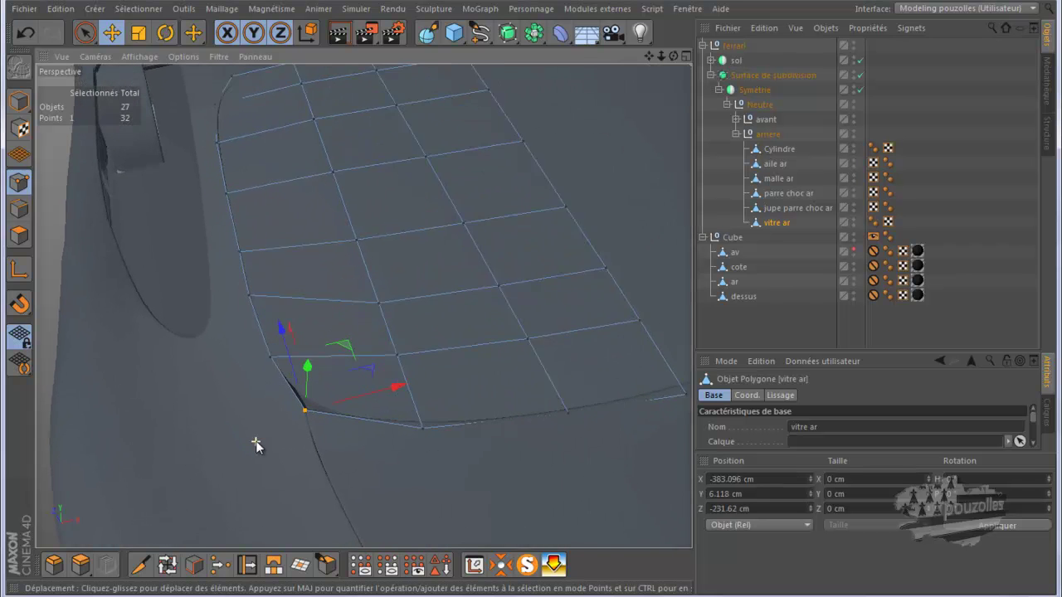
{"action": "scroll", "coordinate": [255, 440], "scroll_direction": "up", "scroll_amount": 3}
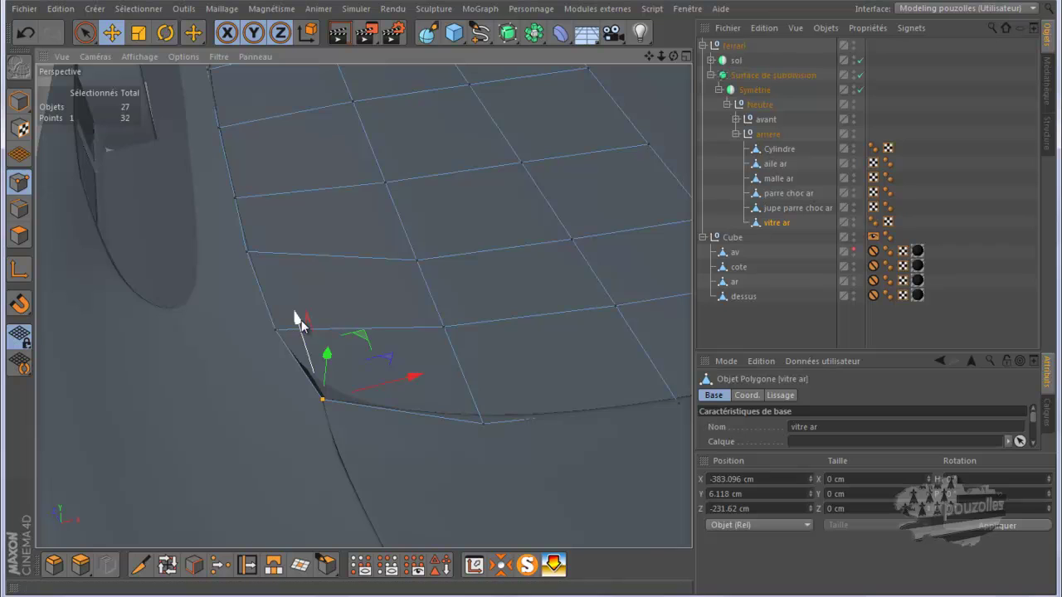
{"action": "left_click_drag", "start_coordinate": [297, 317], "coordinate": [301, 330]}
{"action": "left_click_drag", "start_coordinate": [417, 384], "coordinate": [407, 403]}
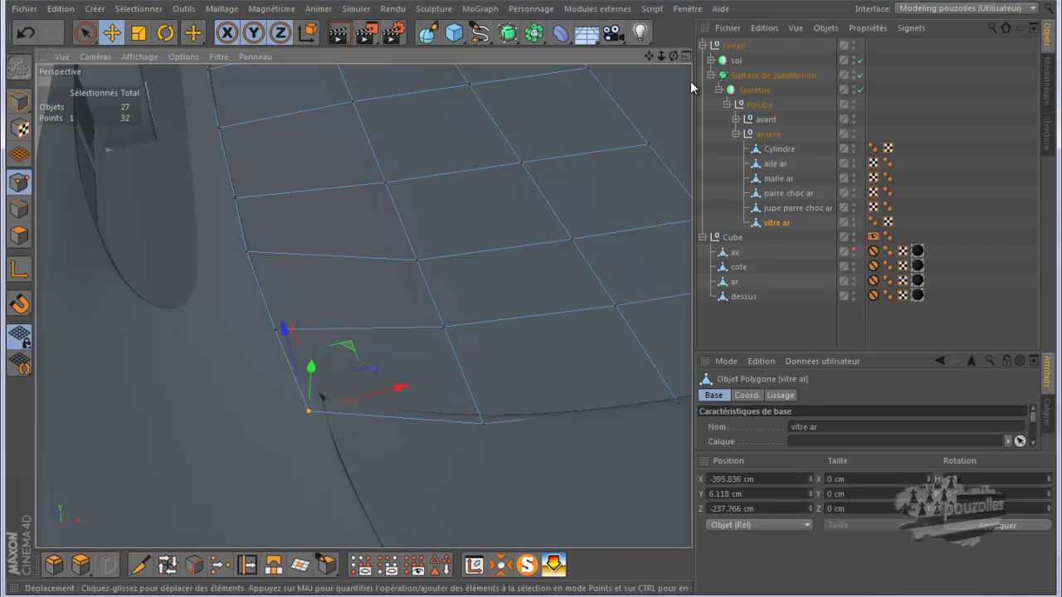
Step: Check the lower corner of the rear window from the side and undo both moves of its corner point
{"action": "left_click_drag", "start_coordinate": [672, 56], "coordinate": [532, 307]}
{"action": "left_click", "coordinate": [25, 33]}
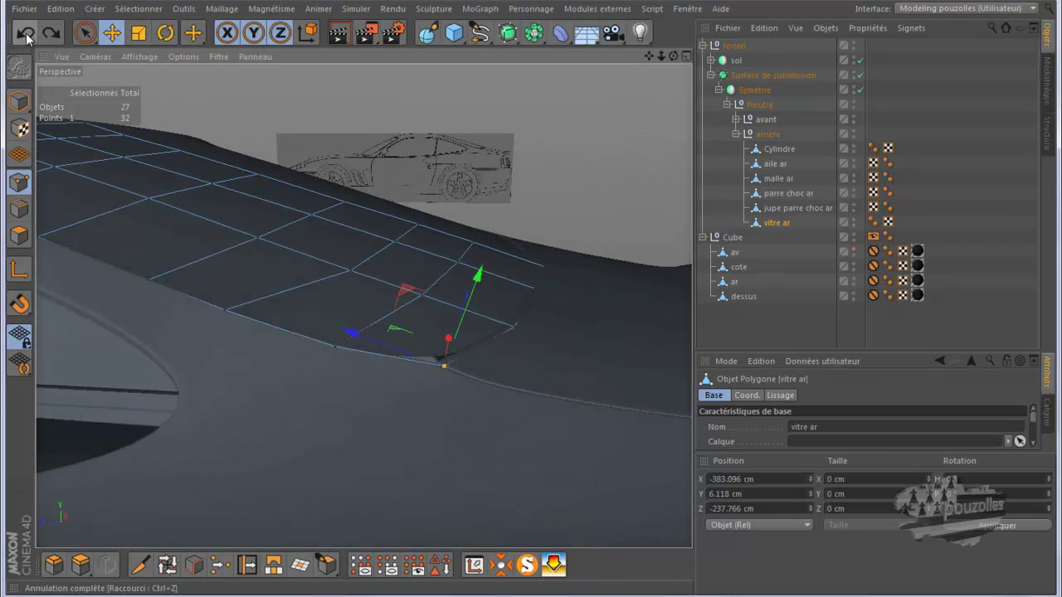
{"action": "left_click", "coordinate": [26, 33]}
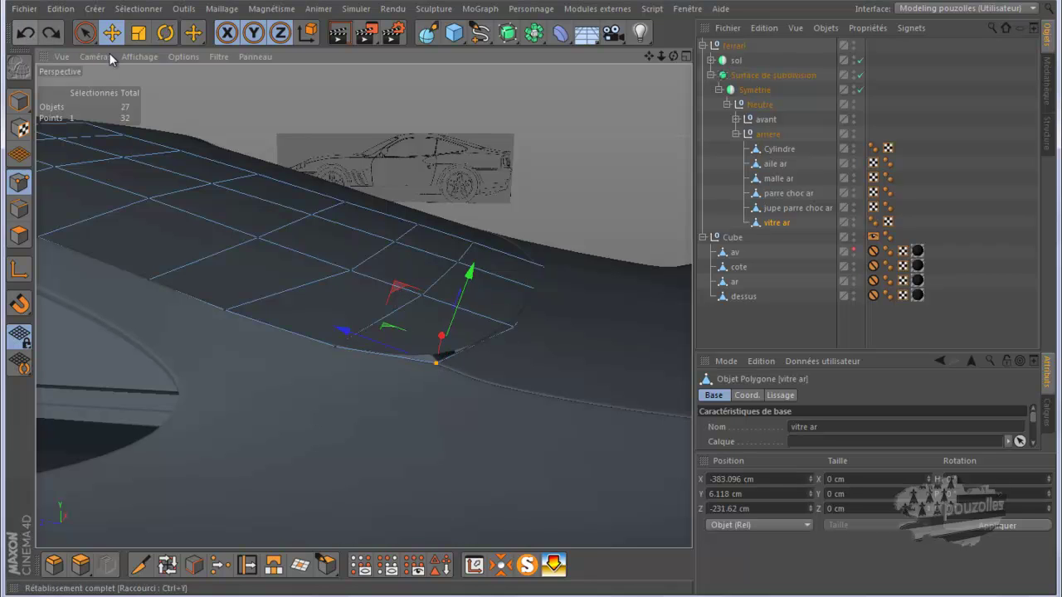
Step: Cut an edge loop along the lower rear edge of vitre ar with the Knife in Boucle mode
{"action": "left_click_drag", "start_coordinate": [673, 55], "coordinate": [516, 305]}
{"action": "left_click", "coordinate": [141, 565]}
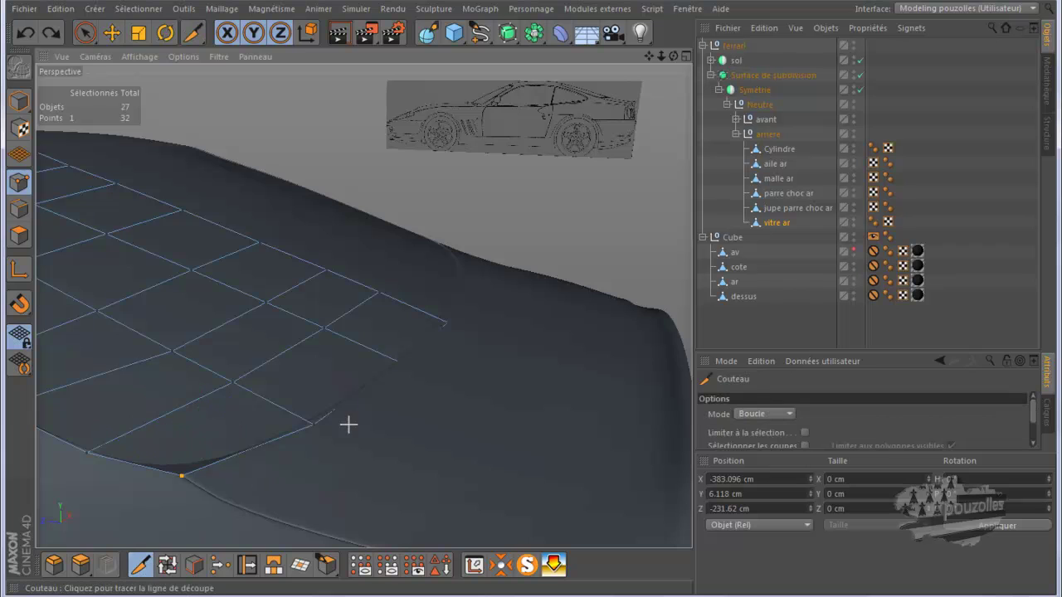
{"action": "left_click", "coordinate": [440, 319]}
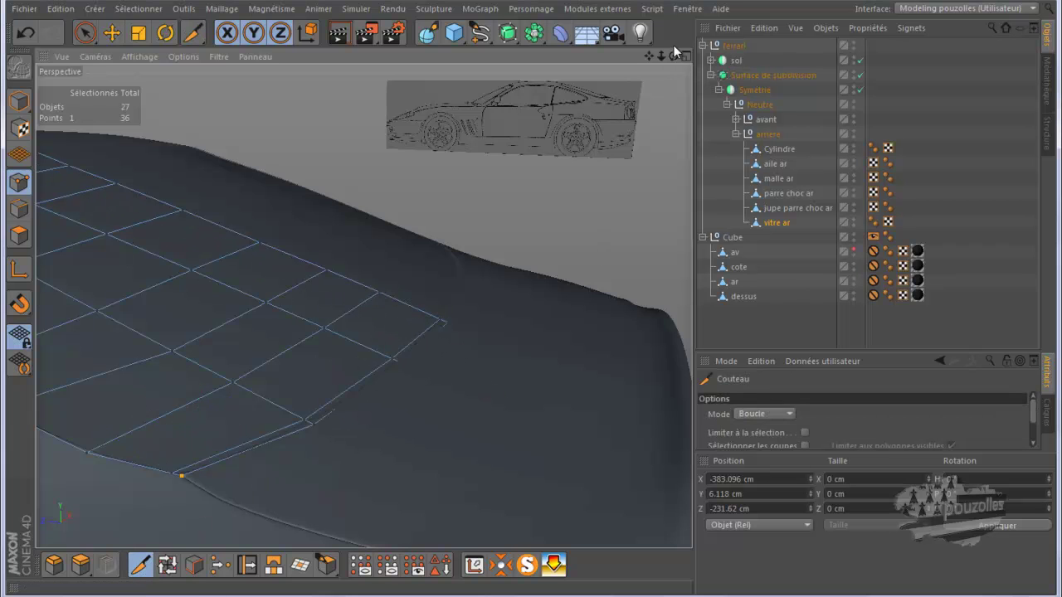
Step: Try a second Knife loop cut along the outer side edge of vitre ar and undo it
{"action": "left_click_drag", "start_coordinate": [673, 54], "coordinate": [531, 299]}
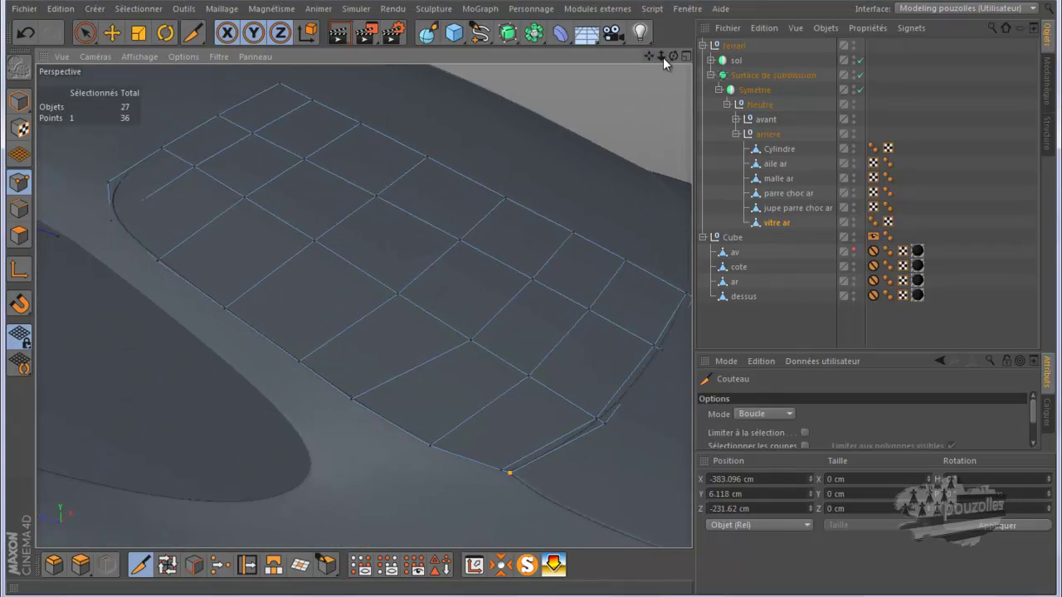
{"action": "left_click_drag", "start_coordinate": [677, 53], "coordinate": [528, 303]}
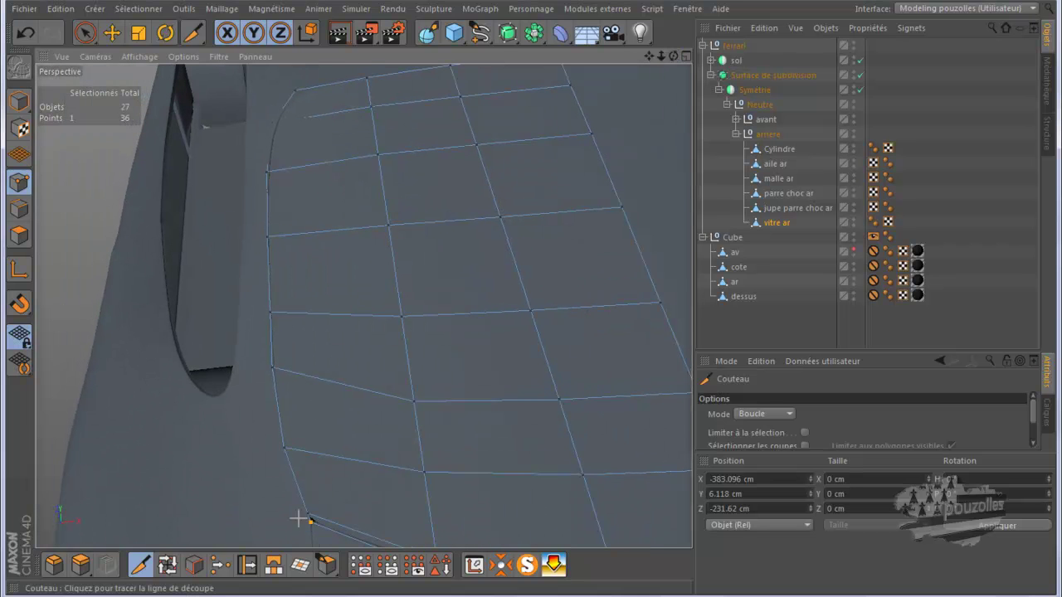
{"action": "left_click", "coordinate": [319, 537]}
{"action": "scroll", "coordinate": [319, 537], "scroll_direction": "up", "scroll_amount": 2}
{"action": "scroll", "coordinate": [319, 537], "scroll_direction": "up", "scroll_amount": 1}
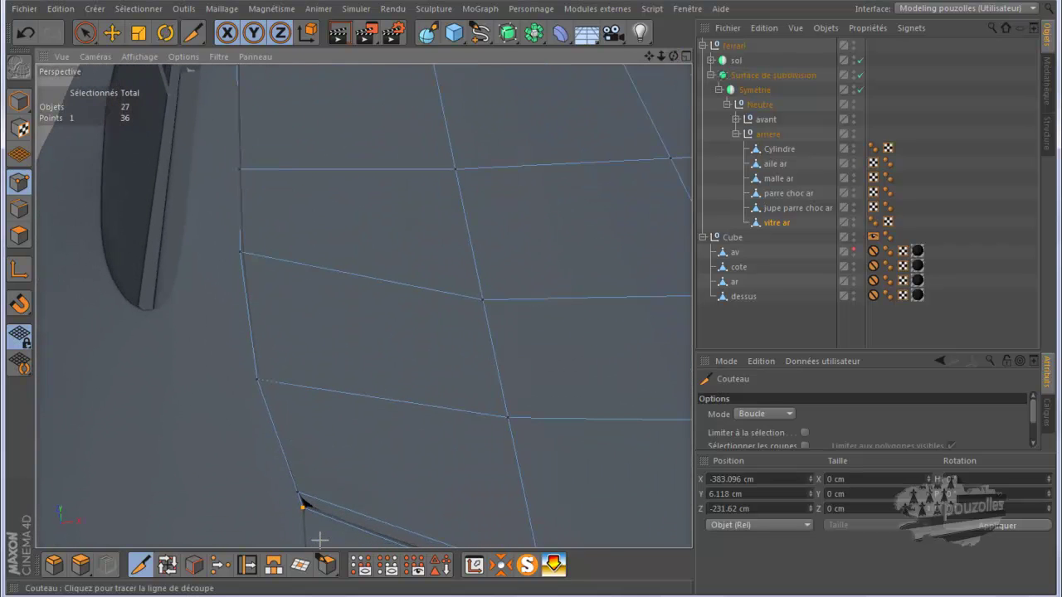
{"action": "scroll", "coordinate": [319, 540], "scroll_direction": "down", "scroll_amount": 5}
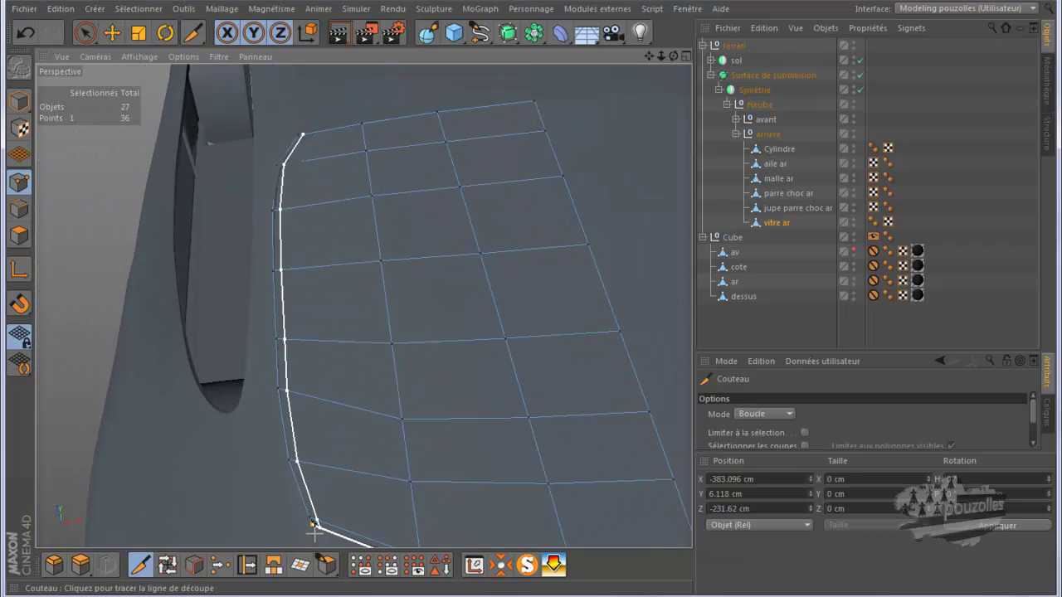
{"action": "left_click", "coordinate": [315, 531]}
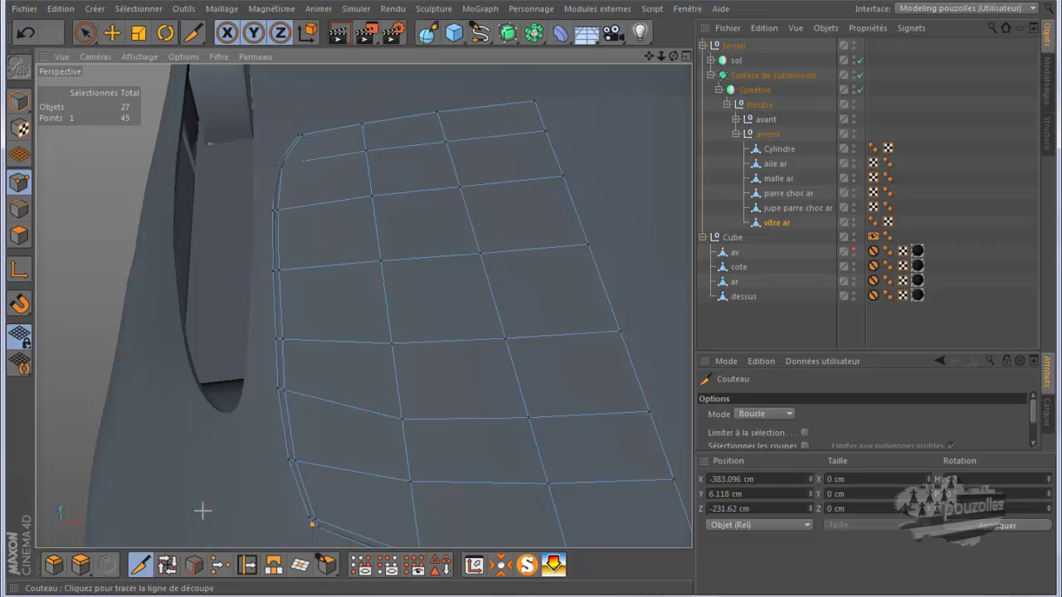
{"action": "scroll", "coordinate": [300, 103], "scroll_direction": "up", "scroll_amount": 3}
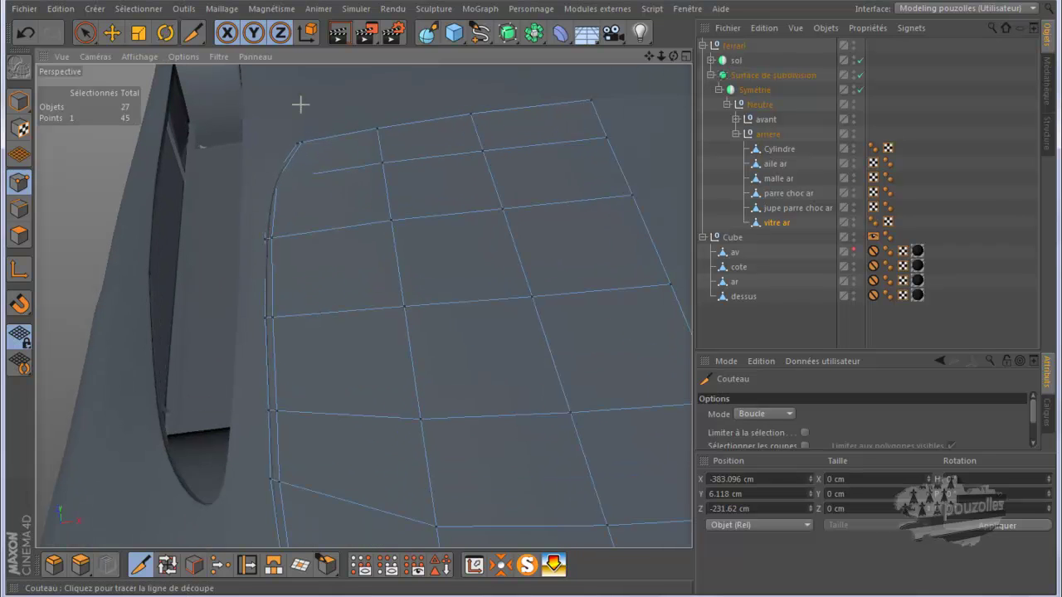
{"action": "scroll", "coordinate": [301, 104], "scroll_direction": "down", "scroll_amount": 2}
{"action": "scroll", "coordinate": [300, 104], "scroll_direction": "down", "scroll_amount": 2}
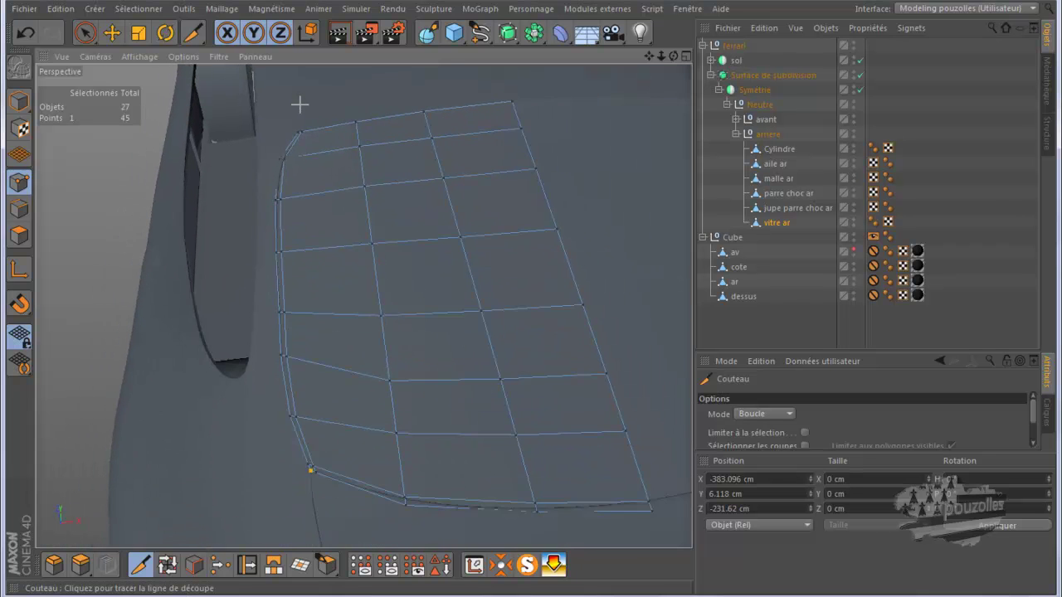
{"action": "key", "text": "ctrl+z"}
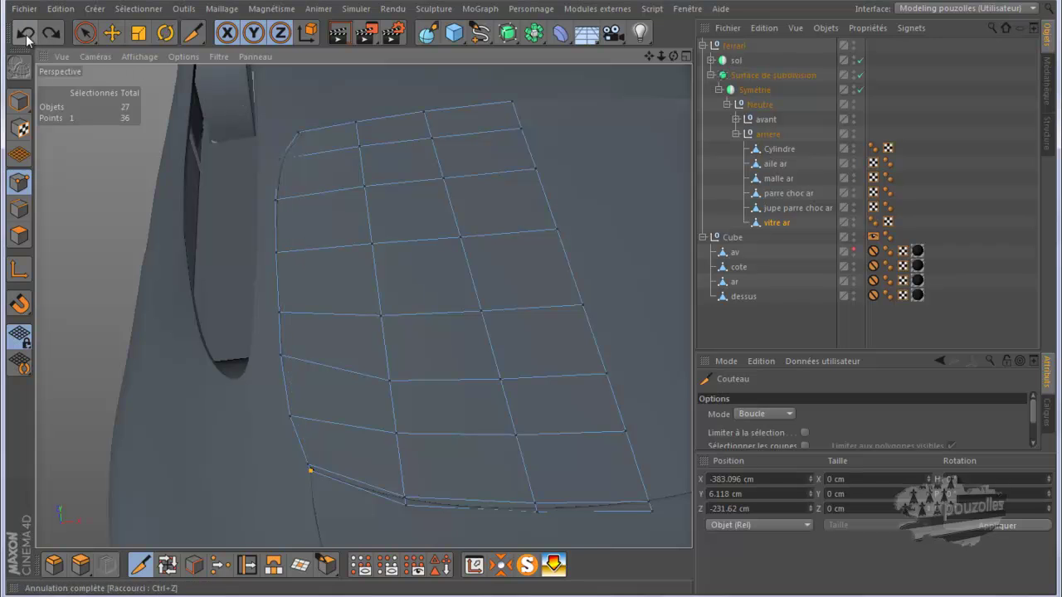
Step: Select aile ar and malle ar together and switch to polygon editing with the Move tool
{"action": "scroll", "coordinate": [311, 483], "scroll_direction": "up", "scroll_amount": 3}
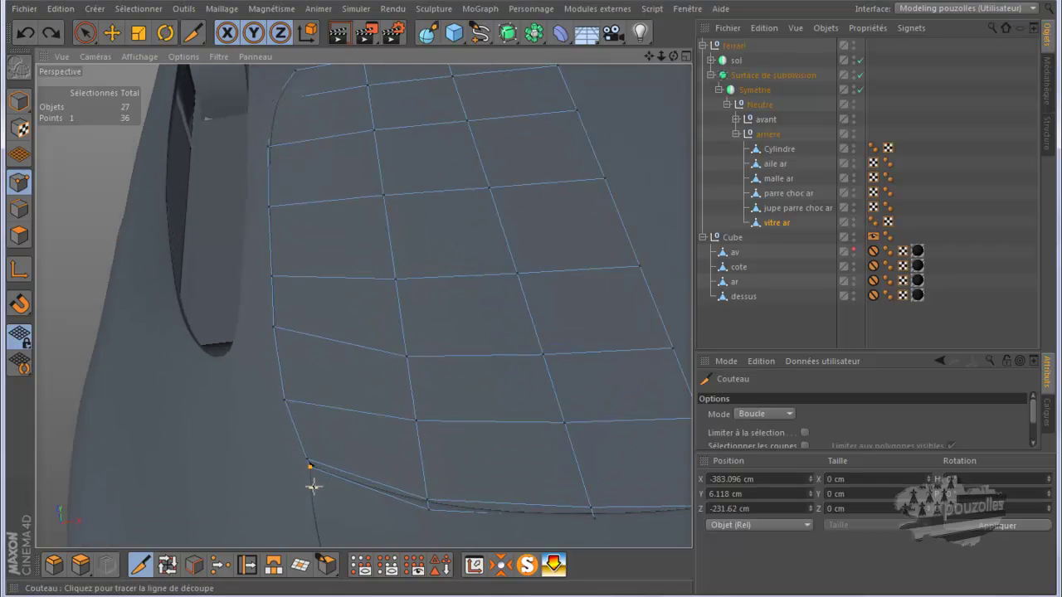
{"action": "scroll", "coordinate": [311, 485], "scroll_direction": "up", "scroll_amount": 3}
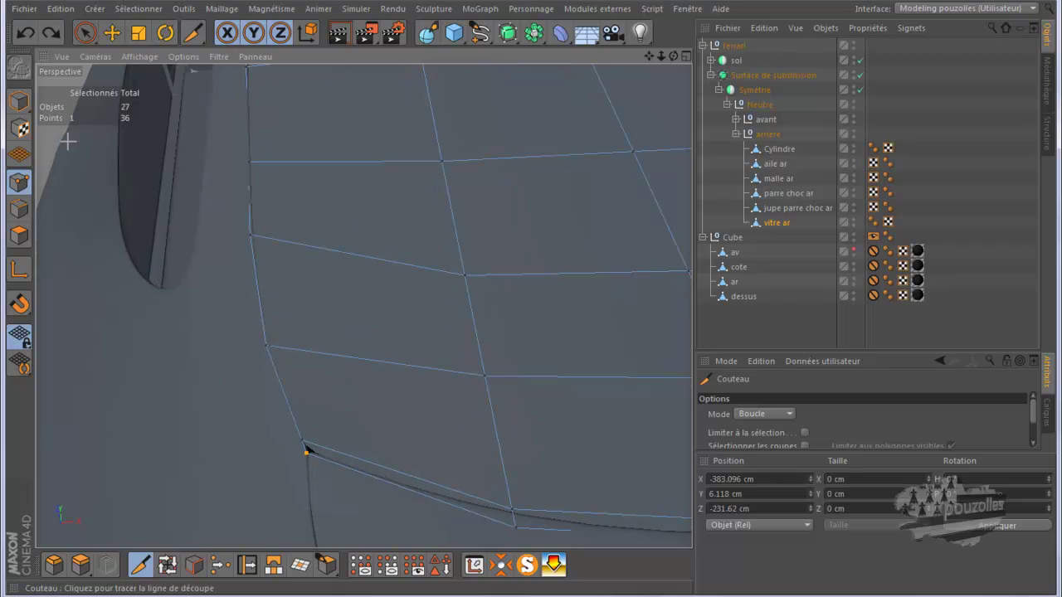
{"action": "left_click", "coordinate": [112, 32]}
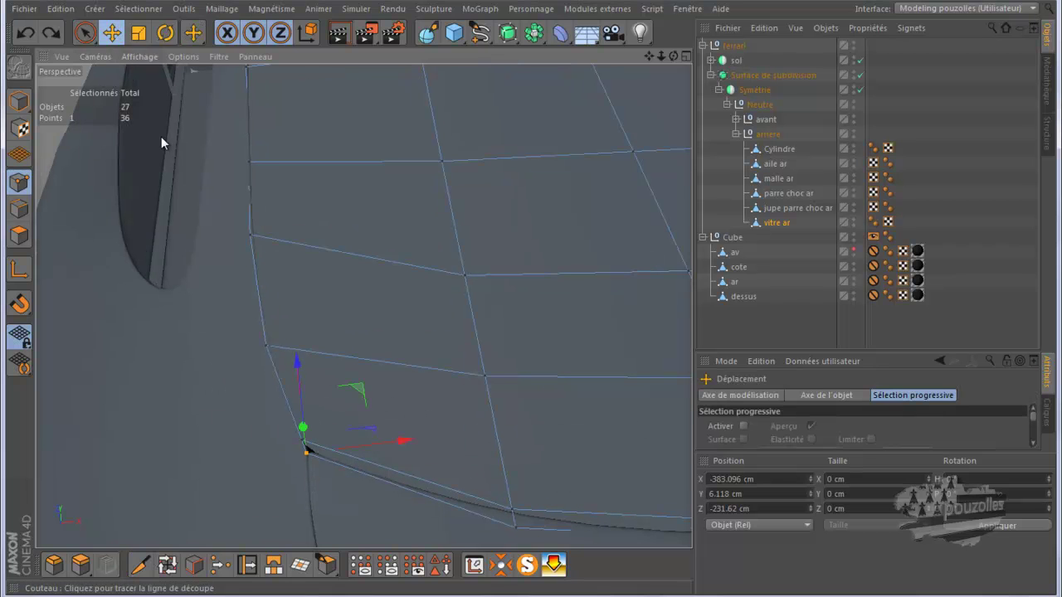
{"action": "scroll", "coordinate": [264, 336], "scroll_direction": "down", "scroll_amount": 6}
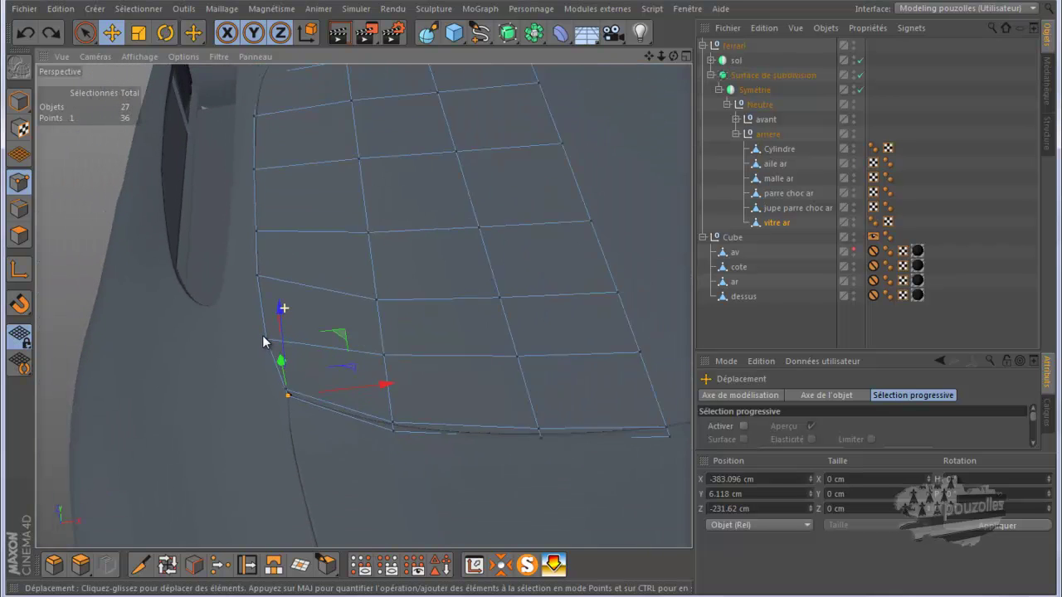
{"action": "scroll", "coordinate": [264, 340], "scroll_direction": "down", "scroll_amount": 5}
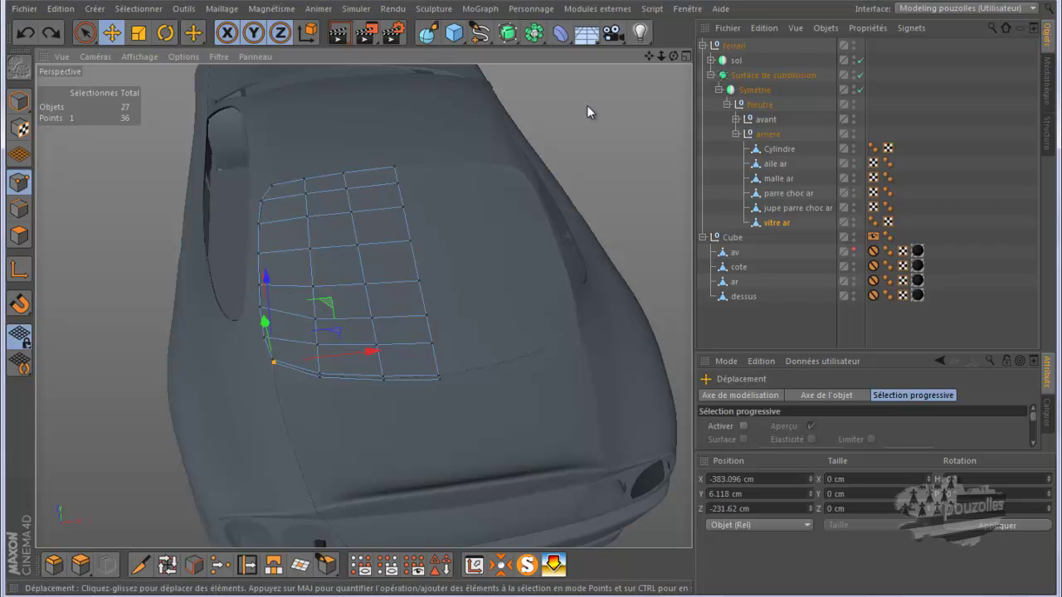
{"action": "left_click", "coordinate": [772, 165]}
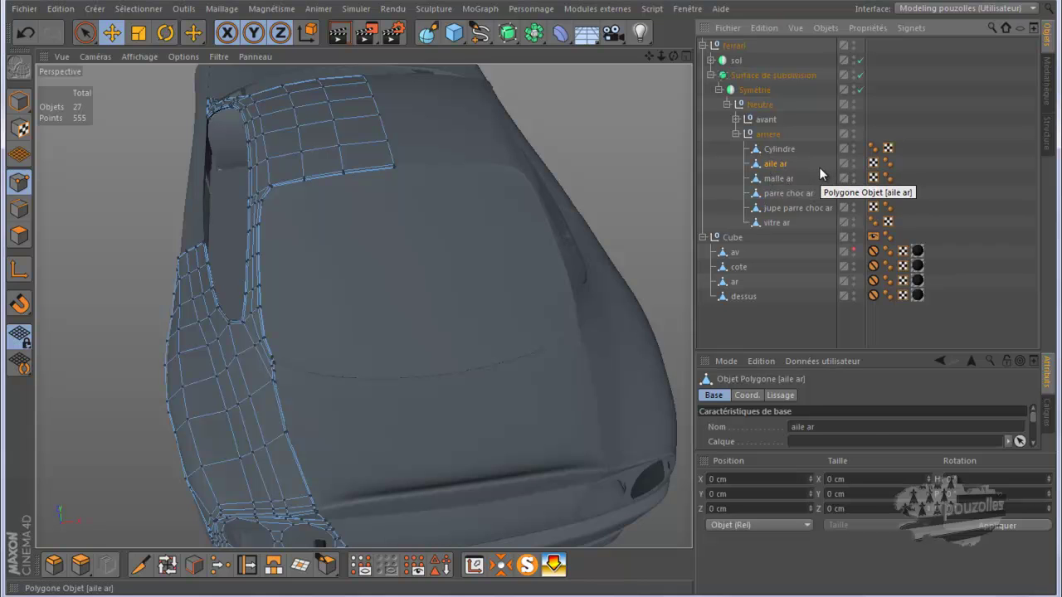
{"action": "left_click", "coordinate": [778, 179], "text": "ctrl"}
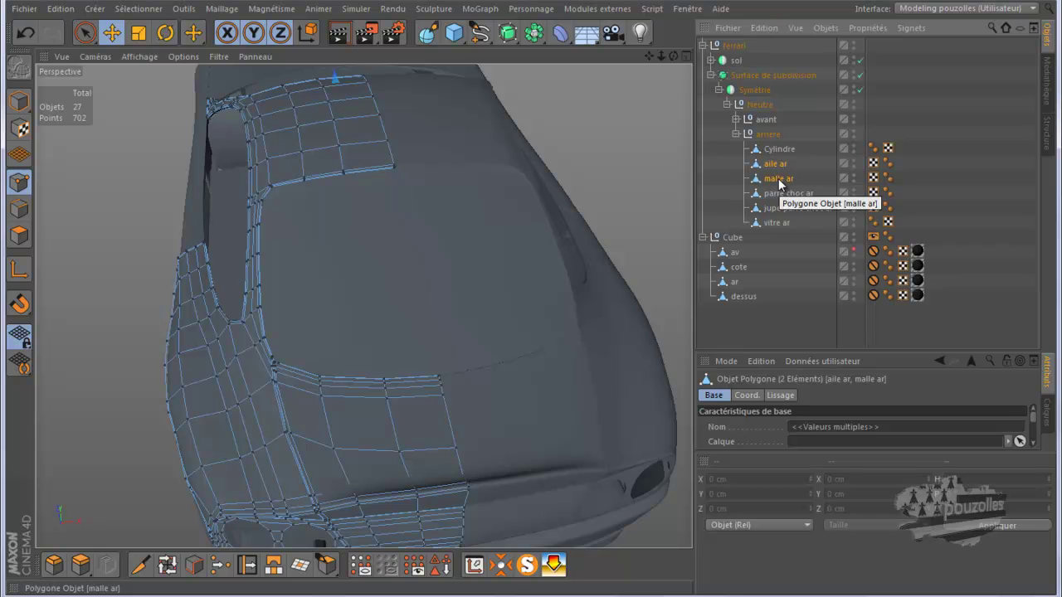
{"action": "left_click", "coordinate": [112, 33]}
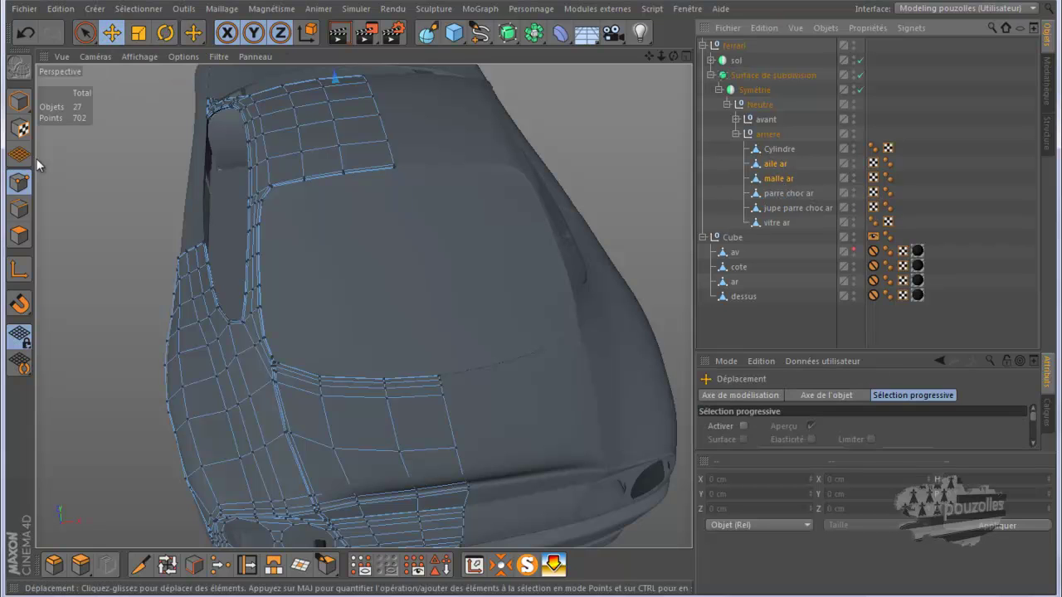
{"action": "left_click", "coordinate": [20, 237]}
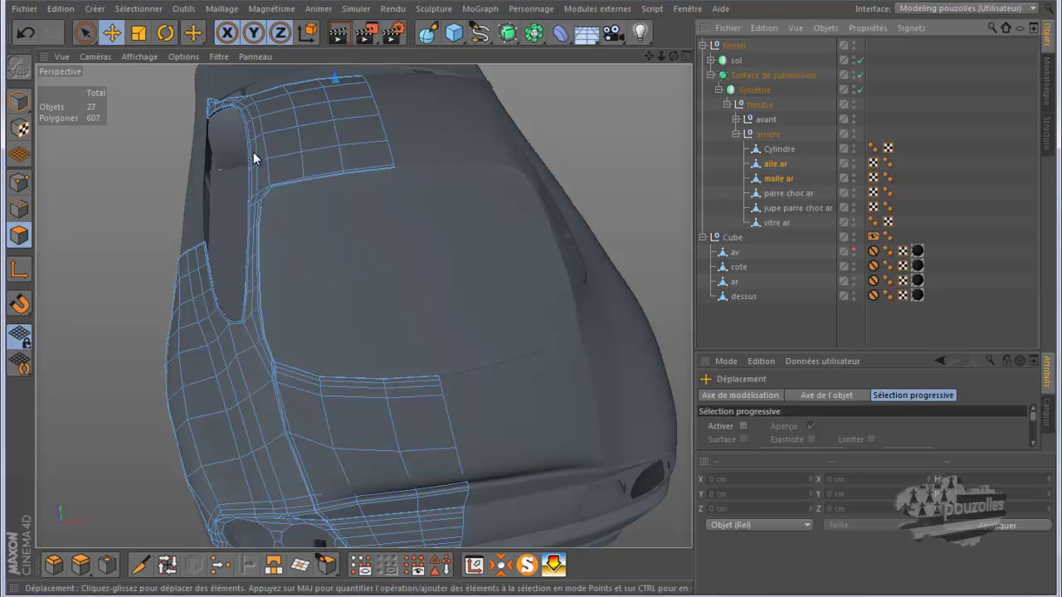
Step: Hide vitre ar and try to loop-select the rear window frame's narrow polygons, with Sélectionner les délimitations off and Arrêter aux délimitations on
{"action": "scroll", "coordinate": [318, 157], "scroll_direction": "up", "scroll_amount": 6}
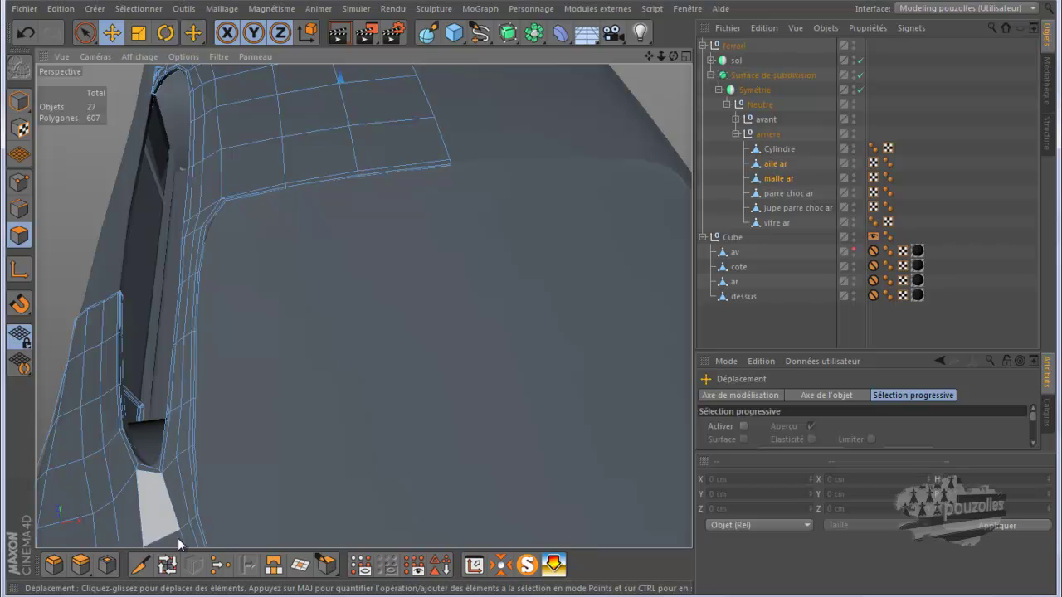
{"action": "left_click", "coordinate": [166, 565]}
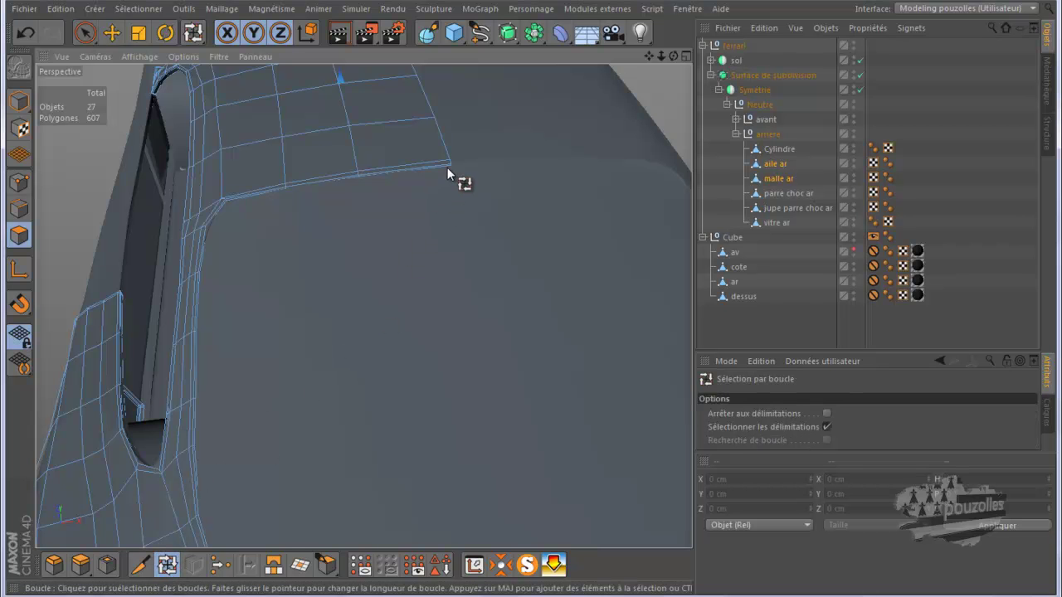
{"action": "scroll", "coordinate": [448, 164], "scroll_direction": "up", "scroll_amount": 4}
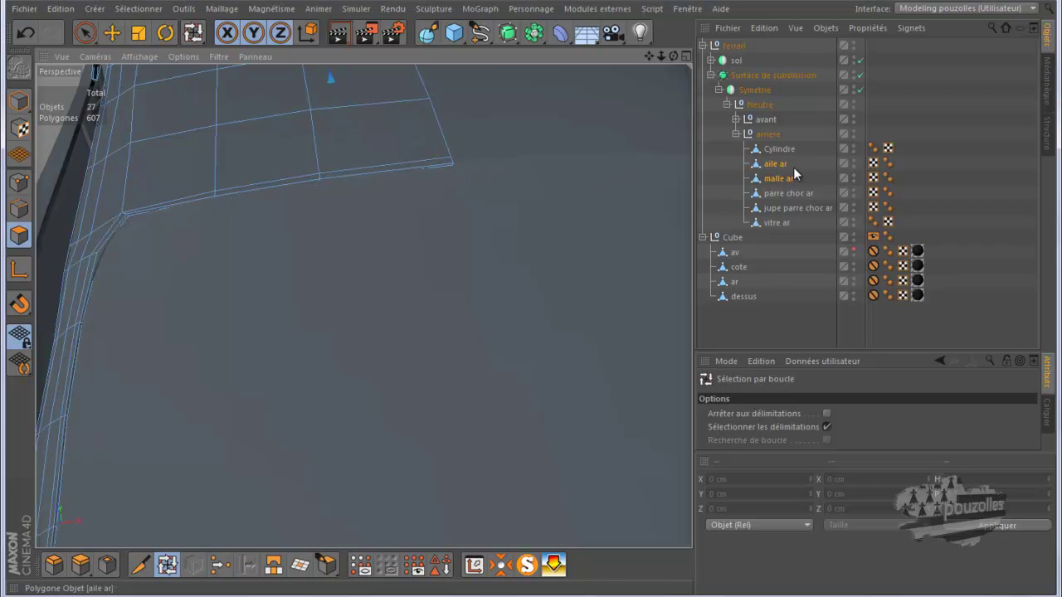
{"action": "left_click", "coordinate": [853, 220]}
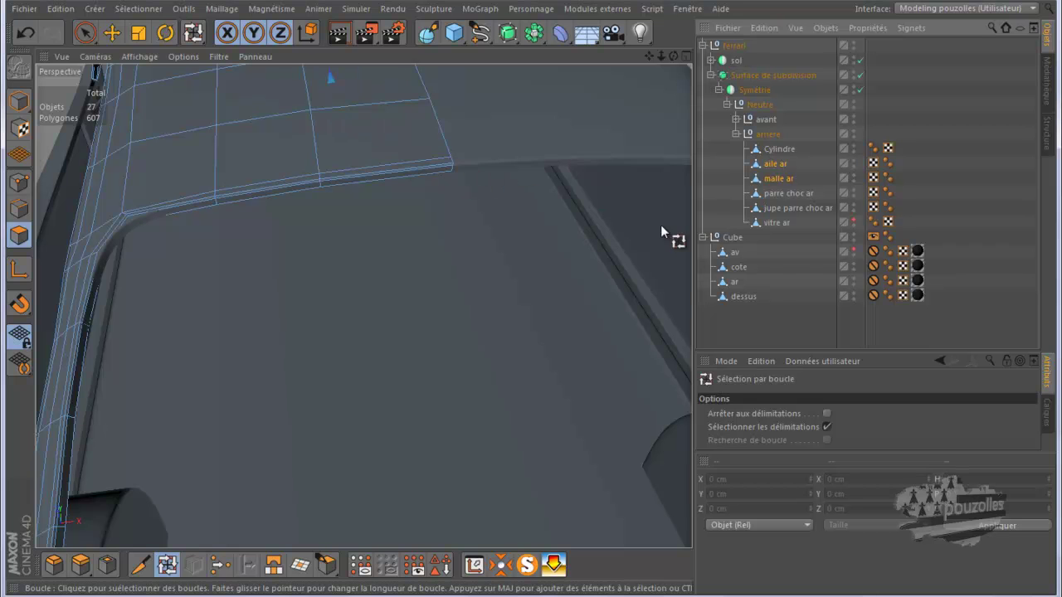
{"action": "left_click", "coordinate": [826, 426]}
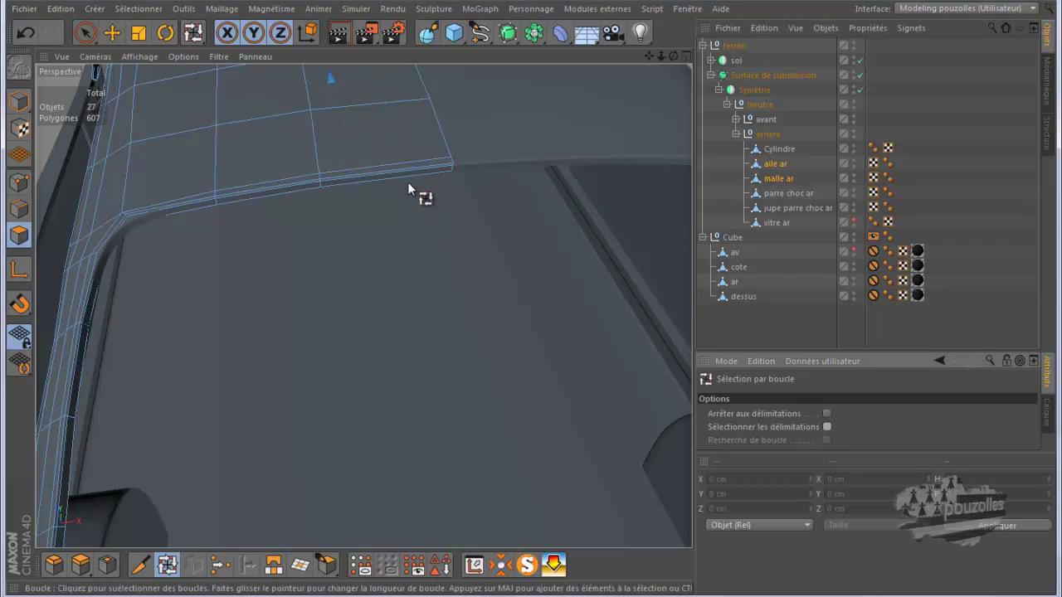
{"action": "left_click", "coordinate": [448, 165]}
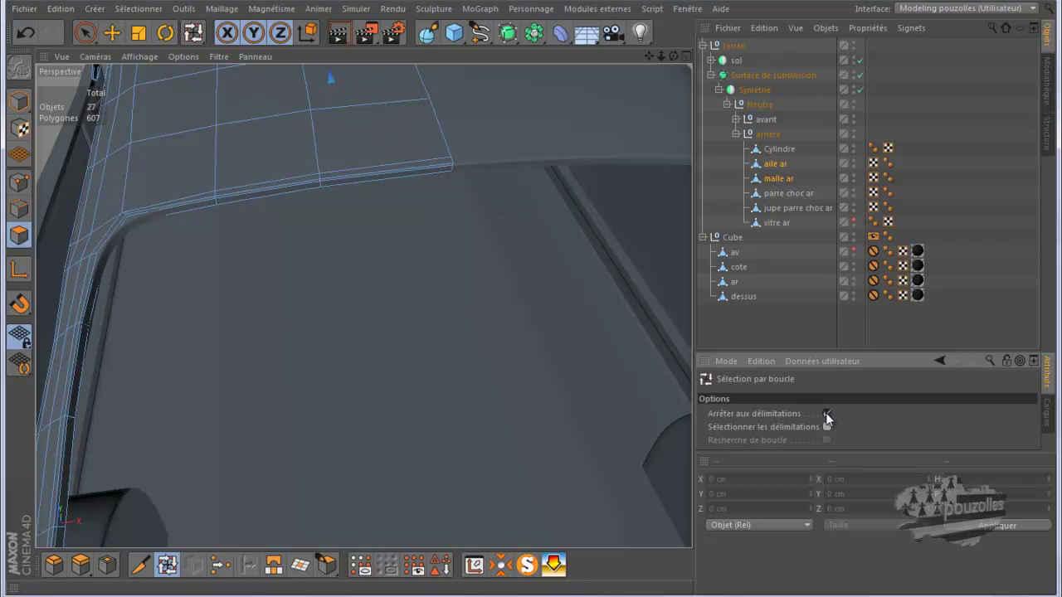
Step: Disable the subdivision surface and select five narrow polygons along the roof's rear edge and around the window opening's upper corner
{"action": "left_click", "coordinate": [113, 32]}
{"action": "left_click_drag", "start_coordinate": [357, 140], "coordinate": [355, 182], "text": "alt"}
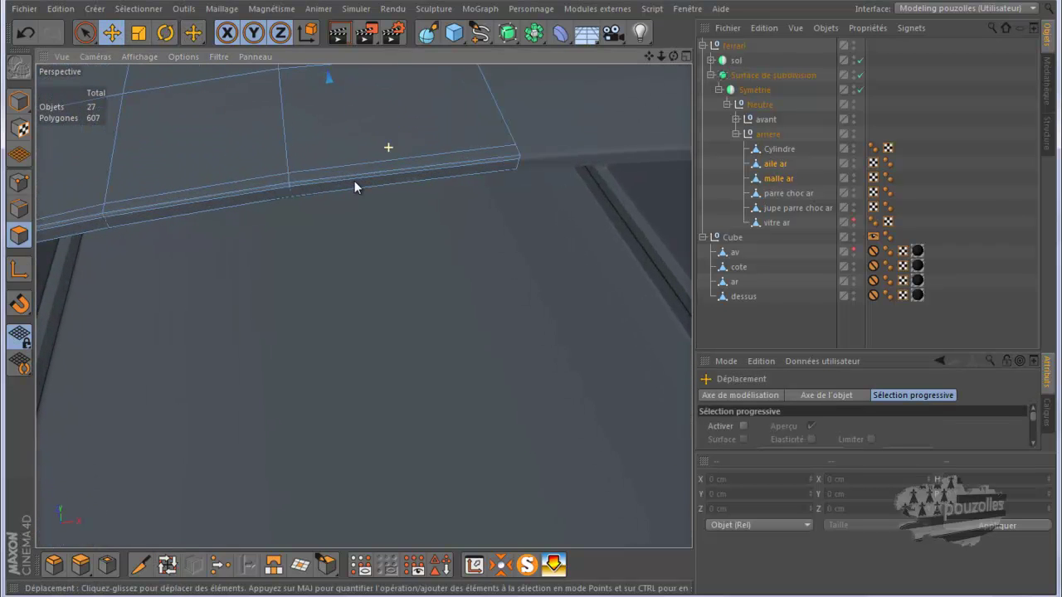
{"action": "left_click", "coordinate": [859, 75]}
{"action": "left_click", "coordinate": [444, 170]}
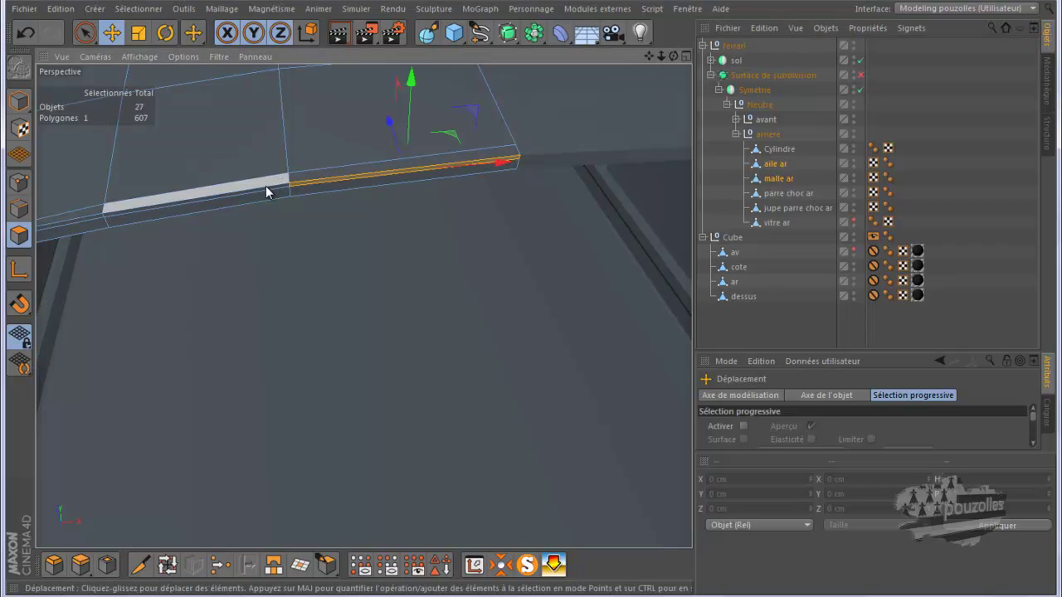
{"action": "left_click", "coordinate": [264, 186], "text": "shift"}
{"action": "left_click_drag", "start_coordinate": [649, 55], "coordinate": [528, 301]}
{"action": "left_click", "coordinate": [456, 159], "text": "shift"}
{"action": "left_click", "coordinate": [391, 179], "text": "shift"}
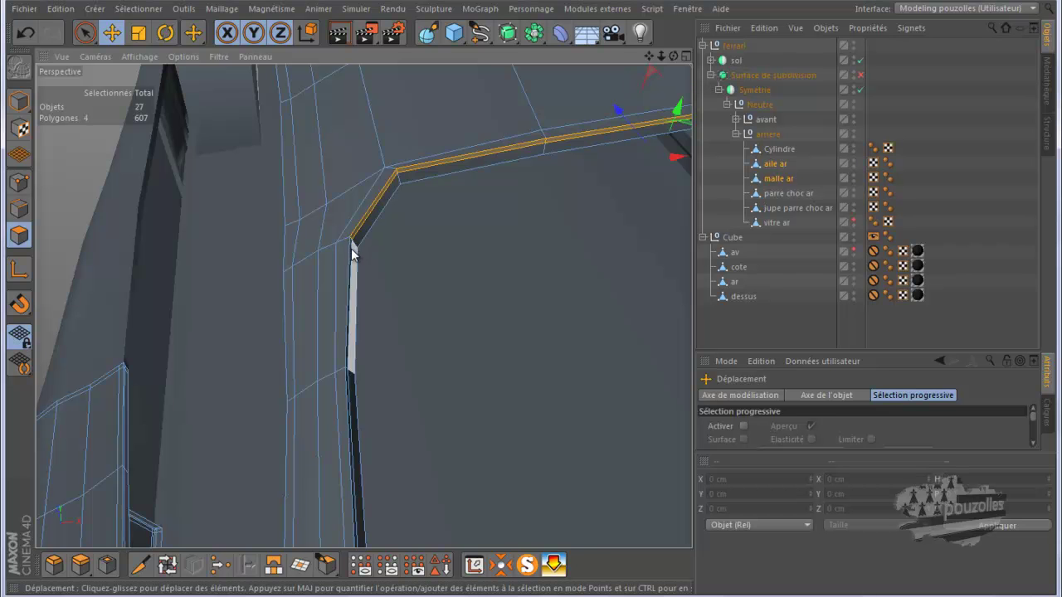
{"action": "left_click", "coordinate": [350, 251], "text": "shift"}
Step: Examine the selected polygon strip around the rear window opening and the adjoining side pillar from several angles
{"action": "left_click_drag", "start_coordinate": [674, 53], "coordinate": [530, 300]}
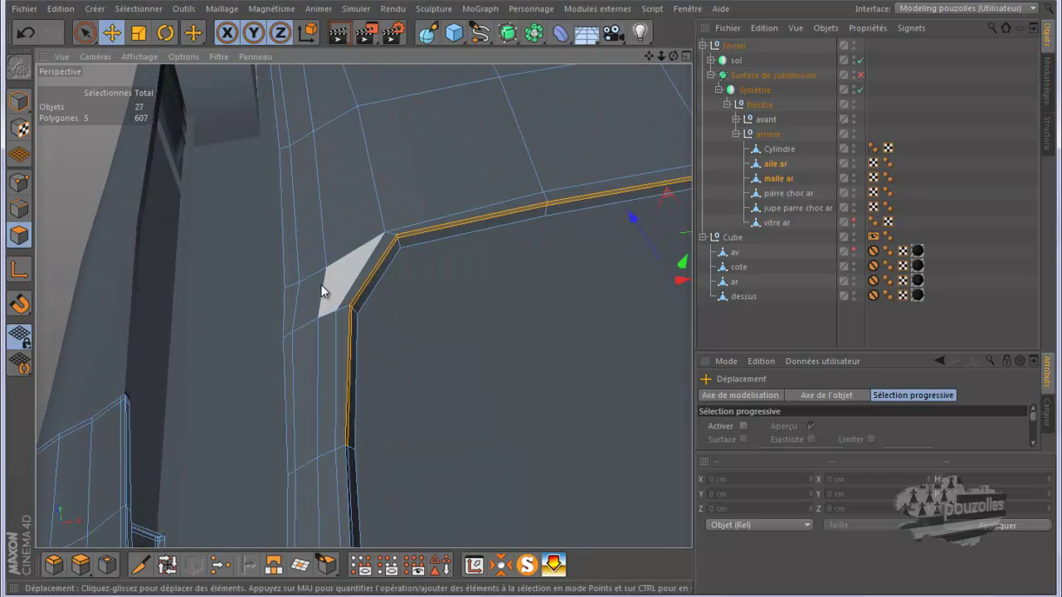
{"action": "left_click_drag", "start_coordinate": [673, 54], "coordinate": [550, 306]}
{"action": "left_click_drag", "start_coordinate": [647, 60], "coordinate": [529, 300]}
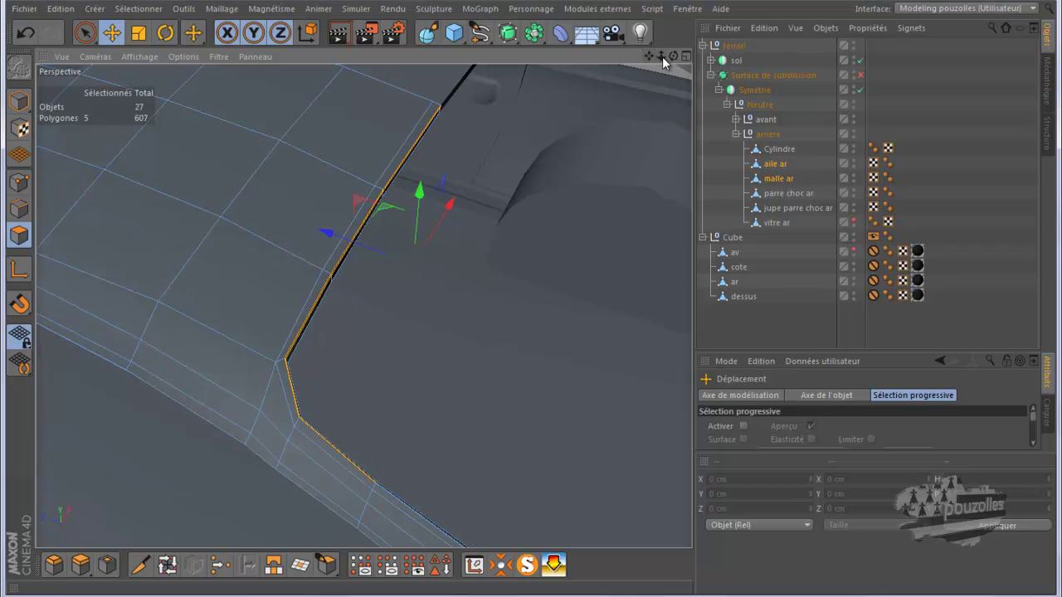
{"action": "left_click_drag", "start_coordinate": [669, 52], "coordinate": [531, 297]}
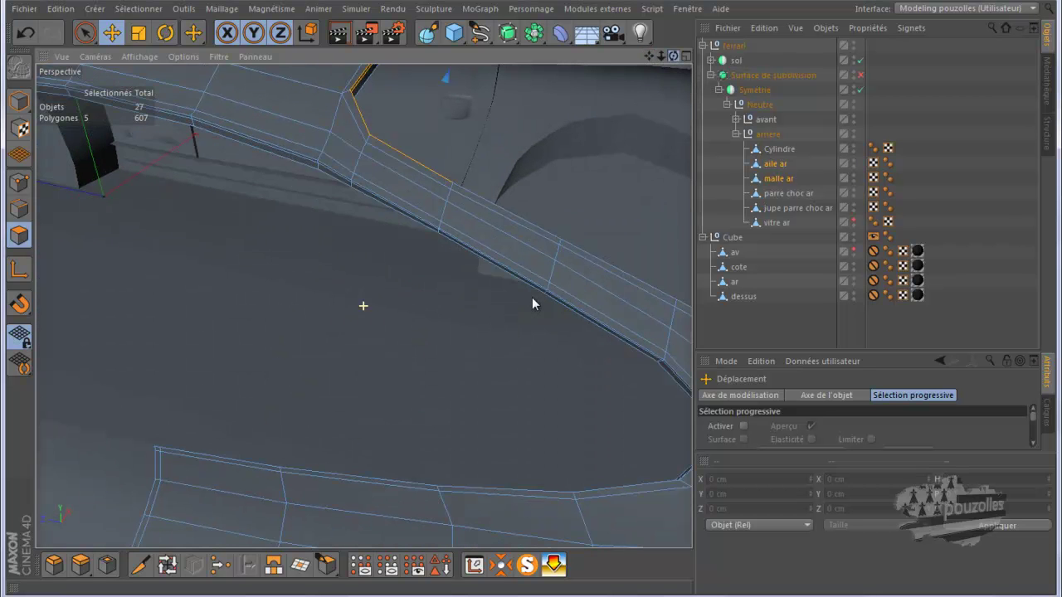
{"action": "left_click_drag", "start_coordinate": [673, 55], "coordinate": [531, 299]}
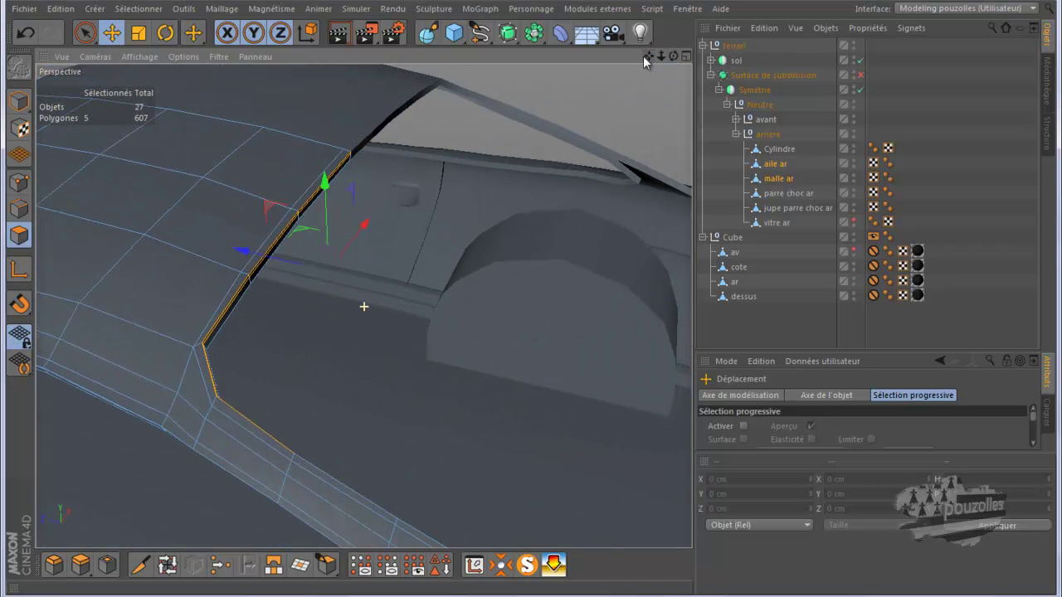
{"action": "left_click_drag", "start_coordinate": [672, 56], "coordinate": [533, 297]}
{"action": "key", "text": "h"}
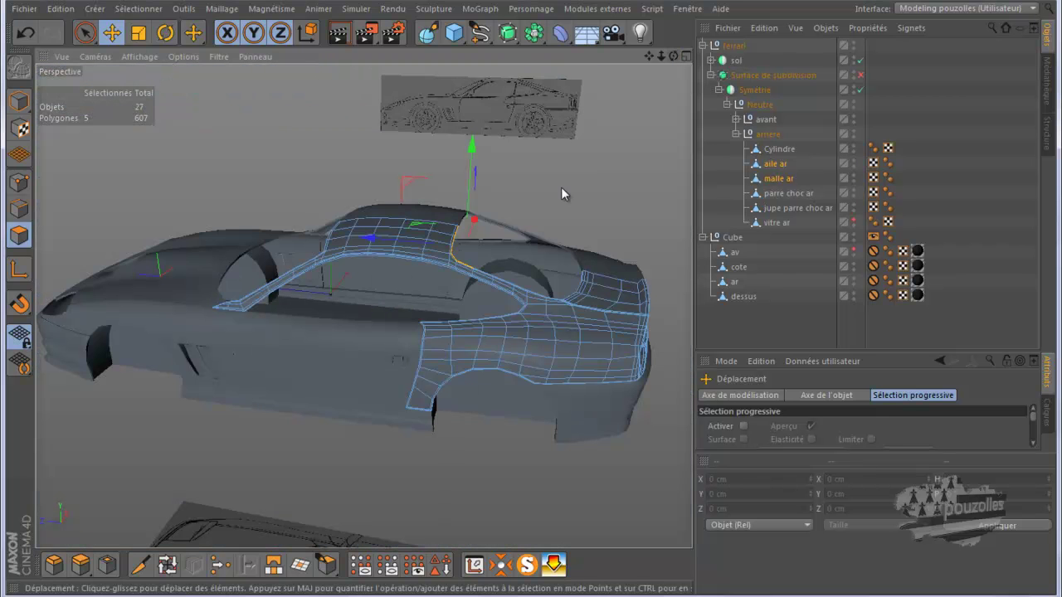
{"action": "scroll", "coordinate": [455, 267], "scroll_direction": "up", "scroll_amount": 8}
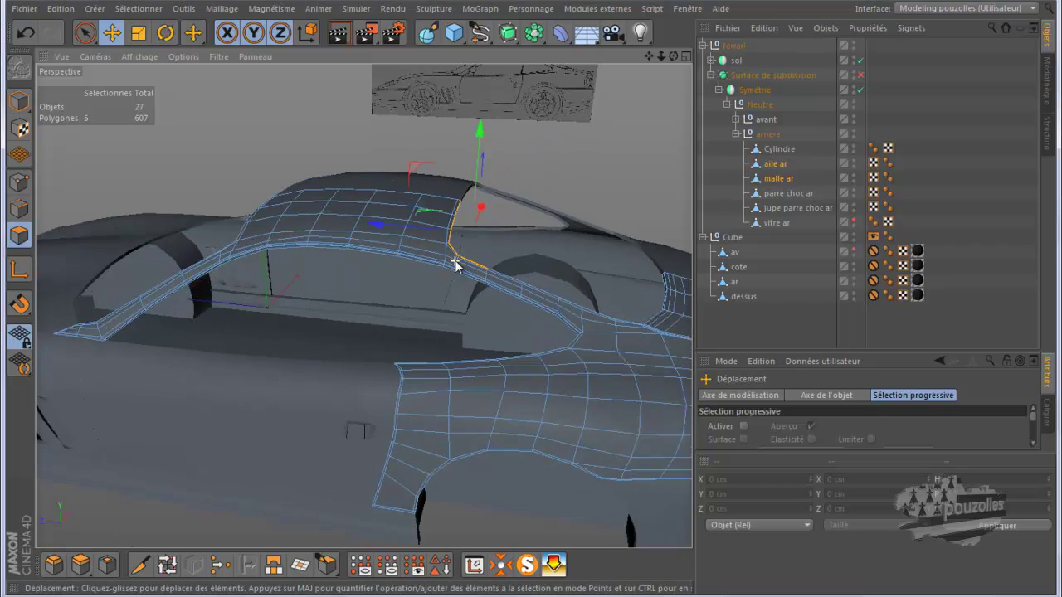
{"action": "scroll", "coordinate": [455, 264], "scroll_direction": "up", "scroll_amount": 8}
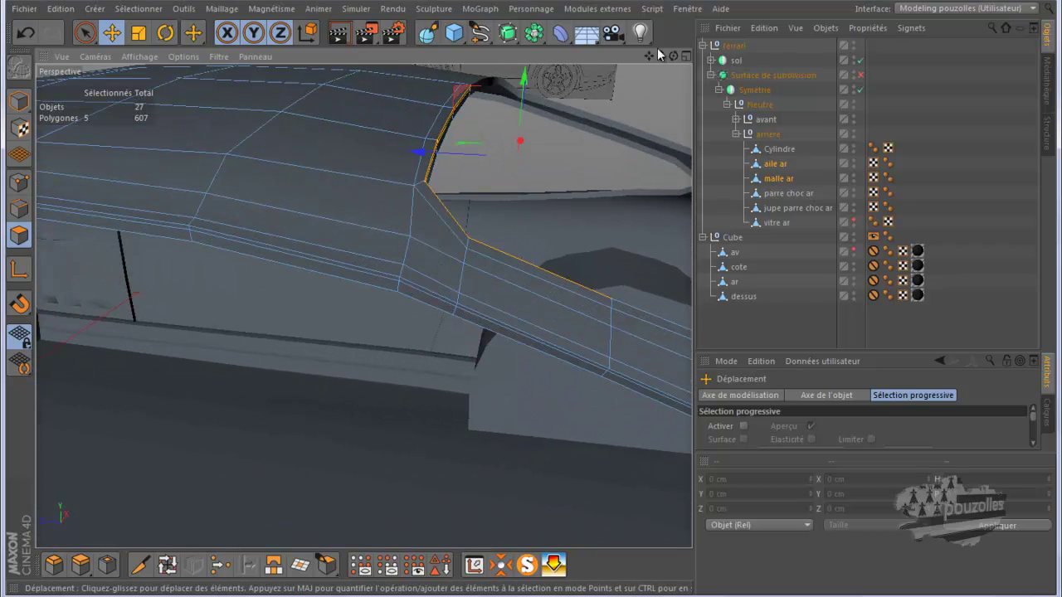
Step: Examine the roof's rear edge and side pillar around the rear window opening from side and raised viewpoints
{"action": "left_click_drag", "start_coordinate": [674, 55], "coordinate": [531, 298]}
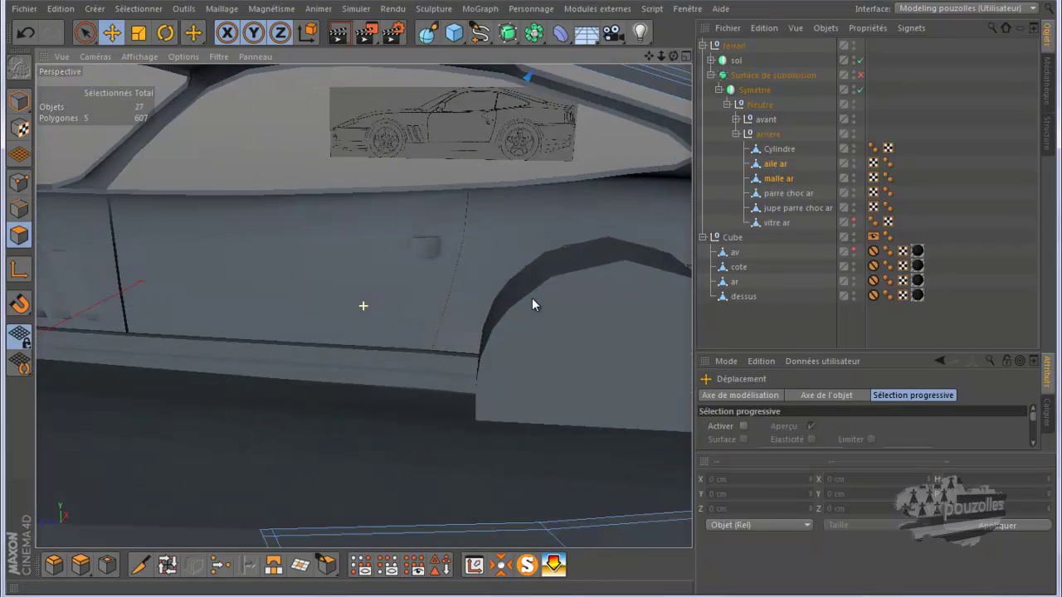
{"action": "left_click_drag", "start_coordinate": [653, 56], "coordinate": [529, 302]}
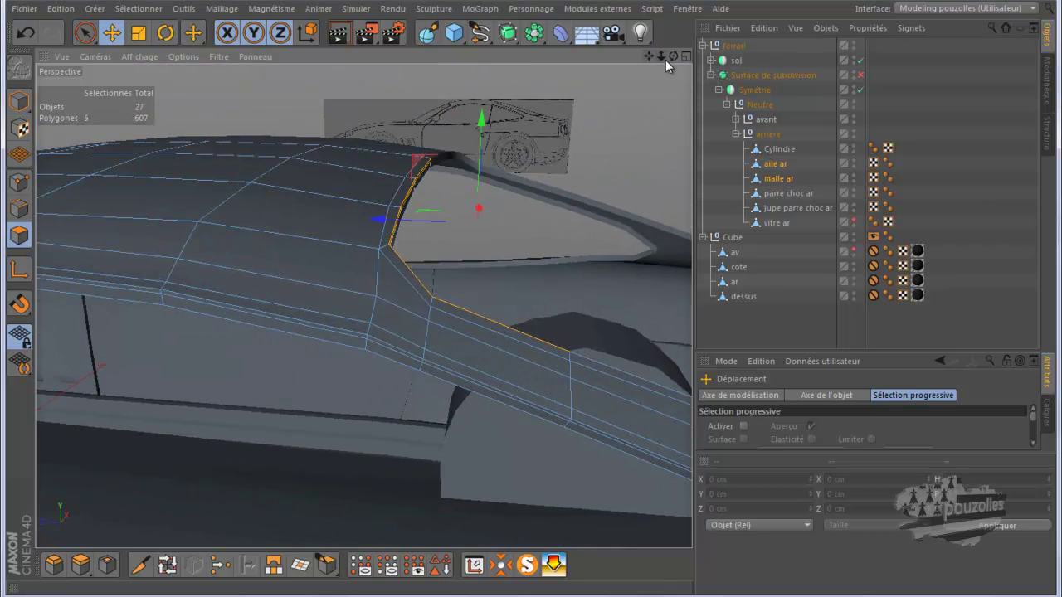
{"action": "key", "text": "ctrl+shift+z"}
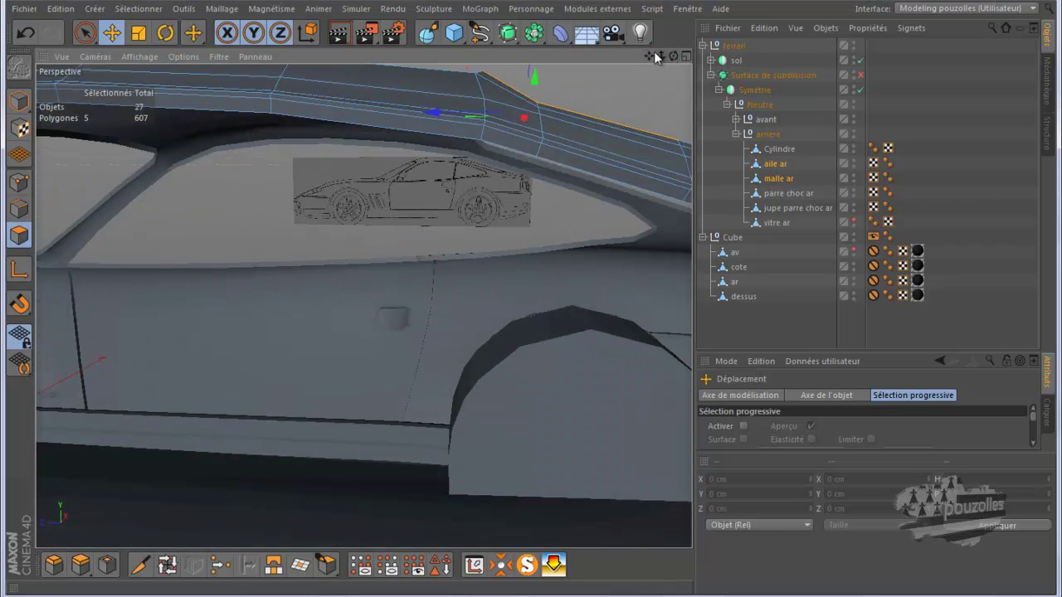
{"action": "key", "text": "ctrl+shift+z"}
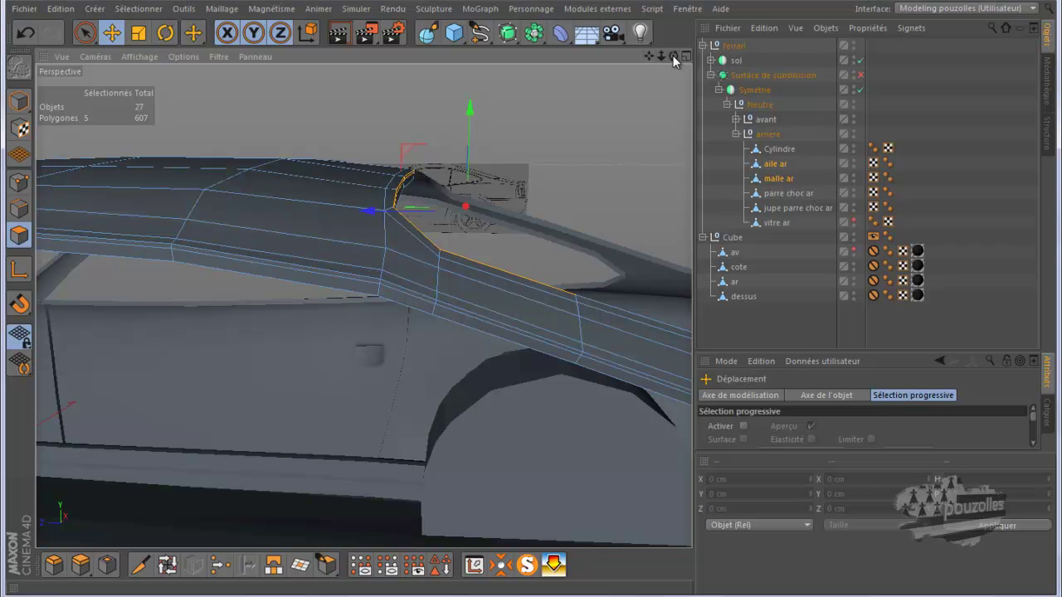
{"action": "left_click_drag", "start_coordinate": [672, 55], "coordinate": [531, 298]}
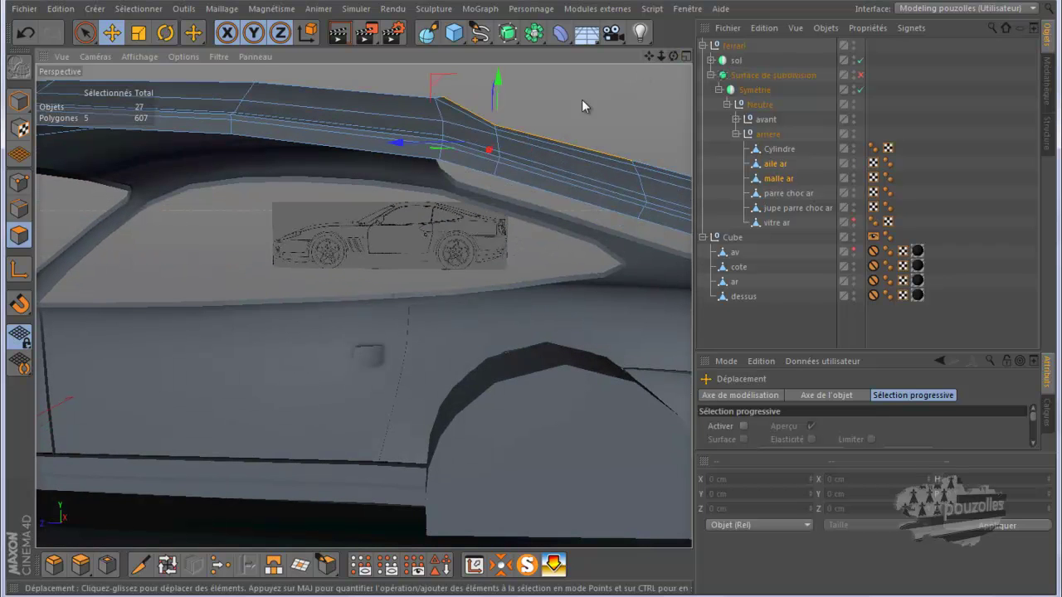
{"action": "scroll", "coordinate": [437, 142], "scroll_direction": "down", "scroll_amount": 1}
{"action": "left_click_drag", "start_coordinate": [660, 53], "coordinate": [529, 301]}
{"action": "left_click_drag", "start_coordinate": [673, 55], "coordinate": [530, 299]}
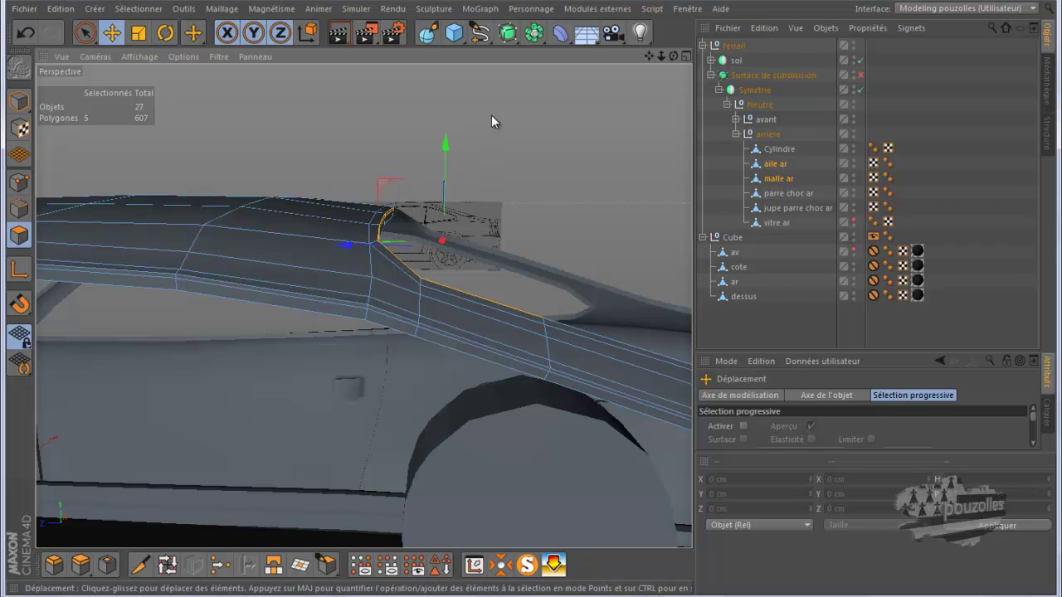
Step: Switch to point editing and nudge two roof points beside the rear window opening's upper corner slightly upward
{"action": "left_click", "coordinate": [19, 182]}
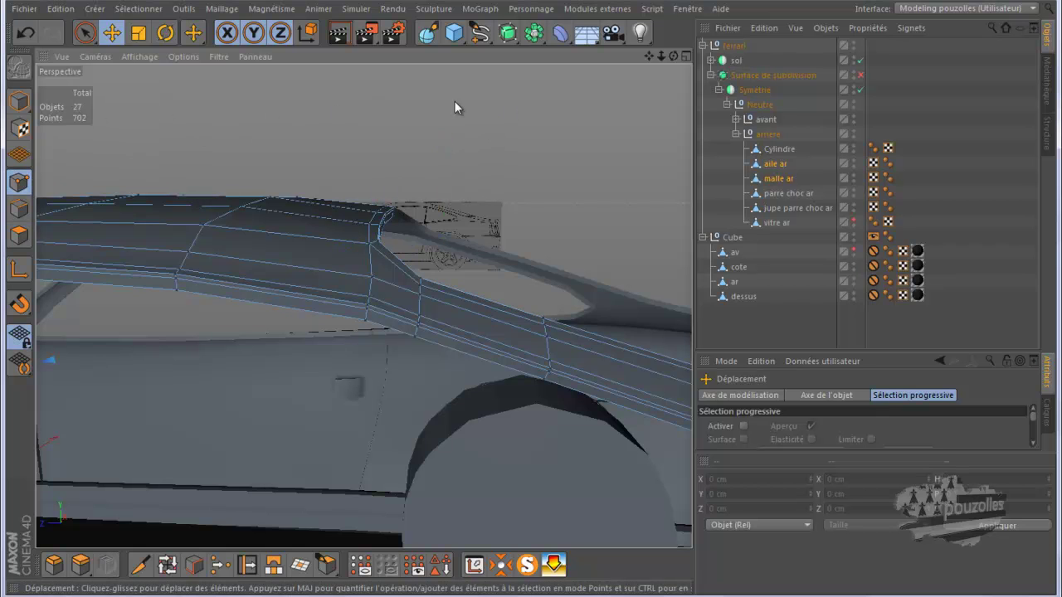
{"action": "left_click_drag", "start_coordinate": [671, 53], "coordinate": [530, 299]}
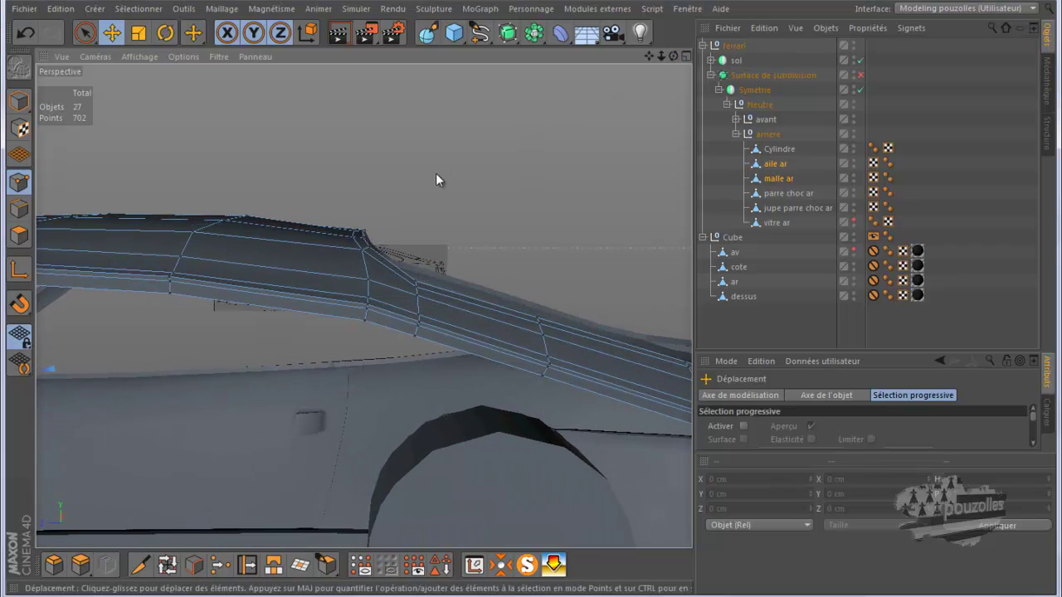
{"action": "left_click", "coordinate": [352, 238]}
{"action": "left_click_drag", "start_coordinate": [354, 202], "coordinate": [357, 252]}
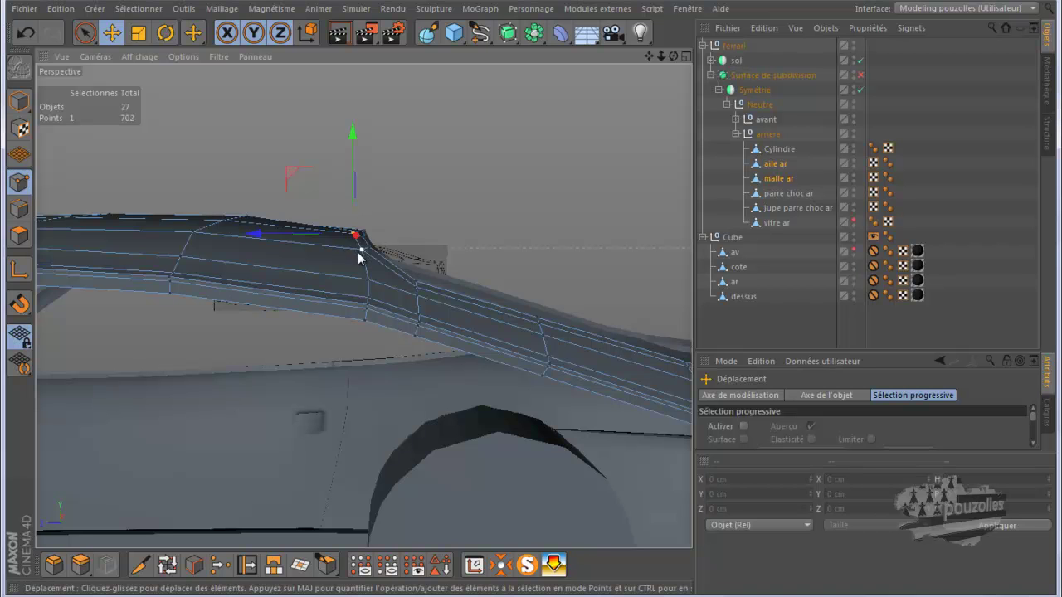
{"action": "left_click_drag", "start_coordinate": [361, 198], "coordinate": [361, 195]}
Step: Enable the subdivision surface and preview-render the rear window's upper corner from two angles
{"action": "mouse_move", "coordinate": [673, 55]}
{"action": "left_mouse_down"}
{"action": "mouse_move", "coordinate": [531, 301]}
{"action": "mouse_move", "coordinate": [663, 64]}
{"action": "left_mouse_up"}
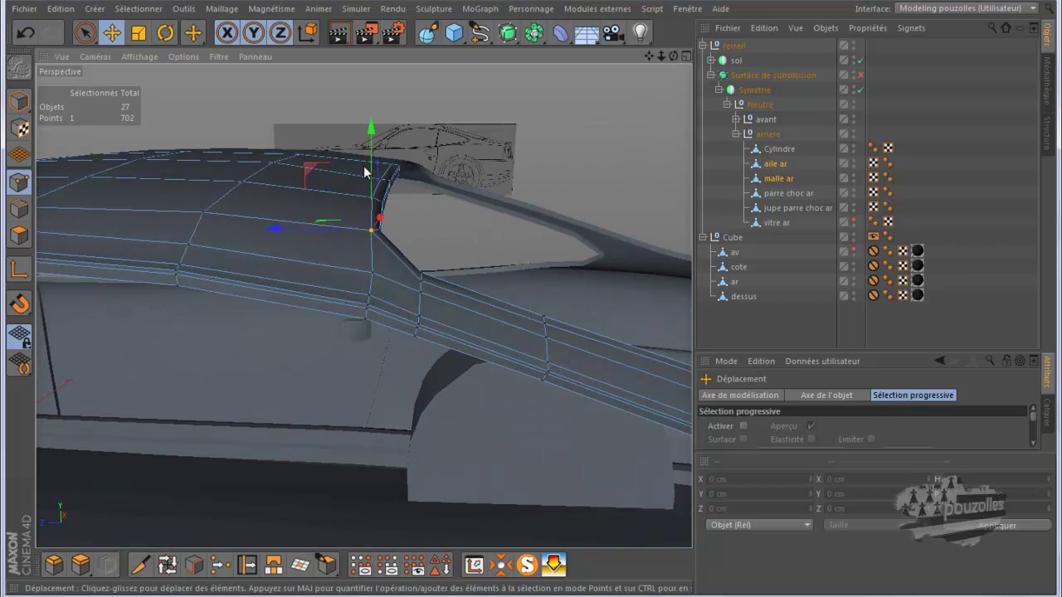
{"action": "middle_click", "coordinate": [204, 279]}
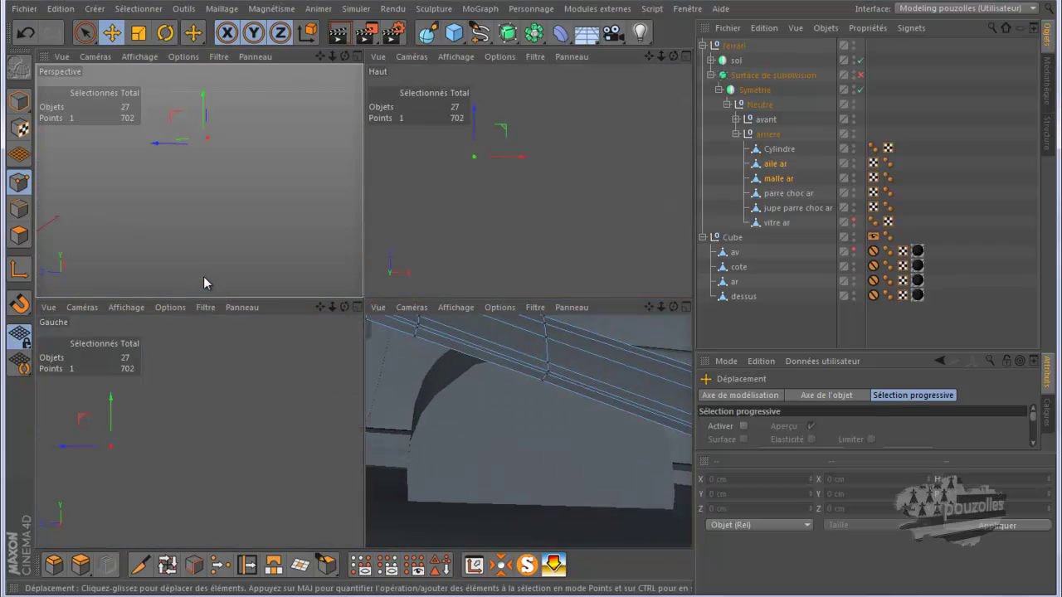
{"action": "middle_click", "coordinate": [208, 274]}
{"action": "left_click_drag", "start_coordinate": [334, 247], "coordinate": [531, 319], "text": "alt"}
{"action": "left_click", "coordinate": [861, 75]}
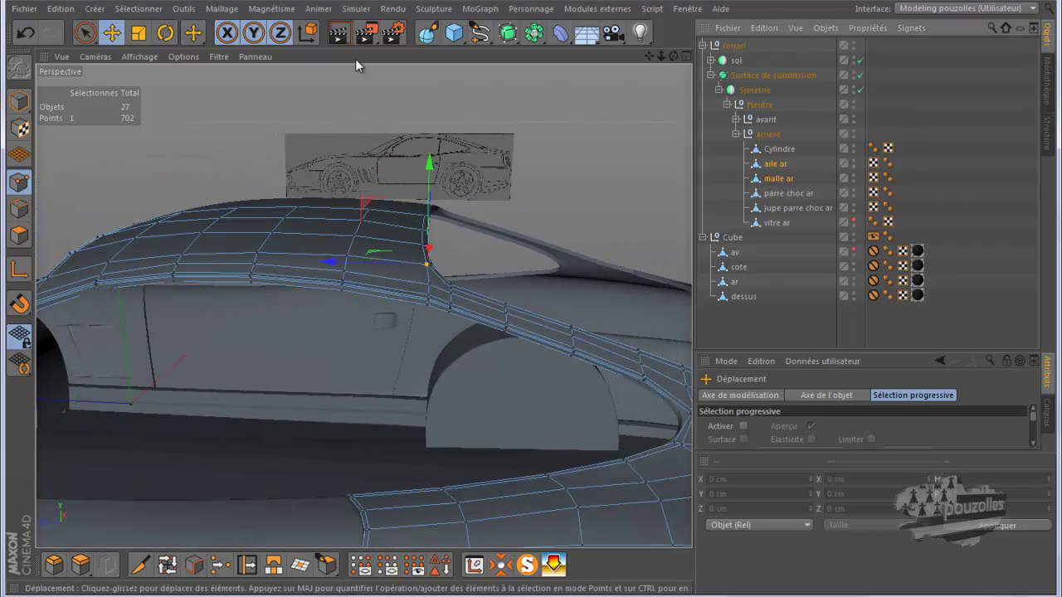
{"action": "left_click", "coordinate": [340, 34]}
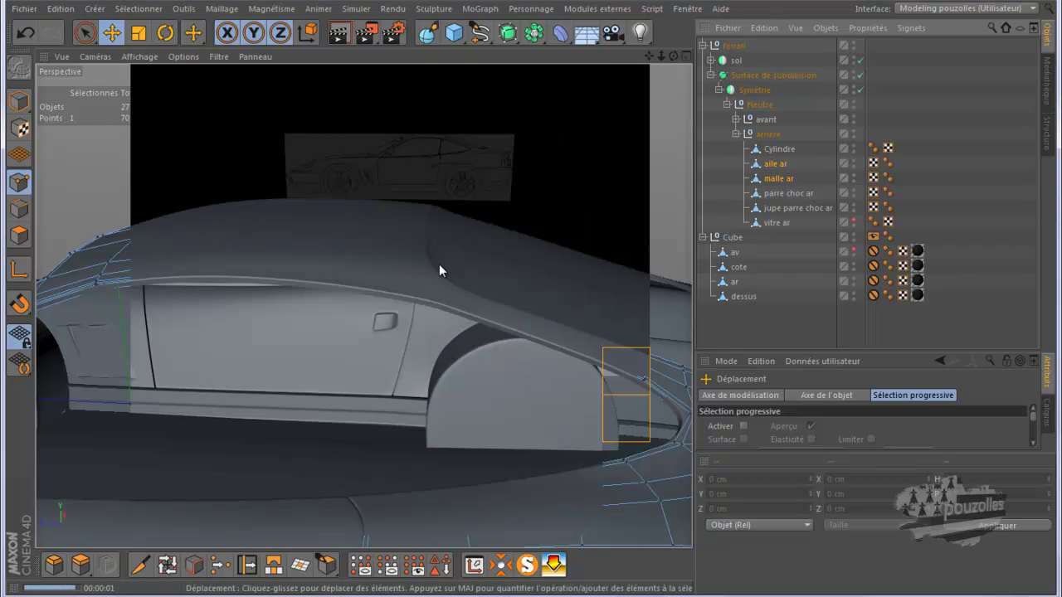
{"action": "left_click", "coordinate": [423, 227]}
{"action": "left_click_drag", "start_coordinate": [424, 232], "coordinate": [600, 106], "text": "alt"}
{"action": "left_click_drag", "start_coordinate": [672, 50], "coordinate": [531, 300]}
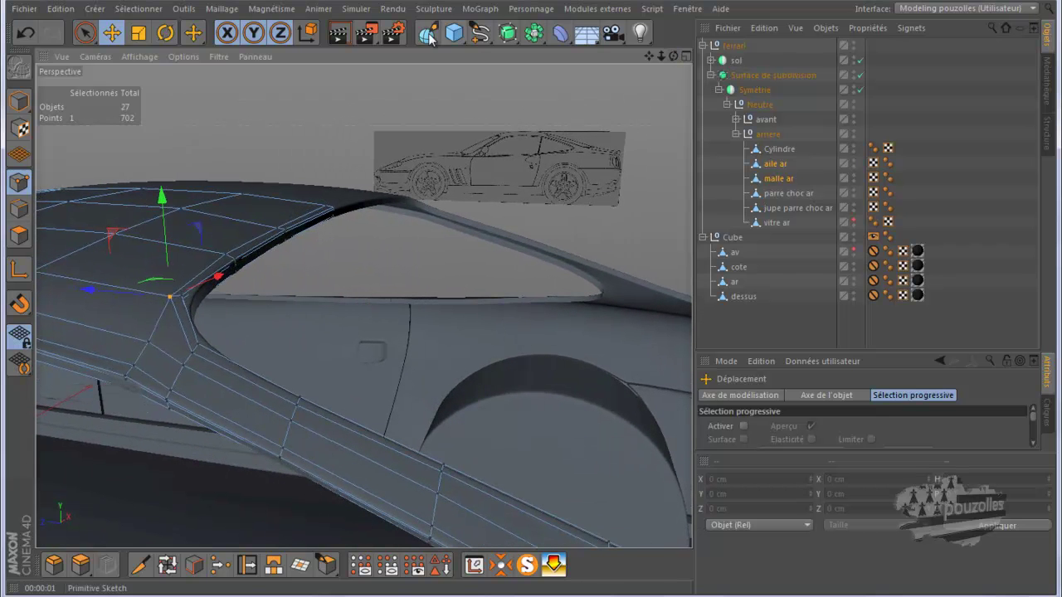
{"action": "left_click", "coordinate": [339, 34]}
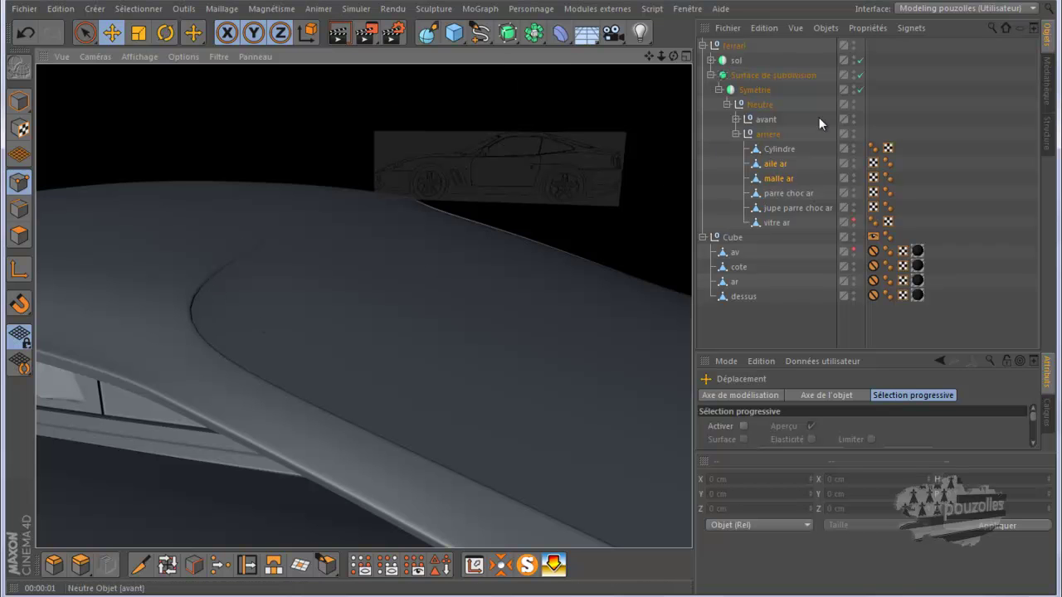
Step: Disable the subdivision surface and, in polygon editing, add six narrow polygons down the rear pillar to the window-frame selection
{"action": "left_click", "coordinate": [860, 75]}
{"action": "left_click", "coordinate": [19, 236]}
{"action": "left_click_drag", "start_coordinate": [676, 57], "coordinate": [525, 303]}
{"action": "left_click_drag", "start_coordinate": [672, 56], "coordinate": [535, 301]}
{"action": "left_click_drag", "start_coordinate": [673, 56], "coordinate": [532, 302]}
{"action": "left_click_drag", "start_coordinate": [673, 57], "coordinate": [532, 297]}
{"action": "left_click_drag", "start_coordinate": [668, 54], "coordinate": [529, 300]}
{"action": "scroll", "coordinate": [317, 208], "scroll_direction": "up", "scroll_amount": 5}
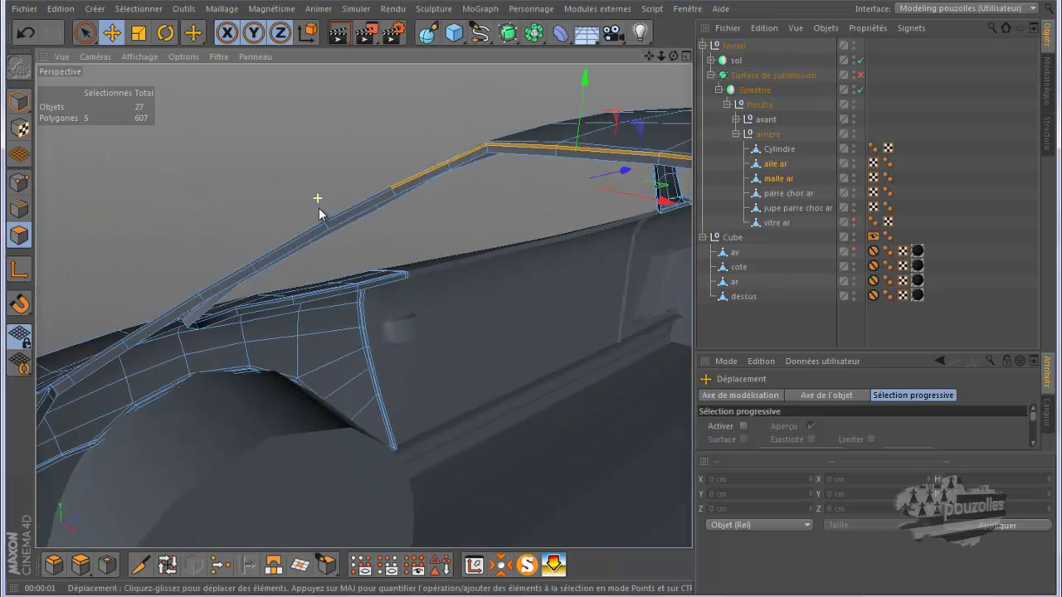
{"action": "scroll", "coordinate": [315, 208], "scroll_direction": "up", "scroll_amount": 2}
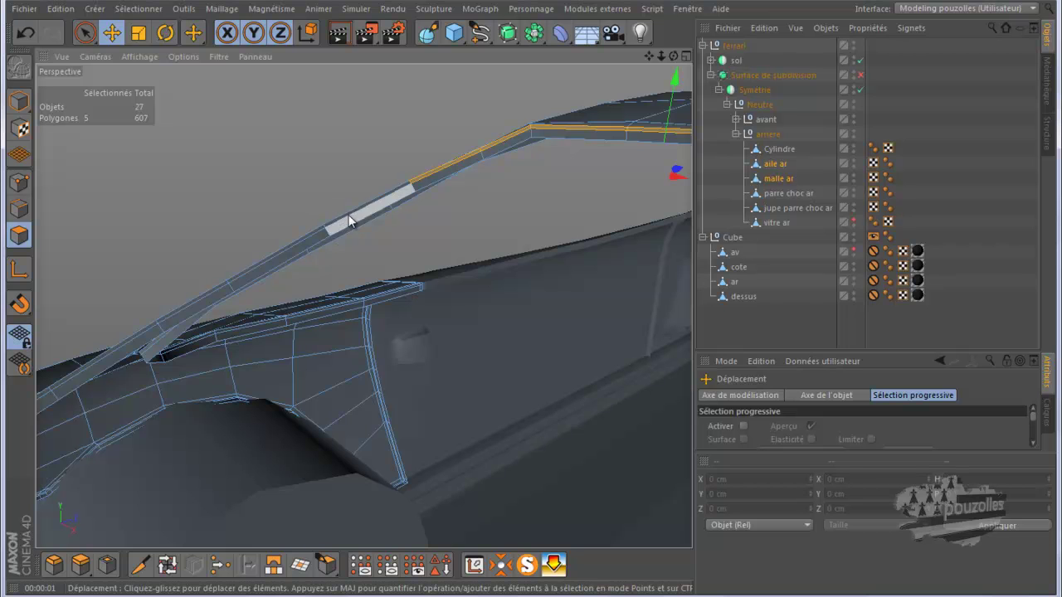
{"action": "left_click", "coordinate": [348, 220], "text": "shift"}
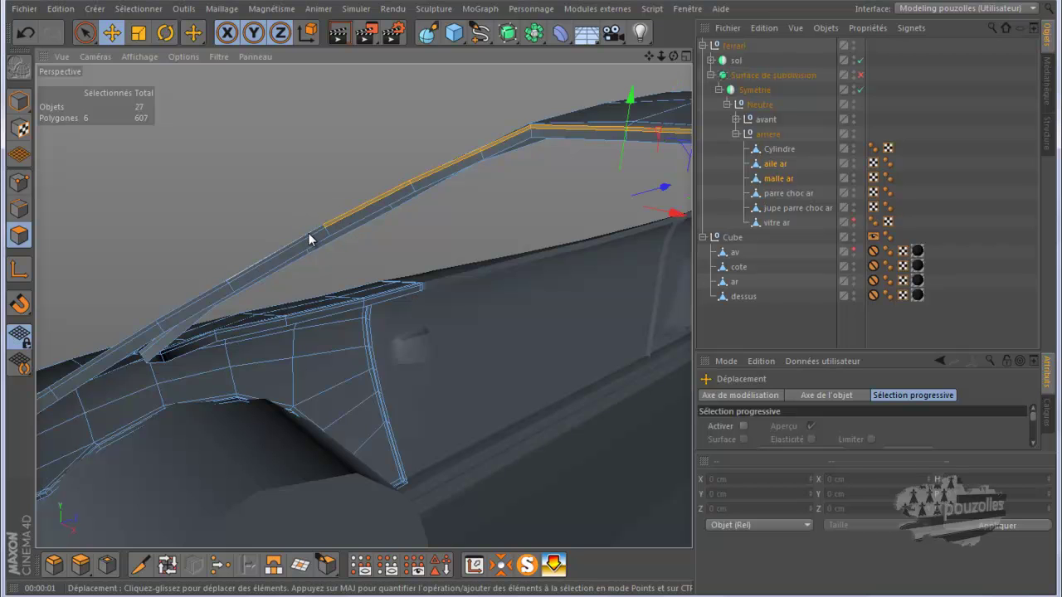
{"action": "left_click", "coordinate": [308, 236], "text": "shift"}
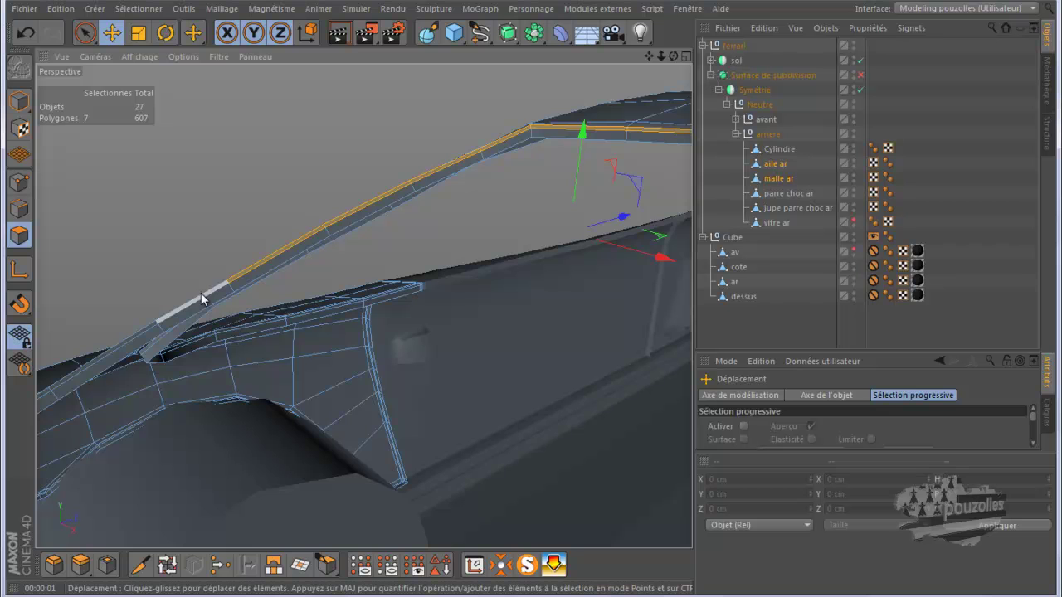
{"action": "left_click", "coordinate": [201, 291], "text": "shift"}
{"action": "left_click", "coordinate": [137, 339], "text": "shift"}
{"action": "left_click", "coordinate": [46, 401], "text": "shift"}
{"action": "left_click_drag", "start_coordinate": [649, 56], "coordinate": [539, 294]}
{"action": "left_click", "coordinate": [258, 277], "text": "shift"}
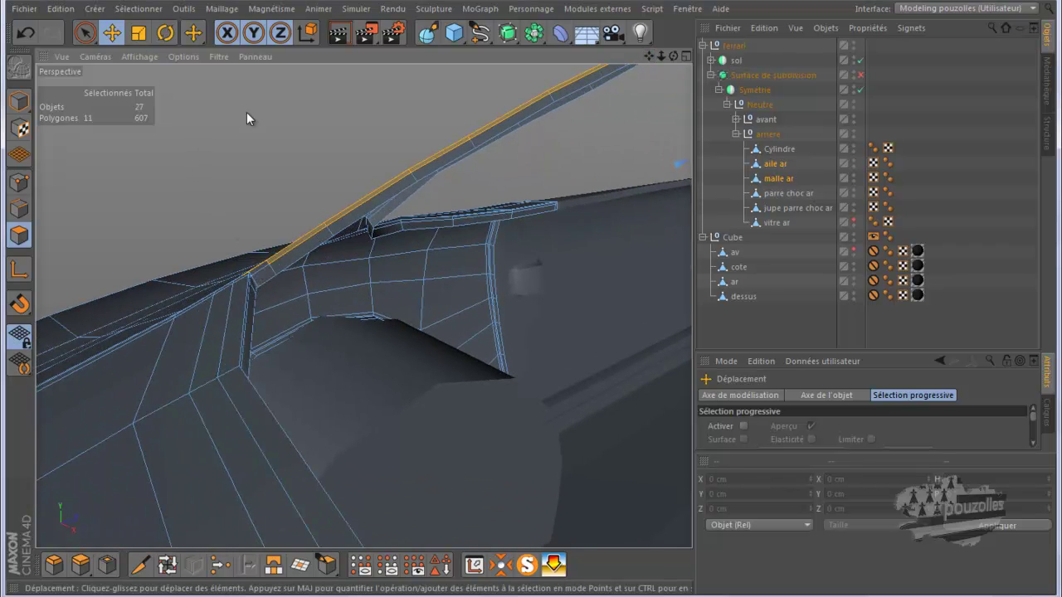
Step: Extend the selection with four narrow polygons around the window opening's lower corner and along the trunk's front edge to the centre line
{"action": "left_click_drag", "start_coordinate": [672, 55], "coordinate": [635, 88]}
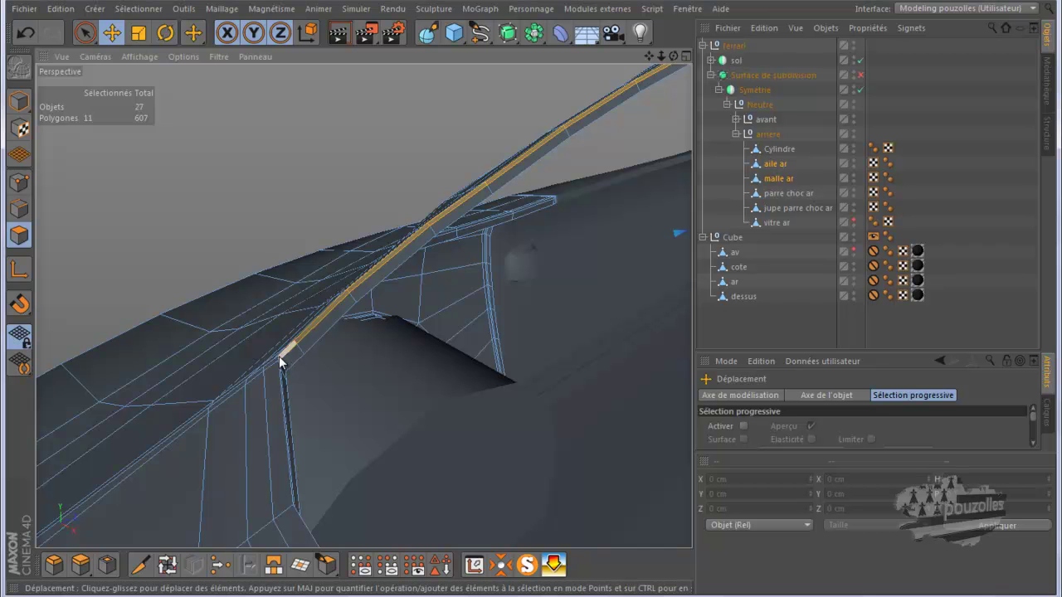
{"action": "left_click_drag", "start_coordinate": [674, 56], "coordinate": [531, 304]}
{"action": "left_click_drag", "start_coordinate": [649, 56], "coordinate": [534, 298]}
{"action": "scroll", "coordinate": [315, 327], "scroll_direction": "up", "scroll_amount": 2}
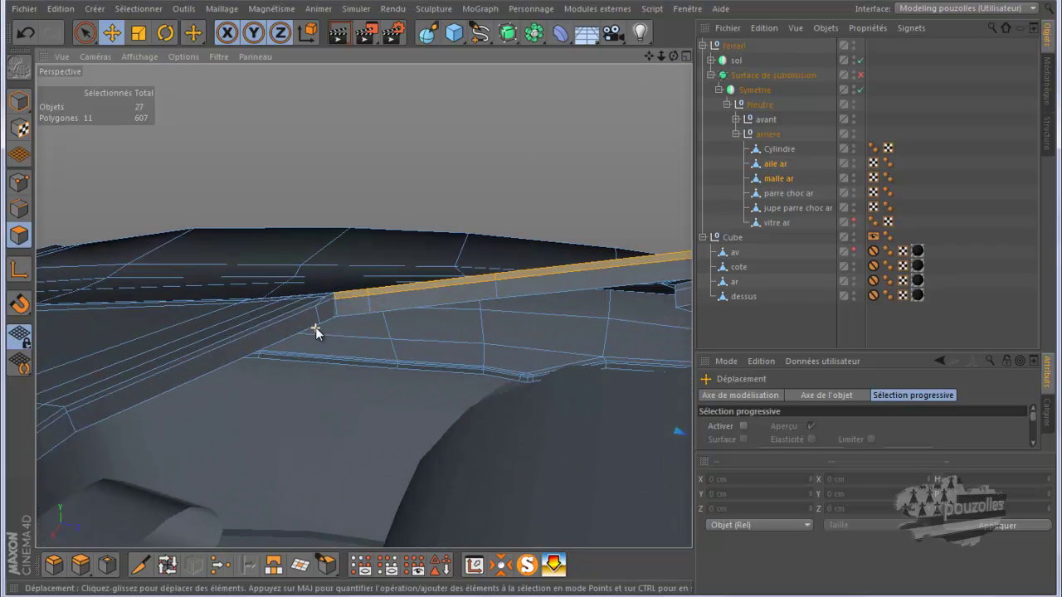
{"action": "left_click", "coordinate": [310, 305], "text": "shift"}
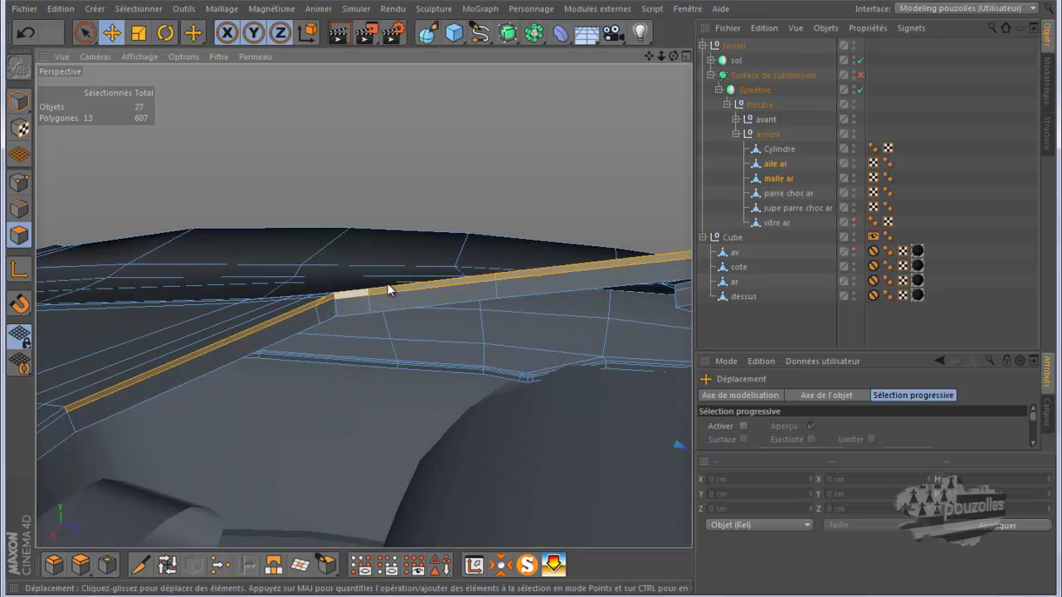
{"action": "scroll", "coordinate": [493, 227], "scroll_direction": "down", "scroll_amount": 2}
{"action": "scroll", "coordinate": [493, 227], "scroll_direction": "down", "scroll_amount": 1}
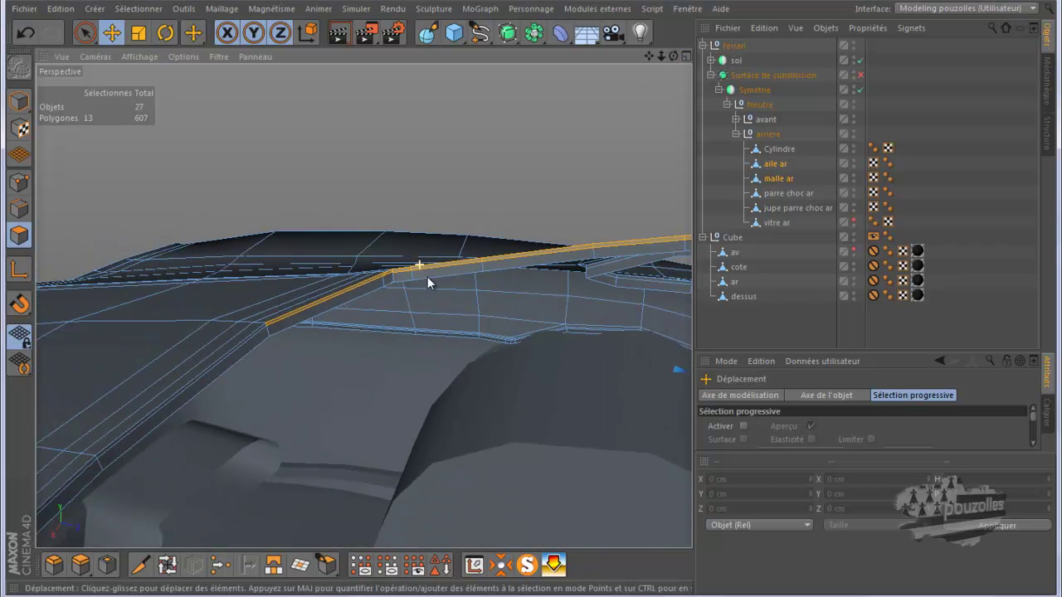
{"action": "left_click", "coordinate": [244, 342], "text": "shift"}
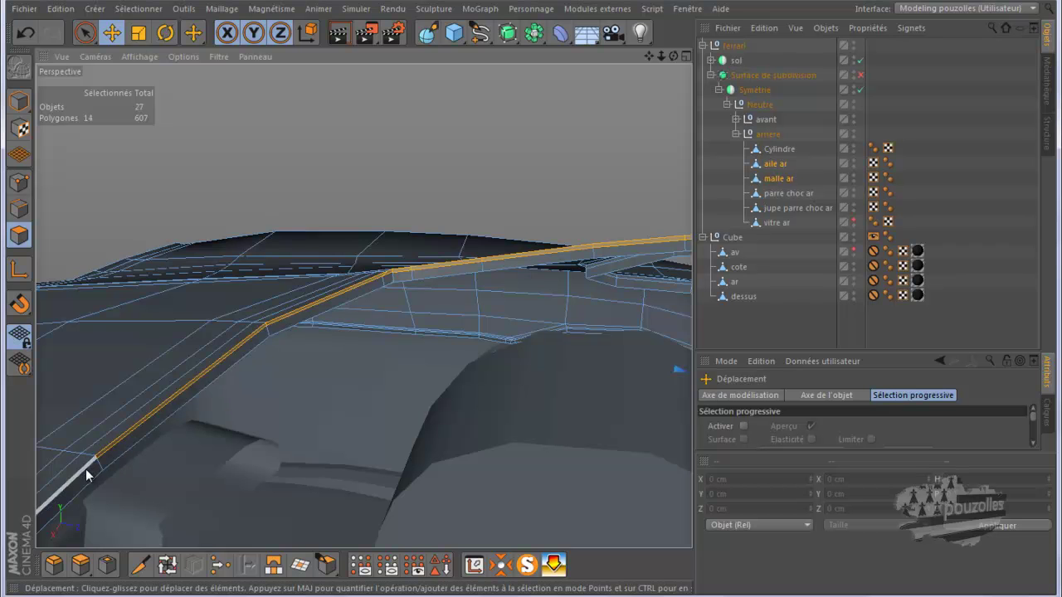
{"action": "scroll", "coordinate": [339, 329], "scroll_direction": "up", "scroll_amount": 1}
{"action": "scroll", "coordinate": [338, 329], "scroll_direction": "down", "scroll_amount": 2}
{"action": "scroll", "coordinate": [237, 367], "scroll_direction": "down", "scroll_amount": 1}
{"action": "scroll", "coordinate": [163, 370], "scroll_direction": "up", "scroll_amount": 1}
{"action": "left_click_drag", "start_coordinate": [673, 56], "coordinate": [529, 299]}
Step: Split the selected frame polygons off as copies of aile ar and malle ar, and merge both copies with Connecter les objets + Supprimer
{"action": "right_click", "coordinate": [140, 193]}
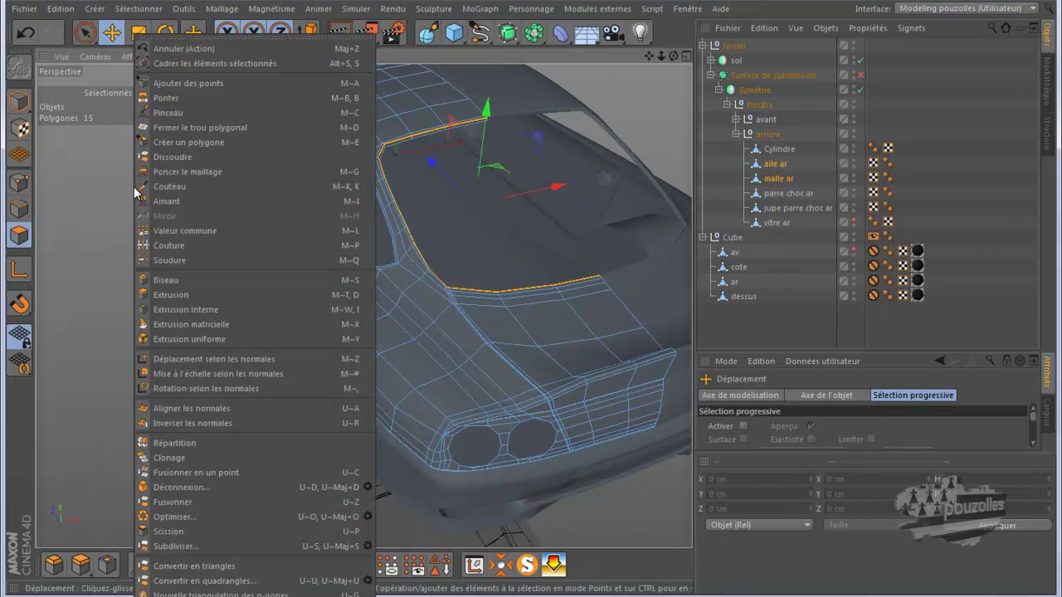
{"action": "left_click", "coordinate": [150, 518]}
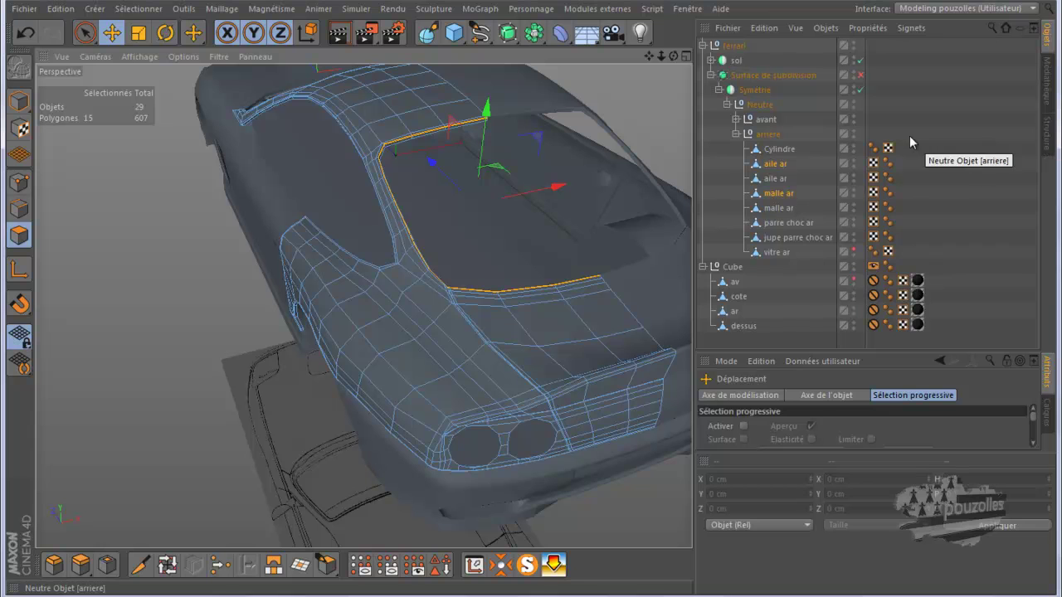
{"action": "left_click", "coordinate": [774, 178]}
{"action": "left_click", "coordinate": [785, 208], "text": "ctrl"}
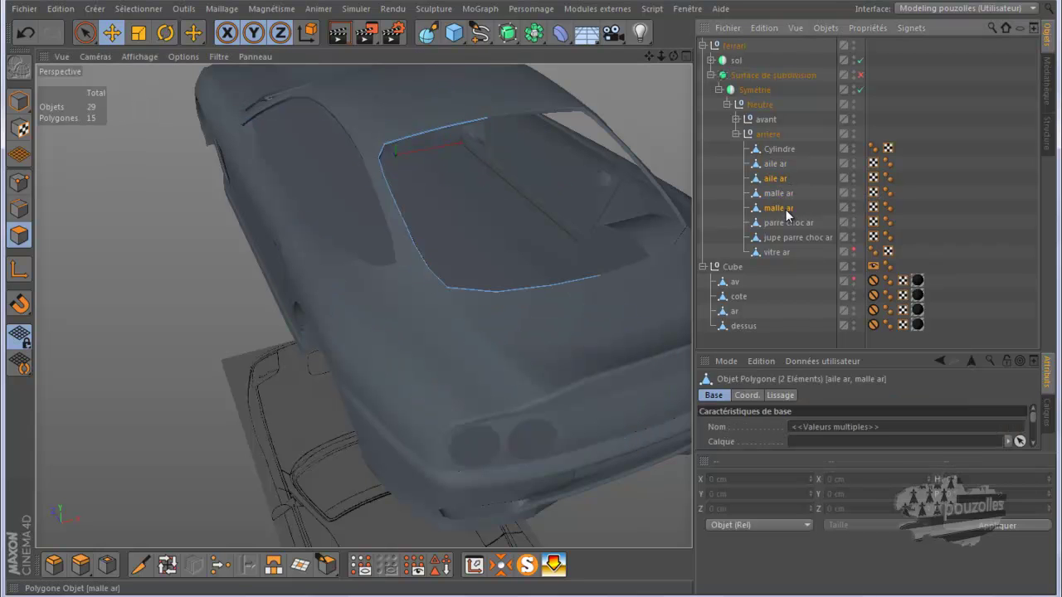
{"action": "right_click", "coordinate": [785, 209]}
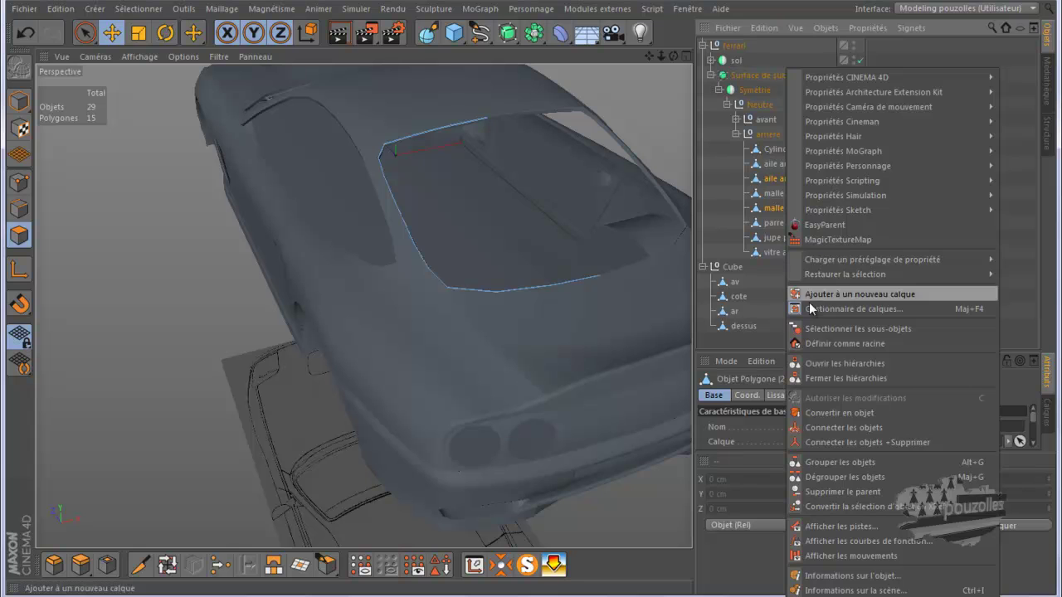
{"action": "left_click", "coordinate": [835, 447]}
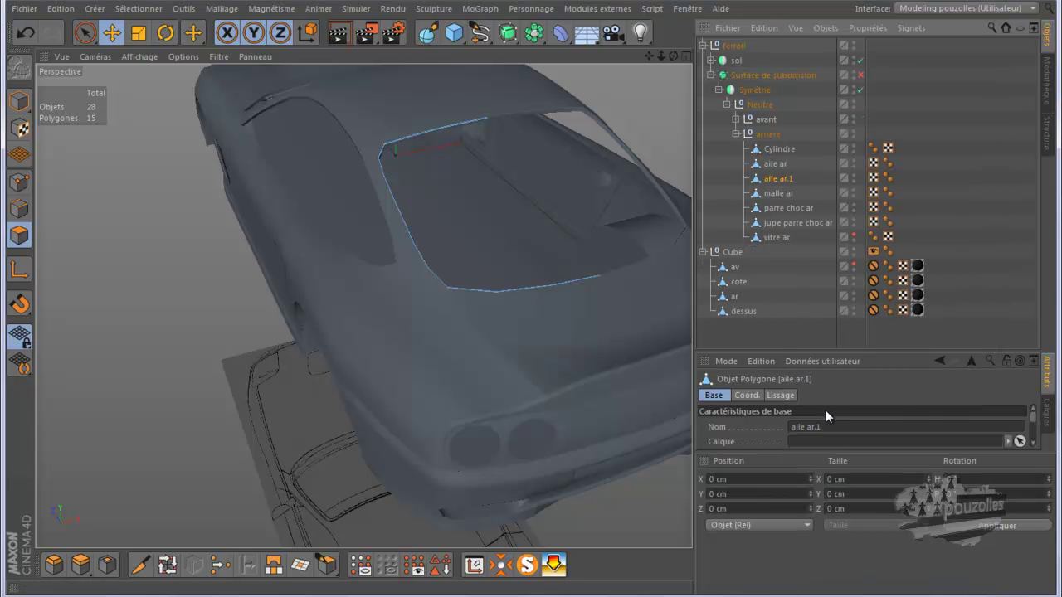
Step: Rename the merged strip joint vitre ar and nest it under vitre ar, with the rear glass shown again
{"action": "double_click", "coordinate": [780, 179]}
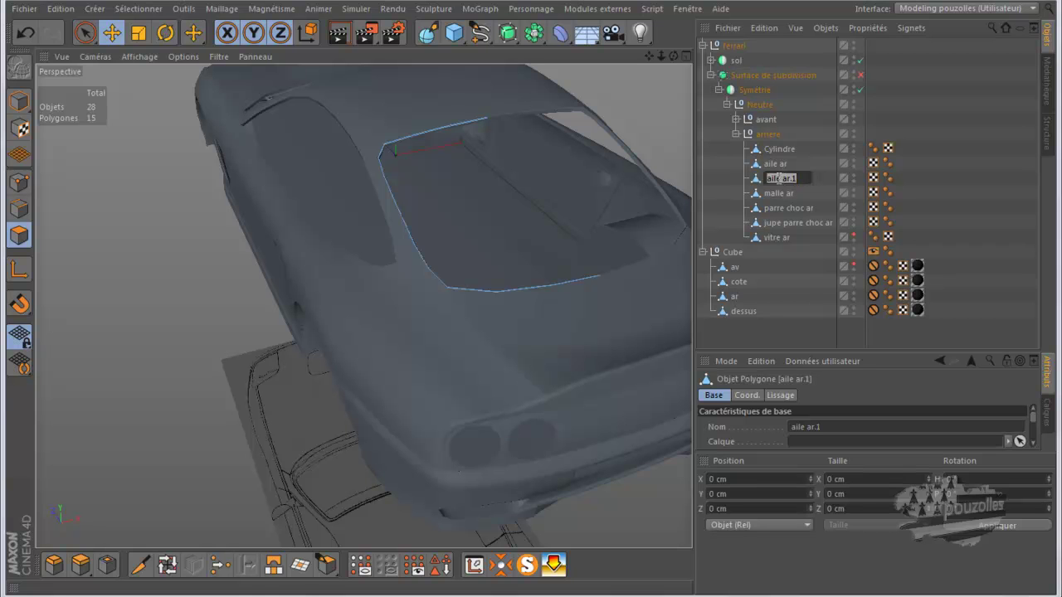
{"action": "type", "text": "joint vitre ar"}
{"action": "key", "text": "Return"}
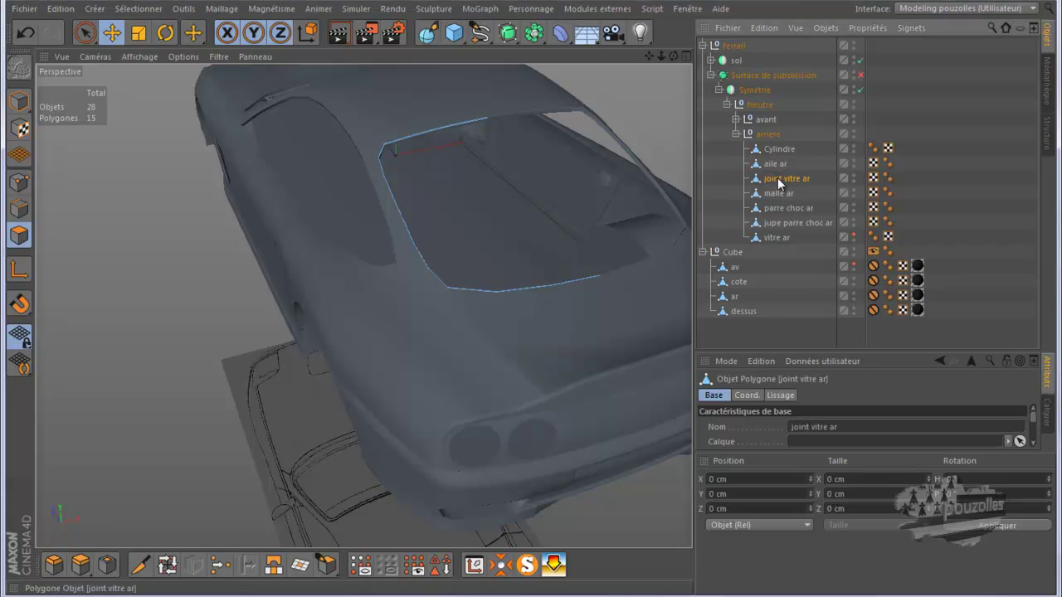
{"action": "left_click_drag", "start_coordinate": [768, 190], "coordinate": [761, 179]}
{"action": "left_click_drag", "start_coordinate": [777, 237], "coordinate": [778, 238]}
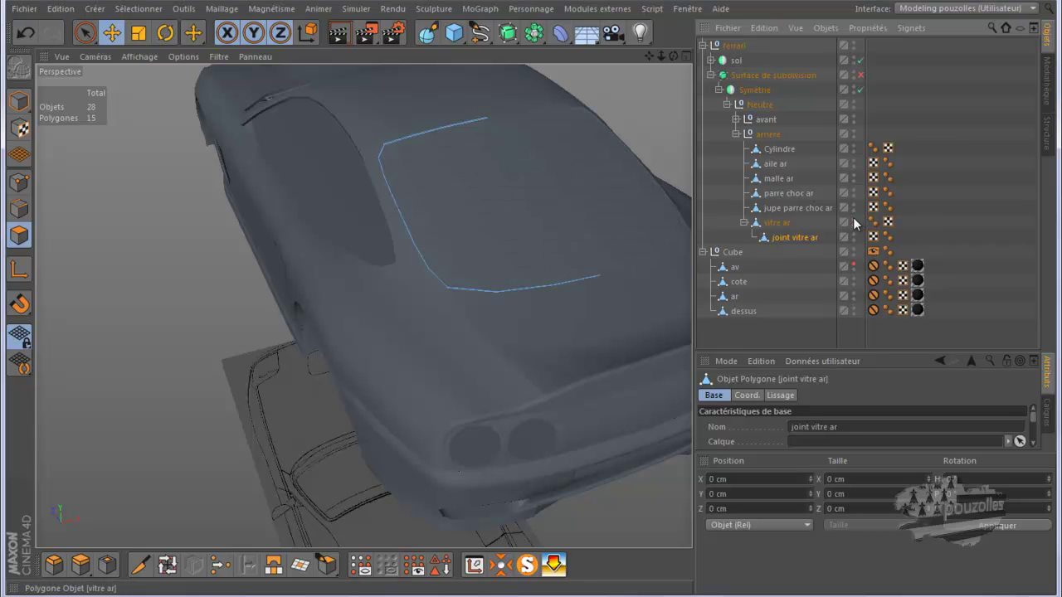
Step: Apply the black material Mat.1 to joint vitre ar and close the materials window
{"action": "scroll", "coordinate": [520, 123], "scroll_direction": "up", "scroll_amount": 5}
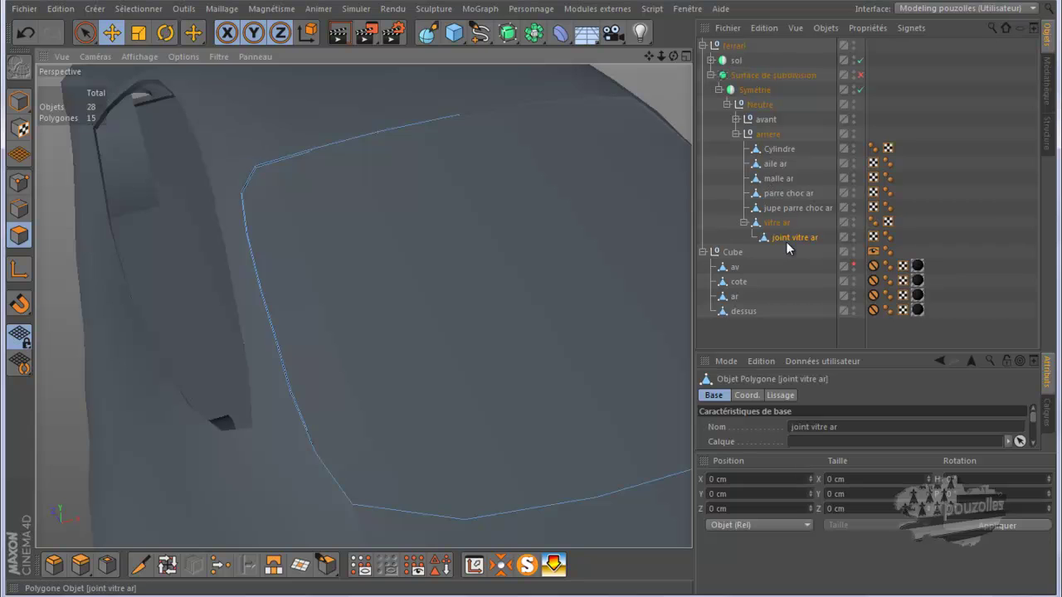
{"action": "left_click", "coordinate": [685, 9]}
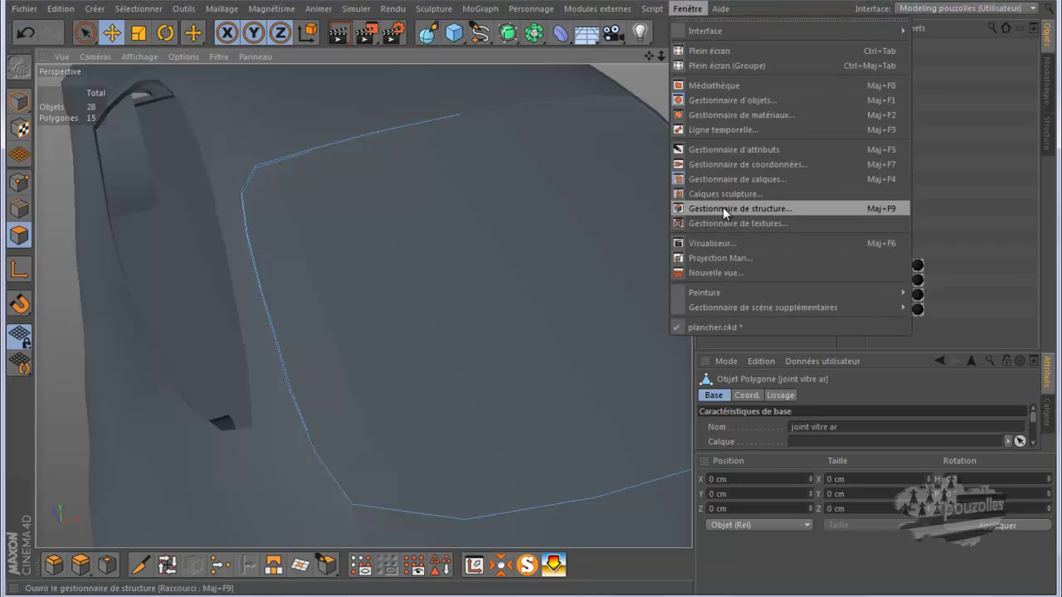
{"action": "left_click", "coordinate": [717, 114]}
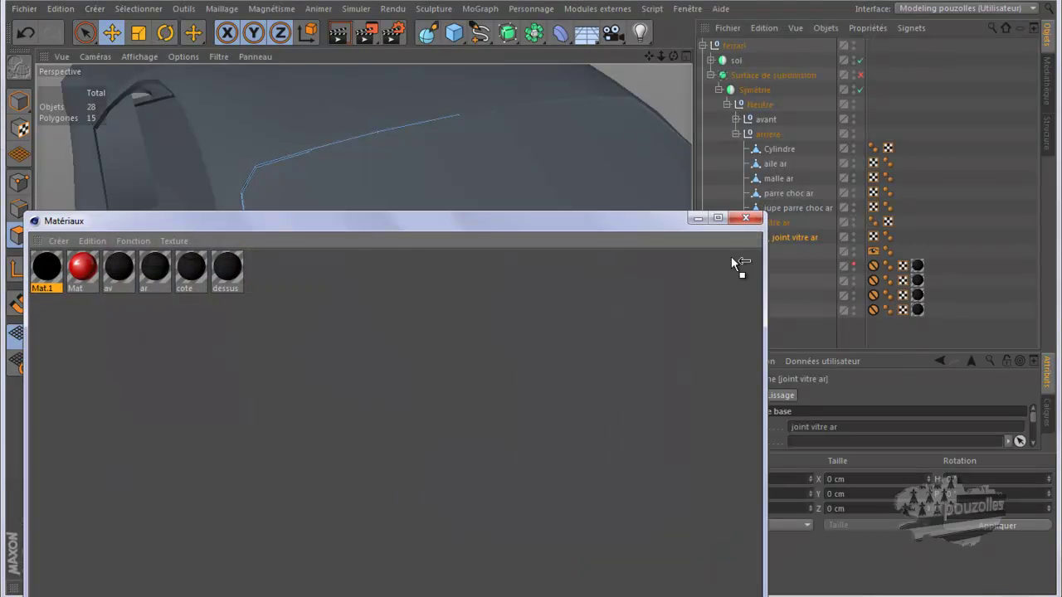
{"action": "left_click_drag", "start_coordinate": [787, 241], "coordinate": [811, 236]}
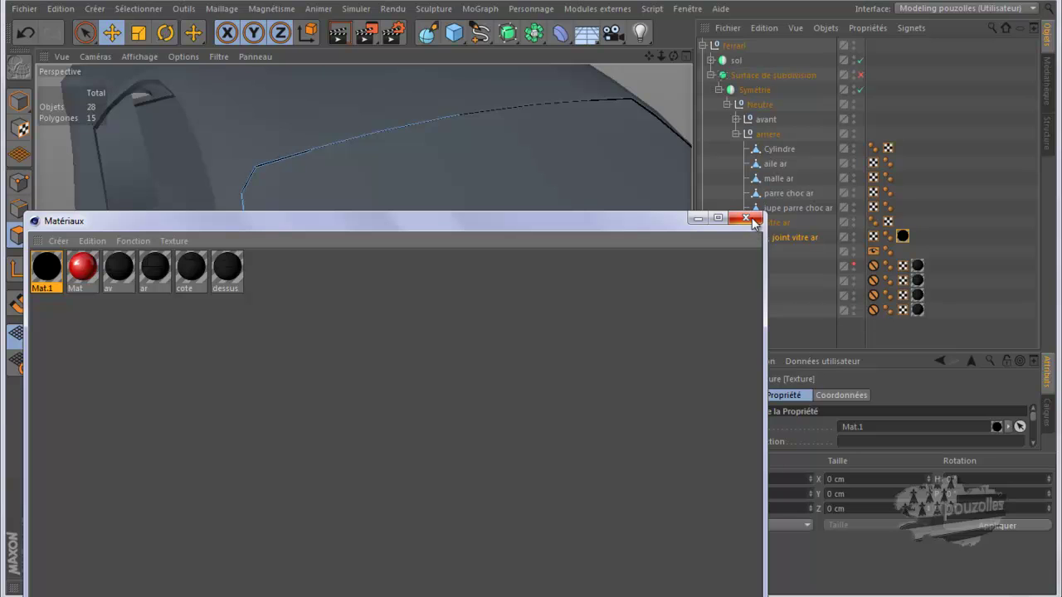
{"action": "left_click", "coordinate": [745, 219]}
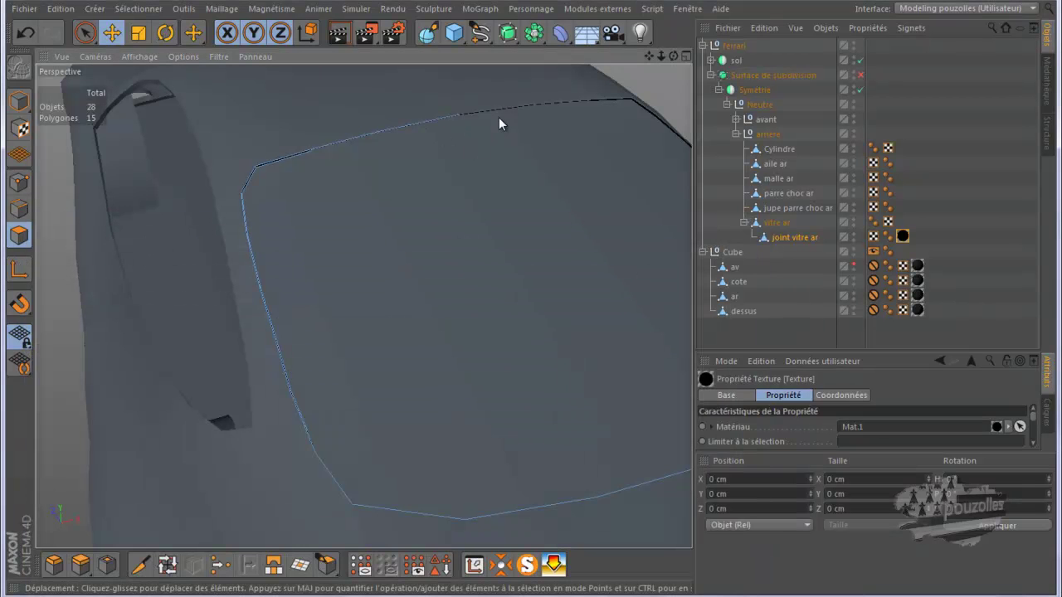
{"action": "scroll", "coordinate": [460, 110], "scroll_direction": "up", "scroll_amount": 4}
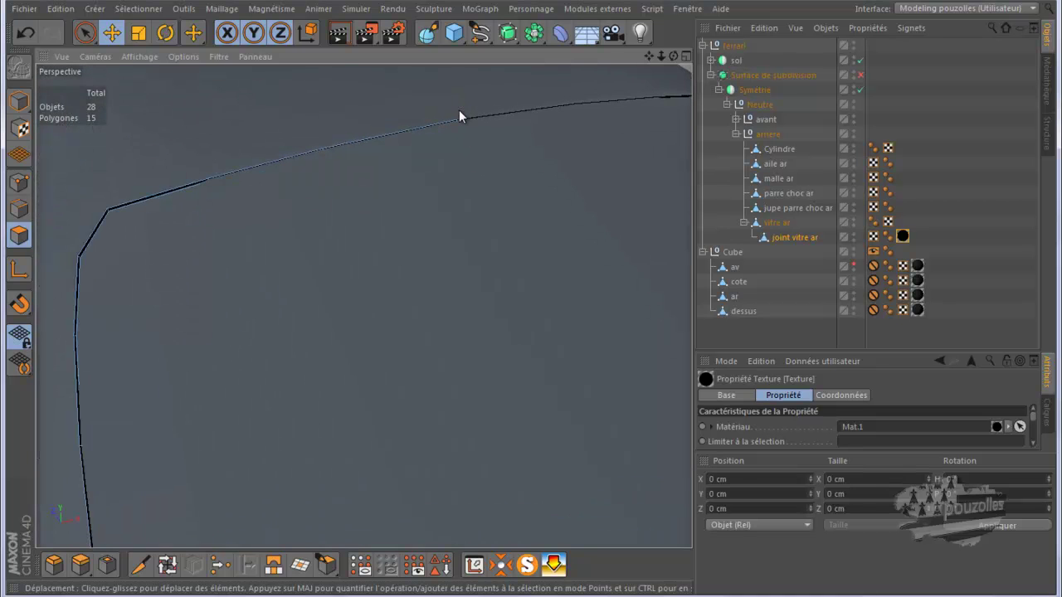
{"action": "scroll", "coordinate": [458, 110], "scroll_direction": "down", "scroll_amount": 3}
{"action": "left_click_drag", "start_coordinate": [459, 109], "coordinate": [473, 143], "text": "alt"}
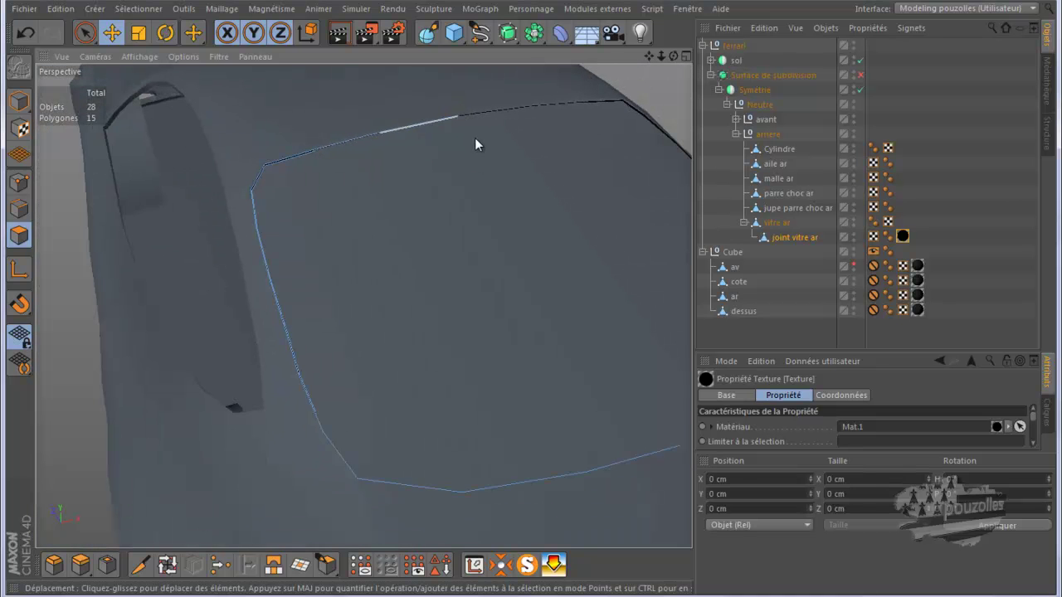
{"action": "left_click", "coordinate": [527, 565]}
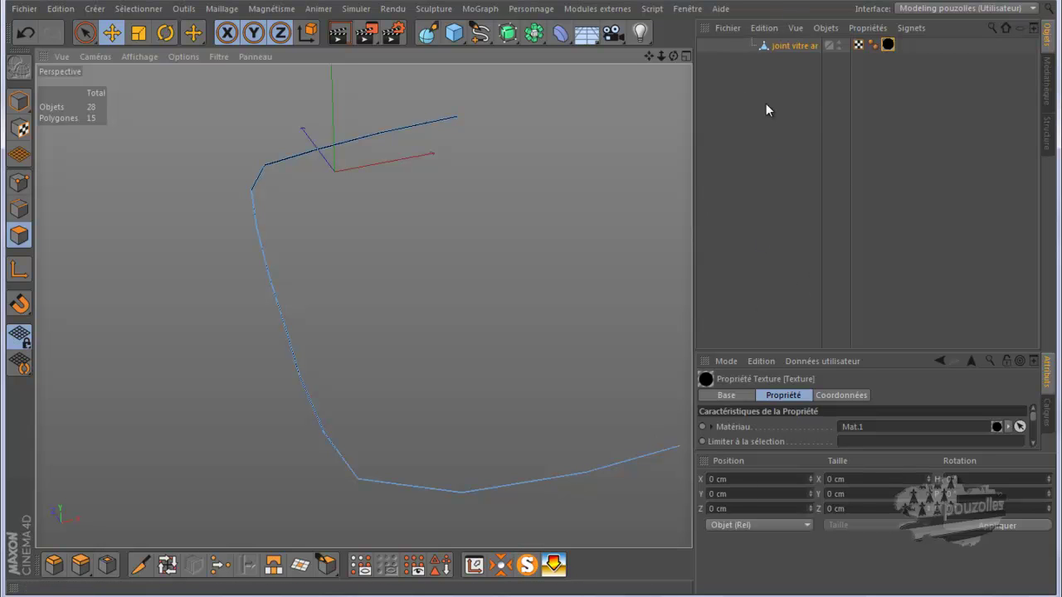
{"action": "left_click", "coordinate": [527, 566]}
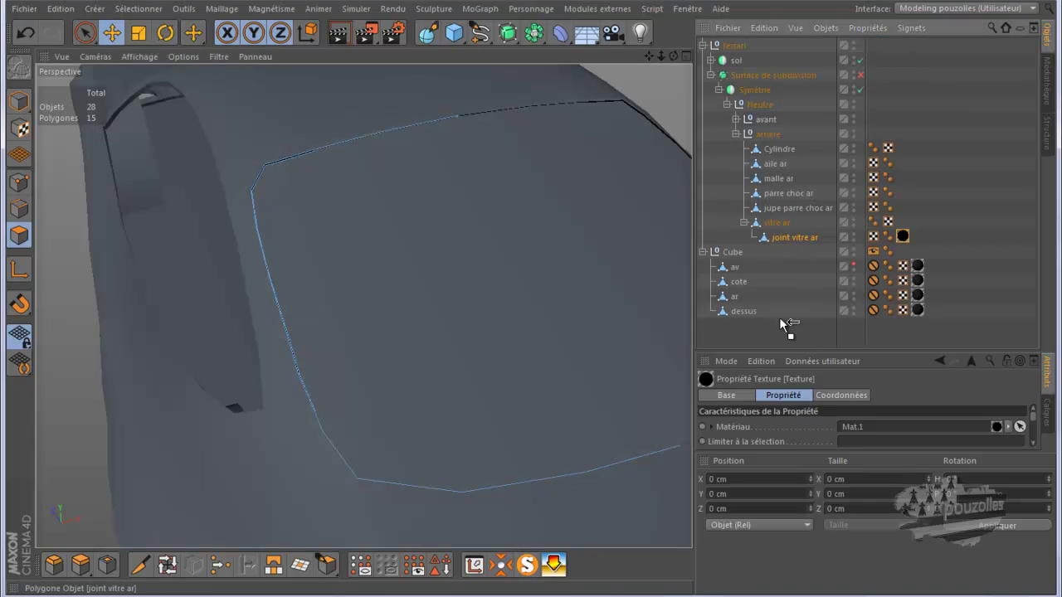
Step: Move joint vitre ar out of the hierarchy to the top level, hide the ferrari group and switch to point editing
{"action": "left_click_drag", "start_coordinate": [775, 352], "coordinate": [778, 347]}
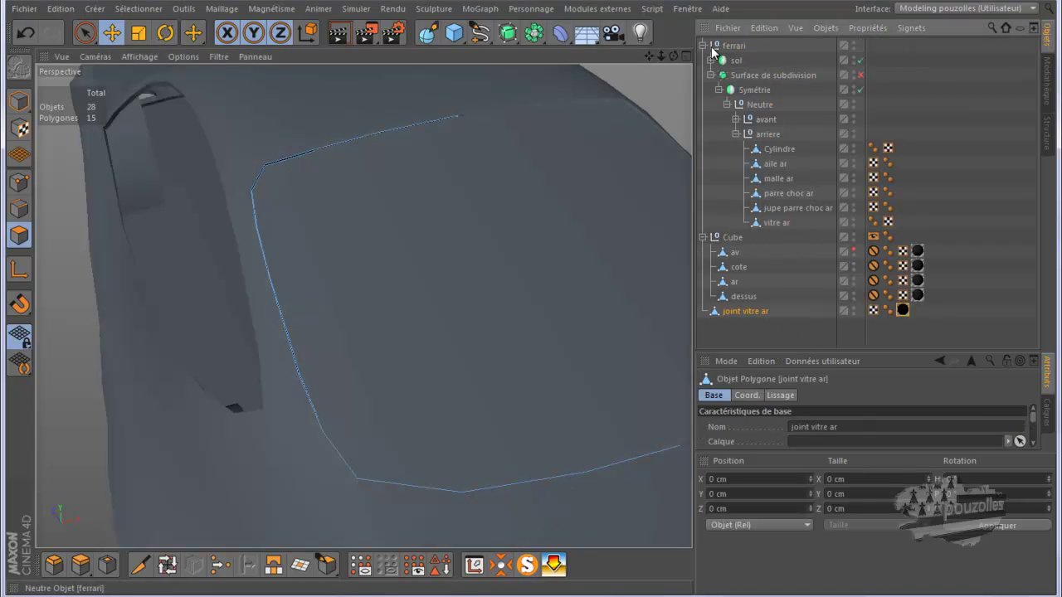
{"action": "left_click", "coordinate": [853, 43]}
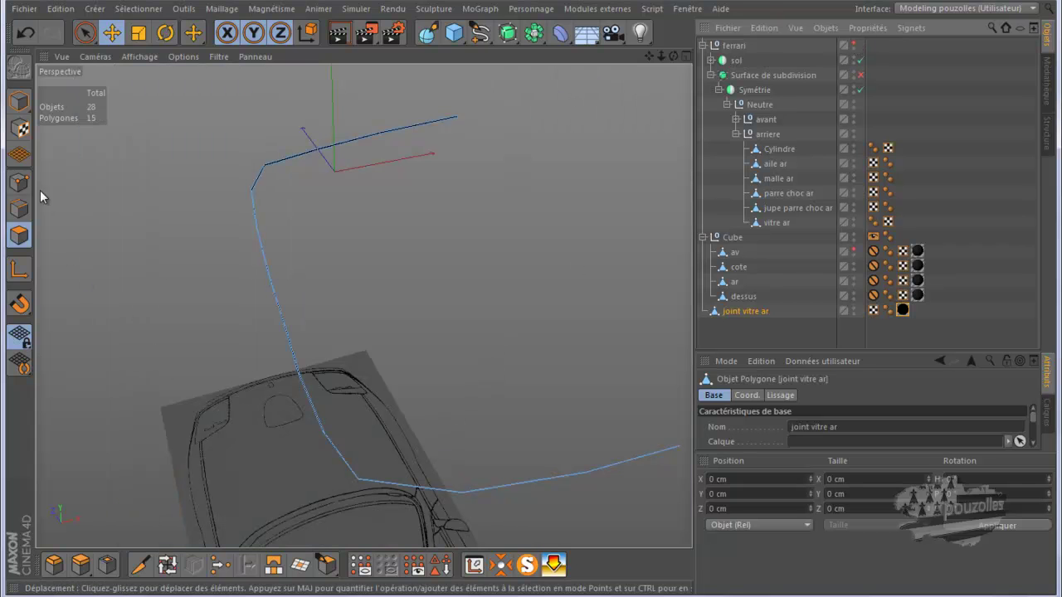
{"action": "left_click", "coordinate": [20, 182]}
Step: Examine the isolated seal strip from several angles, especially along its side and lower edge
{"action": "scroll", "coordinate": [440, 544], "scroll_direction": "up", "scroll_amount": 2}
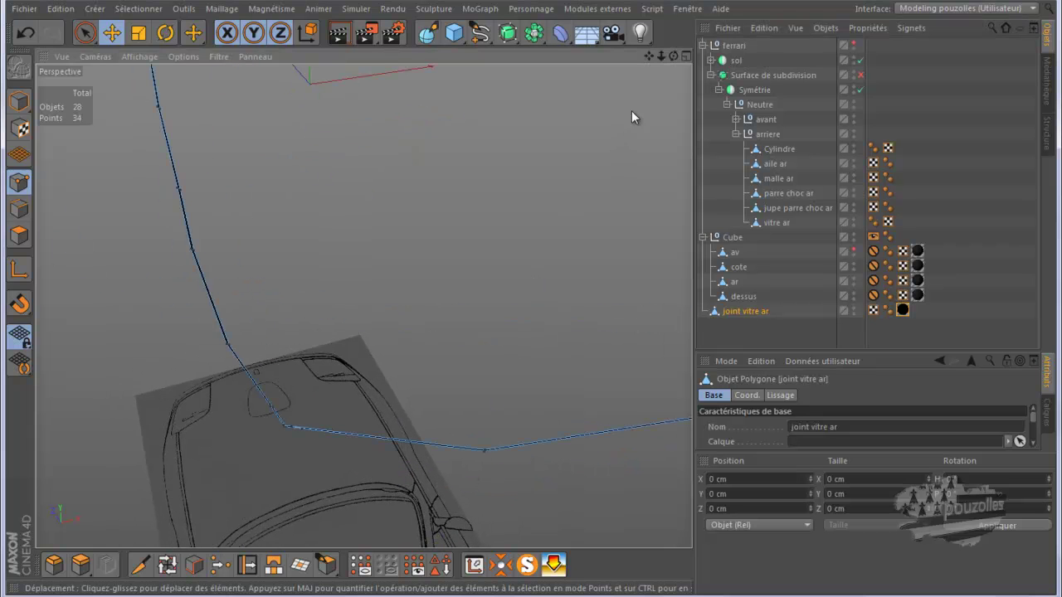
{"action": "mouse_move", "coordinate": [673, 55]}
{"action": "left_mouse_down"}
{"action": "mouse_move", "coordinate": [530, 300]}
{"action": "mouse_move", "coordinate": [659, 63]}
{"action": "mouse_move", "coordinate": [530, 295]}
{"action": "left_mouse_up"}
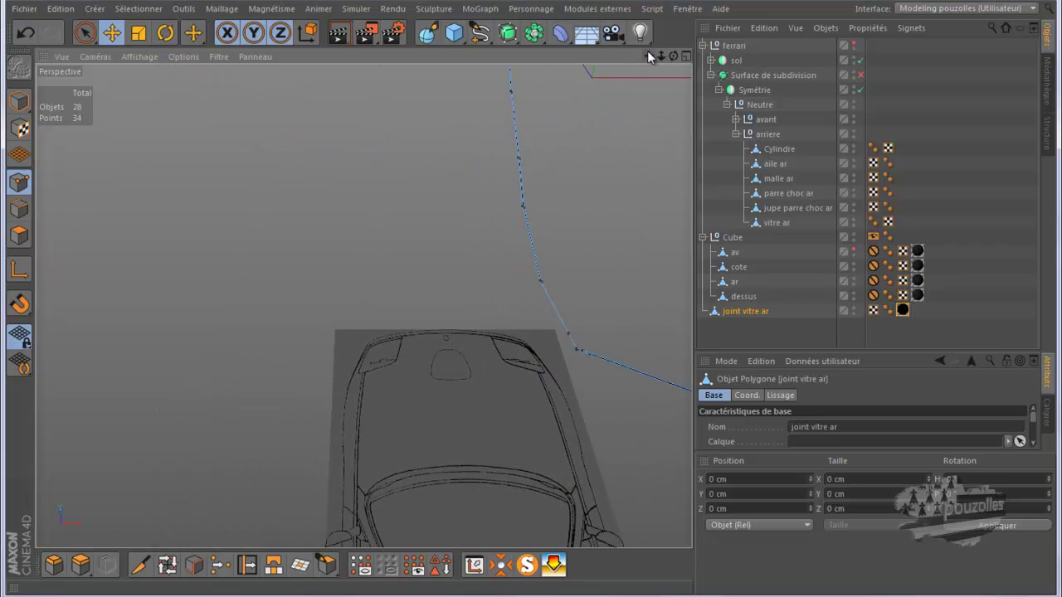
{"action": "mouse_move", "coordinate": [674, 54]}
{"action": "left_mouse_down"}
{"action": "mouse_move", "coordinate": [530, 299]}
{"action": "mouse_move", "coordinate": [639, 62]}
{"action": "left_mouse_up"}
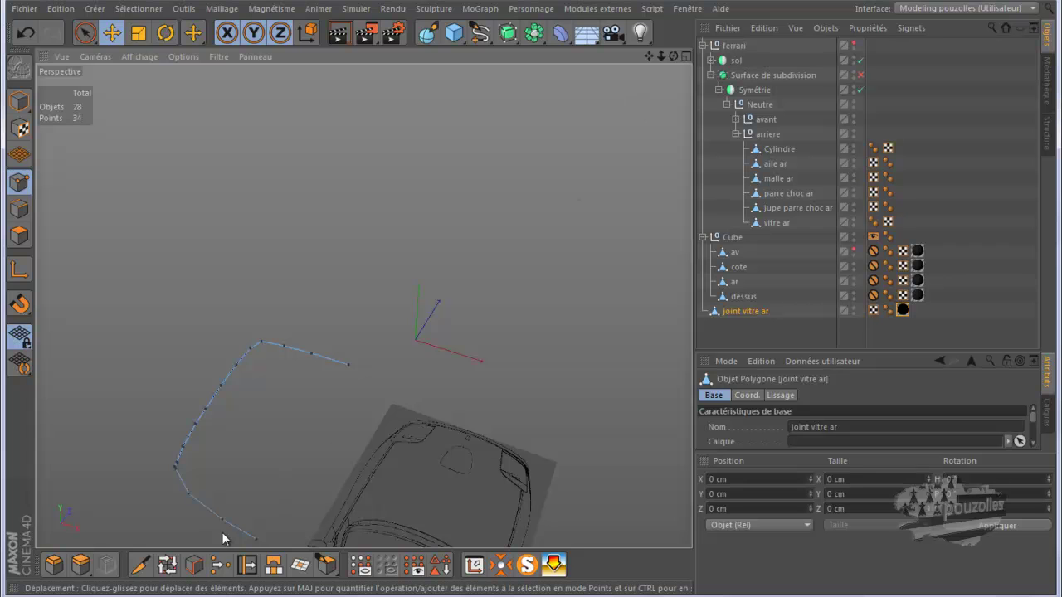
{"action": "scroll", "coordinate": [196, 530], "scroll_direction": "up", "scroll_amount": 5}
{"action": "scroll", "coordinate": [196, 530], "scroll_direction": "down", "scroll_amount": 2}
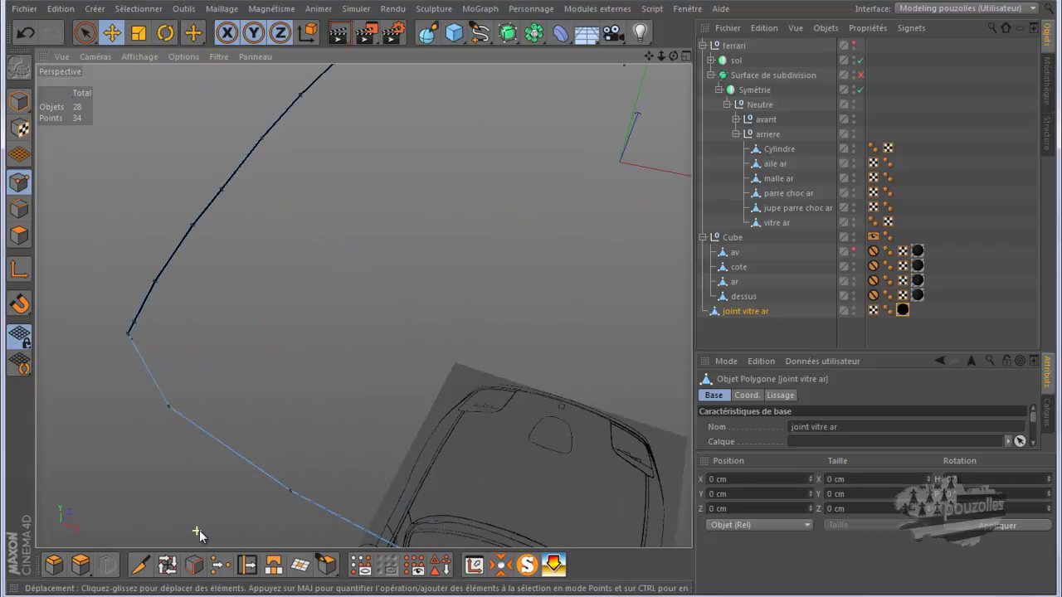
{"action": "mouse_move", "coordinate": [669, 56]}
{"action": "left_mouse_down"}
{"action": "mouse_move", "coordinate": [533, 298]}
{"action": "mouse_move", "coordinate": [644, 56]}
{"action": "mouse_move", "coordinate": [529, 299]}
{"action": "mouse_move", "coordinate": [661, 56]}
{"action": "mouse_move", "coordinate": [532, 299]}
{"action": "mouse_move", "coordinate": [673, 56]}
{"action": "mouse_move", "coordinate": [529, 302]}
{"action": "mouse_move", "coordinate": [673, 55]}
{"action": "left_mouse_up"}
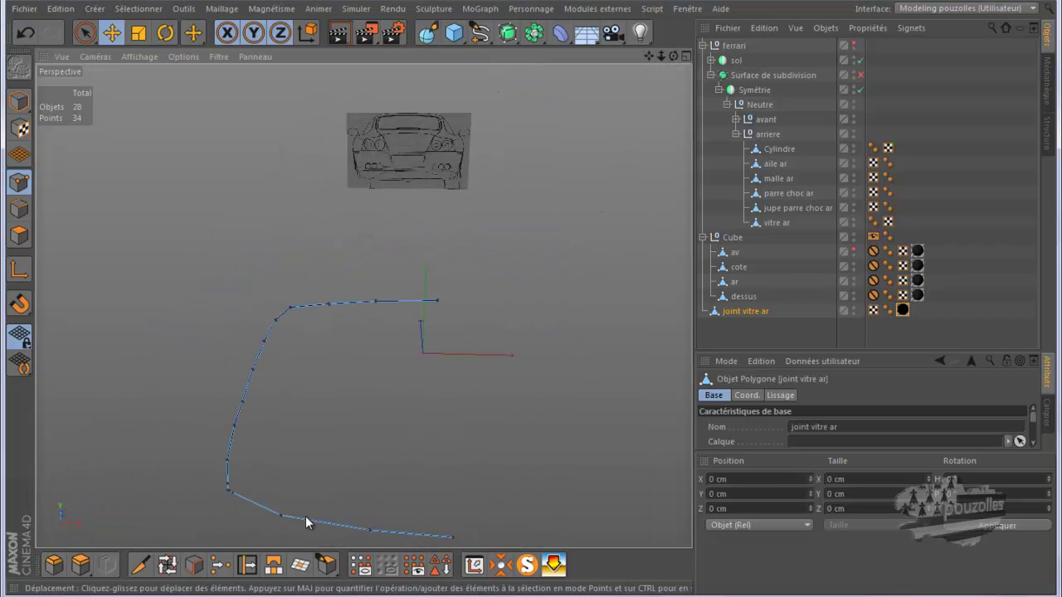
{"action": "scroll", "coordinate": [299, 528], "scroll_direction": "up", "scroll_amount": 5}
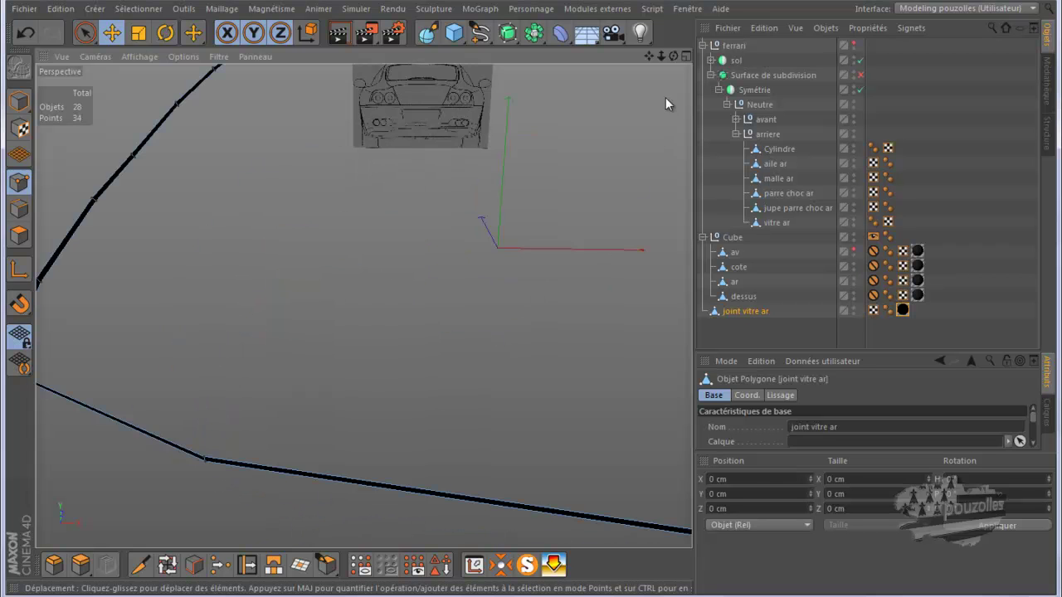
{"action": "left_click_drag", "start_coordinate": [669, 53], "coordinate": [531, 299]}
{"action": "scroll", "coordinate": [263, 483], "scroll_direction": "up", "scroll_amount": 2}
{"action": "scroll", "coordinate": [263, 484], "scroll_direction": "down", "scroll_amount": 4}
{"action": "left_click_drag", "start_coordinate": [679, 56], "coordinate": [517, 304]}
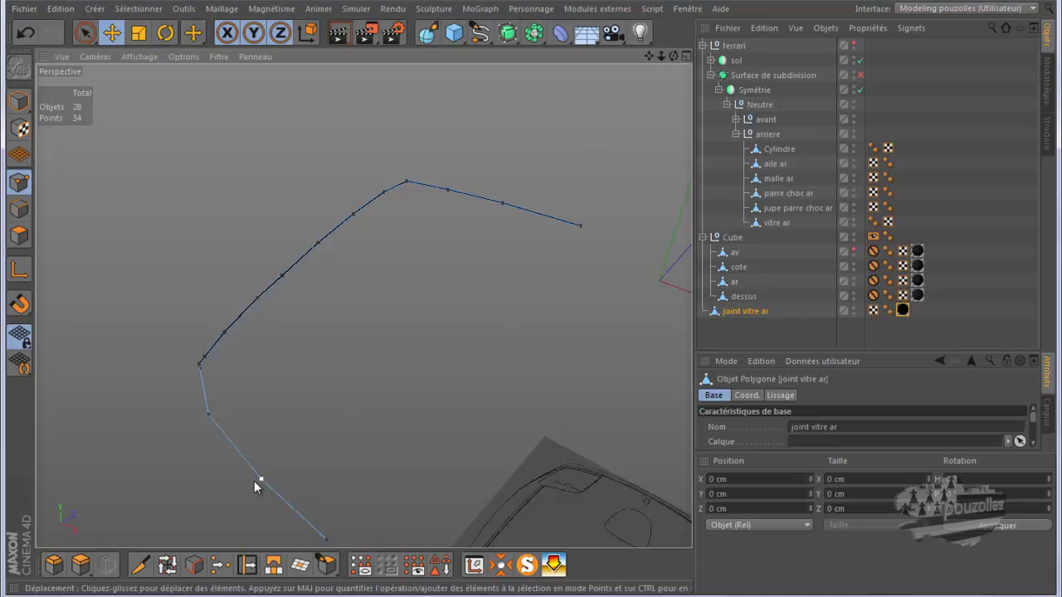
Step: Select the point at the bend in the seal's lower edge, frame it and examine the strip around it
{"action": "left_click", "coordinate": [208, 412]}
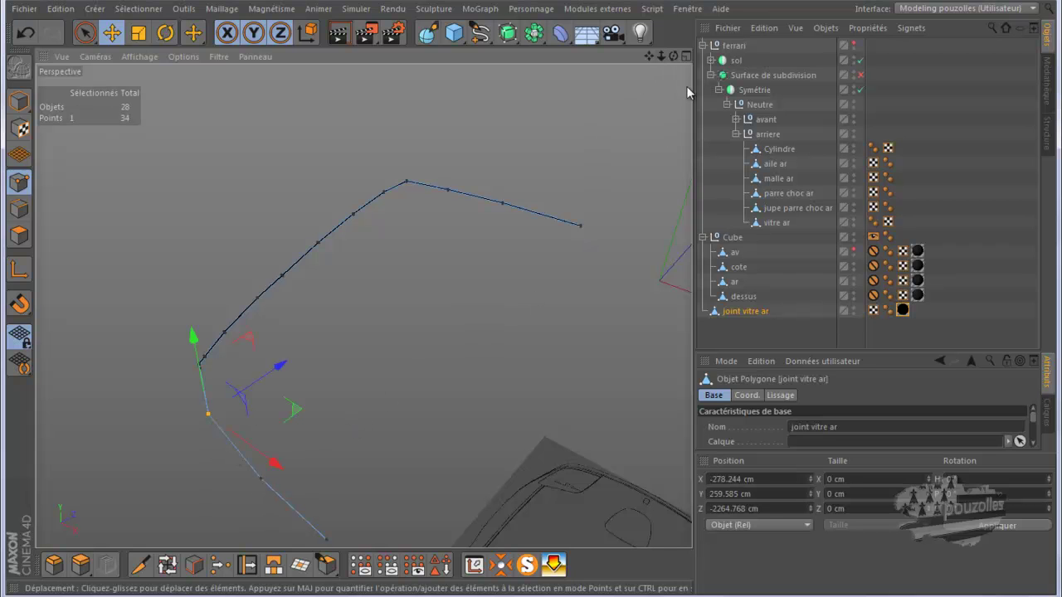
{"action": "key", "text": "s"}
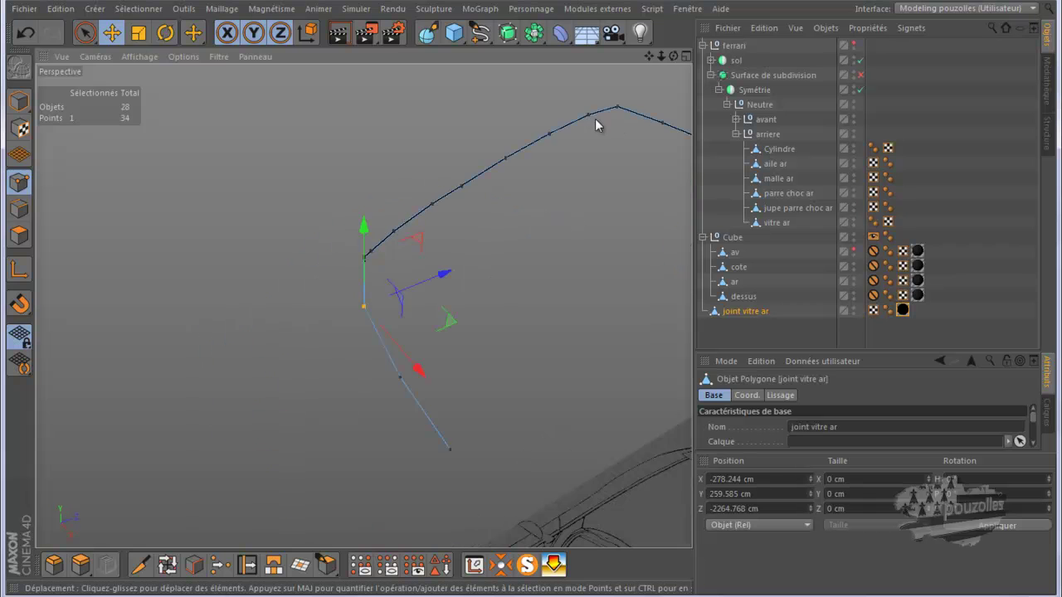
{"action": "scroll", "coordinate": [360, 316], "scroll_direction": "up", "scroll_amount": 5}
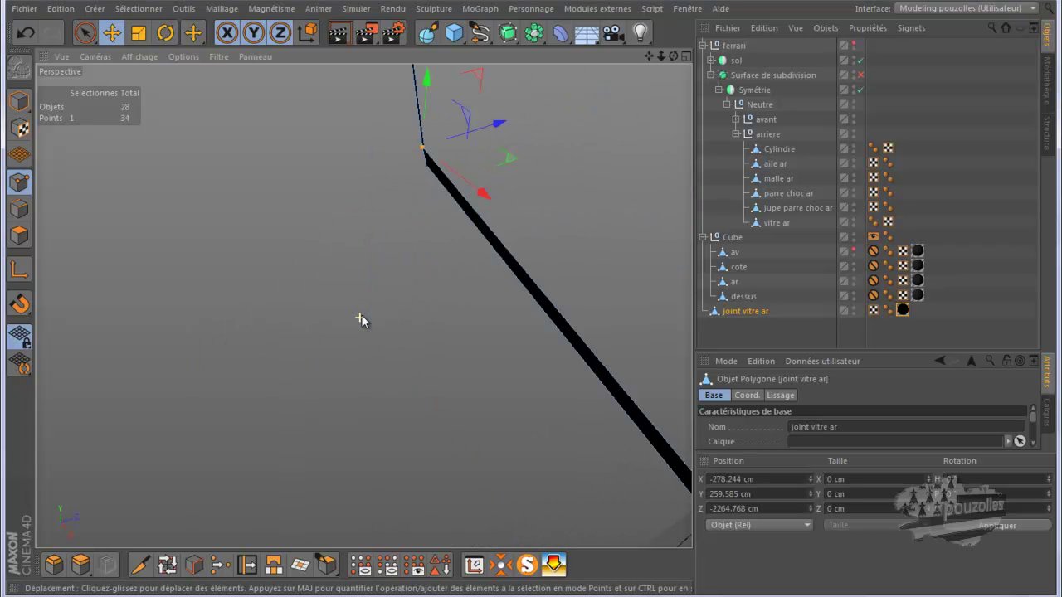
{"action": "left_click_drag", "start_coordinate": [420, 272], "coordinate": [389, 263], "text": "alt"}
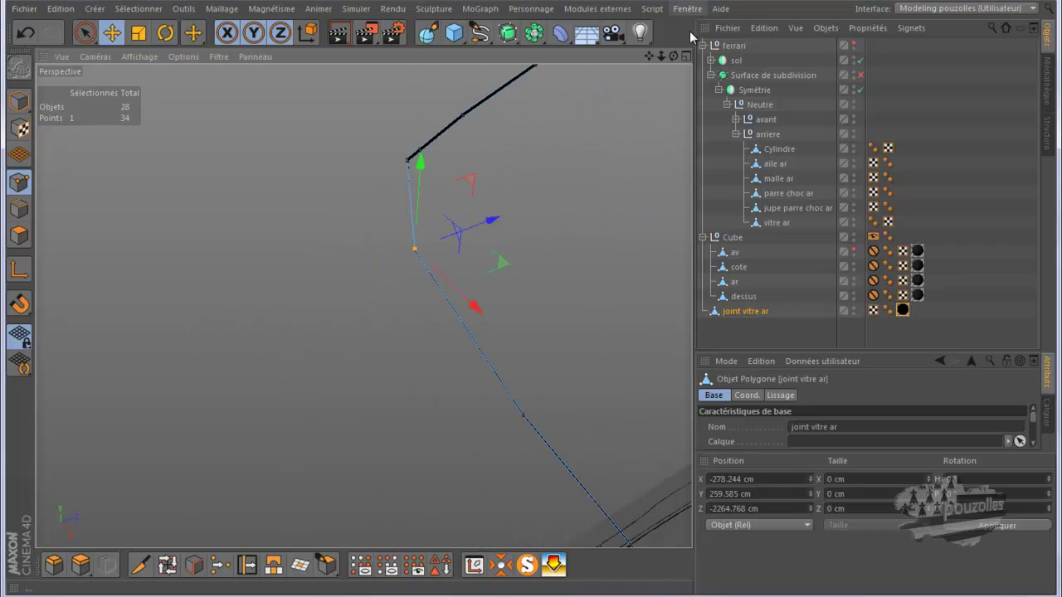
{"action": "left_click_drag", "start_coordinate": [673, 56], "coordinate": [530, 298]}
{"action": "left_click_drag", "start_coordinate": [528, 302], "coordinate": [529, 299]}
{"action": "mouse_move", "coordinate": [661, 56]}
{"action": "left_mouse_down"}
{"action": "mouse_move", "coordinate": [527, 301]}
{"action": "mouse_move", "coordinate": [657, 53]}
{"action": "left_mouse_up"}
{"action": "left_click_drag", "start_coordinate": [583, 291], "coordinate": [532, 300]}
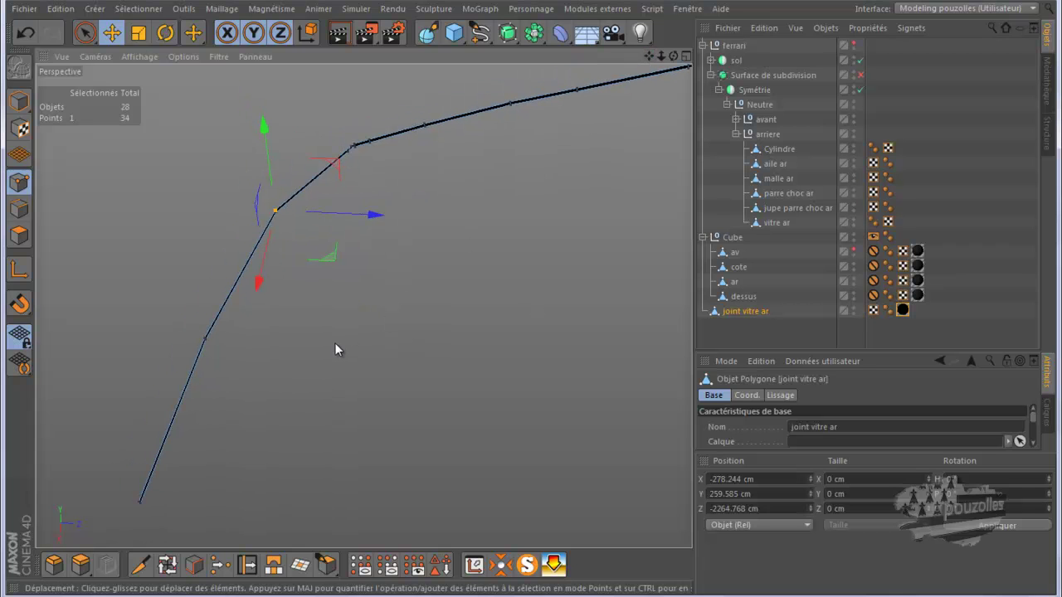
{"action": "scroll", "coordinate": [390, 134], "scroll_direction": "up", "scroll_amount": 4}
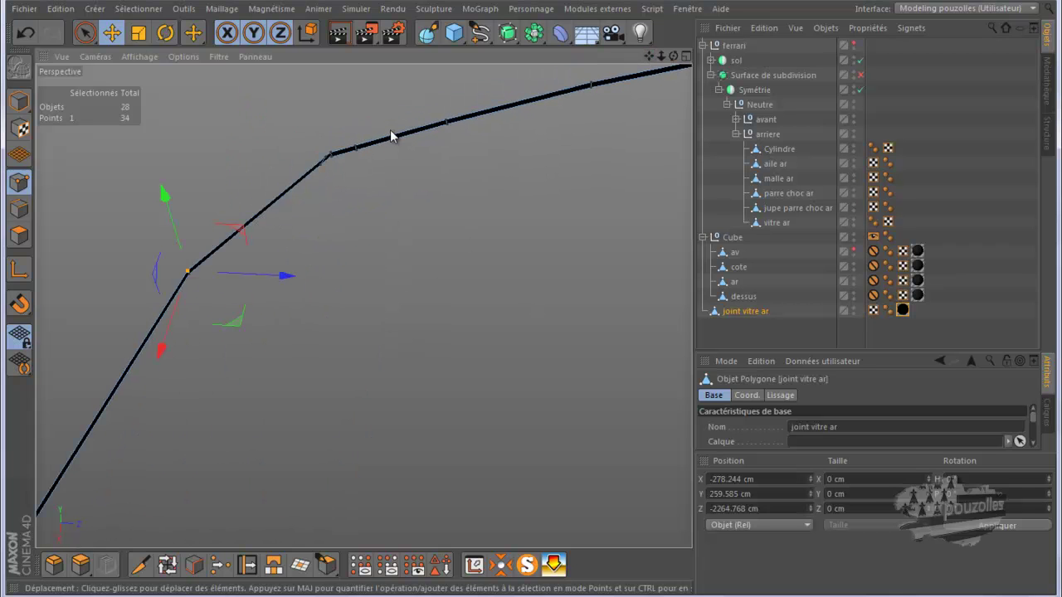
Step: Check individual points along the seal's lower edge with the selection brush, and briefly show the ferrari group for comparison
{"action": "key", "text": "9"}
{"action": "scroll", "coordinate": [166, 267], "scroll_direction": "up", "scroll_amount": 3}
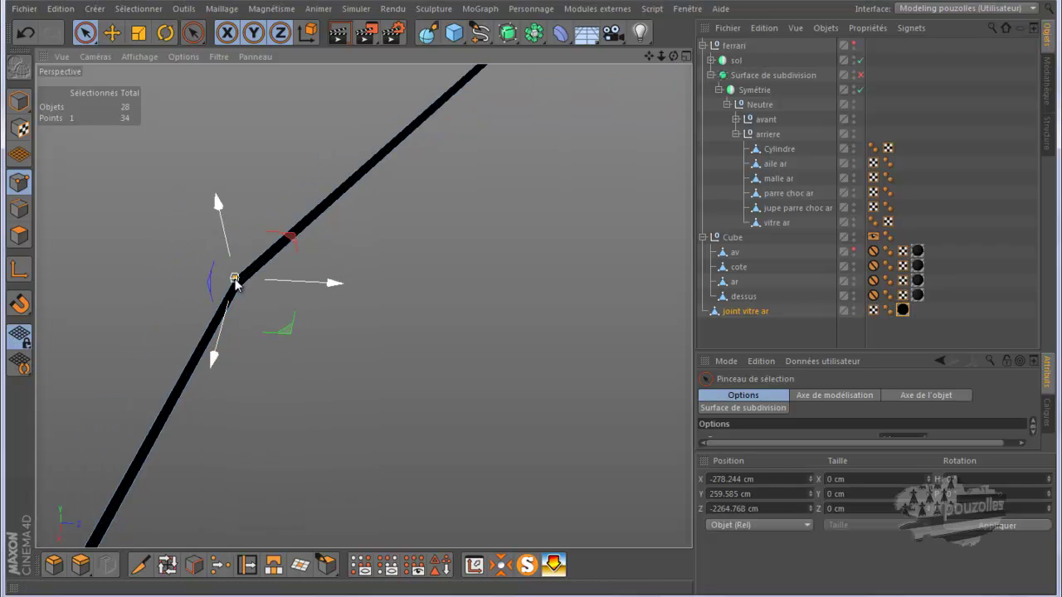
{"action": "left_click", "coordinate": [246, 313]}
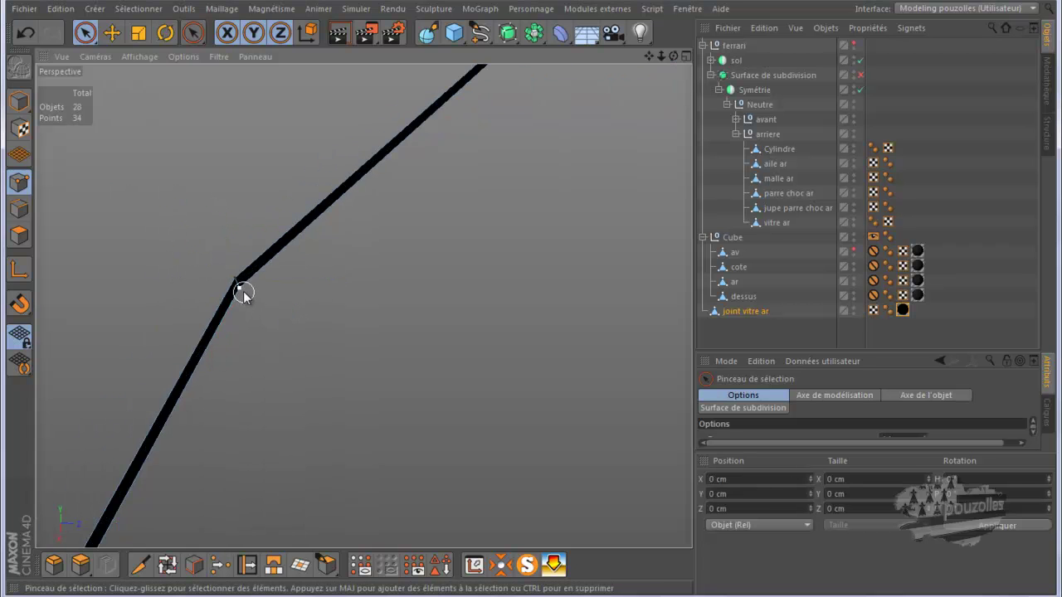
{"action": "left_click", "coordinate": [241, 289]}
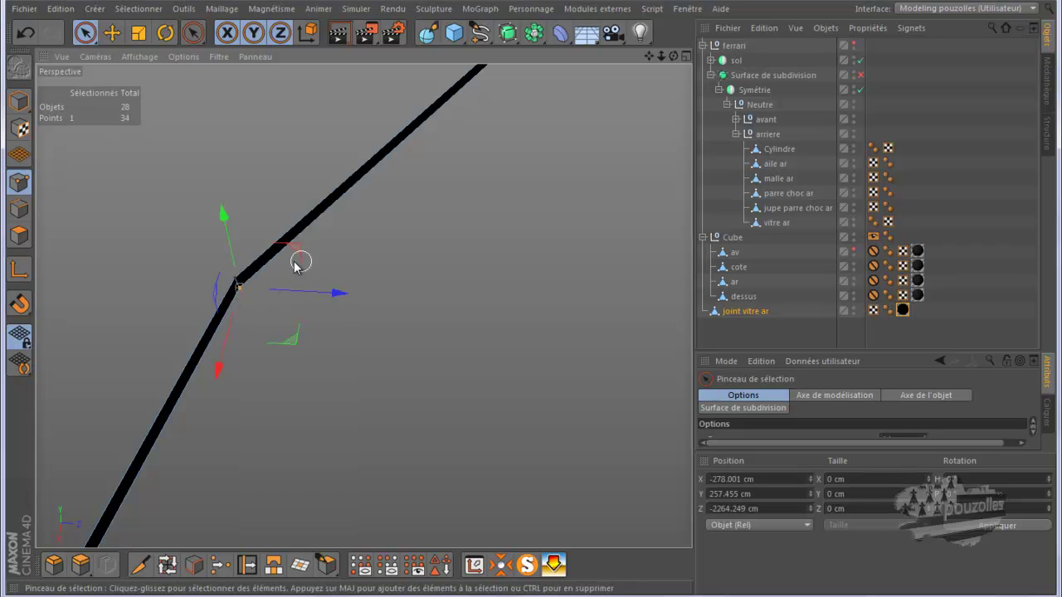
{"action": "scroll", "coordinate": [380, 203], "scroll_direction": "down", "scroll_amount": 3}
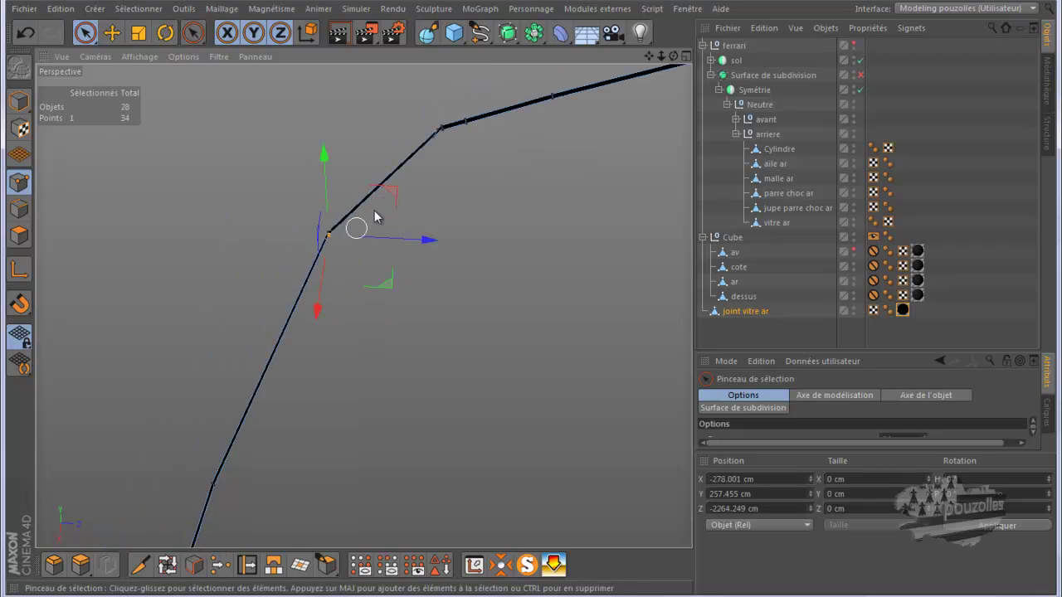
{"action": "left_click", "coordinate": [433, 144]}
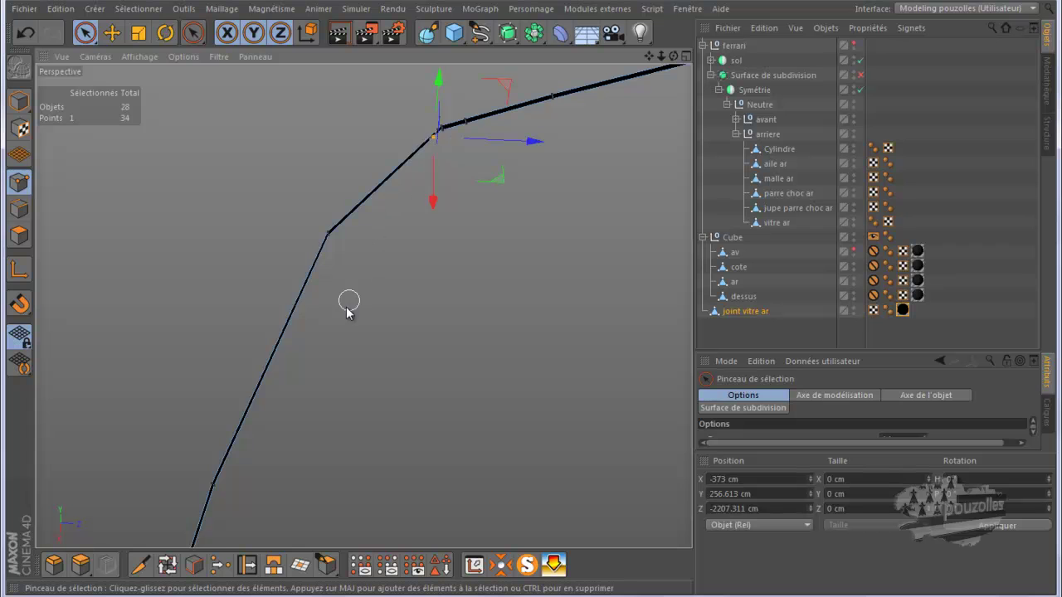
{"action": "left_click", "coordinate": [219, 490]}
{"action": "left_click_drag", "start_coordinate": [329, 410], "coordinate": [177, 321], "text": "alt"}
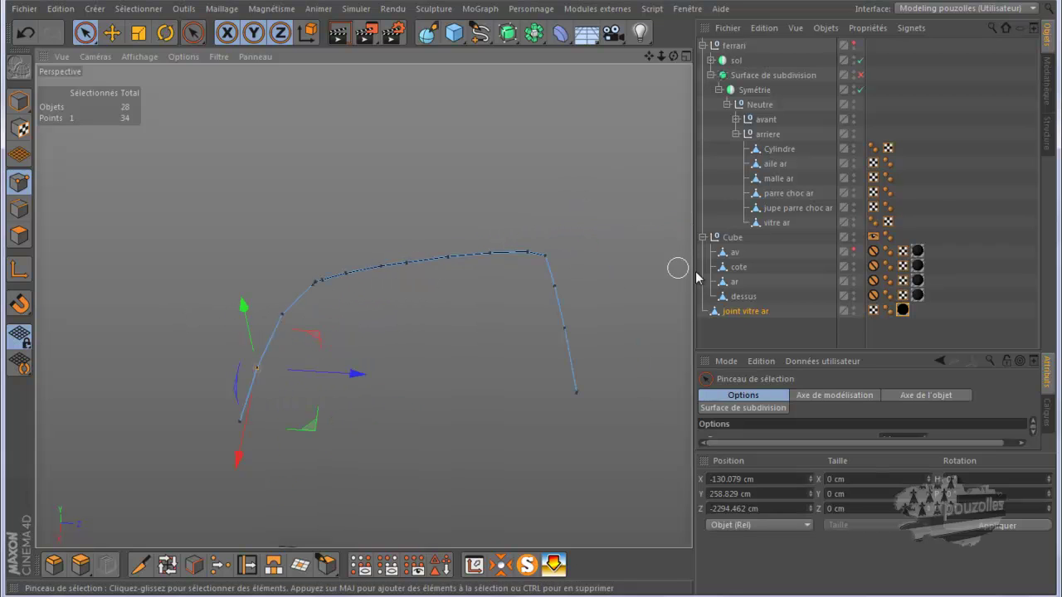
{"action": "left_click", "coordinate": [854, 45]}
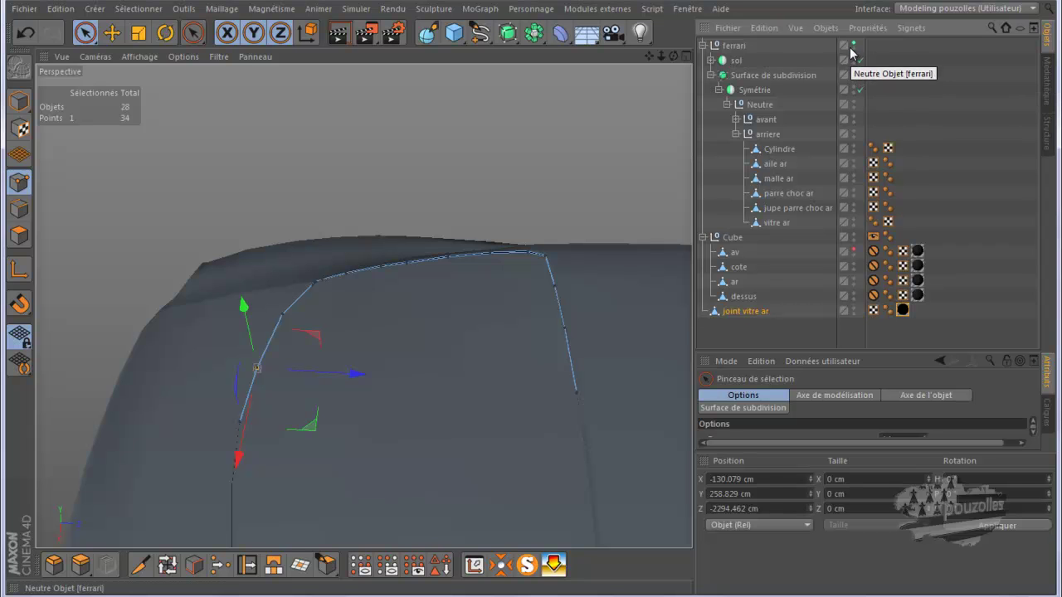
{"action": "left_click", "coordinate": [853, 43]}
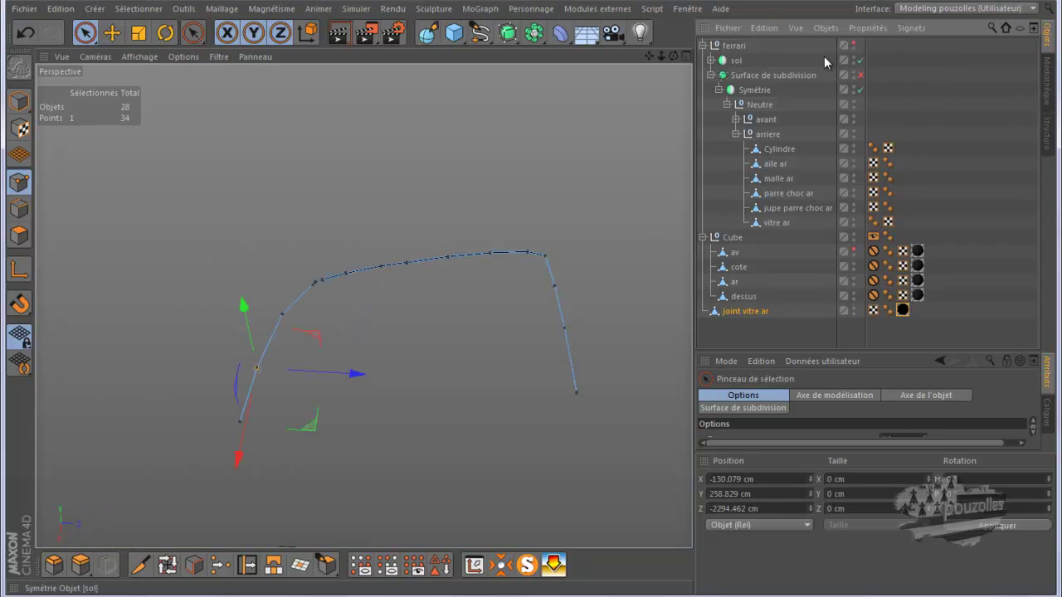
Step: Weld the overlapping points on the outer side of the bend at the seal's lower corner
{"action": "scroll", "coordinate": [313, 286], "scroll_direction": "up", "scroll_amount": 3}
{"action": "scroll", "coordinate": [314, 284], "scroll_direction": "up", "scroll_amount": 3}
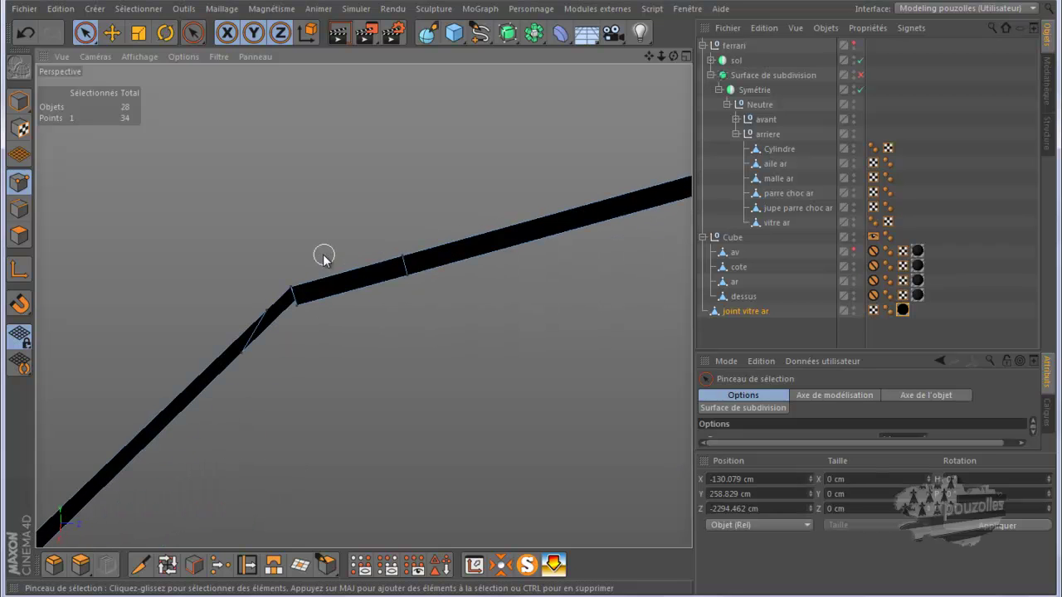
{"action": "left_click", "coordinate": [291, 288]}
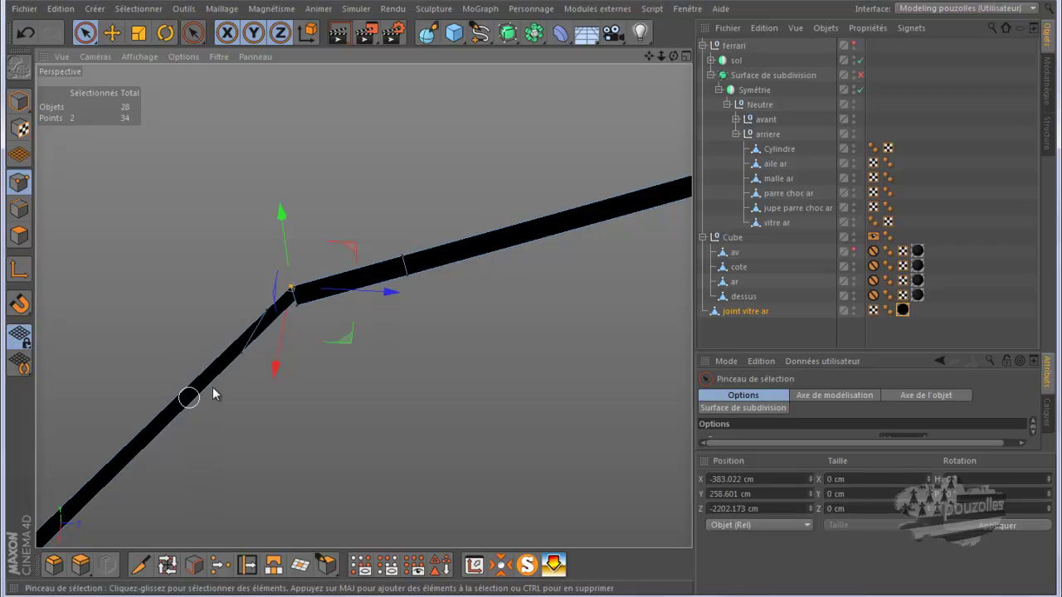
{"action": "left_click", "coordinate": [219, 565]}
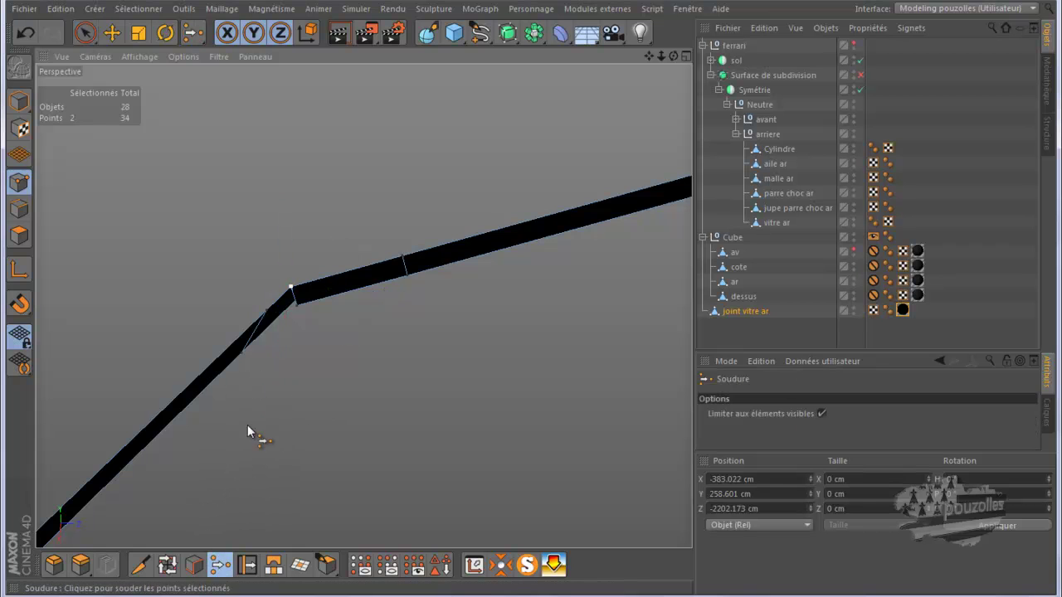
{"action": "left_click", "coordinate": [316, 227]}
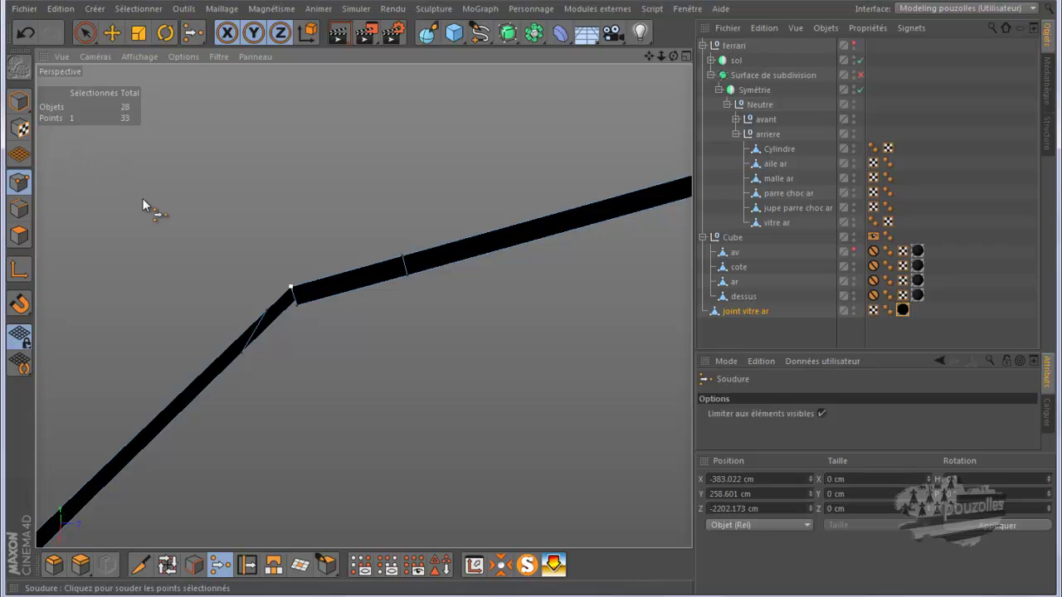
Step: Select the overlapping points on the inner side of the same bend and weld them together
{"action": "key", "text": "space"}
{"action": "left_click", "coordinate": [304, 310]}
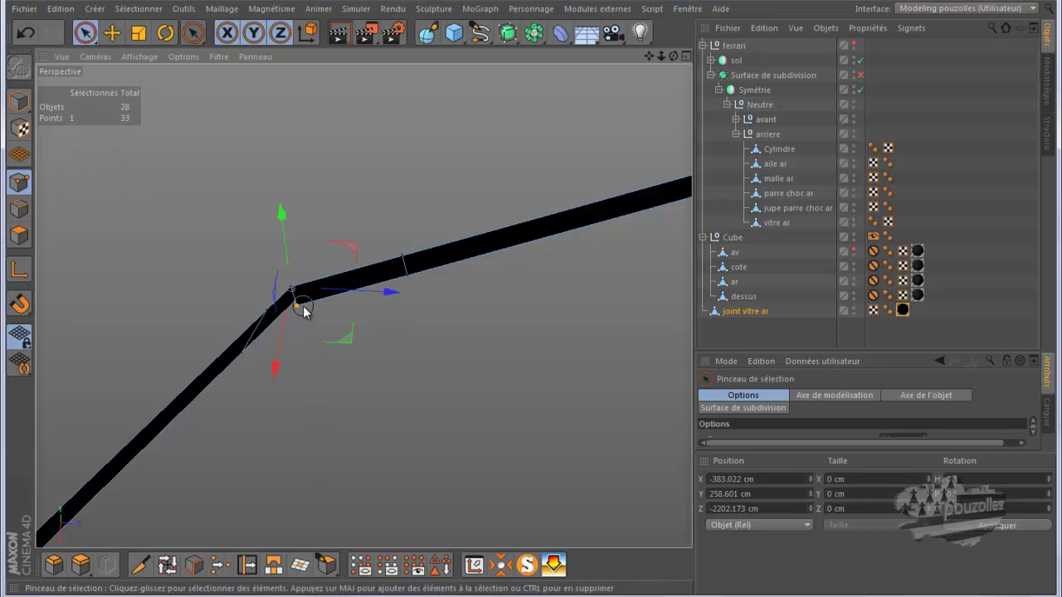
{"action": "left_click", "coordinate": [303, 305]}
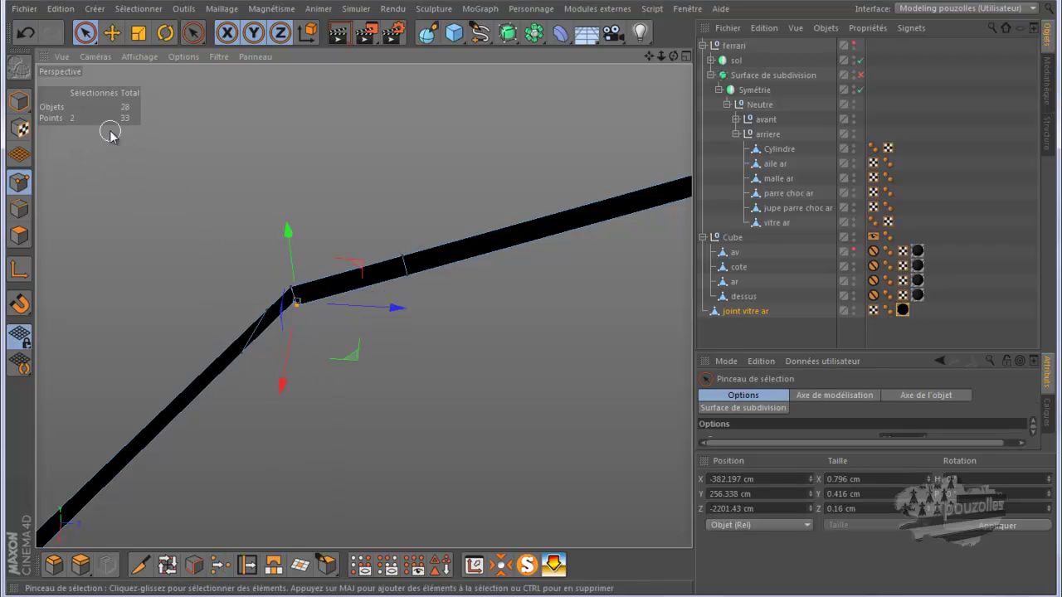
{"action": "key", "text": "space"}
{"action": "left_click", "coordinate": [401, 419]}
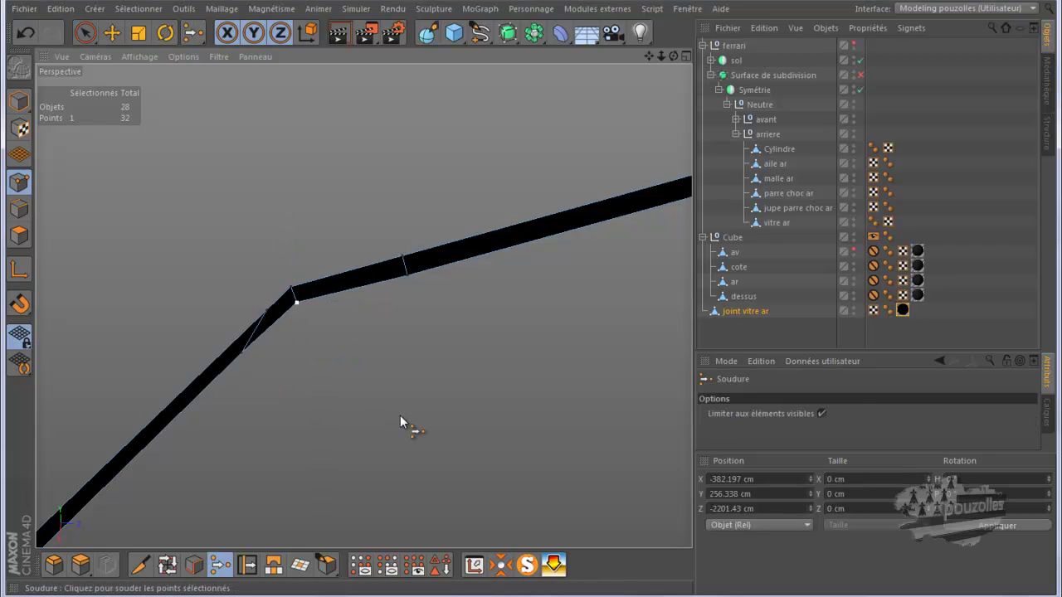
Step: Slide the outer point beside the welded bend along the strip's edge by about 2.3 %
{"action": "scroll", "coordinate": [398, 419], "scroll_direction": "down", "scroll_amount": 5}
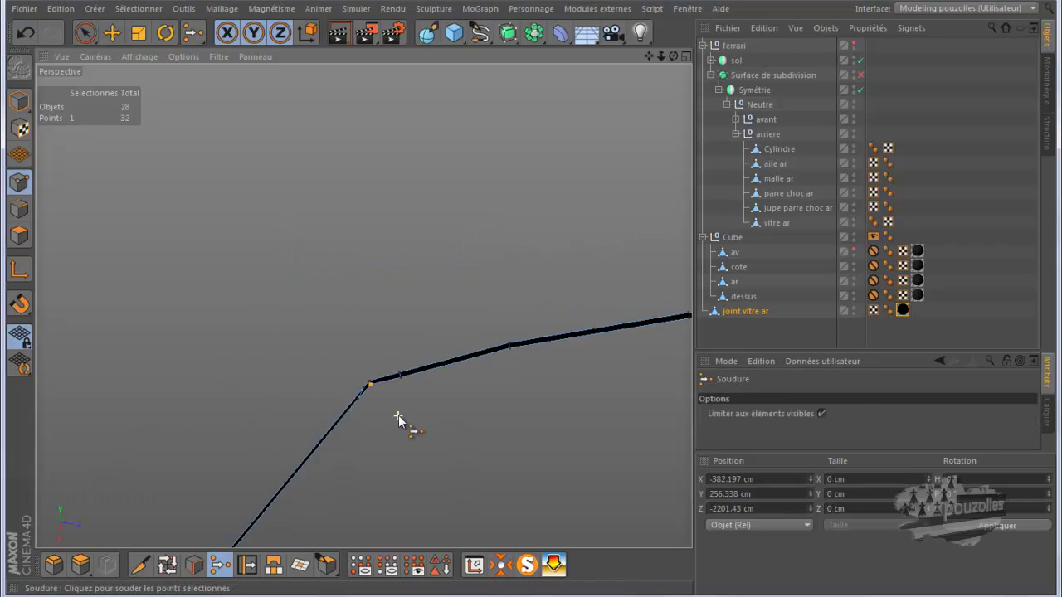
{"action": "scroll", "coordinate": [398, 419], "scroll_direction": "up", "scroll_amount": 4}
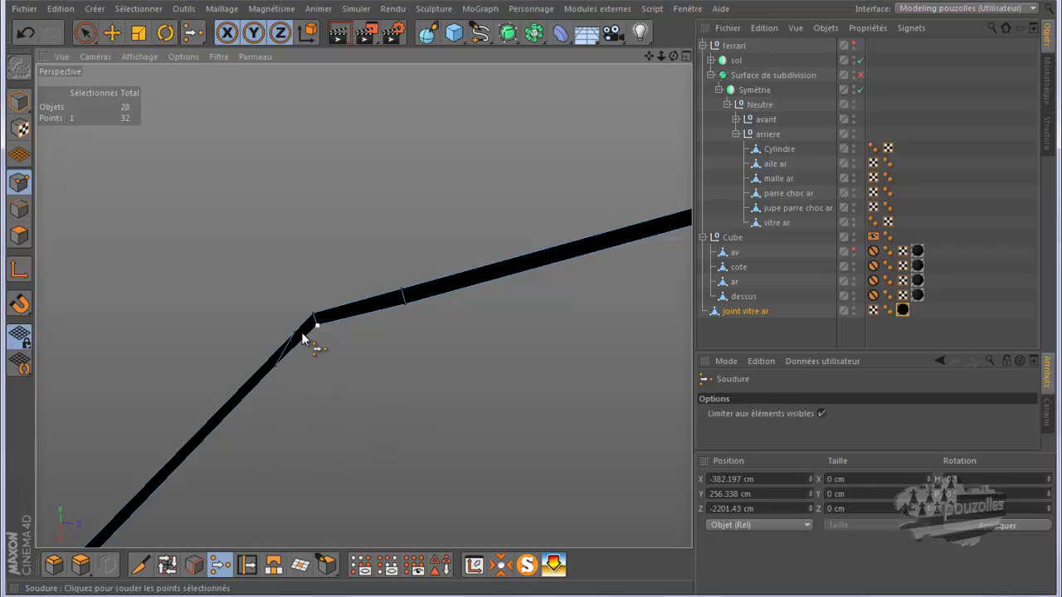
{"action": "left_click", "coordinate": [247, 564]}
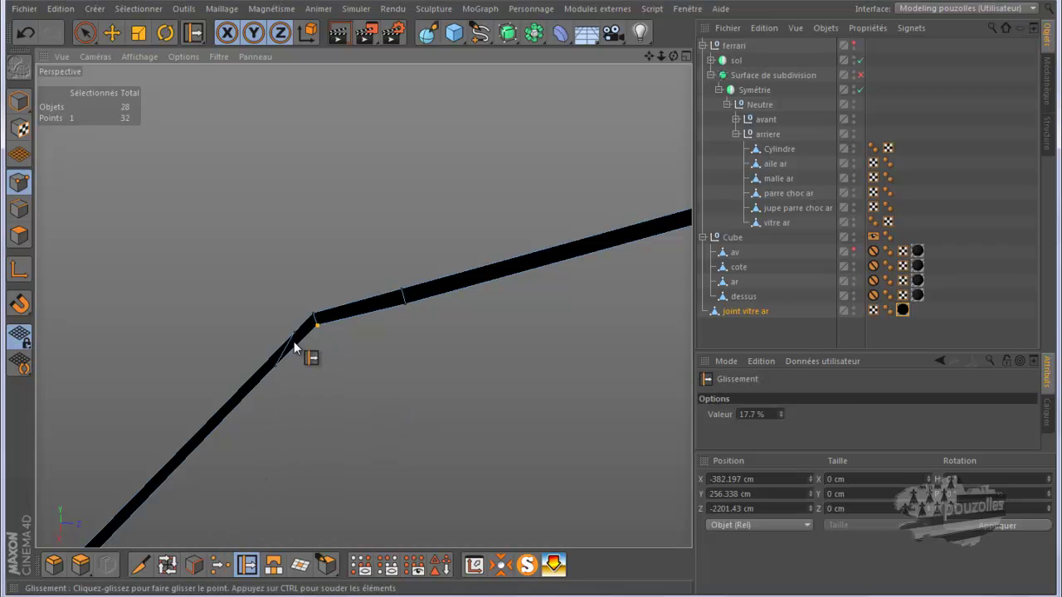
{"action": "mouse_move", "coordinate": [294, 336]}
{"action": "left_mouse_down"}
{"action": "mouse_move", "coordinate": [286, 350]}
{"action": "mouse_move", "coordinate": [291, 336]}
{"action": "mouse_move", "coordinate": [286, 343]}
{"action": "mouse_move", "coordinate": [324, 363]}
{"action": "mouse_move", "coordinate": [292, 342]}
{"action": "left_mouse_up"}
Step: Check the whole strip, switch to polygon editing, select all of the seal's polygons and show the ferrari group
{"action": "scroll", "coordinate": [292, 345], "scroll_direction": "down", "scroll_amount": 3}
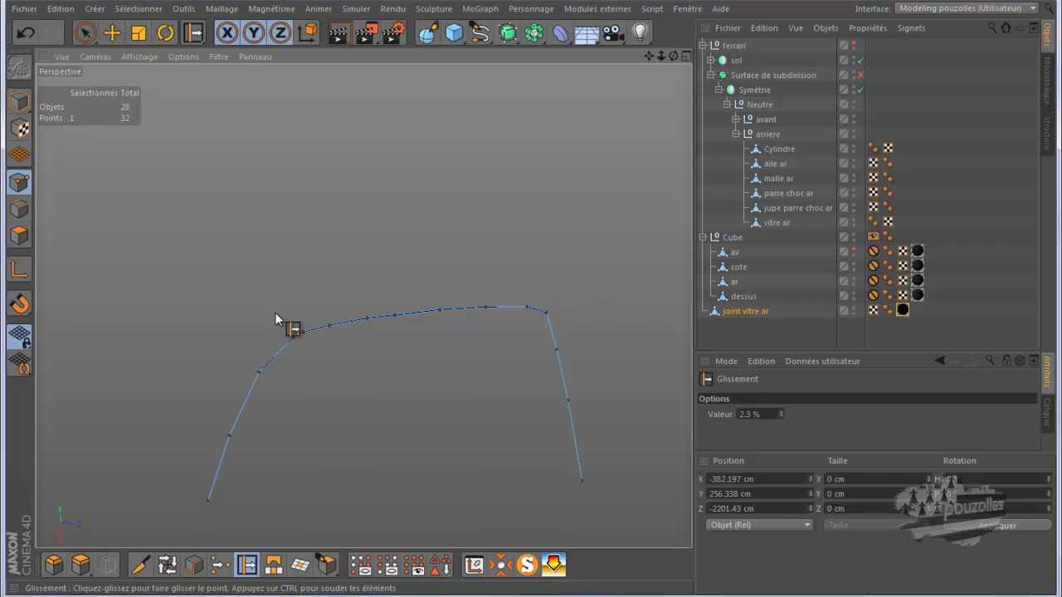
{"action": "scroll", "coordinate": [531, 299], "scroll_direction": "up", "scroll_amount": 5}
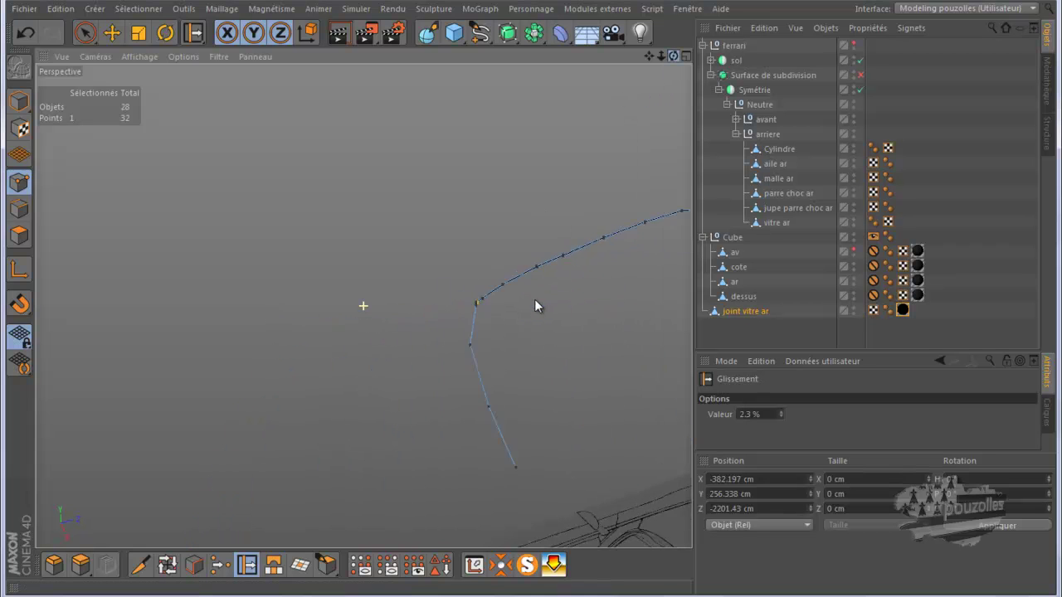
{"action": "scroll", "coordinate": [526, 304], "scroll_direction": "up", "scroll_amount": 1}
{"action": "left_click_drag", "start_coordinate": [647, 58], "coordinate": [539, 304]}
{"action": "left_click_drag", "start_coordinate": [648, 56], "coordinate": [531, 306]}
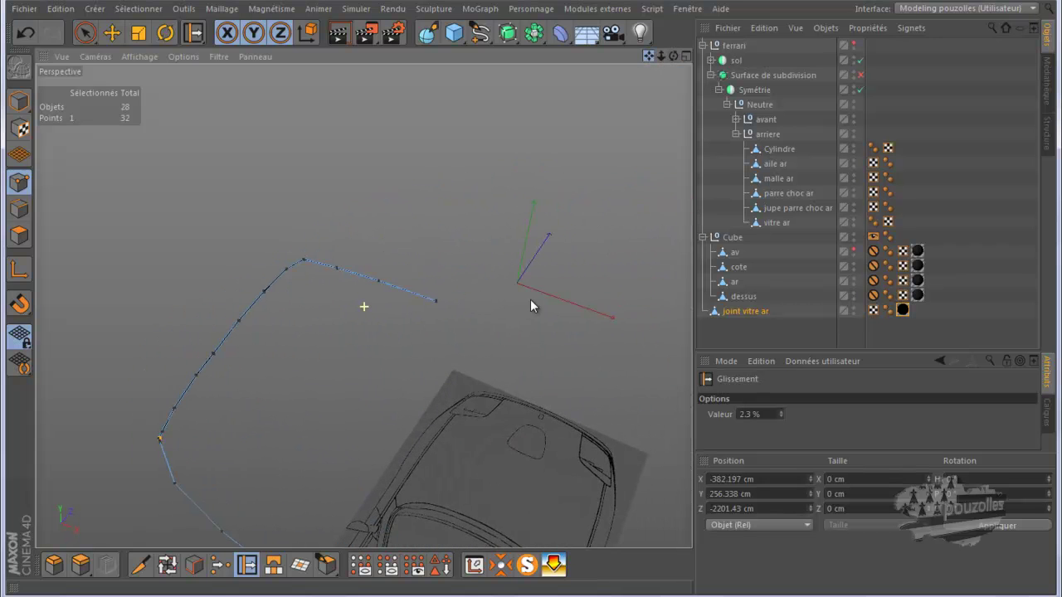
{"action": "left_click_drag", "start_coordinate": [673, 56], "coordinate": [532, 305]}
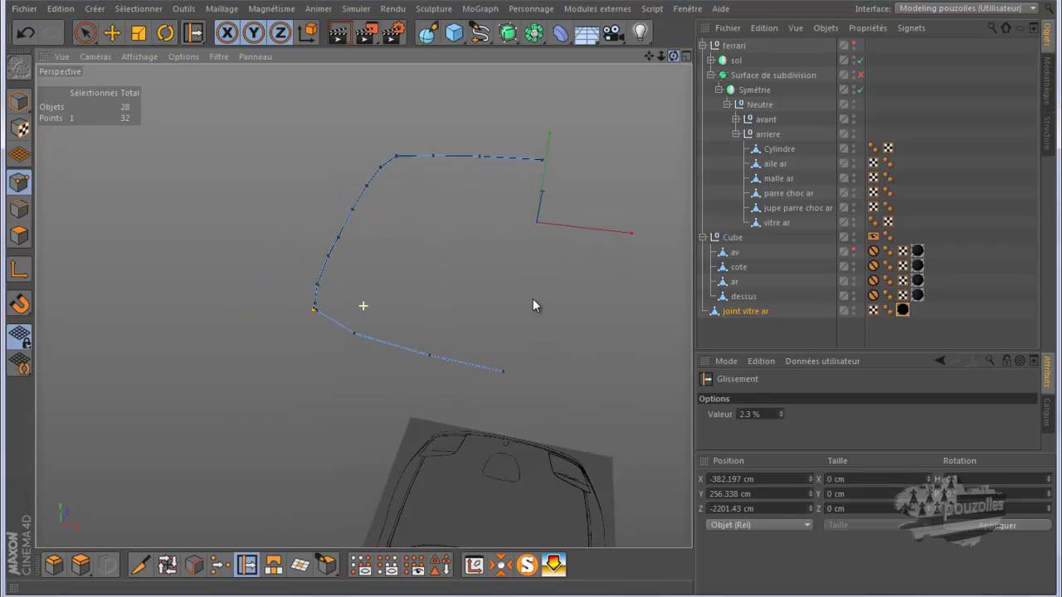
{"action": "left_click_drag", "start_coordinate": [651, 58], "coordinate": [608, 106]}
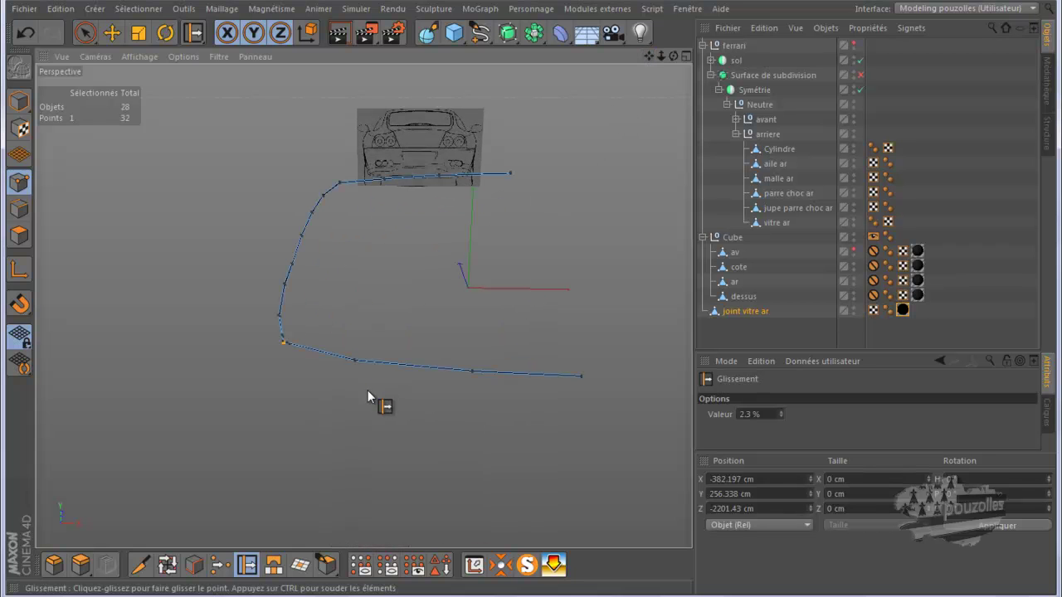
{"action": "left_click", "coordinate": [19, 236]}
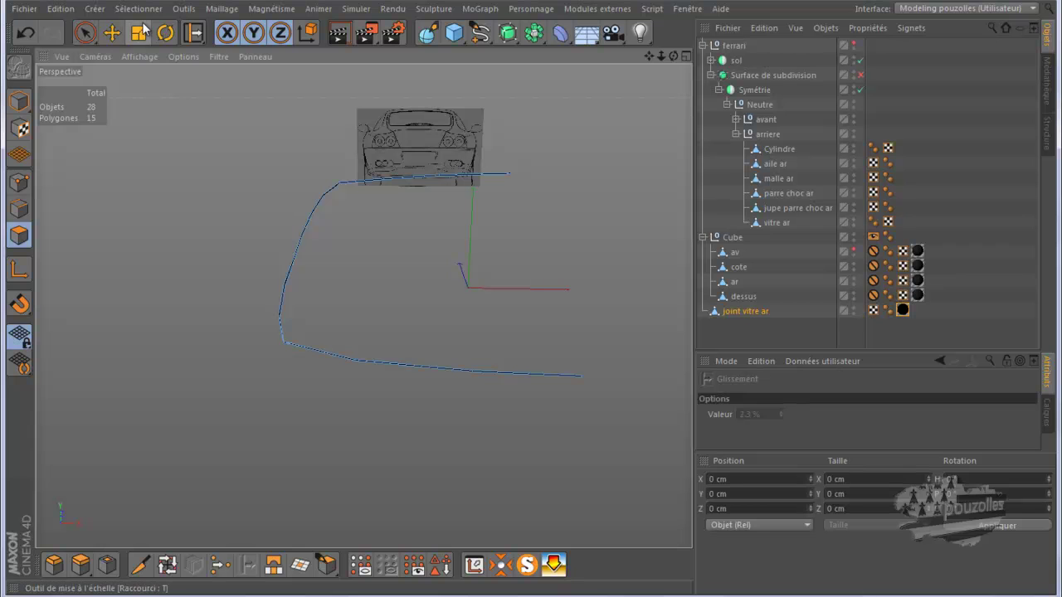
{"action": "key", "text": "ctrl+a"}
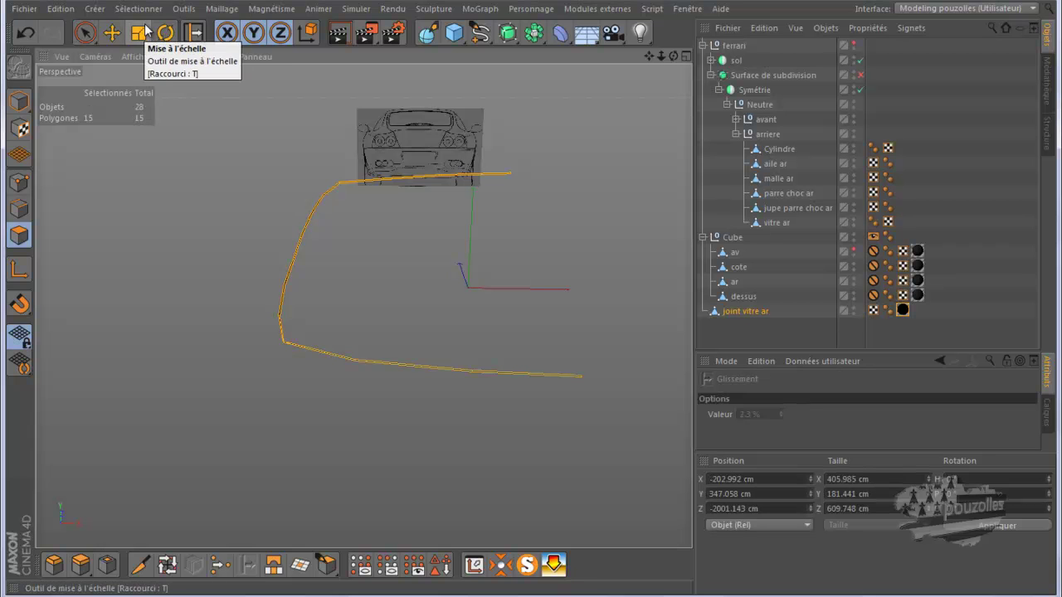
{"action": "left_click", "coordinate": [854, 44]}
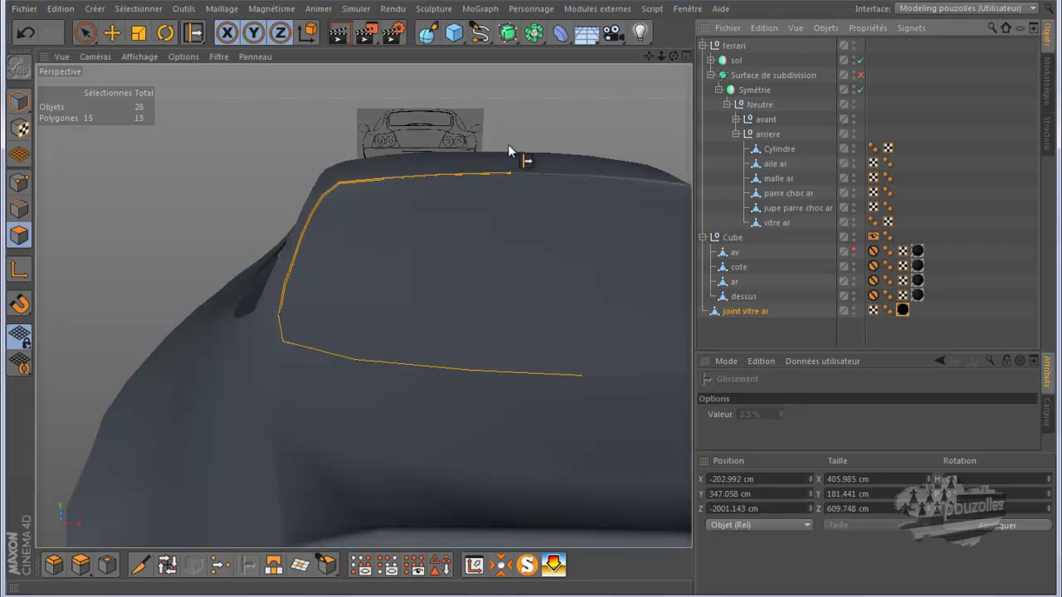
Step: Extrude all of the seal's selected polygons as one group by 10.5 cm
{"action": "scroll", "coordinate": [452, 186], "scroll_direction": "up", "scroll_amount": 5}
{"action": "scroll", "coordinate": [447, 184], "scroll_direction": "up", "scroll_amount": 2}
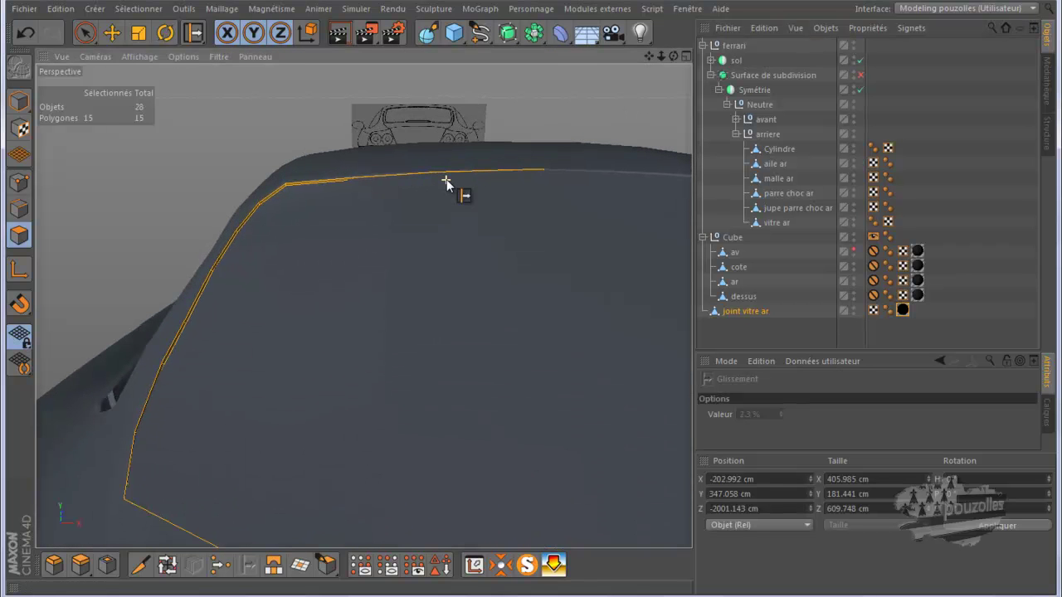
{"action": "left_click", "coordinate": [81, 565]}
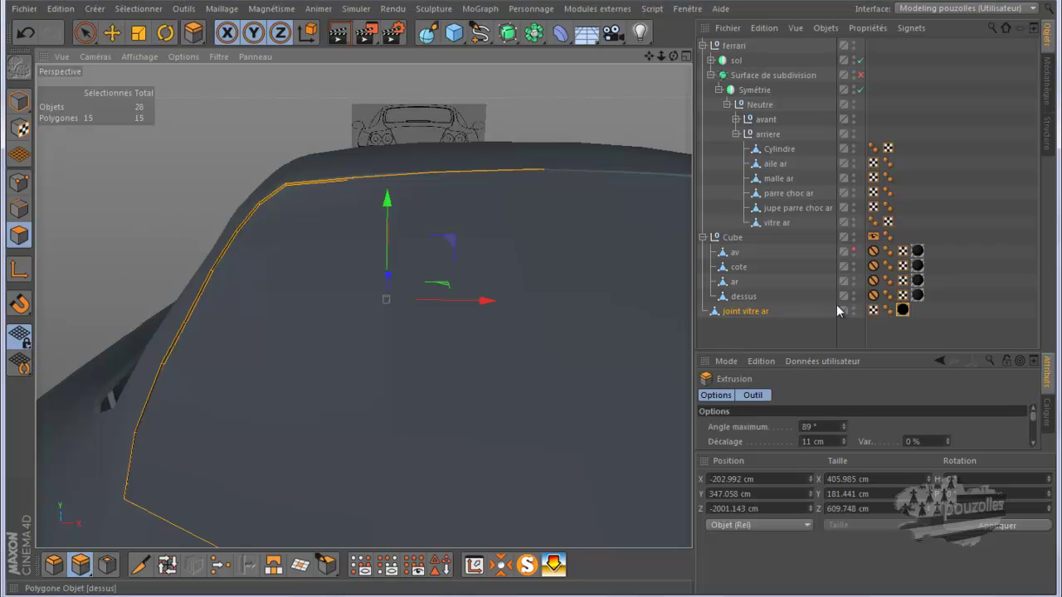
{"action": "left_click_drag", "start_coordinate": [868, 350], "coordinate": [870, 245]}
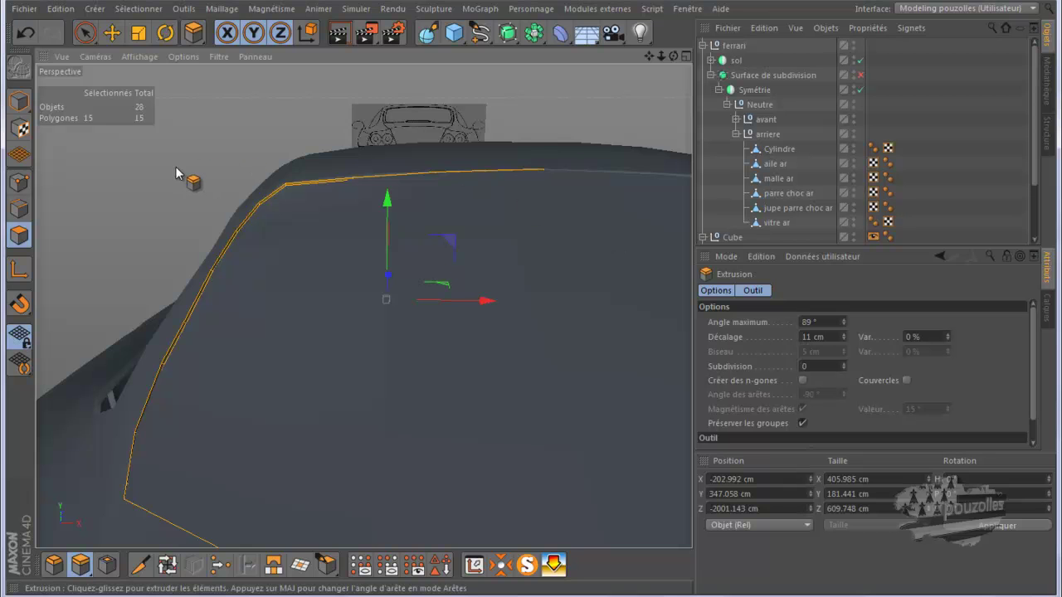
{"action": "left_click", "coordinate": [19, 210]}
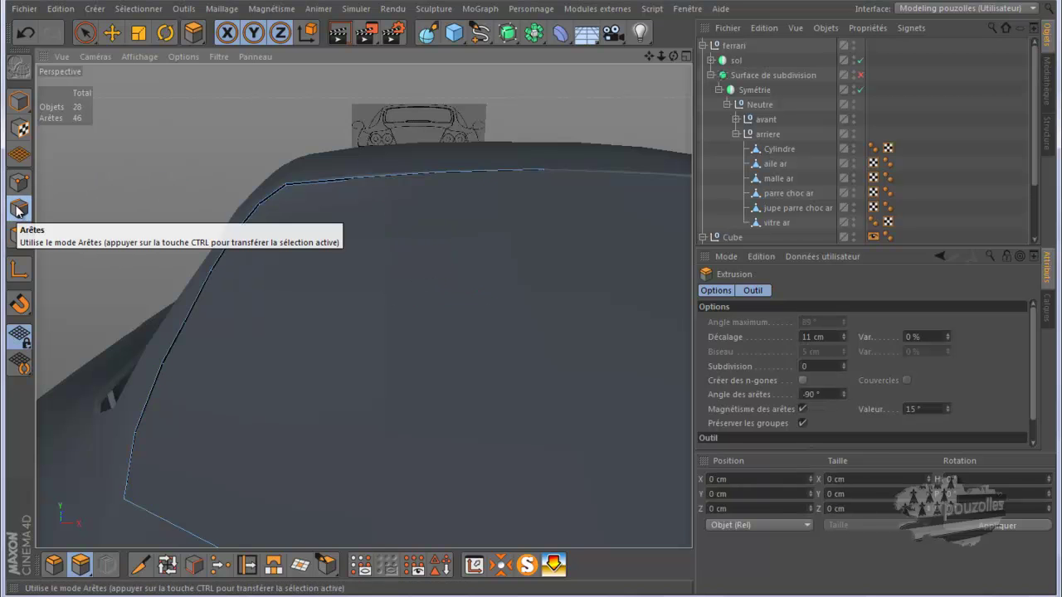
{"action": "left_click", "coordinate": [19, 235], "text": "ctrl"}
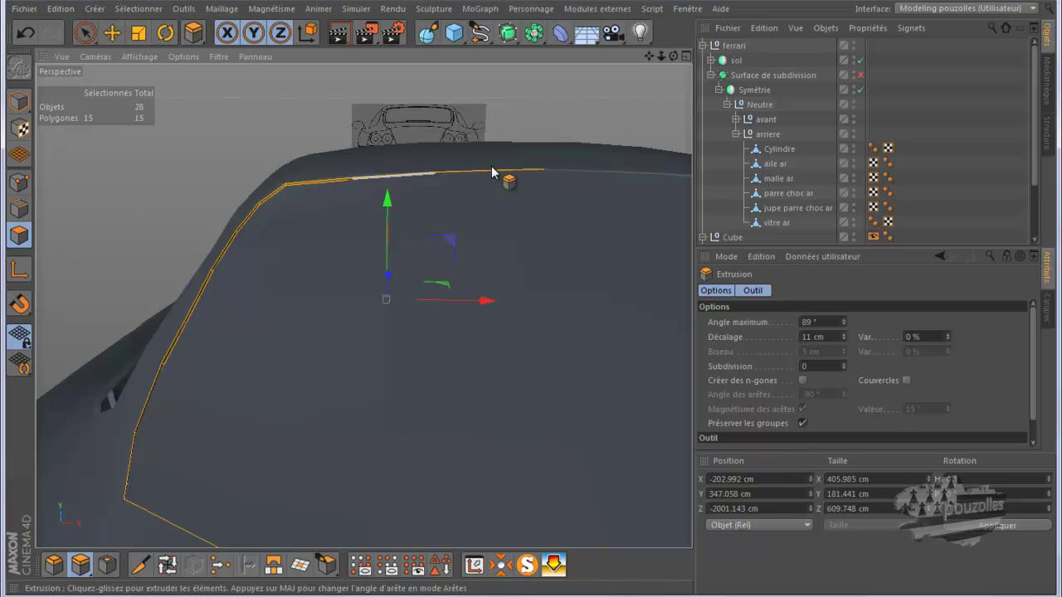
{"action": "left_click_drag", "start_coordinate": [673, 56], "coordinate": [514, 112]}
{"action": "scroll", "coordinate": [232, 123], "scroll_direction": "up", "scroll_amount": 3}
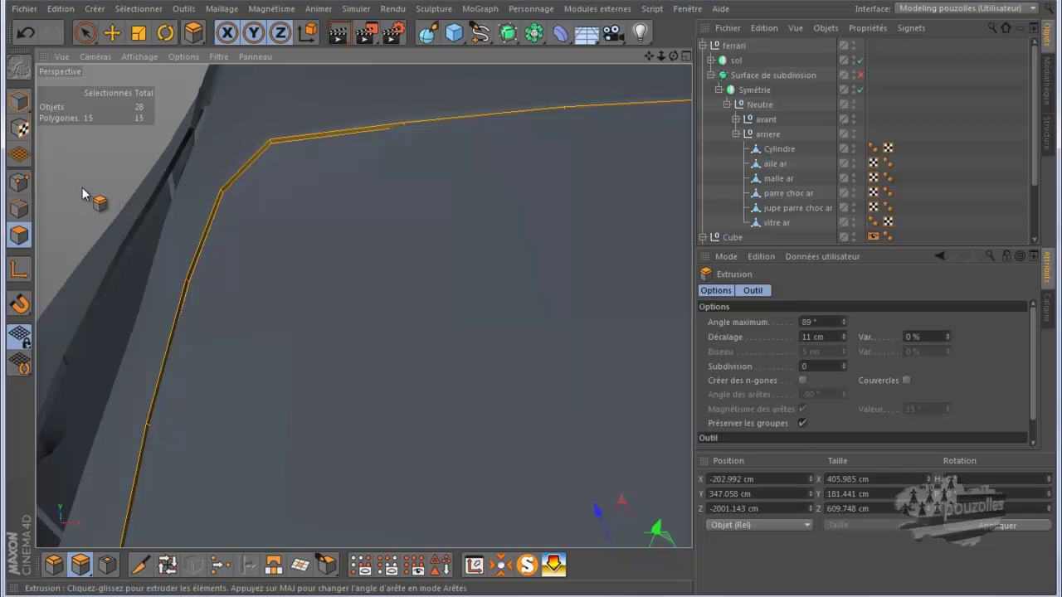
{"action": "left_click_drag", "start_coordinate": [540, 305], "coordinate": [533, 303]}
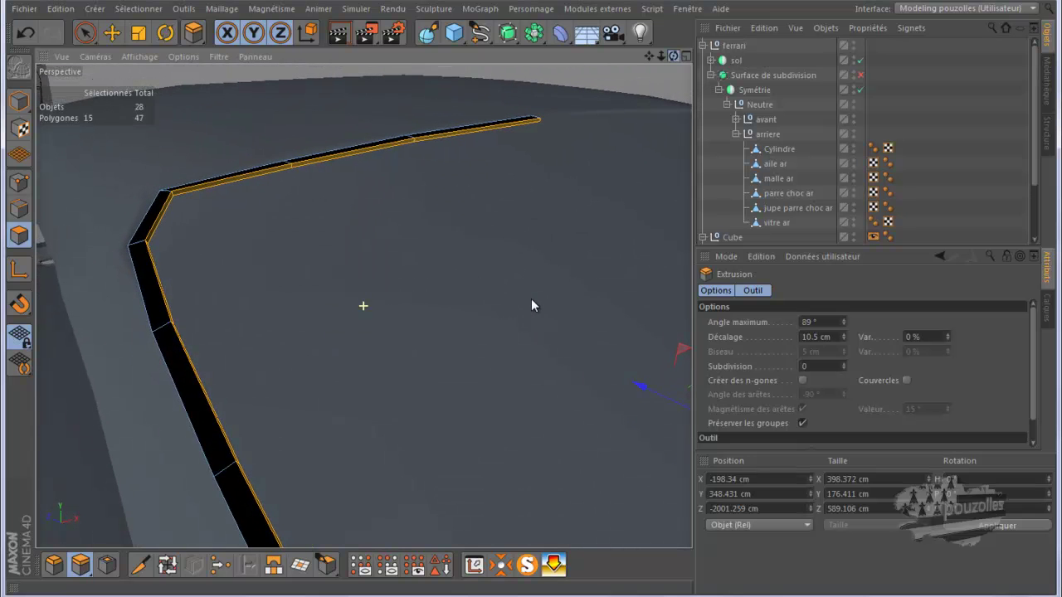
Step: Reduce the seal's extrusion offset to 10 cm and finally to 8 cm
{"action": "left_click", "coordinate": [818, 337]}
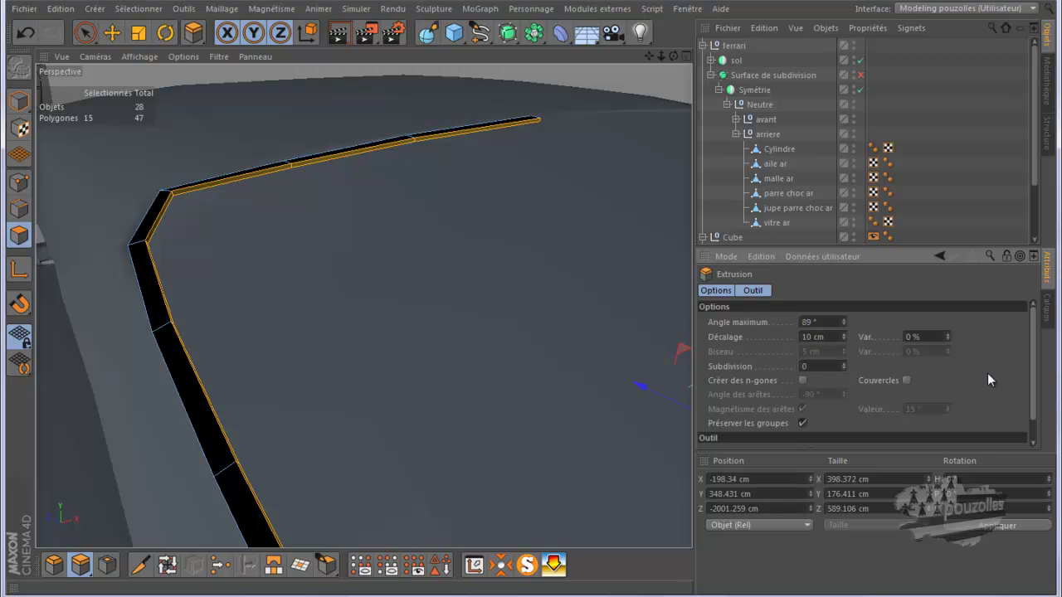
{"action": "scroll", "coordinate": [533, 347], "scroll_direction": "down", "scroll_amount": 3}
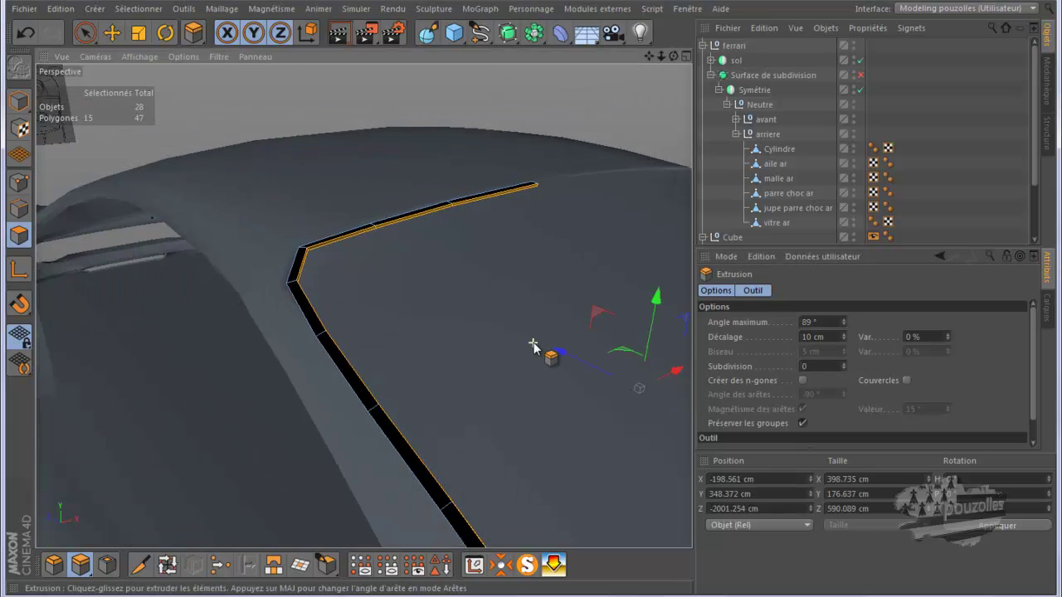
{"action": "left_click_drag", "start_coordinate": [533, 346], "coordinate": [402, 352], "text": "alt"}
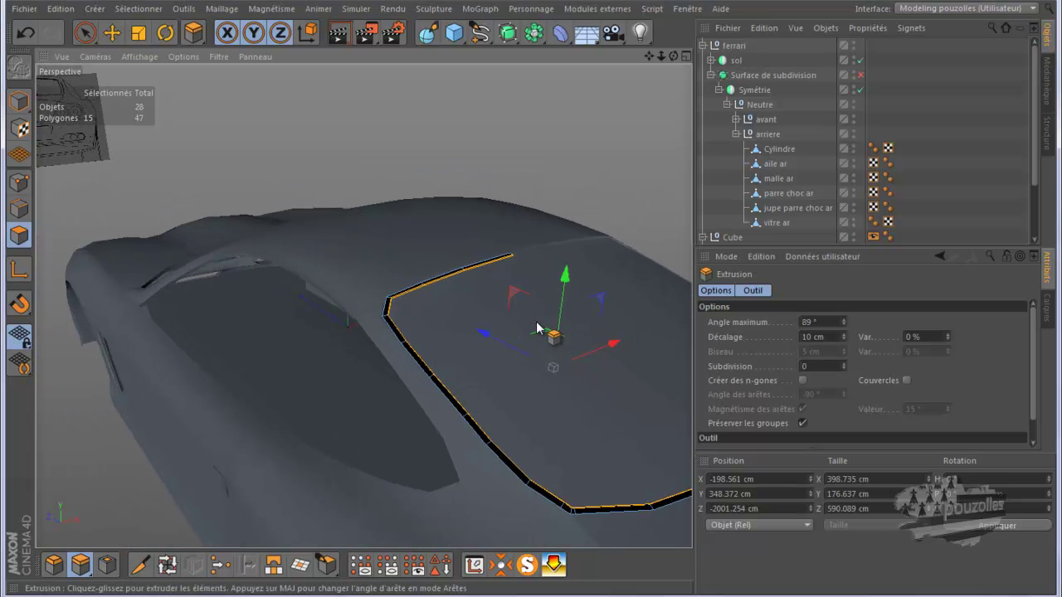
{"action": "left_click", "coordinate": [809, 337]}
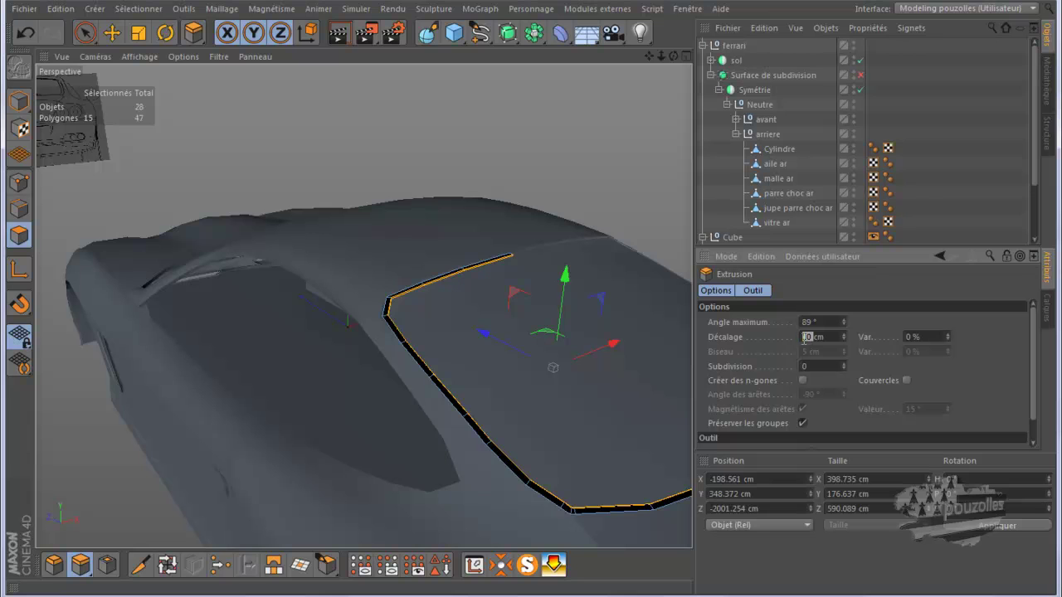
{"action": "key", "text": "Return"}
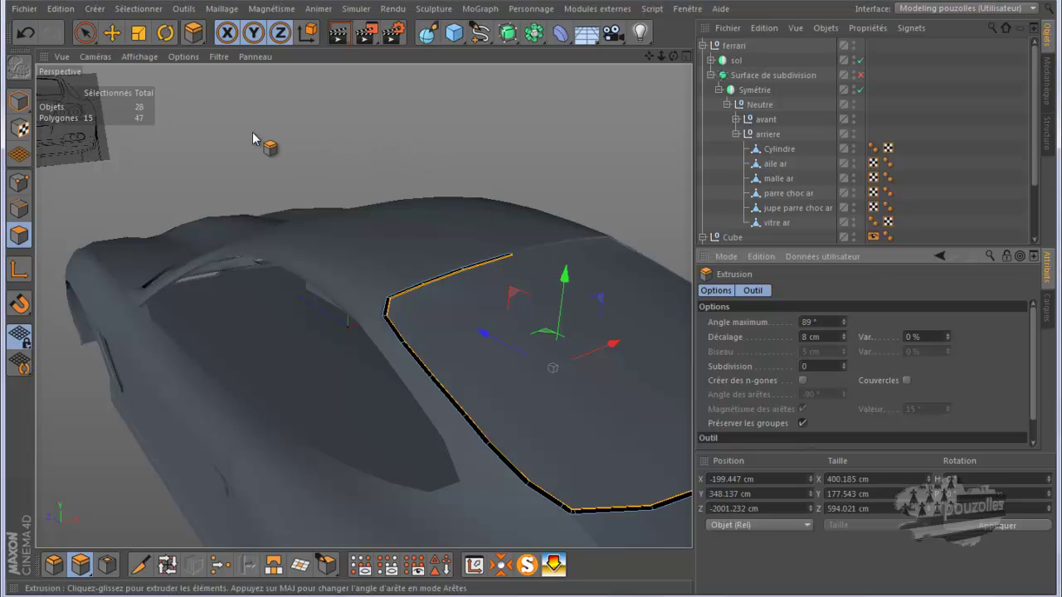
Step: Hide the ferrari group and delete the end-cap polygon at the seal's upper, roof-side end
{"action": "double_click", "coordinate": [853, 43]}
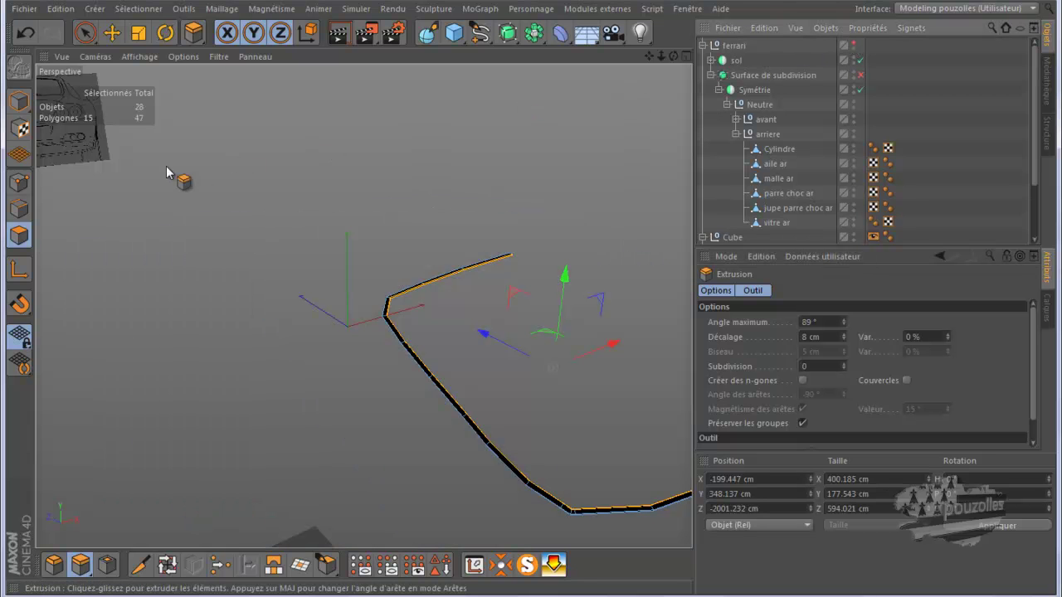
{"action": "left_click", "coordinate": [112, 33]}
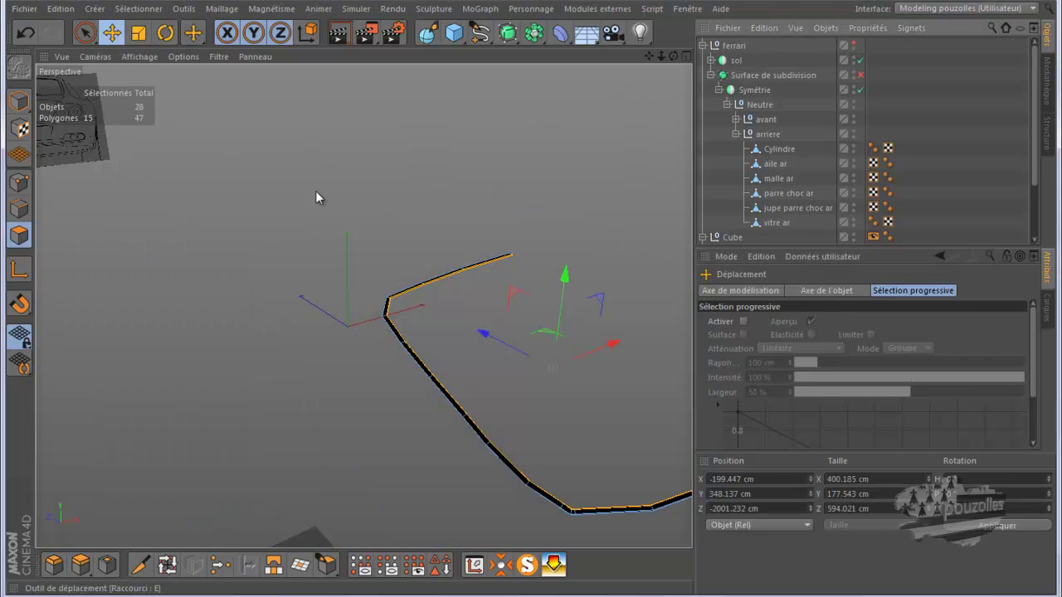
{"action": "left_click_drag", "start_coordinate": [522, 284], "coordinate": [508, 237], "text": "alt"}
{"action": "scroll", "coordinate": [508, 233], "scroll_direction": "up", "scroll_amount": 6}
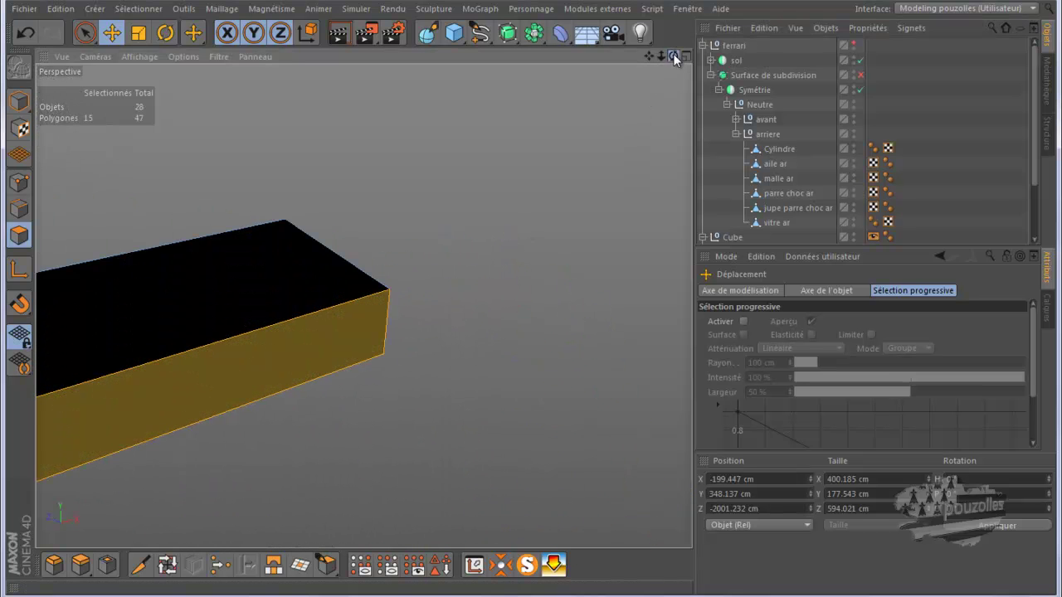
{"action": "left_click_drag", "start_coordinate": [524, 302], "coordinate": [528, 298], "text": "alt"}
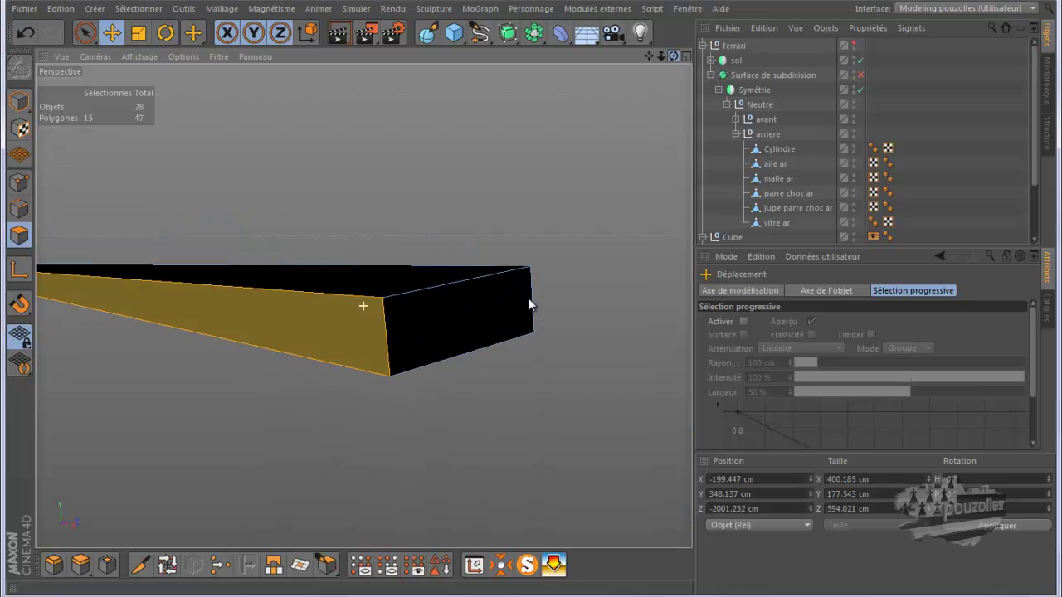
{"action": "left_click", "coordinate": [466, 330]}
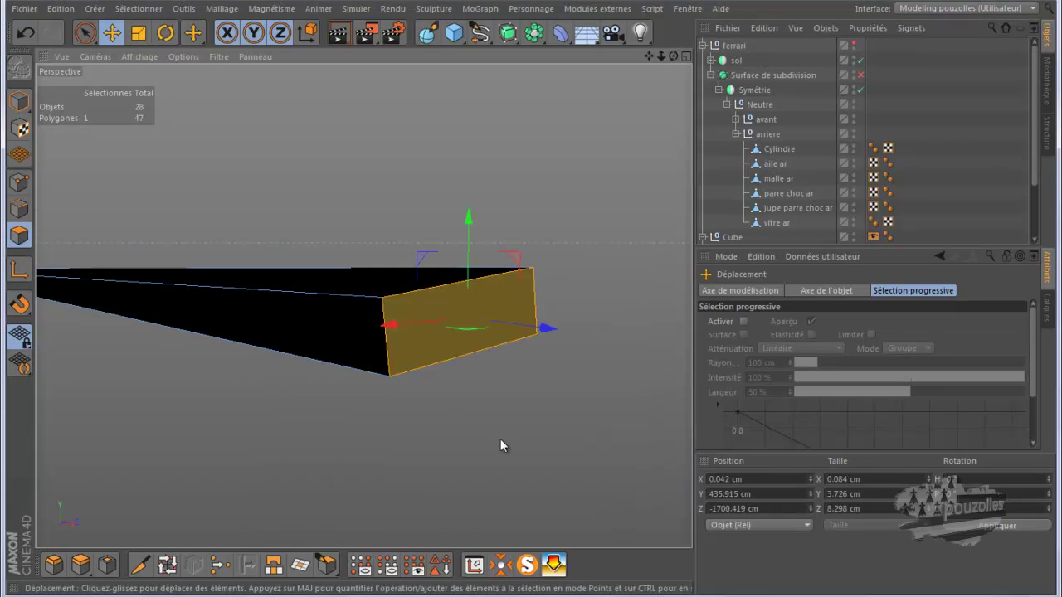
{"action": "key", "text": "Delete"}
Step: Delete the end-cap polygon at the seal's lower, trunk-side end
{"action": "left_click_drag", "start_coordinate": [557, 426], "coordinate": [189, 231], "text": "alt"}
{"action": "scroll", "coordinate": [189, 230], "scroll_direction": "down", "scroll_amount": 3}
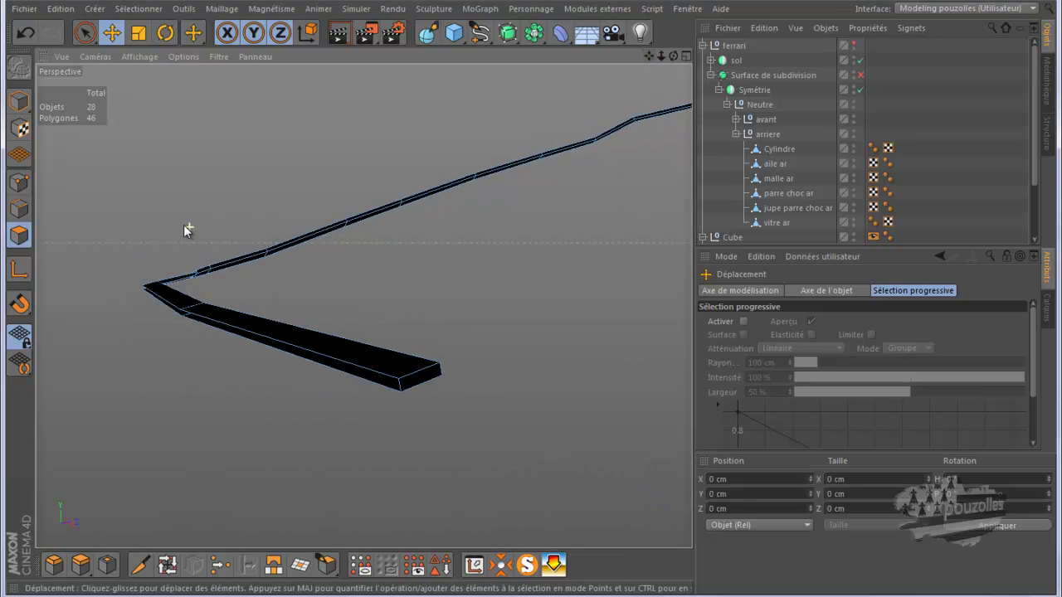
{"action": "left_click", "coordinate": [421, 375]}
{"action": "key", "text": "Delete"}
Step: Delete the underside polygons along the seal's lower stretch and around its lower corner
{"action": "left_click", "coordinate": [410, 381]}
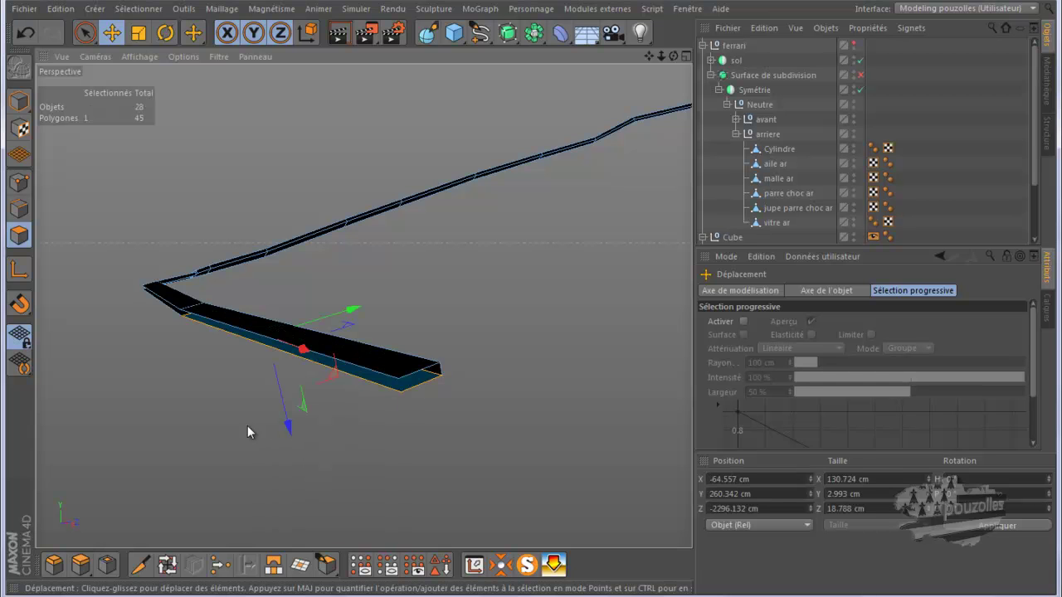
{"action": "key", "text": "Delete"}
{"action": "left_click", "coordinate": [159, 305]}
{"action": "key", "text": "Delete"}
{"action": "left_click_drag", "start_coordinate": [673, 55], "coordinate": [539, 301]}
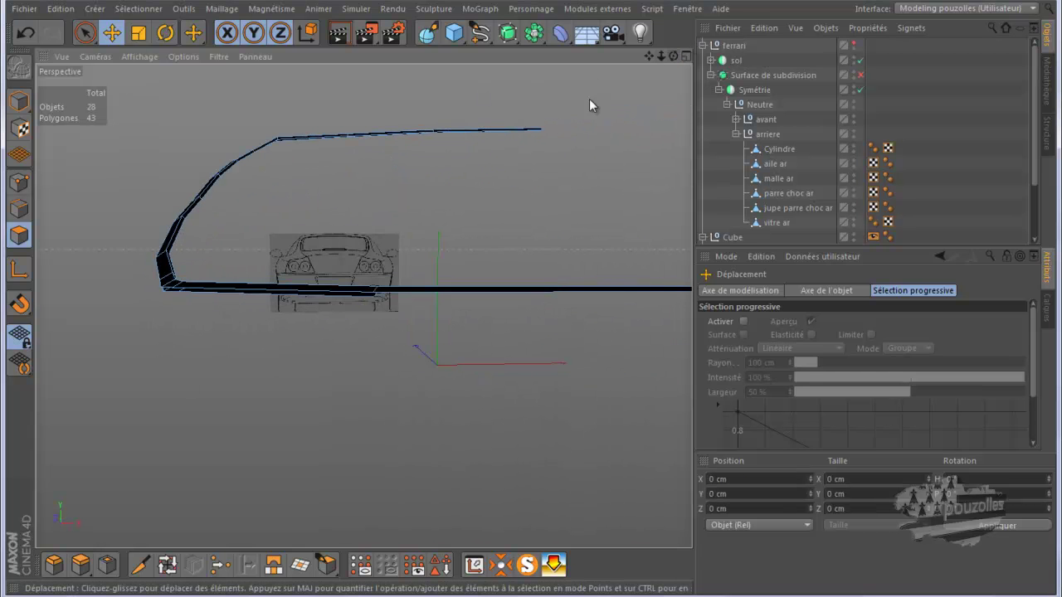
{"action": "left_click", "coordinate": [308, 294]}
{"action": "key", "text": "Delete"}
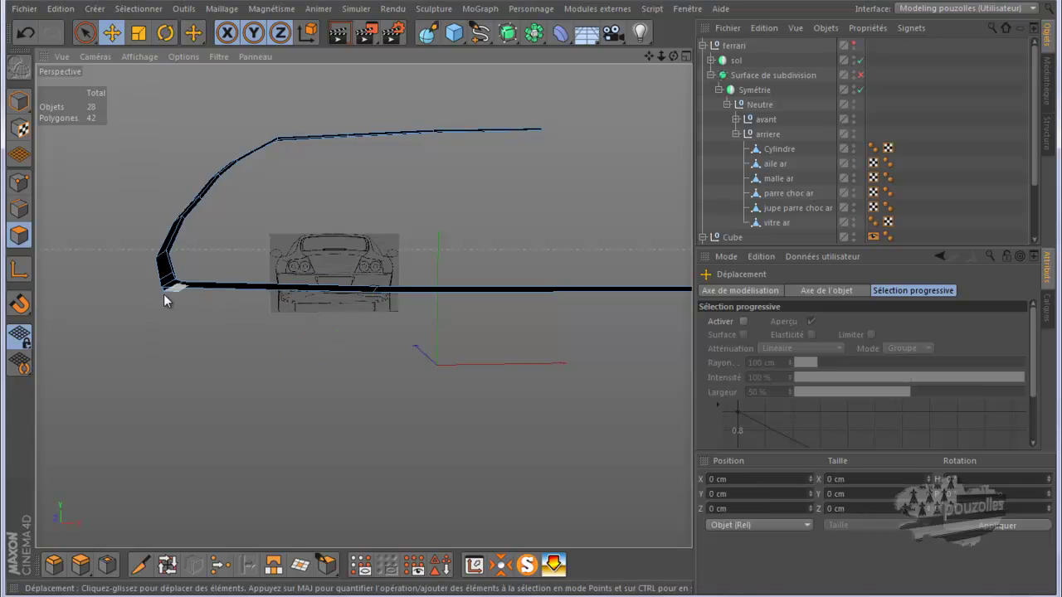
{"action": "left_click", "coordinate": [168, 289]}
{"action": "key", "text": "Delete"}
{"action": "left_click_drag", "start_coordinate": [675, 60], "coordinate": [533, 300]}
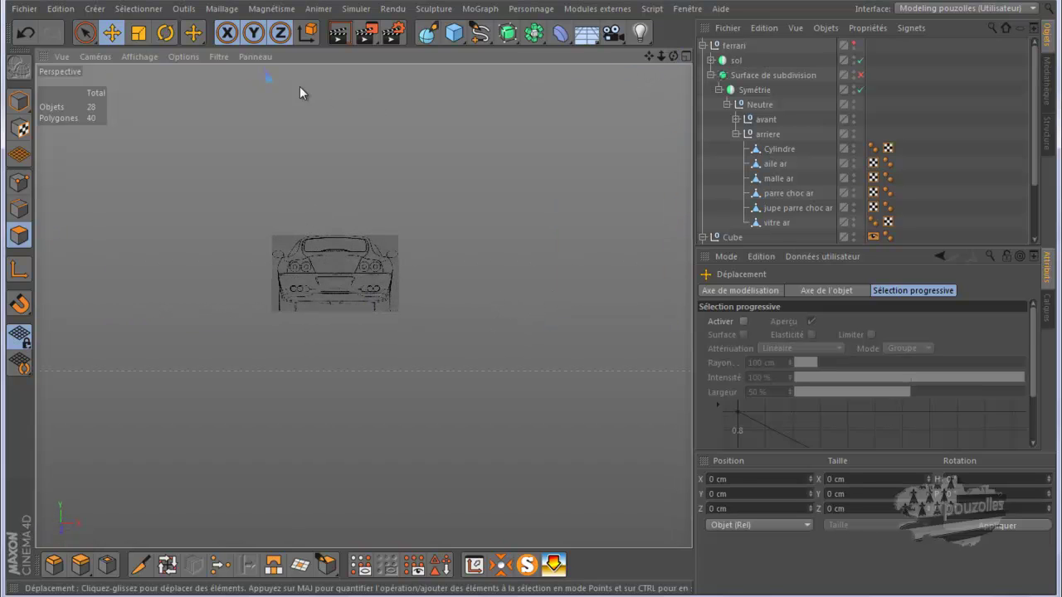
Step: Delete the six underside polygons one by one along the seal's long side stretch
{"action": "key", "text": "h"}
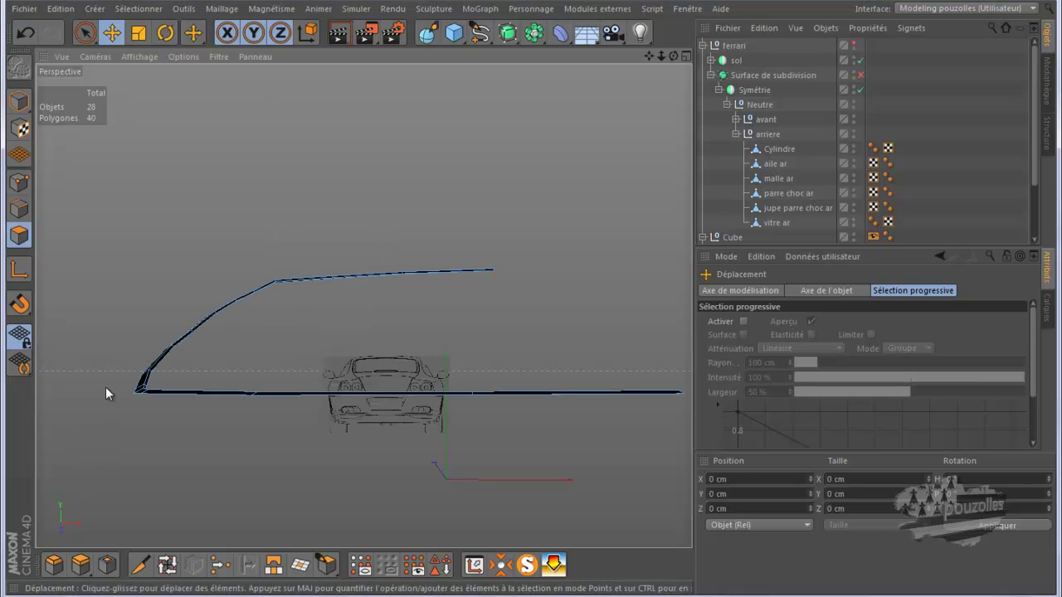
{"action": "scroll", "coordinate": [109, 384], "scroll_direction": "up", "scroll_amount": 8}
{"action": "scroll", "coordinate": [122, 387], "scroll_direction": "down", "scroll_amount": 5}
{"action": "scroll", "coordinate": [121, 387], "scroll_direction": "down", "scroll_amount": 2}
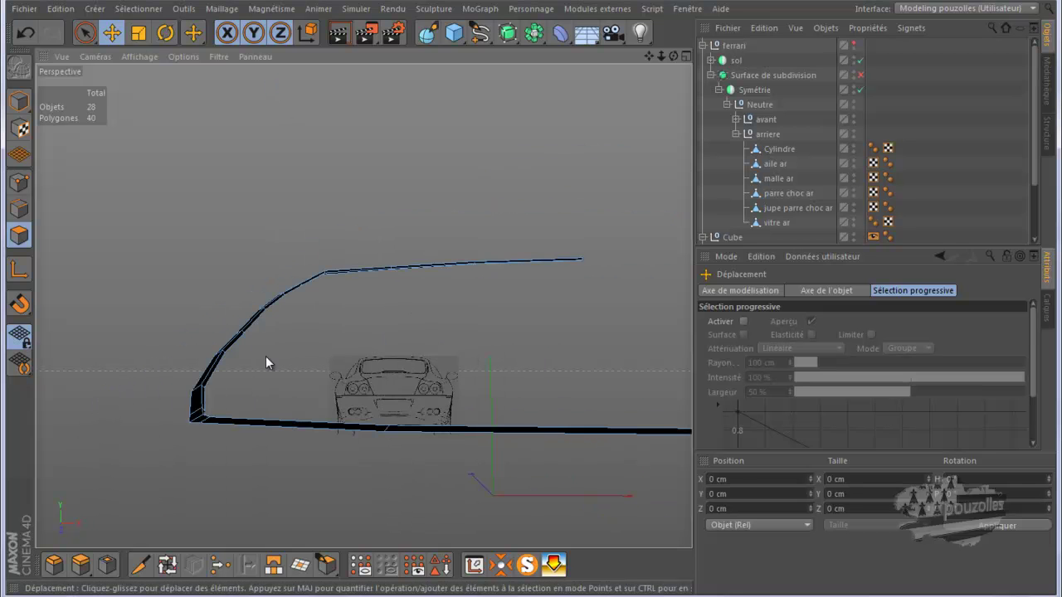
{"action": "mouse_move", "coordinate": [673, 56]}
{"action": "left_mouse_down"}
{"action": "mouse_move", "coordinate": [528, 302]}
{"action": "mouse_move", "coordinate": [660, 58]}
{"action": "left_mouse_up"}
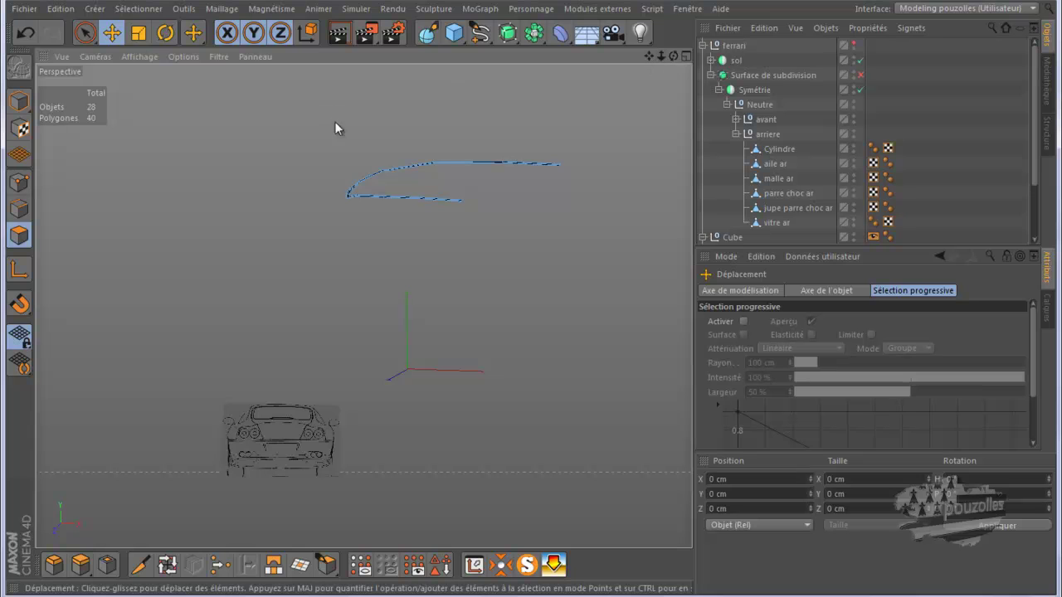
{"action": "key", "text": "ctrl+shift+z"}
{"action": "key", "text": "ctrl+shift+z"}
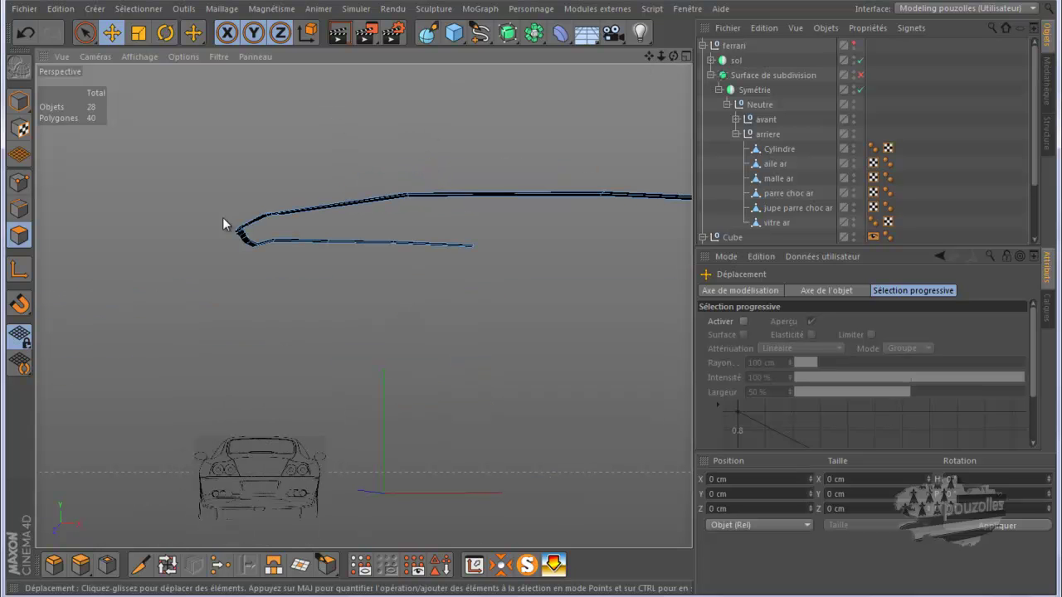
{"action": "left_click_drag", "start_coordinate": [263, 216], "coordinate": [327, 207], "text": "alt"}
{"action": "left_click_drag", "start_coordinate": [673, 56], "coordinate": [540, 302]}
{"action": "left_click", "coordinate": [475, 300]}
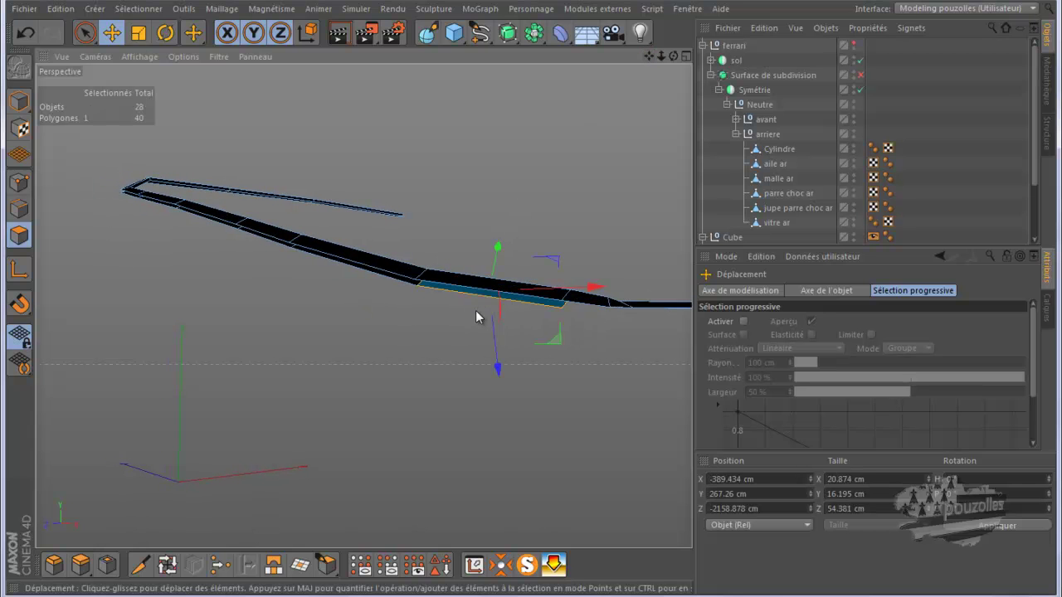
{"action": "key", "text": "Delete"}
{"action": "left_click", "coordinate": [394, 278]}
{"action": "key", "text": "Delete"}
{"action": "left_click", "coordinate": [265, 241]}
{"action": "key", "text": "Delete"}
{"action": "left_click", "coordinate": [223, 225]}
{"action": "key", "text": "Delete"}
{"action": "left_click", "coordinate": [169, 207]}
{"action": "key", "text": "Delete"}
{"action": "left_click", "coordinate": [148, 197]}
{"action": "key", "text": "Delete"}
Step: Delete the underside polygon on the short segment at the seal's upper corner
{"action": "left_click_drag", "start_coordinate": [666, 56], "coordinate": [534, 301]}
{"action": "left_click_drag", "start_coordinate": [643, 56], "coordinate": [533, 296]}
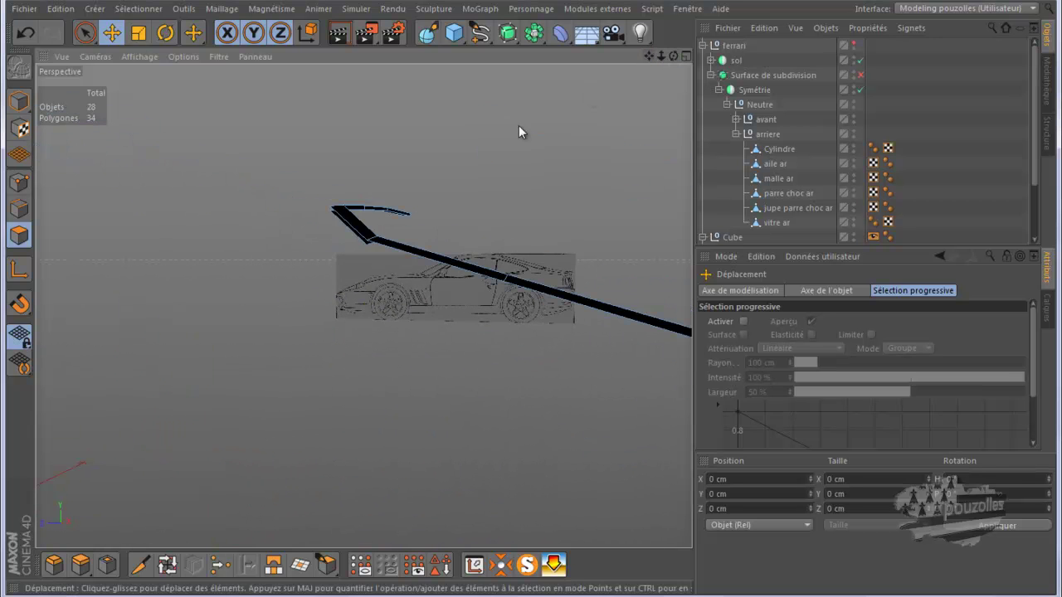
{"action": "left_click", "coordinate": [355, 236]}
{"action": "key", "text": "Delete"}
Step: Delete the three remaining underside polygons along the seal's upper, roof-side stretch
{"action": "mouse_move", "coordinate": [670, 57]}
{"action": "left_mouse_down"}
{"action": "mouse_move", "coordinate": [530, 299]}
{"action": "mouse_move", "coordinate": [667, 59]}
{"action": "left_mouse_up"}
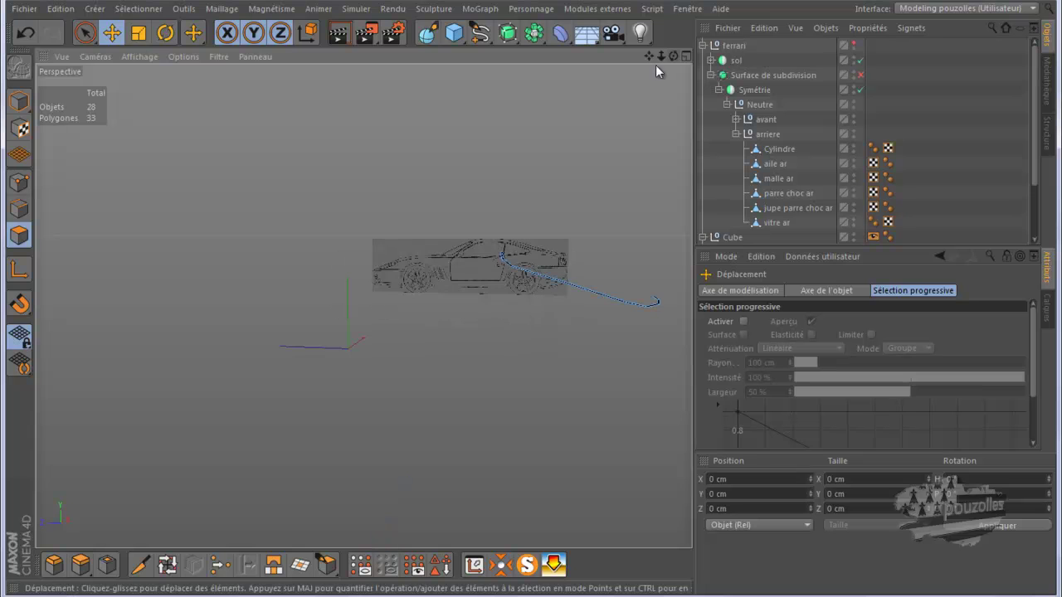
{"action": "left_click_drag", "start_coordinate": [531, 270], "coordinate": [657, 79], "text": "alt"}
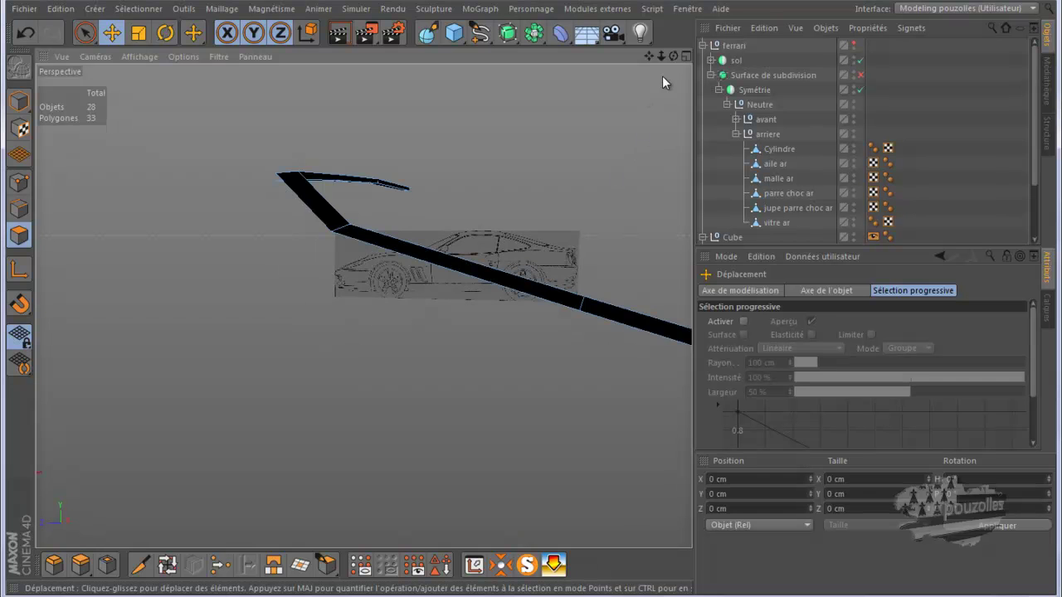
{"action": "left_click_drag", "start_coordinate": [533, 302], "coordinate": [534, 302], "text": "alt"}
{"action": "mouse_move", "coordinate": [661, 67]}
{"action": "left_mouse_down"}
{"action": "mouse_move", "coordinate": [675, 62]}
{"action": "mouse_move", "coordinate": [535, 300]}
{"action": "left_mouse_up"}
{"action": "left_click_drag", "start_coordinate": [651, 56], "coordinate": [531, 299]}
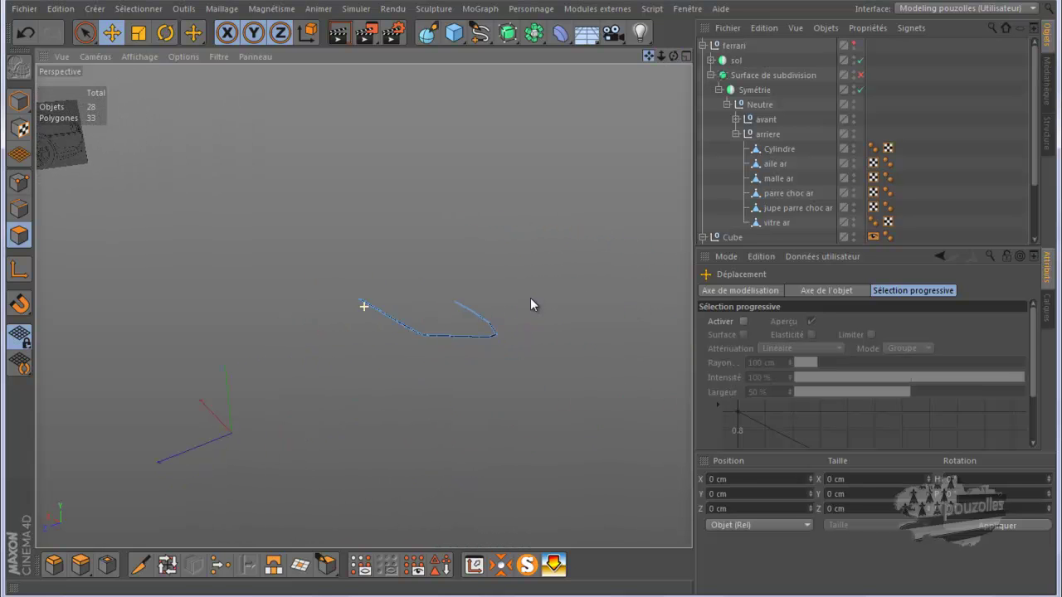
{"action": "scroll", "coordinate": [376, 302], "scroll_direction": "up", "scroll_amount": 5}
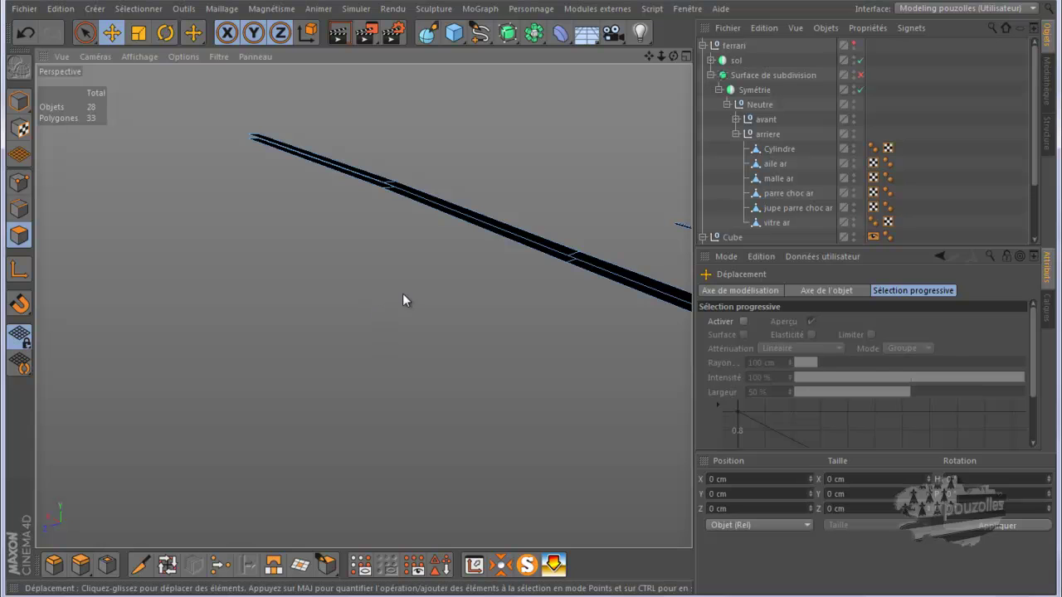
{"action": "left_click", "coordinate": [344, 177]}
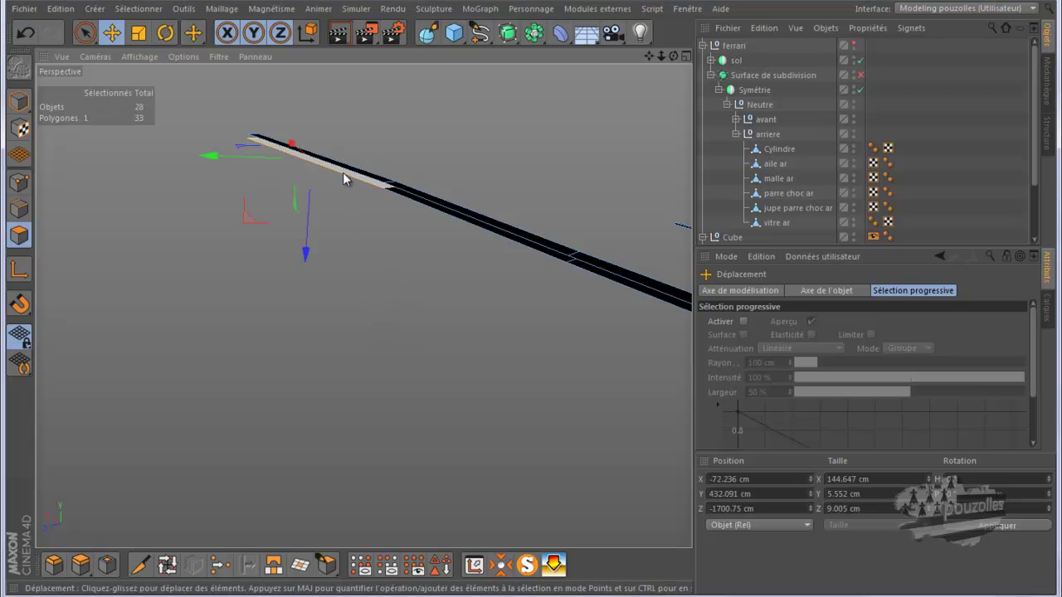
{"action": "key", "text": "Delete"}
{"action": "left_click", "coordinate": [448, 218]}
{"action": "key", "text": "Delete"}
{"action": "left_click", "coordinate": [609, 282]}
{"action": "key", "text": "Delete"}
Step: Show the ferrari group again and make joint vitre ar a child of vitre ar
{"action": "left_click_drag", "start_coordinate": [649, 56], "coordinate": [530, 299]}
{"action": "scroll", "coordinate": [426, 346], "scroll_direction": "down", "scroll_amount": 6}
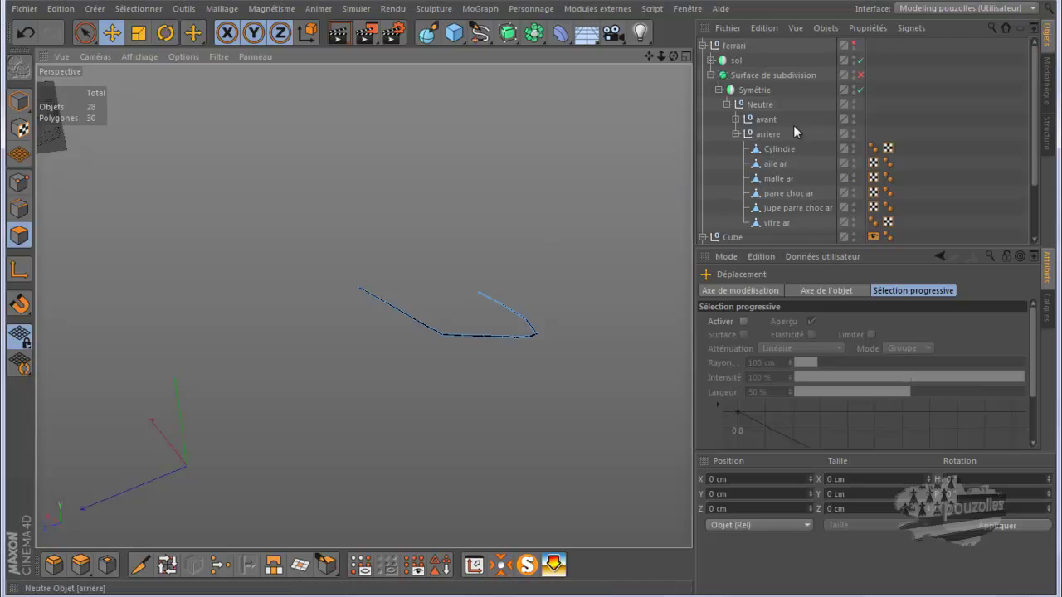
{"action": "left_click", "coordinate": [854, 44]}
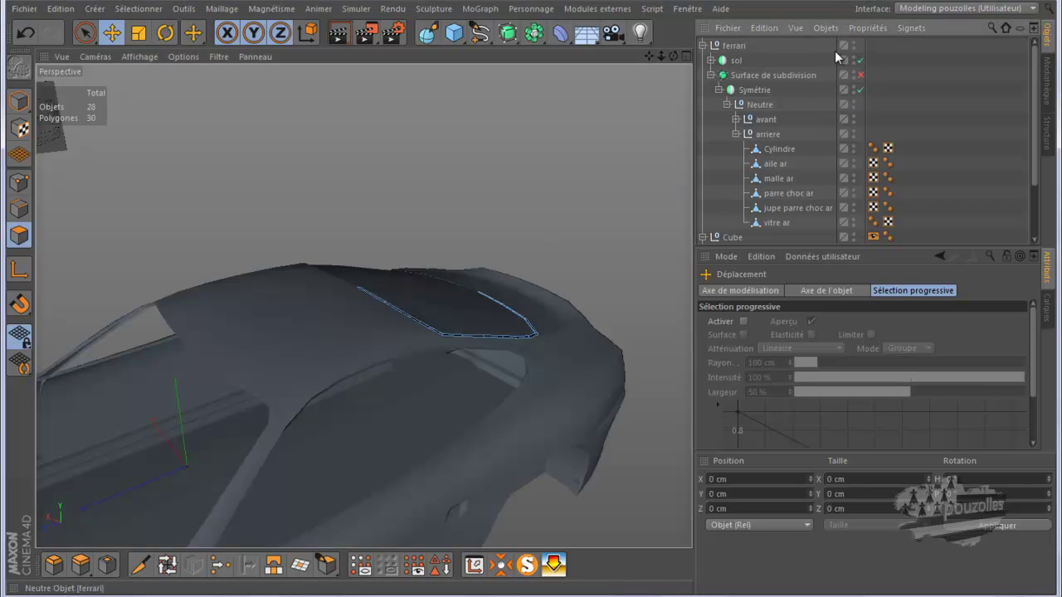
{"action": "left_click_drag", "start_coordinate": [747, 243], "coordinate": [751, 338]}
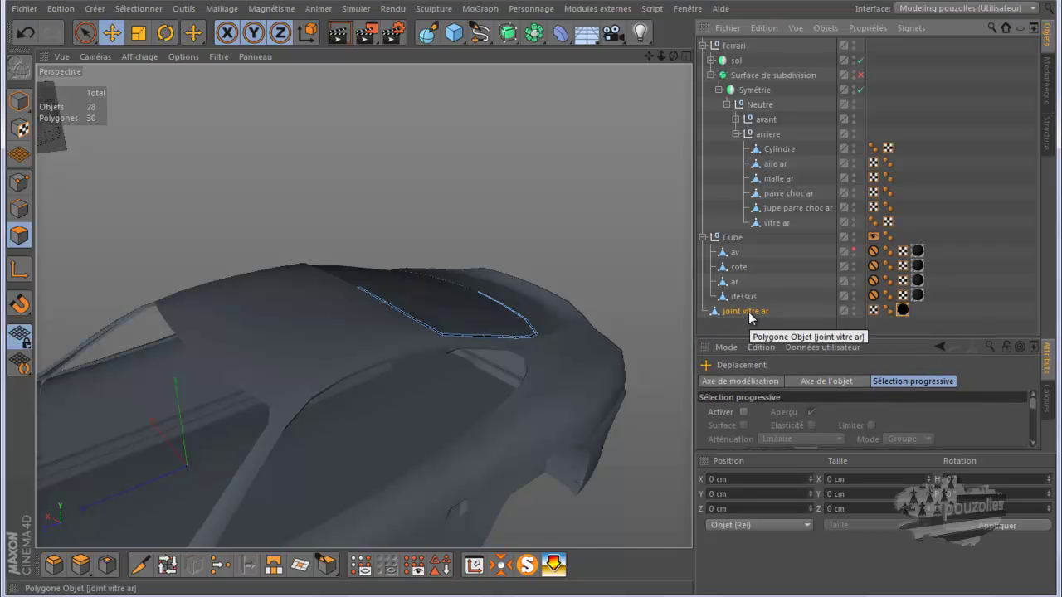
{"action": "left_click_drag", "start_coordinate": [748, 312], "coordinate": [776, 222]}
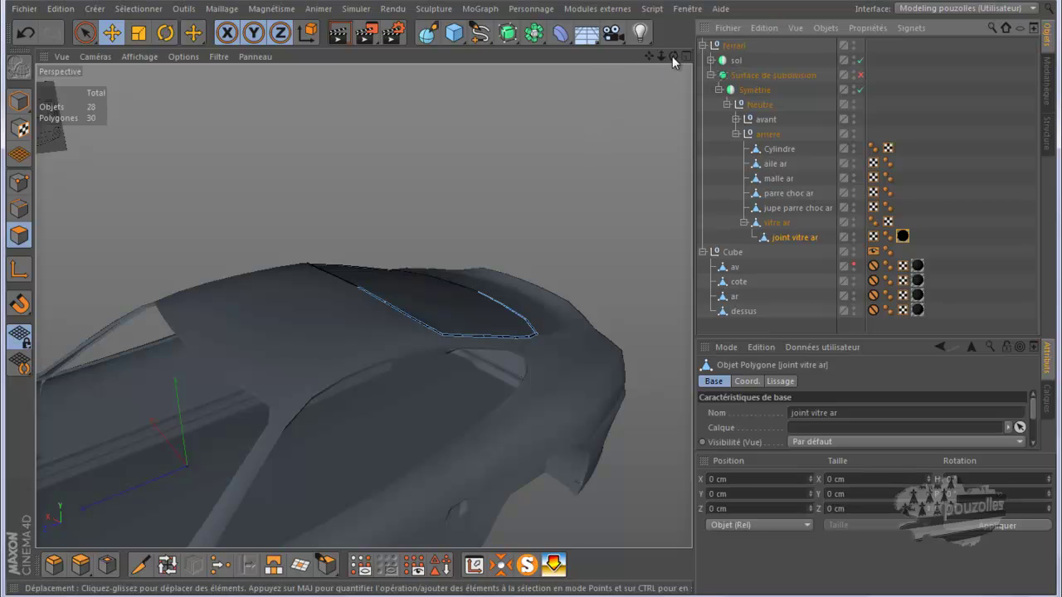
Step: Enable Surface de subdivision and render the view of the seal around the rear window
{"action": "left_click_drag", "start_coordinate": [663, 76], "coordinate": [526, 299], "text": "alt"}
{"action": "scroll", "coordinate": [386, 381], "scroll_direction": "up", "scroll_amount": 6}
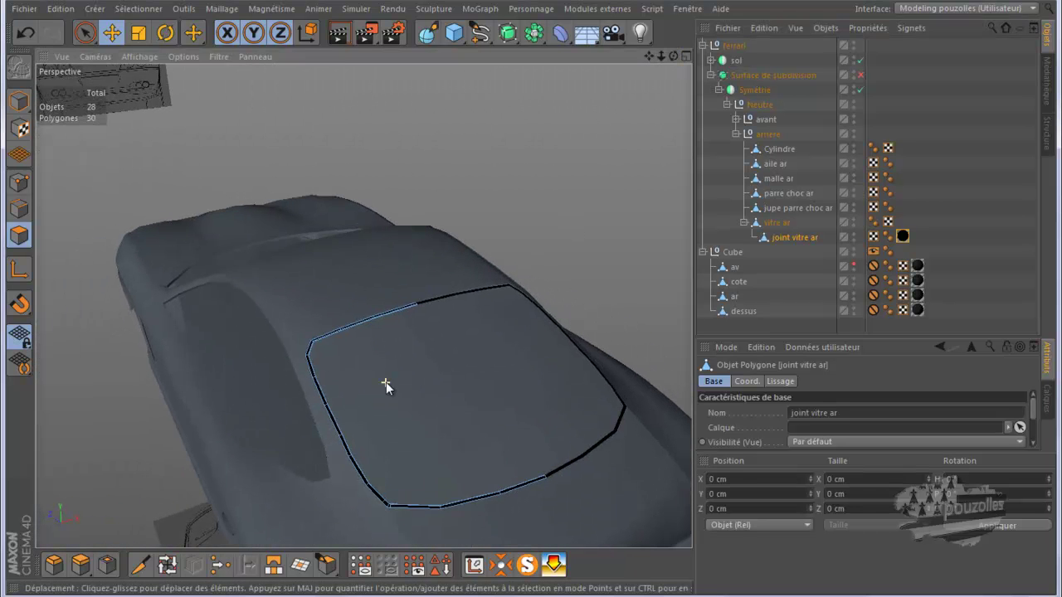
{"action": "scroll", "coordinate": [379, 343], "scroll_direction": "up", "scroll_amount": 2}
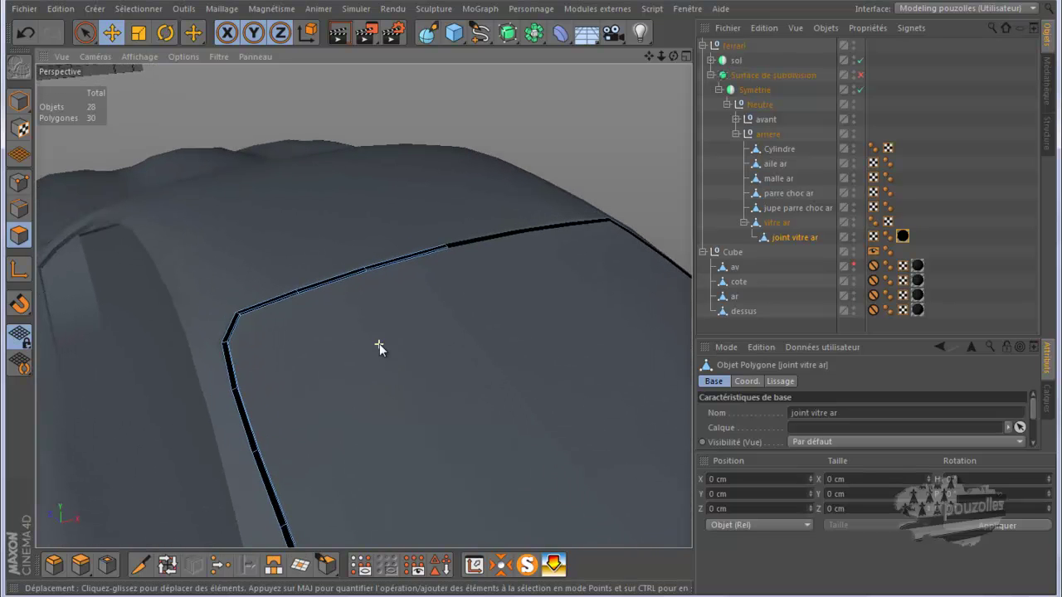
{"action": "left_click", "coordinate": [860, 75]}
{"action": "left_click", "coordinate": [339, 33]}
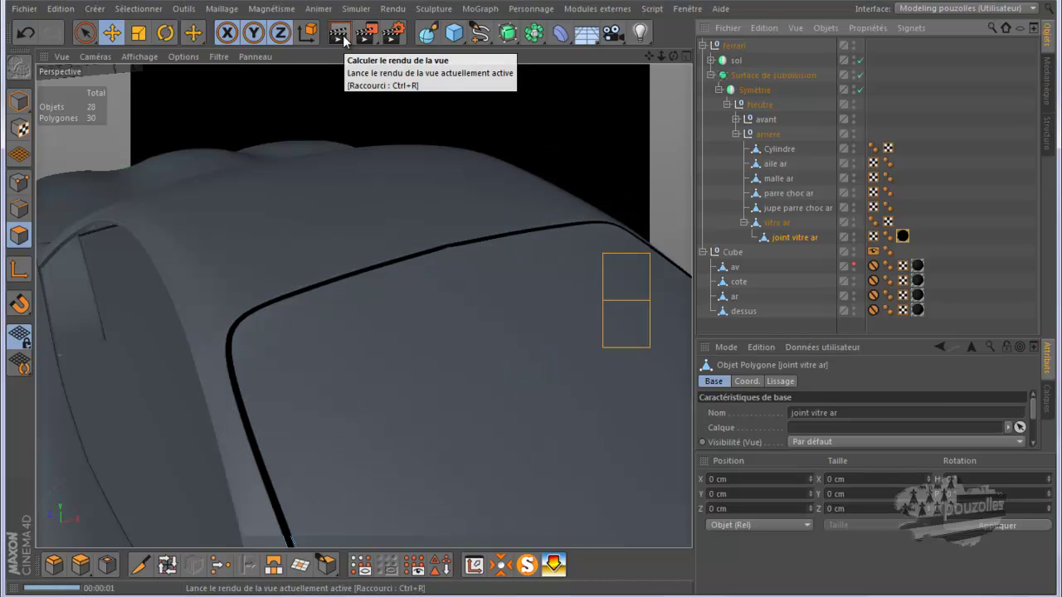
{"action": "left_click", "coordinate": [286, 350]}
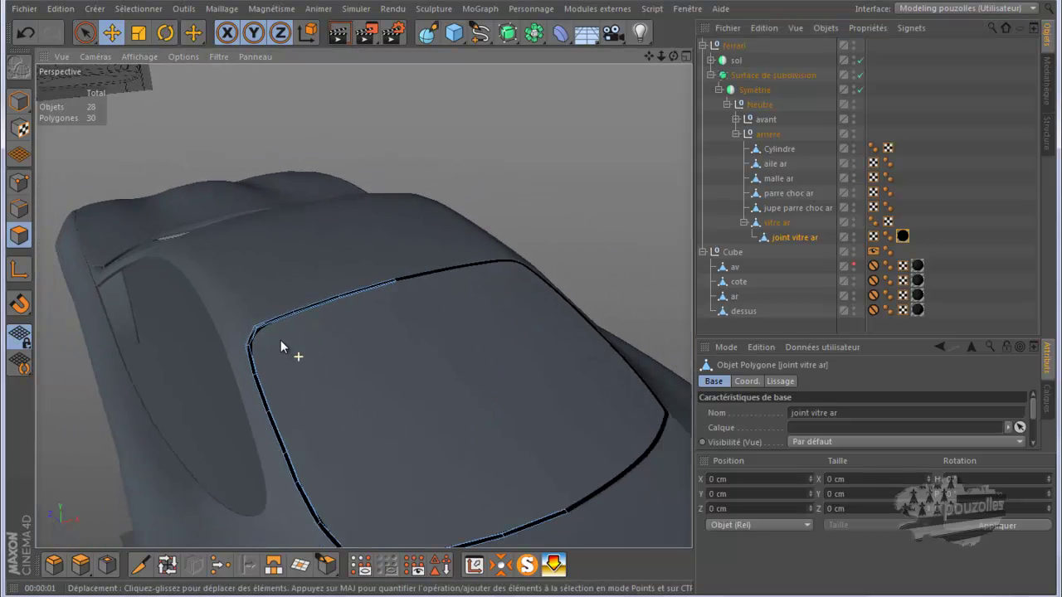
Step: Select the four points at the seal's roof-side centre end and set their X size and X position to 0
{"action": "left_click_drag", "start_coordinate": [357, 406], "coordinate": [388, 281], "text": "alt"}
{"action": "scroll", "coordinate": [388, 281], "scroll_direction": "up", "scroll_amount": 10}
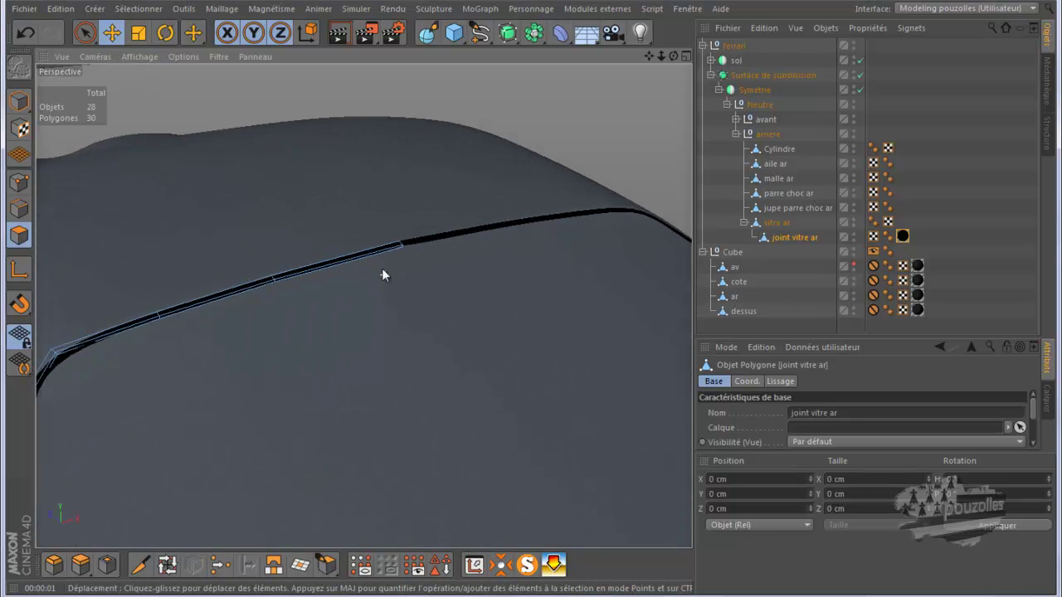
{"action": "scroll", "coordinate": [389, 257], "scroll_direction": "down", "scroll_amount": 2}
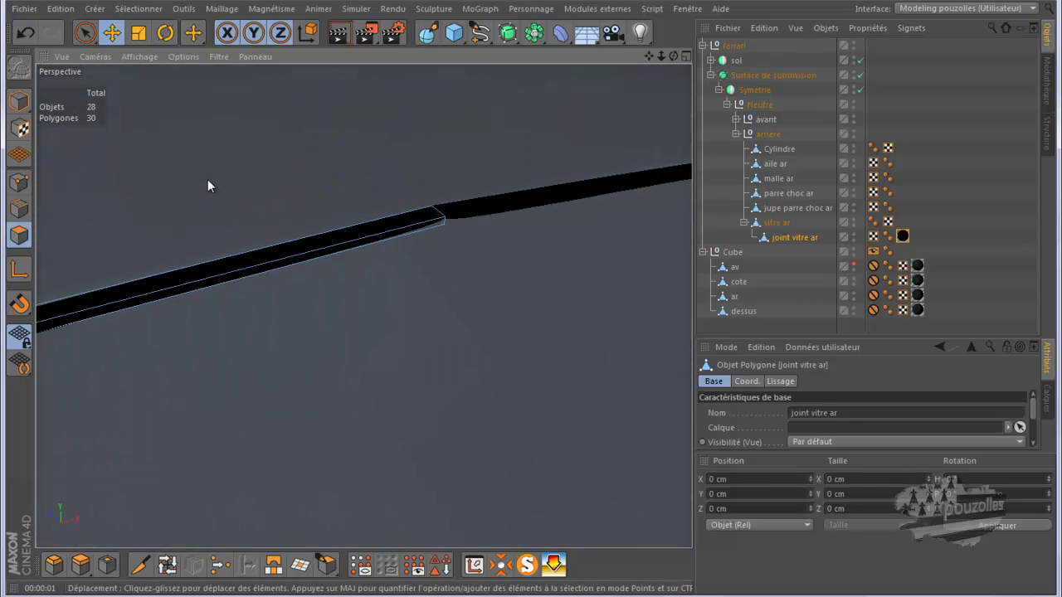
{"action": "left_click", "coordinate": [19, 182]}
{"action": "left_click", "coordinate": [84, 32]}
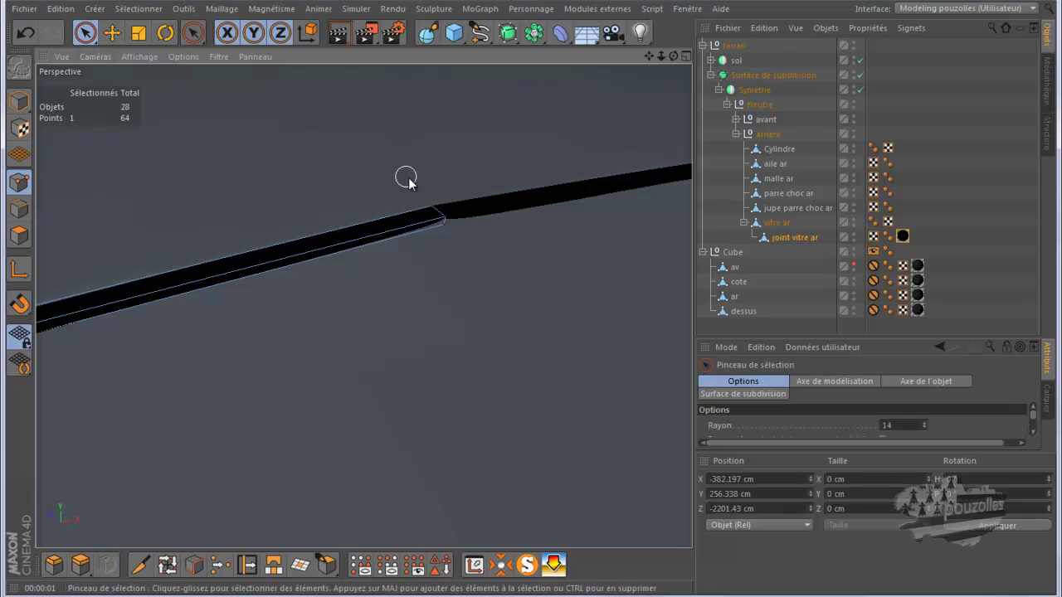
{"action": "left_click_drag", "start_coordinate": [434, 208], "coordinate": [455, 249]}
{"action": "left_click", "coordinate": [859, 479]}
{"action": "type", "text": "0"}
{"action": "left_click", "coordinate": [801, 478]}
{"action": "type", "text": "0"}
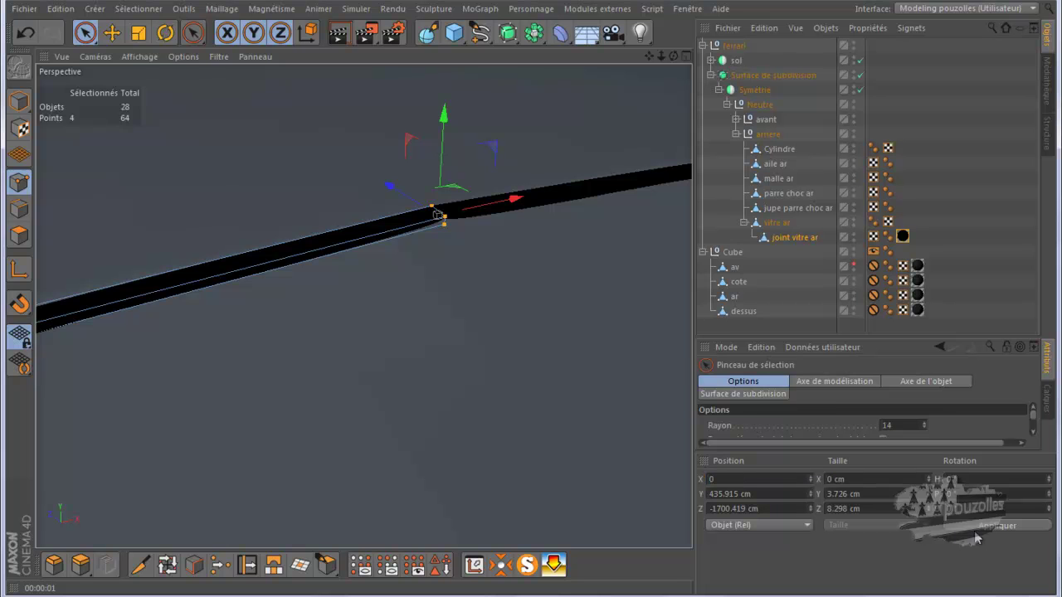
Step: Select the end points at the seal's boot-side centre end in the top view and set their X size to 0 and align them at X 0
{"action": "middle_click", "coordinate": [536, 333]}
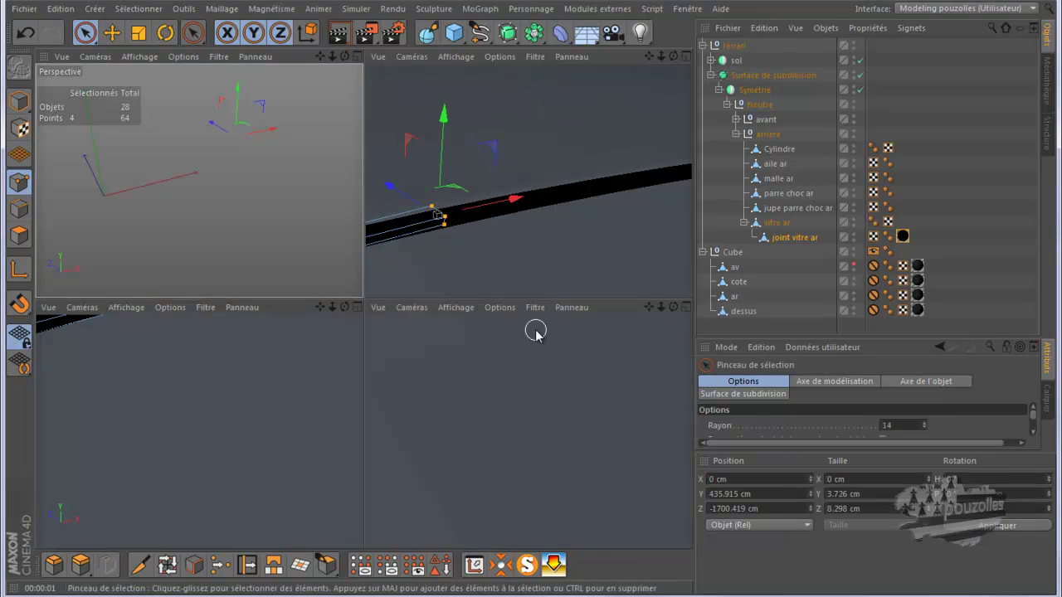
{"action": "middle_click", "coordinate": [534, 281]}
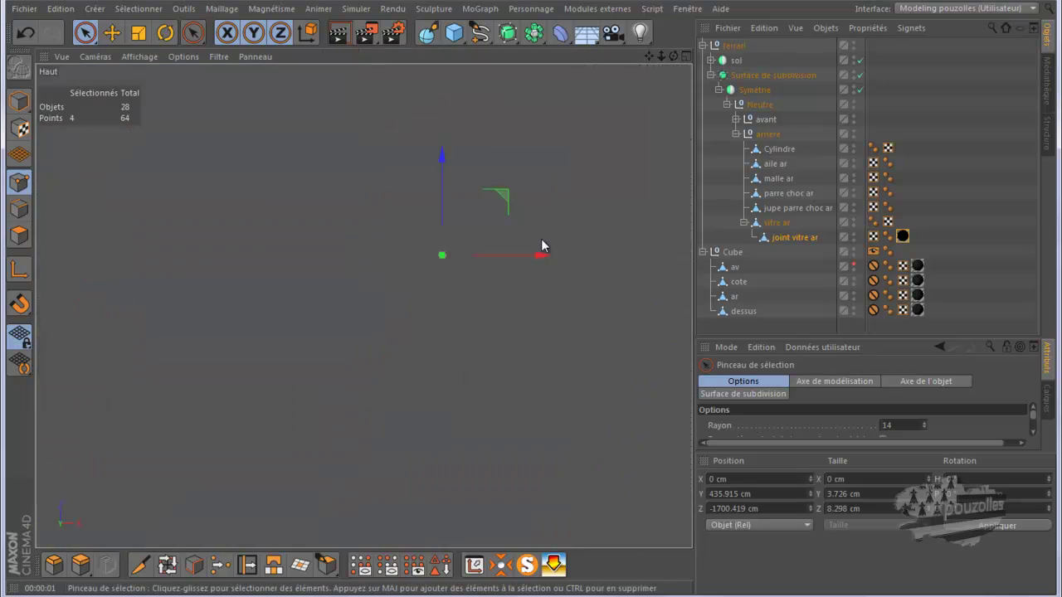
{"action": "scroll", "coordinate": [486, 398], "scroll_direction": "up", "scroll_amount": 1}
{"action": "scroll", "coordinate": [481, 411], "scroll_direction": "up", "scroll_amount": 2}
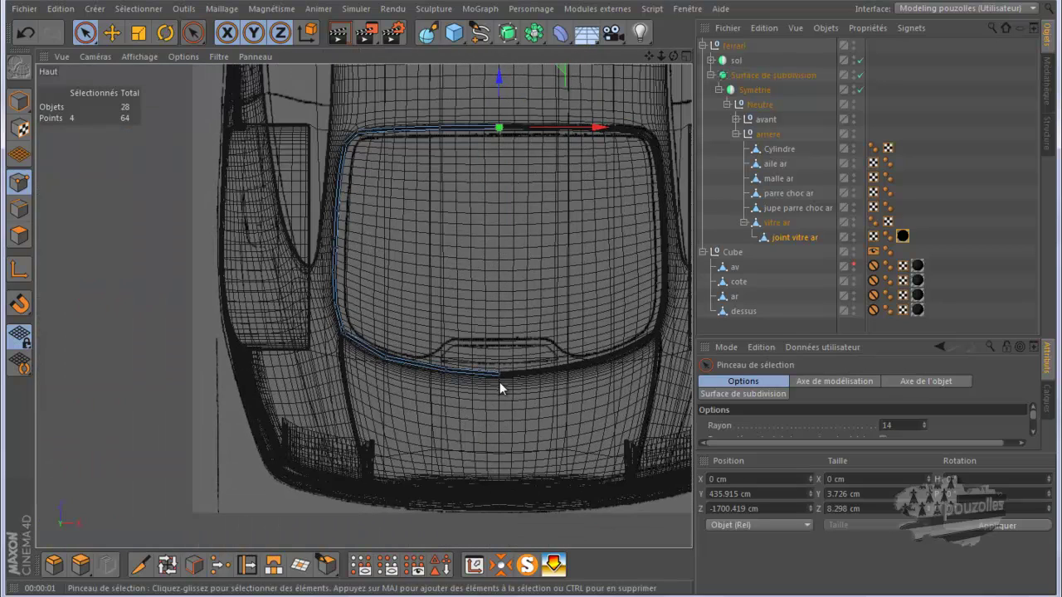
{"action": "left_click", "coordinate": [500, 371]}
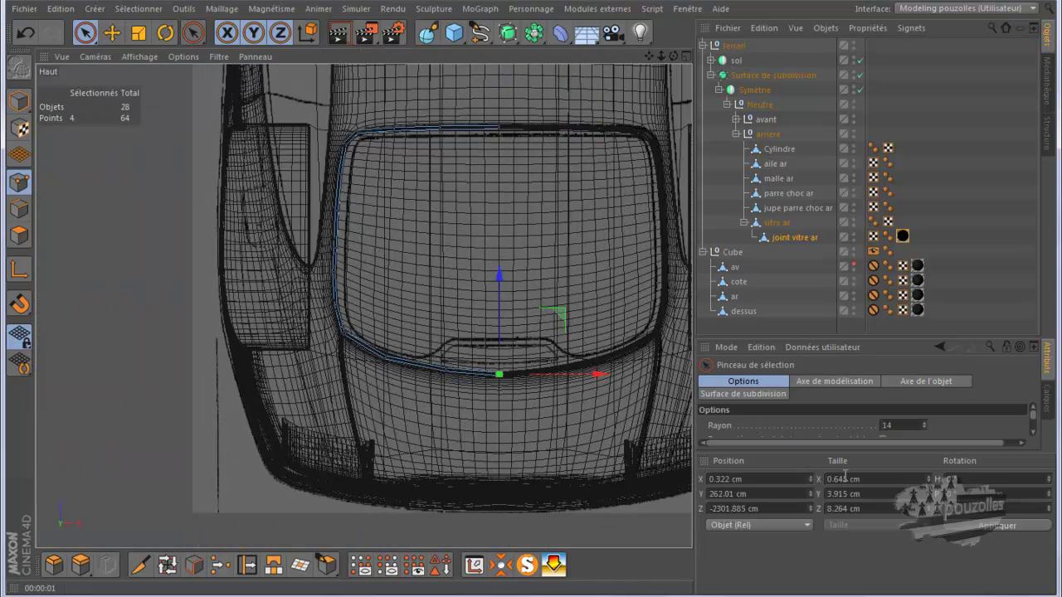
{"action": "left_click", "coordinate": [867, 478]}
{"action": "type", "text": "0"}
{"action": "left_click", "coordinate": [973, 521]}
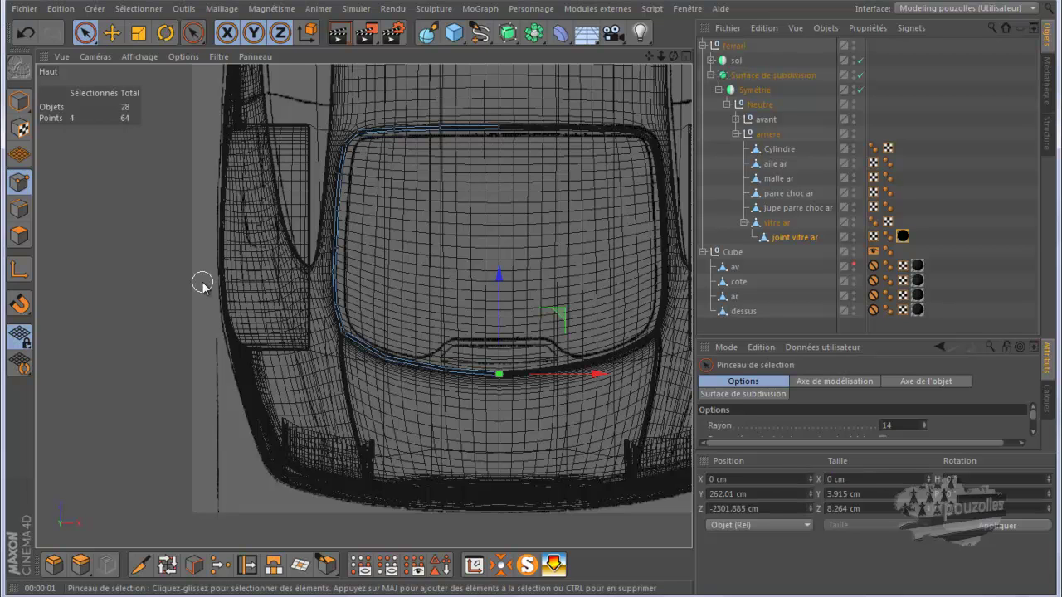
Step: Select all points of joint vitre ar and optimise the mesh to merge duplicate points
{"action": "key", "text": "ctrl+a"}
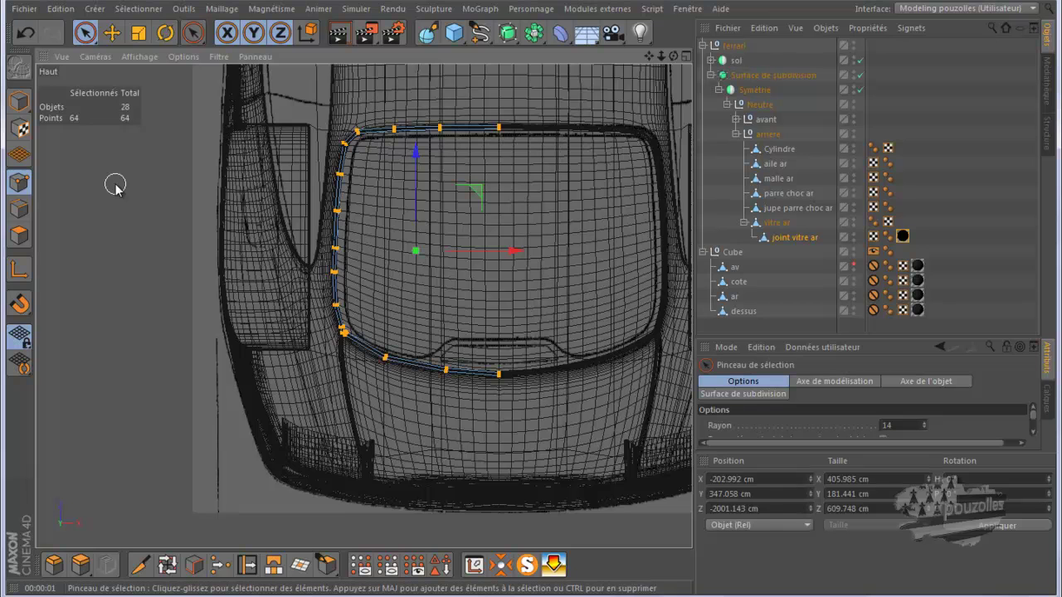
{"action": "right_click", "coordinate": [115, 185]}
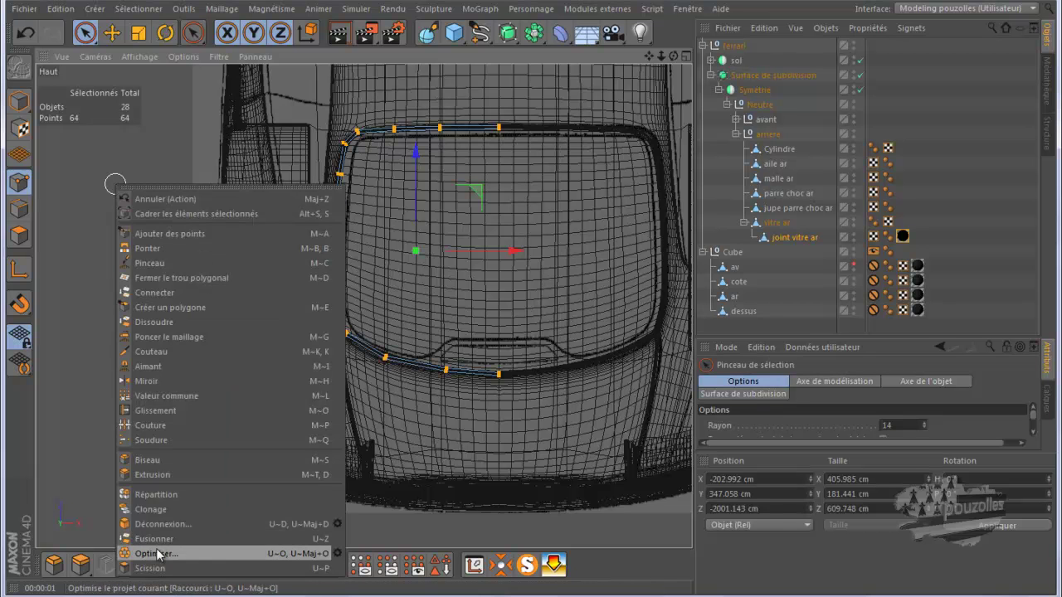
{"action": "left_click", "coordinate": [157, 553]}
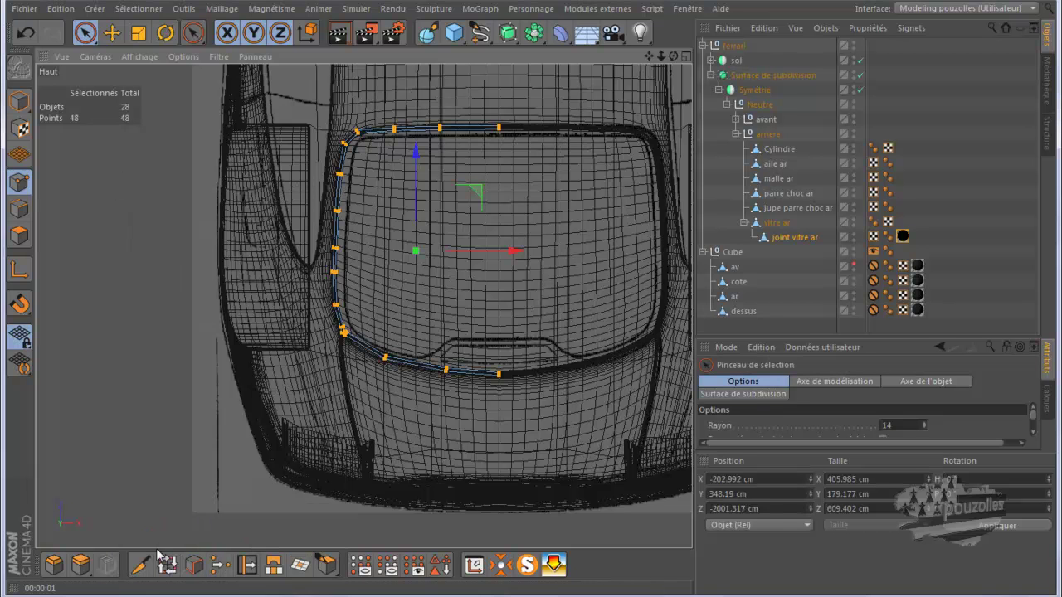
Step: Select the inner pair of points at the seal's roof-side centre end in perspective and lower it by about 2.2 cm
{"action": "middle_click", "coordinate": [166, 332]}
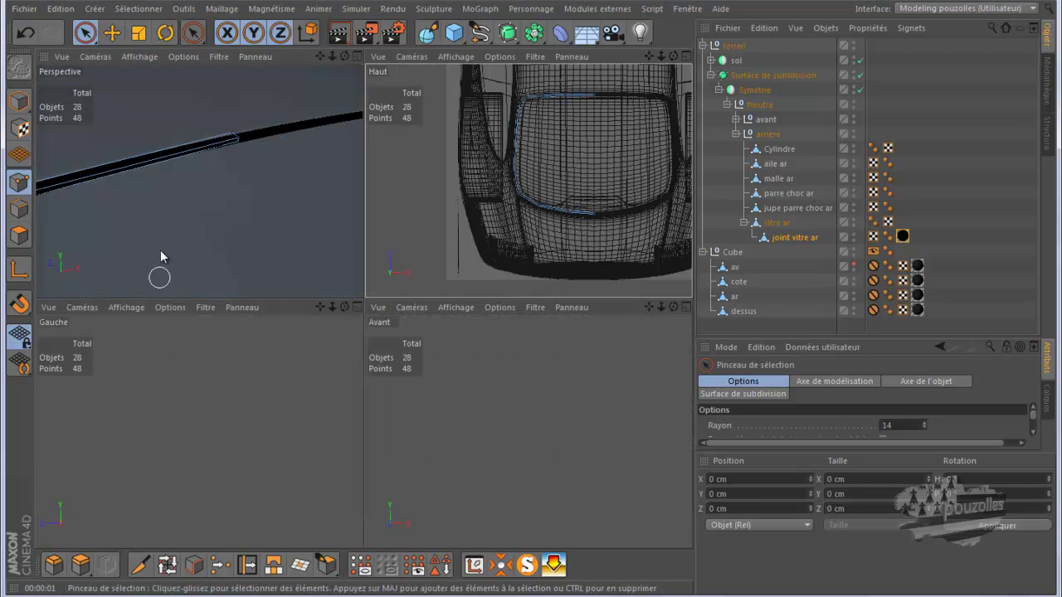
{"action": "middle_click", "coordinate": [217, 162]}
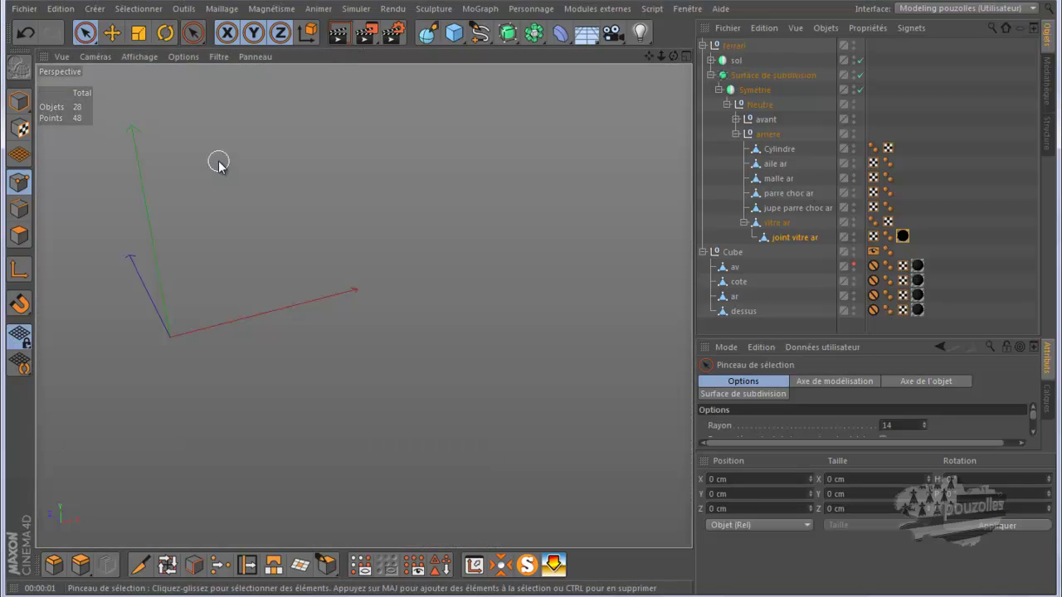
{"action": "scroll", "coordinate": [435, 267], "scroll_direction": "up", "scroll_amount": 3}
{"action": "scroll", "coordinate": [435, 268], "scroll_direction": "down", "scroll_amount": 3}
{"action": "left_click", "coordinate": [414, 220]}
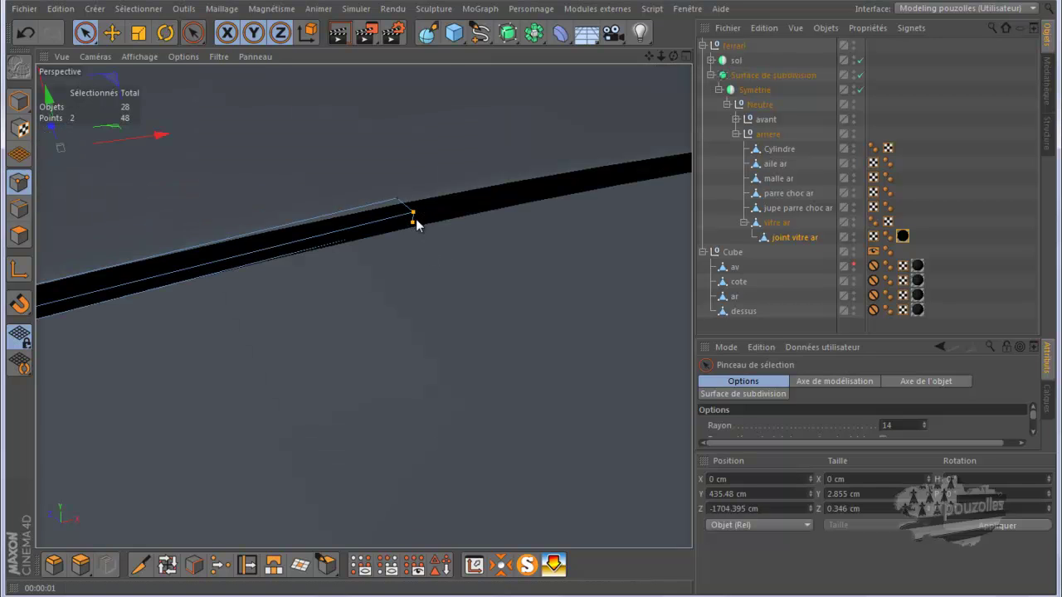
{"action": "left_click_drag", "start_coordinate": [415, 152], "coordinate": [416, 159]}
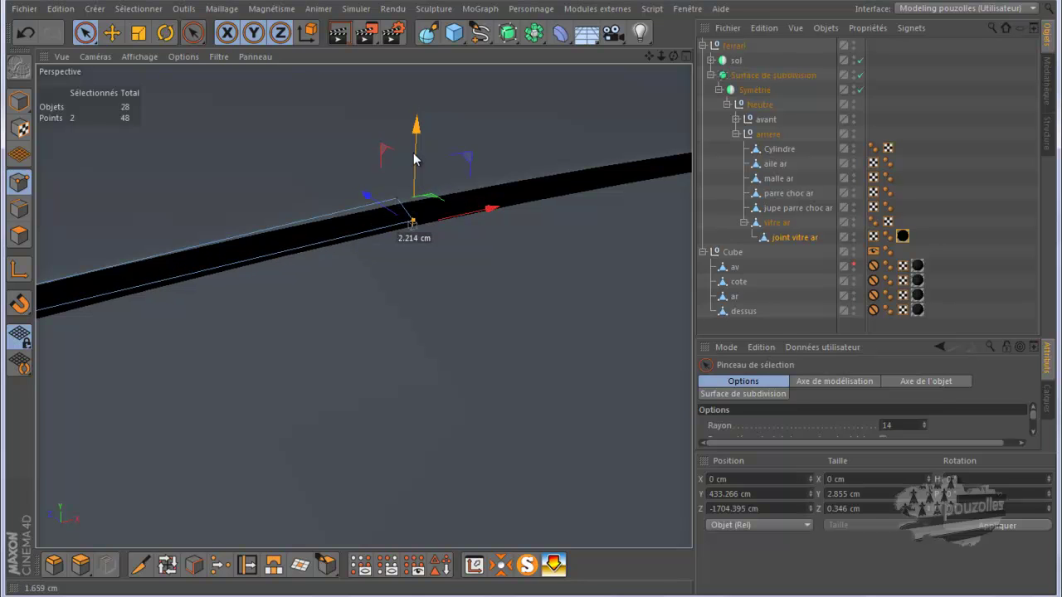
Step: Lower the next inner point pair along the roof-side stretch by about 2.6 cm, to Y about 428.2 cm
{"action": "left_click_drag", "start_coordinate": [505, 171], "coordinate": [614, 188], "text": "alt"}
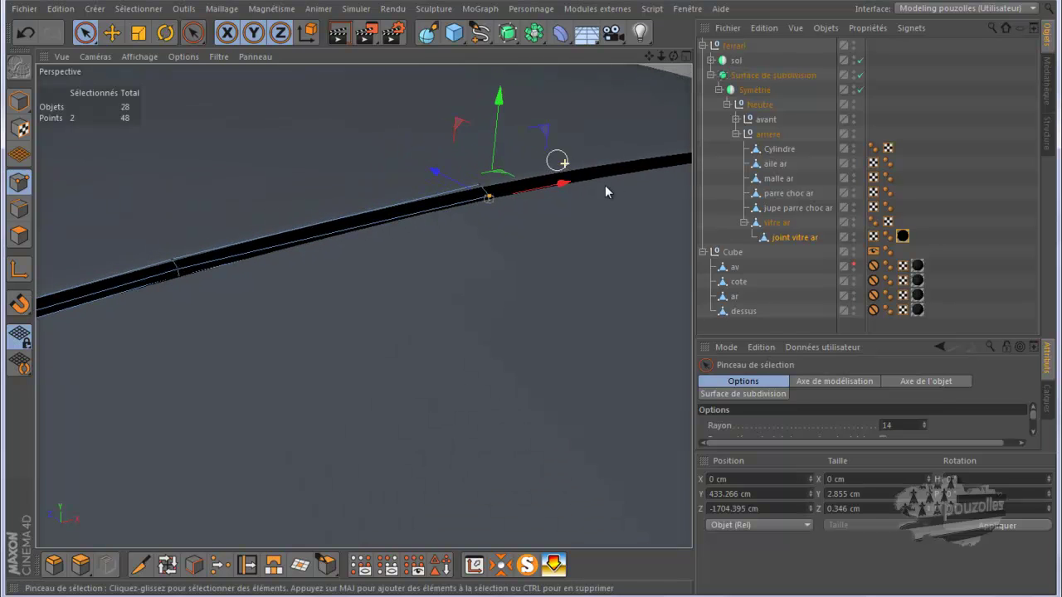
{"action": "left_click", "coordinate": [226, 262]}
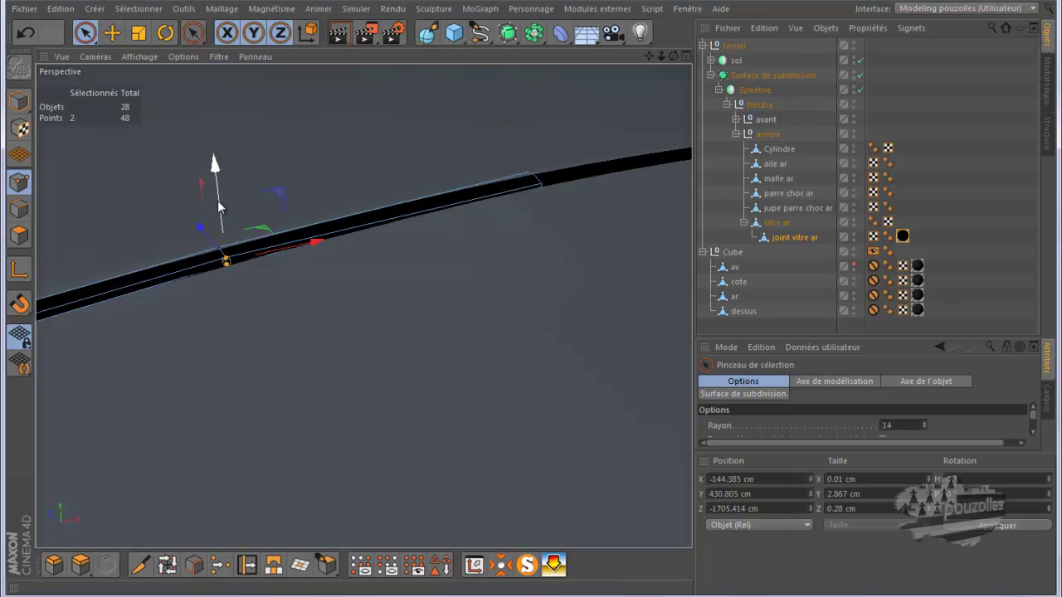
{"action": "left_click_drag", "start_coordinate": [218, 207], "coordinate": [315, 207]}
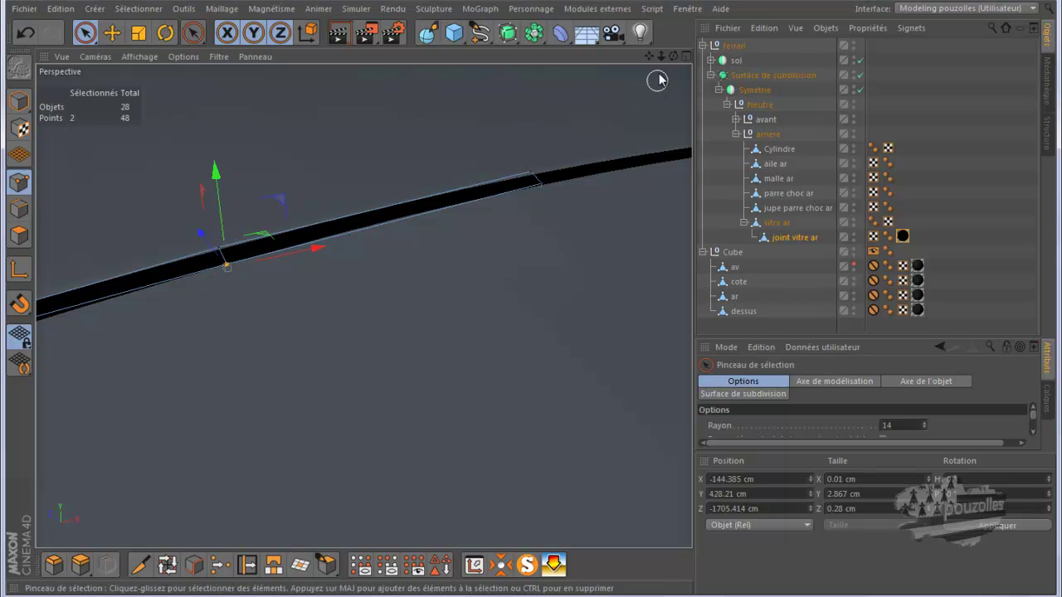
Step: Fine-tune the two lowered roof-side pairs, raising the second to Y about 429.2 cm and the centre-end pair to about 433.6 cm
{"action": "left_click_drag", "start_coordinate": [530, 304], "coordinate": [531, 299], "text": "alt"}
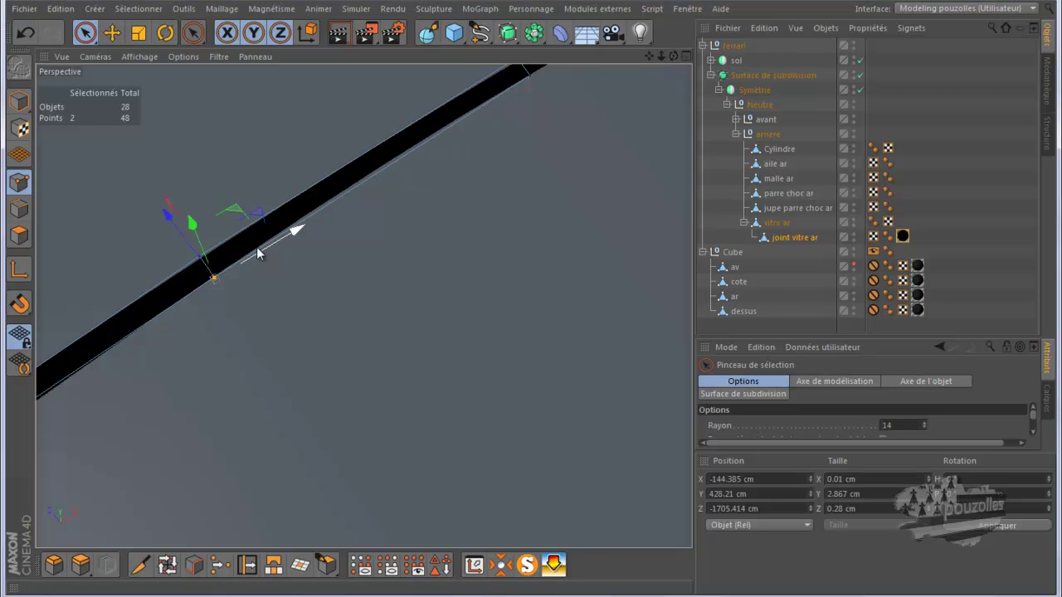
{"action": "left_click_drag", "start_coordinate": [199, 239], "coordinate": [199, 234]}
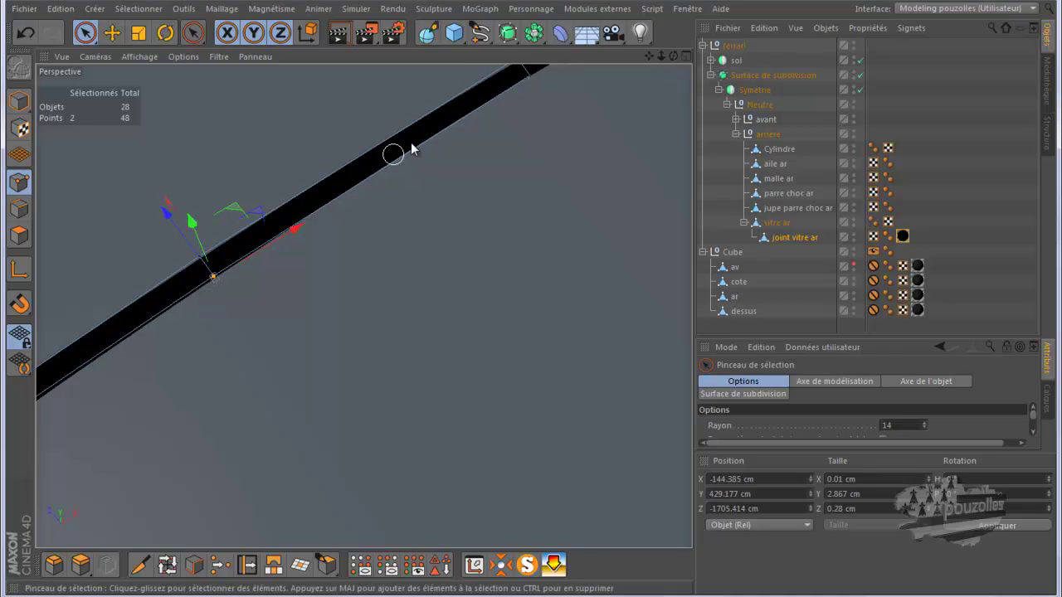
{"action": "left_click", "coordinate": [526, 74]}
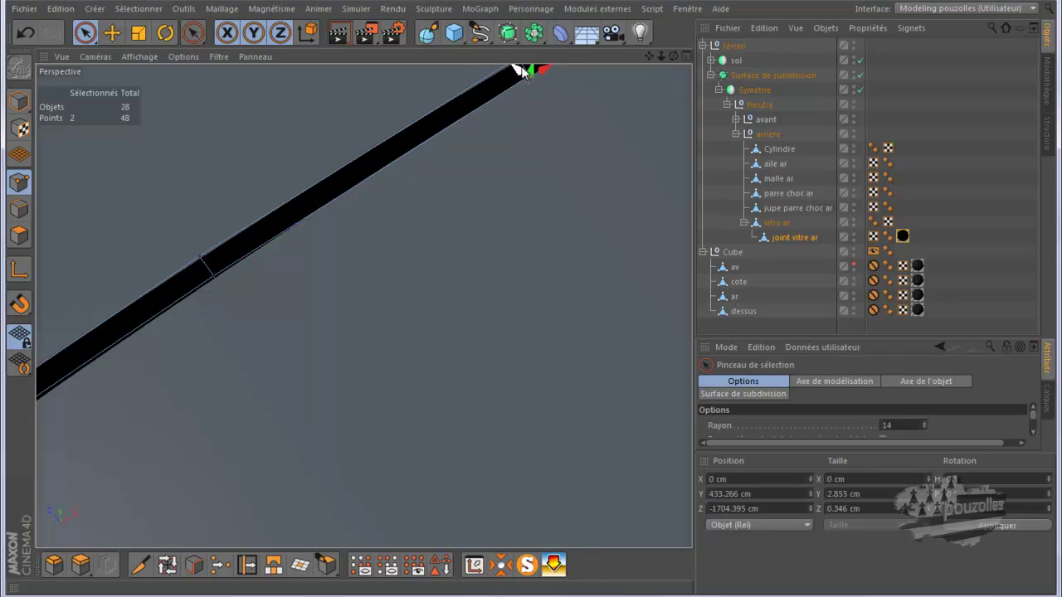
{"action": "left_click_drag", "start_coordinate": [529, 73], "coordinate": [529, 76]}
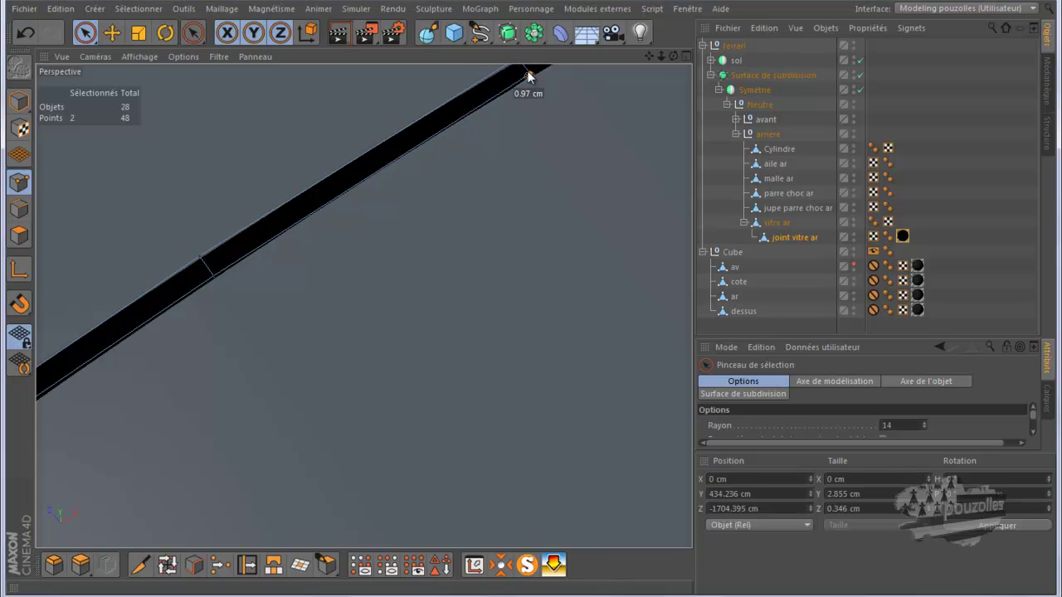
{"action": "left_click_drag", "start_coordinate": [528, 76], "coordinate": [529, 79]}
Step: Lower the inner point pair just before the seal's upper corner by about 2.2 cm, to Y about 421.3 cm
{"action": "scroll", "coordinate": [623, 99], "scroll_direction": "down", "scroll_amount": 3}
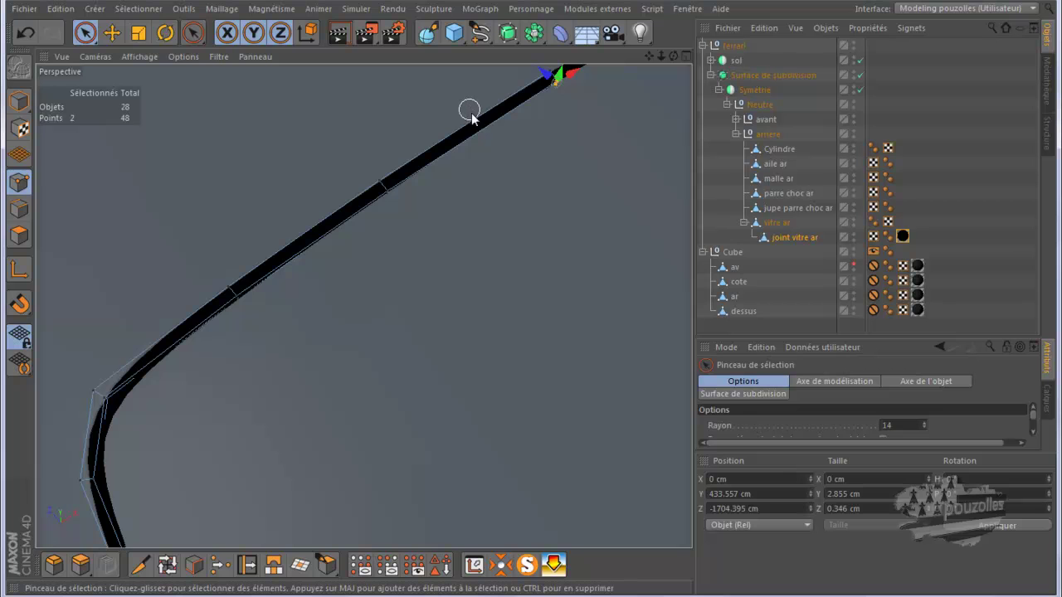
{"action": "left_click", "coordinate": [233, 300]}
{"action": "scroll", "coordinate": [209, 327], "scroll_direction": "up", "scroll_amount": 3}
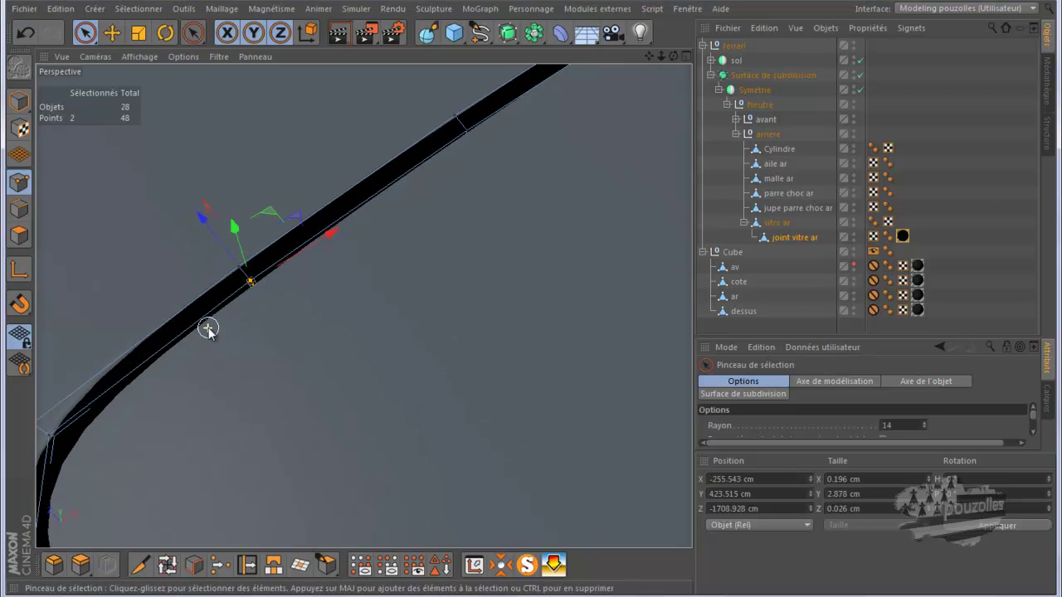
{"action": "left_click_drag", "start_coordinate": [236, 234], "coordinate": [237, 239]}
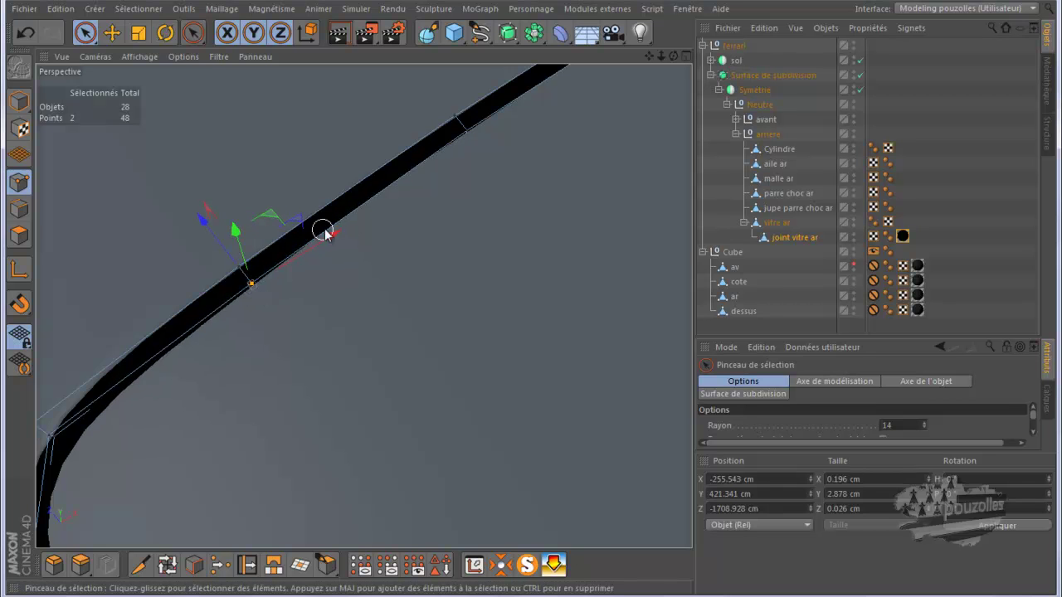
{"action": "left_click_drag", "start_coordinate": [301, 234], "coordinate": [366, 221], "text": "alt"}
Step: Lower the two inner point pairs around the seal's upper corner to Y about 415.2 cm and about 395.8 cm
{"action": "left_click", "coordinate": [107, 396]}
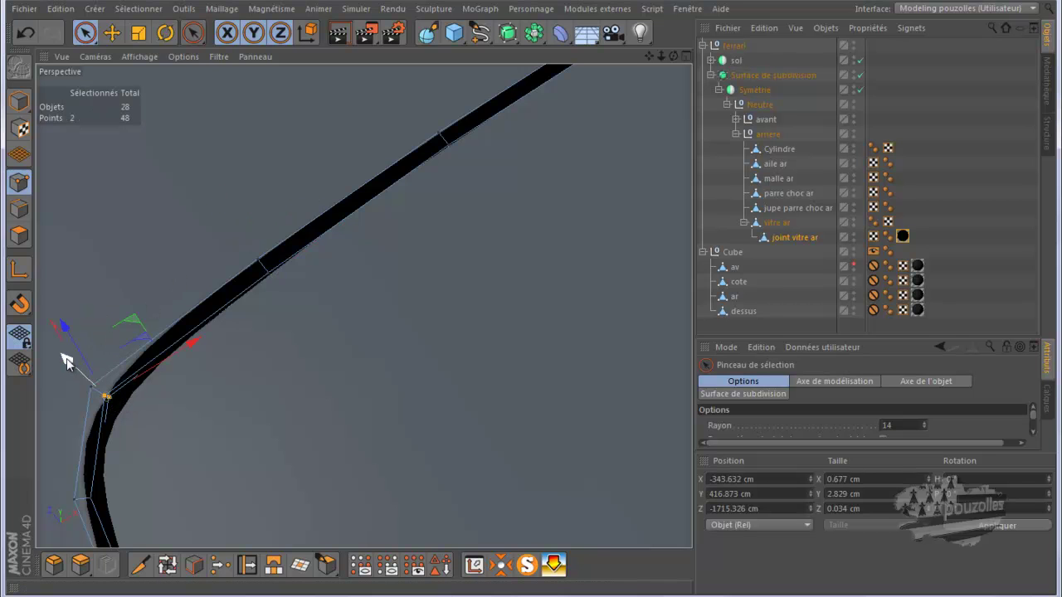
{"action": "left_click_drag", "start_coordinate": [67, 363], "coordinate": [71, 365]}
{"action": "scroll", "coordinate": [279, 268], "scroll_direction": "down", "scroll_amount": 2}
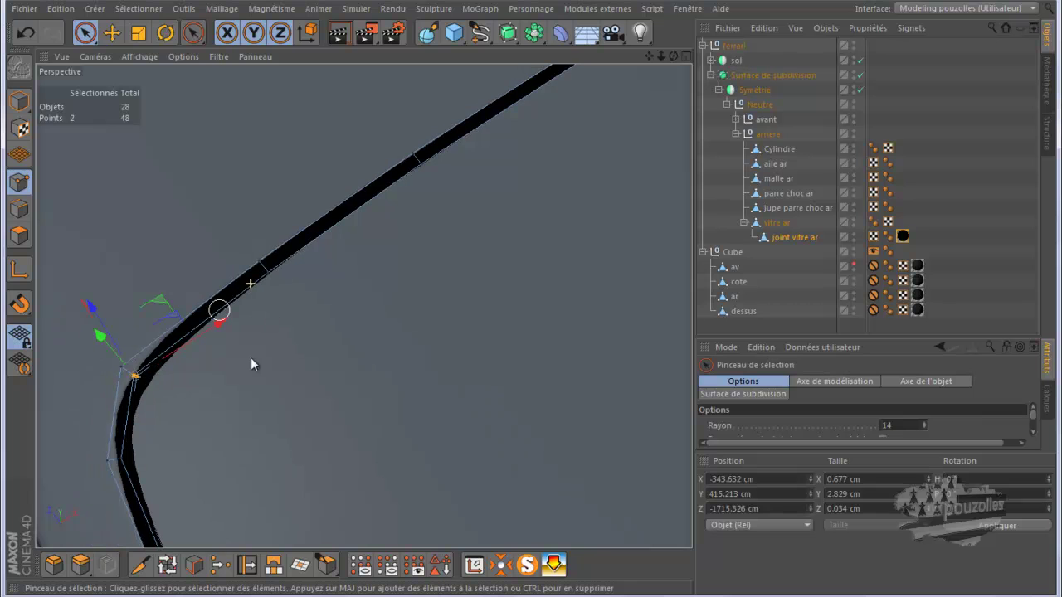
{"action": "left_click", "coordinate": [128, 459]}
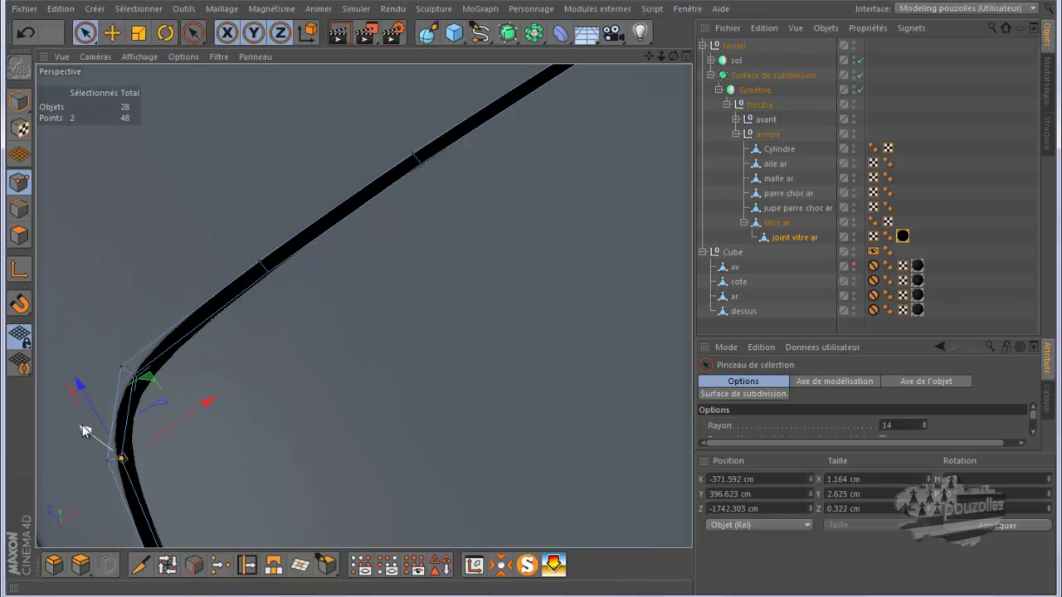
{"action": "left_click_drag", "start_coordinate": [86, 433], "coordinate": [86, 432]}
Step: Adjust the height of the first two inner point pairs below the upper corner, leaving the first at Y about 371.1 cm
{"action": "left_click_drag", "start_coordinate": [290, 239], "coordinate": [431, 174], "text": "alt"}
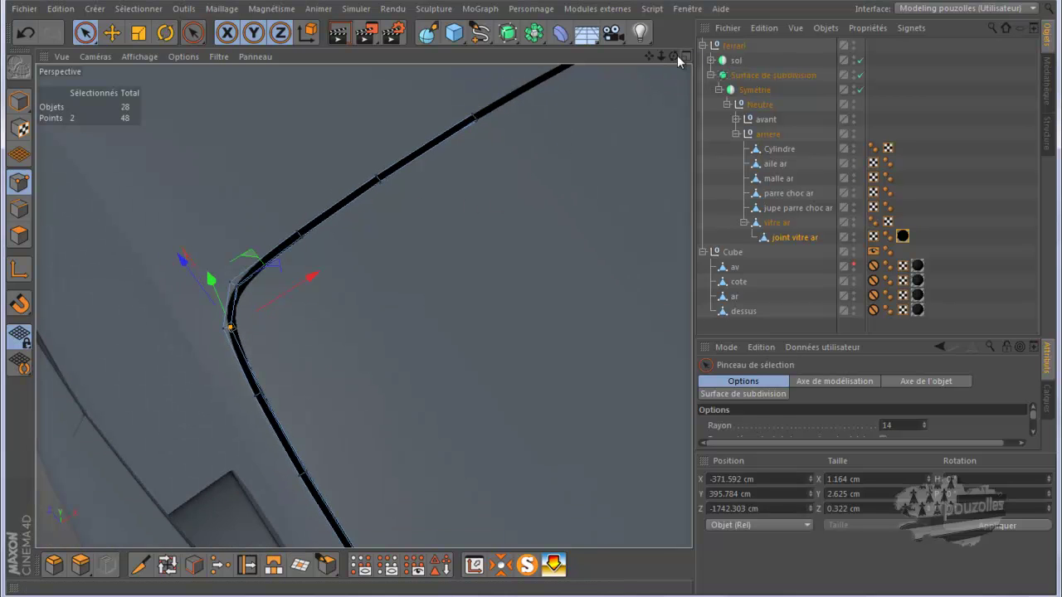
{"action": "left_click_drag", "start_coordinate": [529, 306], "coordinate": [377, 270], "text": "alt"}
{"action": "scroll", "coordinate": [201, 348], "scroll_direction": "up", "scroll_amount": 3}
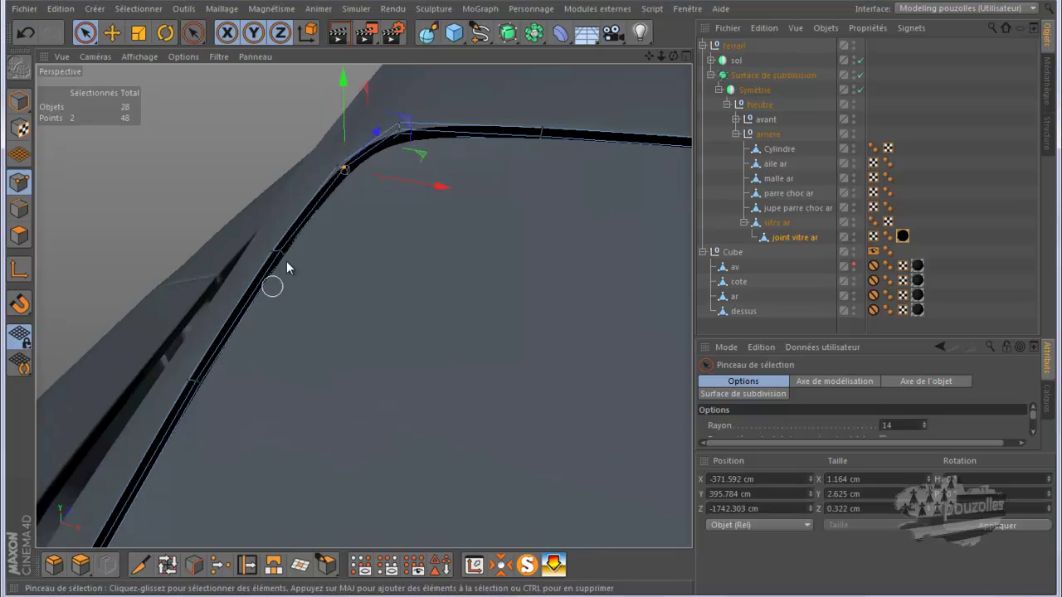
{"action": "mouse_move", "coordinate": [282, 224]}
{"action": "left_mouse_down"}
{"action": "mouse_move", "coordinate": [272, 165]}
{"action": "mouse_move", "coordinate": [274, 182]}
{"action": "left_mouse_up"}
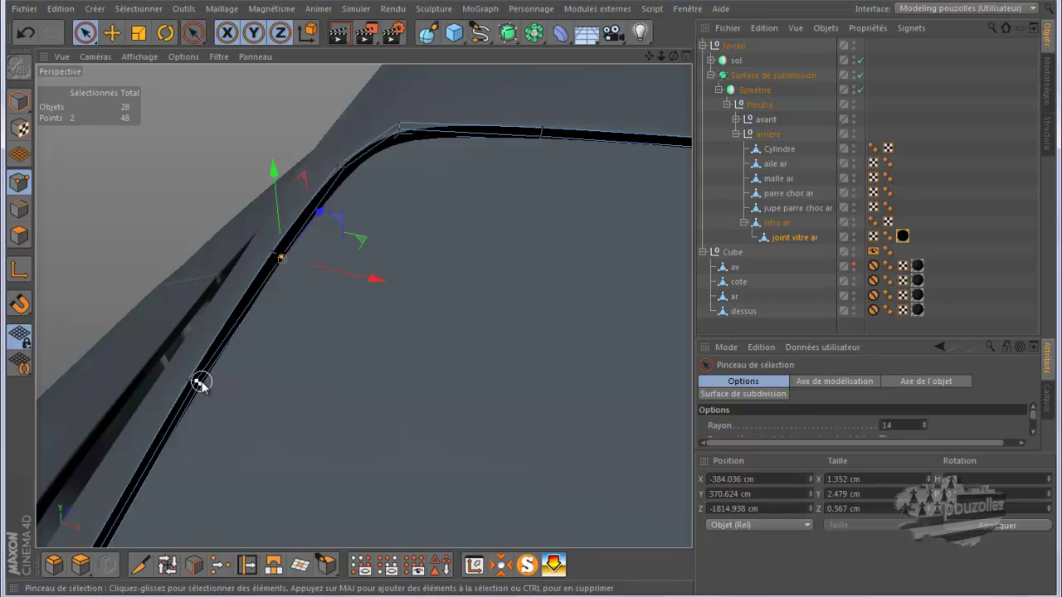
{"action": "left_click", "coordinate": [204, 340]}
{"action": "left_click_drag", "start_coordinate": [183, 303], "coordinate": [184, 323]}
{"action": "left_click_drag", "start_coordinate": [284, 262], "coordinate": [277, 217]}
{"action": "mouse_move", "coordinate": [473, 237]}
{"action": "left_mouse_down", "text": "alt"}
{"action": "mouse_move", "coordinate": [500, 227]}
{"action": "mouse_move", "coordinate": [474, 251]}
{"action": "left_mouse_up", "text": "alt"}
Step: Lower the next two inner point pairs down the seal's side, placing the second at Y about 296.6 cm
{"action": "scroll", "coordinate": [284, 507], "scroll_direction": "up", "scroll_amount": 5}
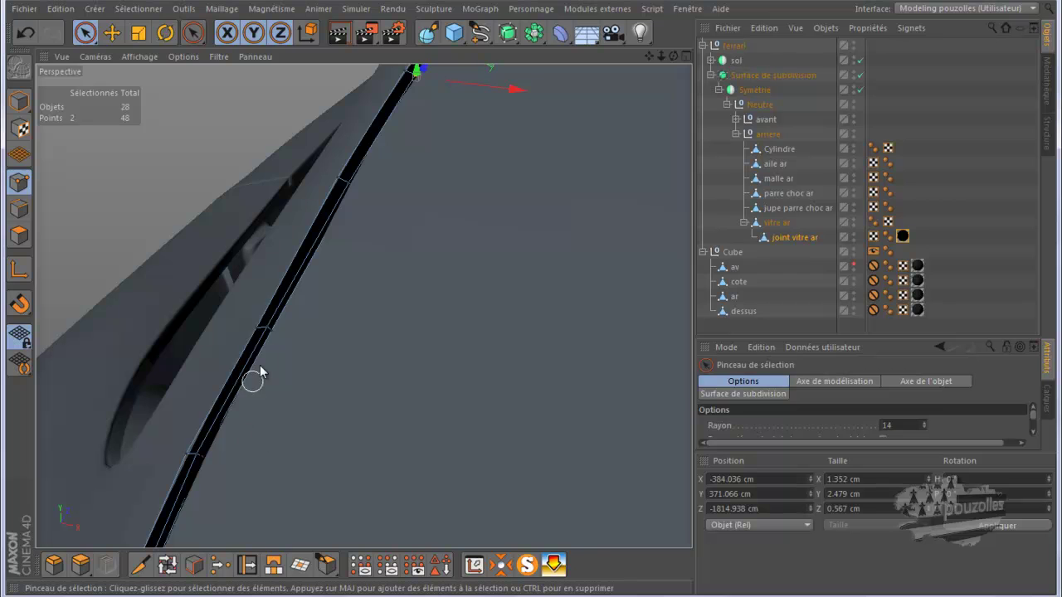
{"action": "left_click", "coordinate": [273, 334]}
{"action": "left_click", "coordinate": [270, 332]}
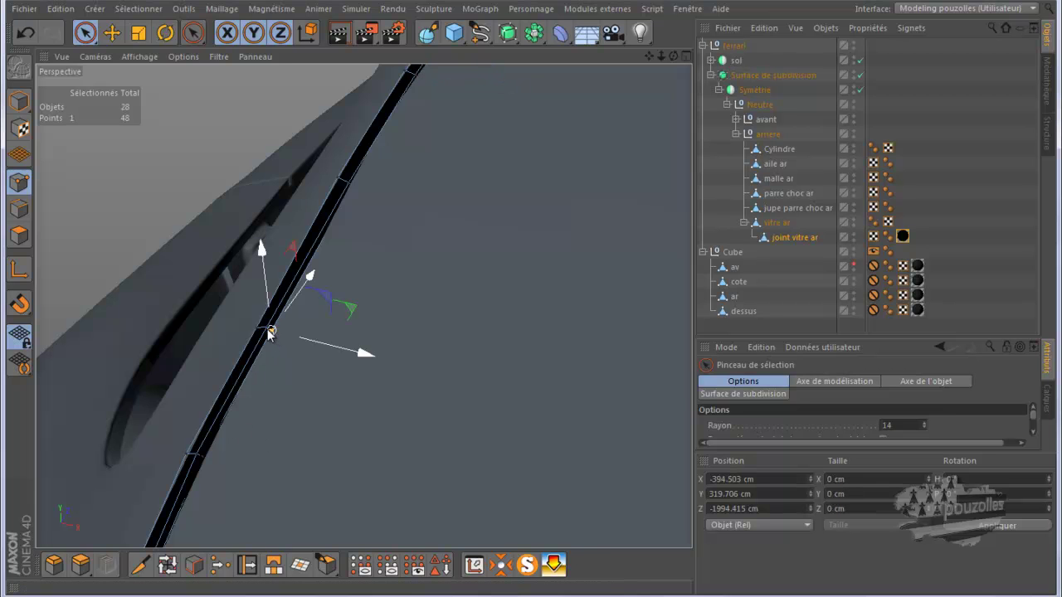
{"action": "left_click", "coordinate": [268, 332], "text": "shift"}
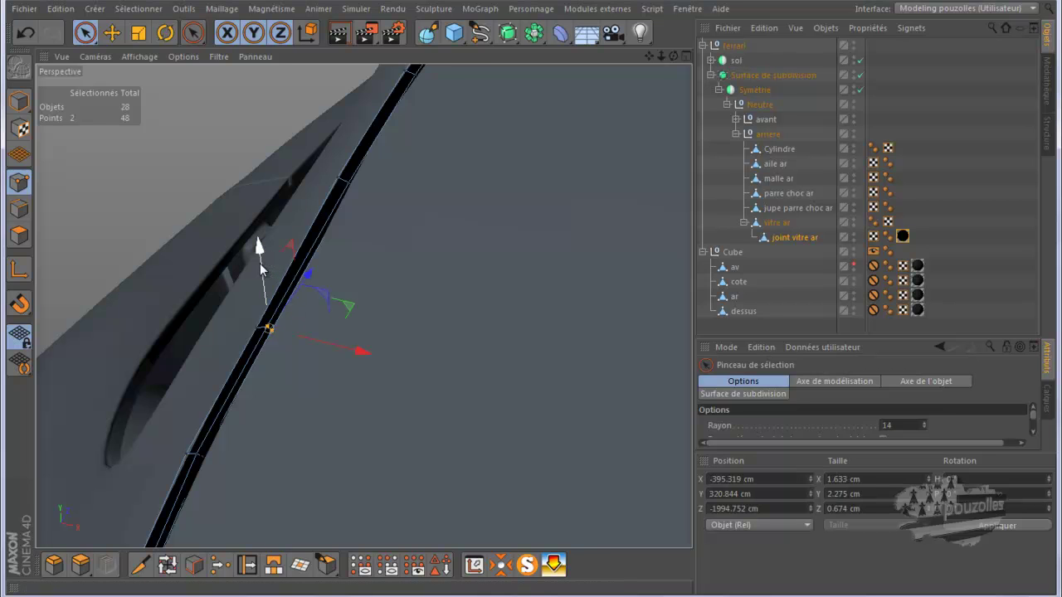
{"action": "left_click_drag", "start_coordinate": [260, 265], "coordinate": [260, 280]}
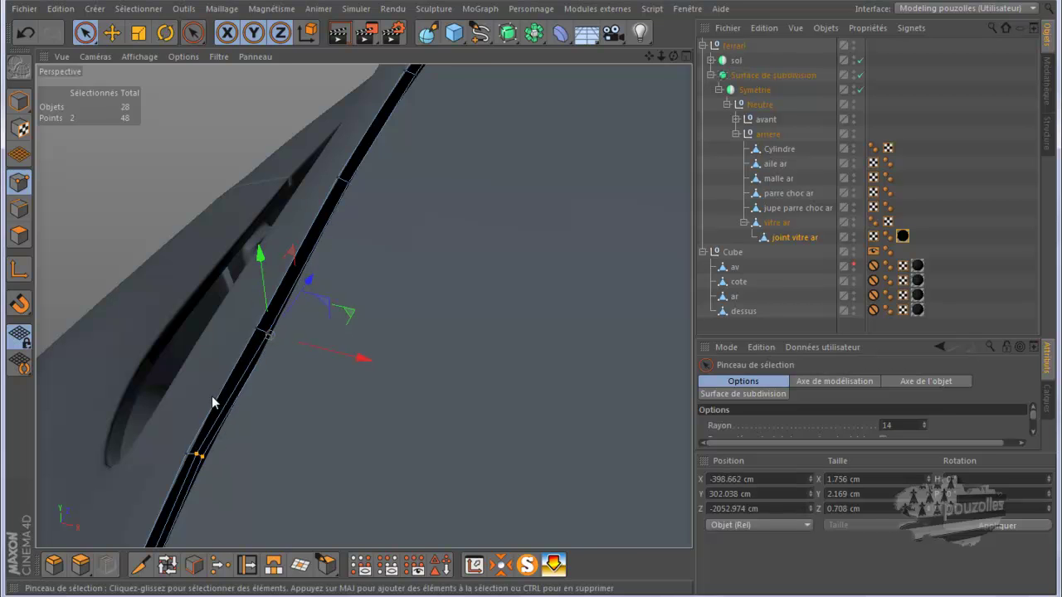
{"action": "left_click_drag", "start_coordinate": [183, 392], "coordinate": [186, 405]}
Step: Lower the inner point pair above the seal's lower corner by about 3.3 cm, to Y about 273.3 cm
{"action": "left_click_drag", "start_coordinate": [188, 403], "coordinate": [367, 360], "text": "alt"}
{"action": "scroll", "coordinate": [297, 487], "scroll_direction": "up", "scroll_amount": 8}
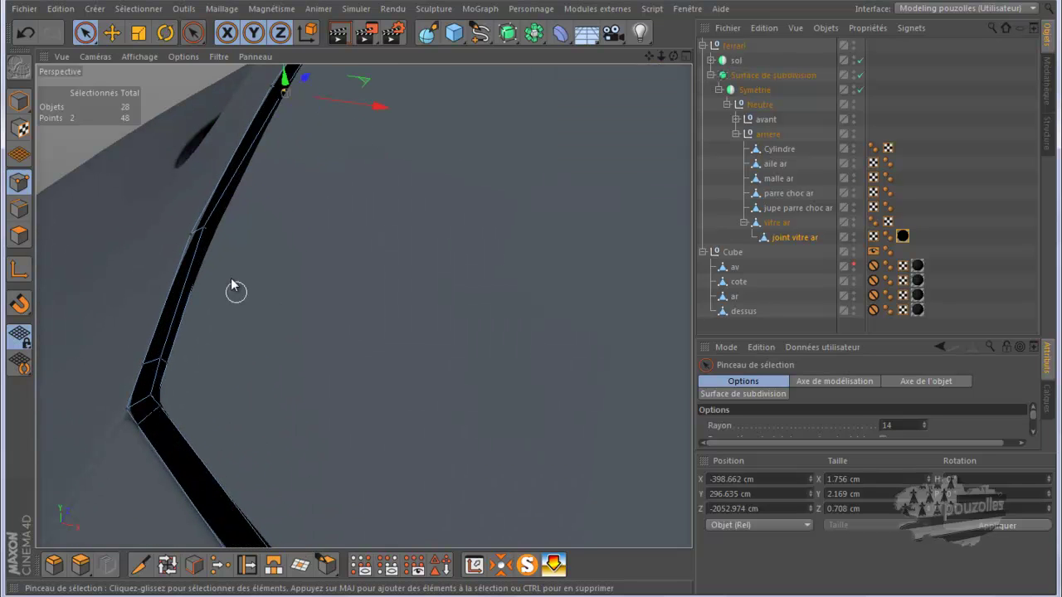
{"action": "left_click", "coordinate": [212, 230]}
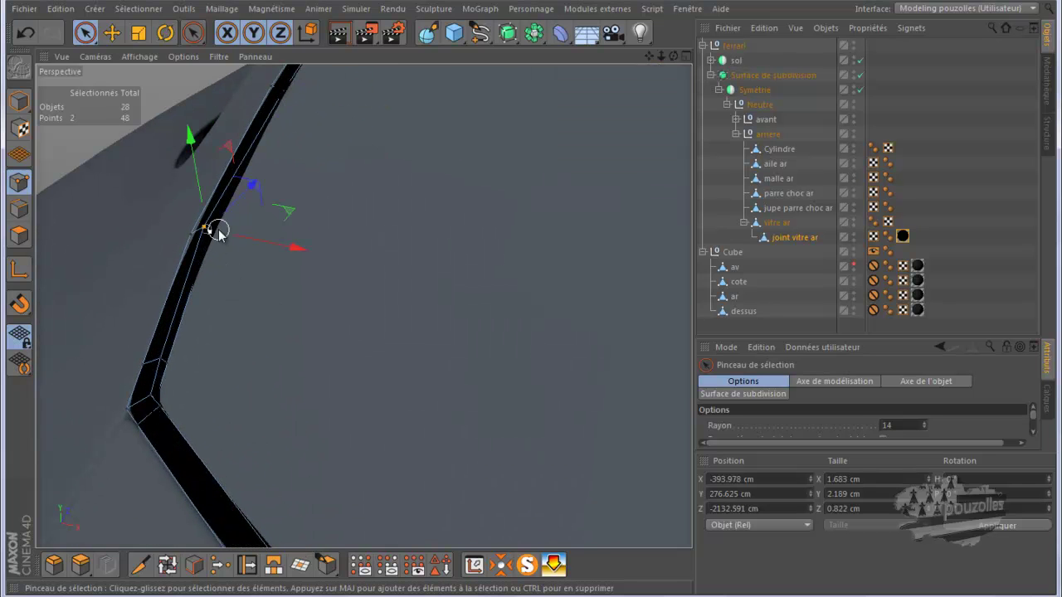
{"action": "left_click_drag", "start_coordinate": [196, 168], "coordinate": [201, 173]}
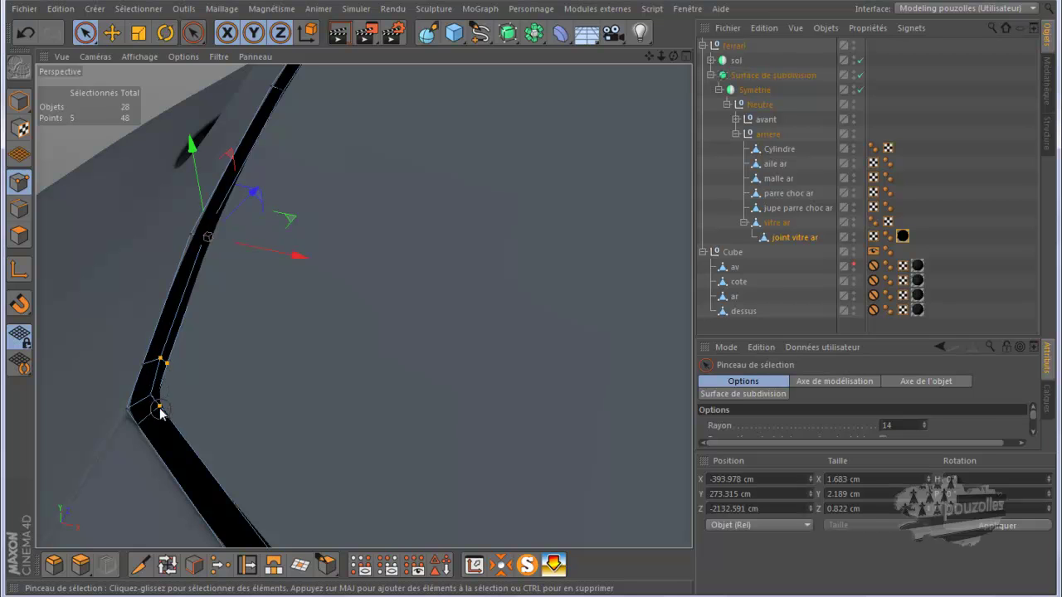
Step: Add the remaining inner points at the seal's lower corner to the selection and lower all six to Y about 261.3 cm
{"action": "left_click", "coordinate": [157, 368]}
{"action": "left_click_drag", "start_coordinate": [150, 336], "coordinate": [150, 337]}
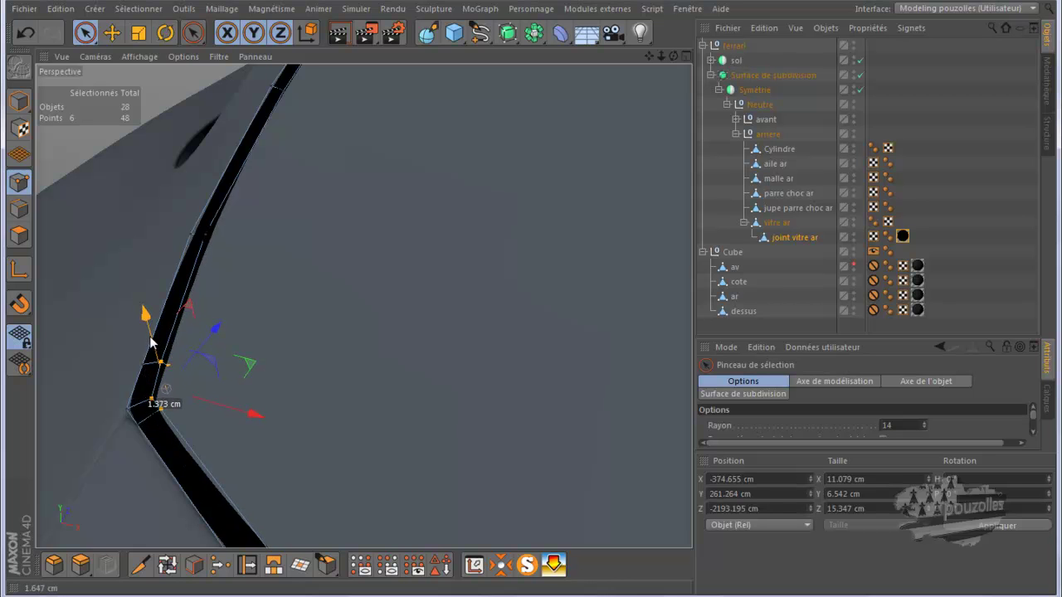
Step: Render the whole car from a rear three-quarter angle to check the black seal around the rear window
{"action": "right_click_drag", "start_coordinate": [201, 322], "coordinate": [196, 274], "text": "alt"}
{"action": "right_click_drag", "start_coordinate": [372, 384], "coordinate": [329, 343], "text": "alt"}
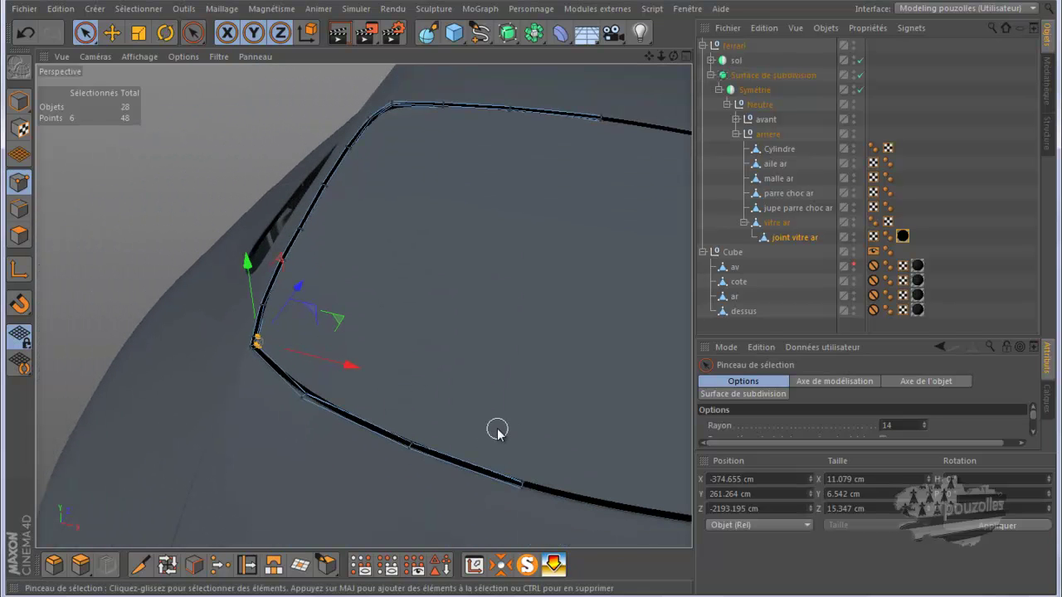
{"action": "scroll", "coordinate": [199, 372], "scroll_direction": "down", "scroll_amount": 10}
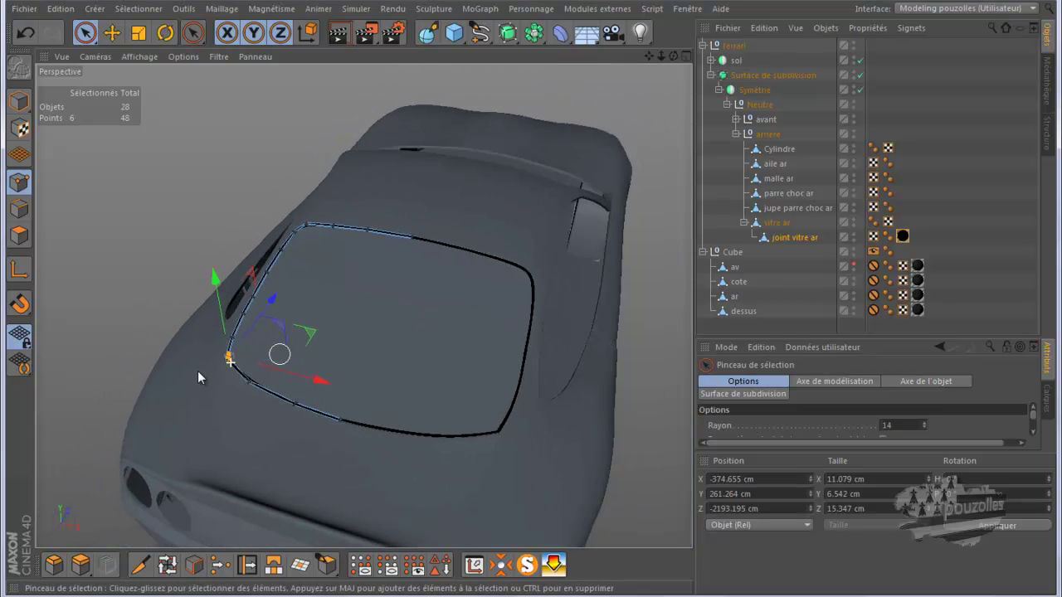
{"action": "scroll", "coordinate": [226, 360], "scroll_direction": "down", "scroll_amount": 3}
{"action": "left_click_drag", "start_coordinate": [672, 53], "coordinate": [448, 45]}
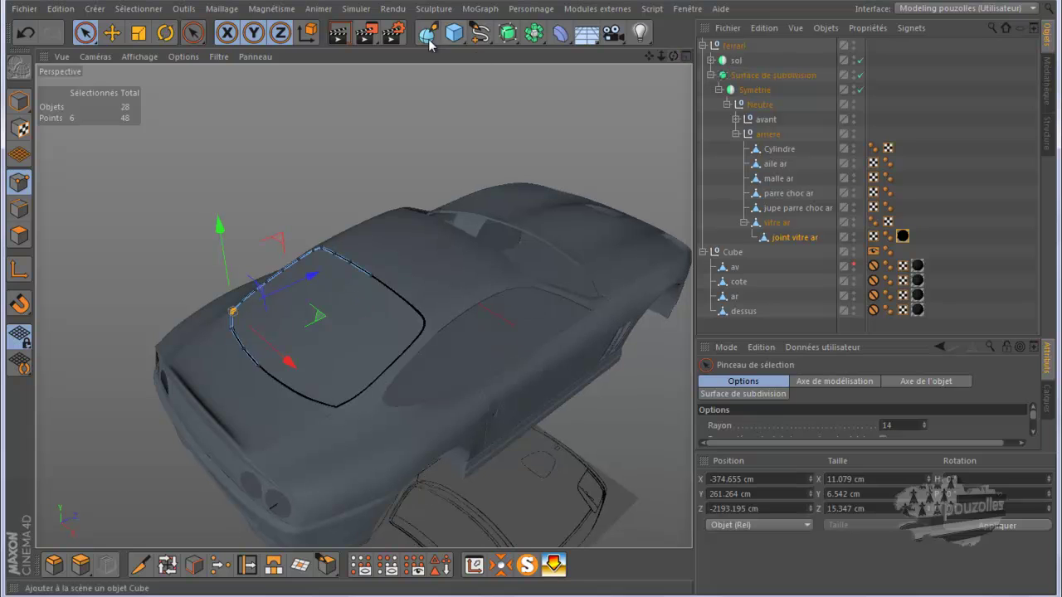
{"action": "left_click", "coordinate": [337, 35]}
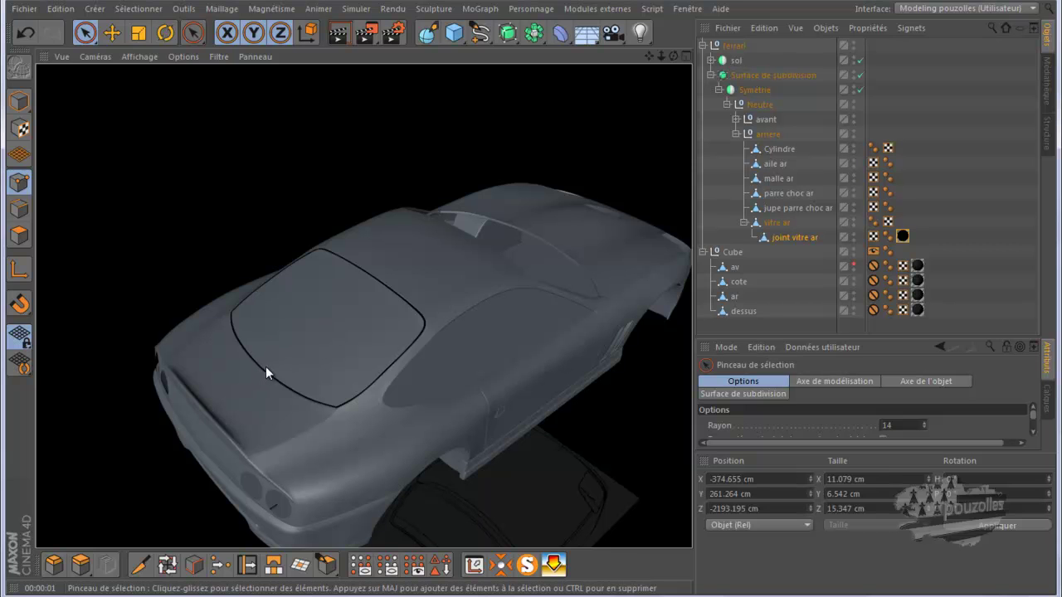
Step: Render the car from a front three-quarter angle to check the seal and roof, and return to a rear three-quarter angle
{"action": "mouse_move", "coordinate": [501, 305]}
{"action": "left_mouse_down"}
{"action": "mouse_move", "coordinate": [494, 295]}
{"action": "mouse_move", "coordinate": [520, 300]}
{"action": "mouse_move", "coordinate": [511, 304]}
{"action": "mouse_move", "coordinate": [660, 61]}
{"action": "mouse_move", "coordinate": [546, 304]}
{"action": "mouse_move", "coordinate": [497, 304]}
{"action": "mouse_move", "coordinate": [485, 287]}
{"action": "left_mouse_up"}
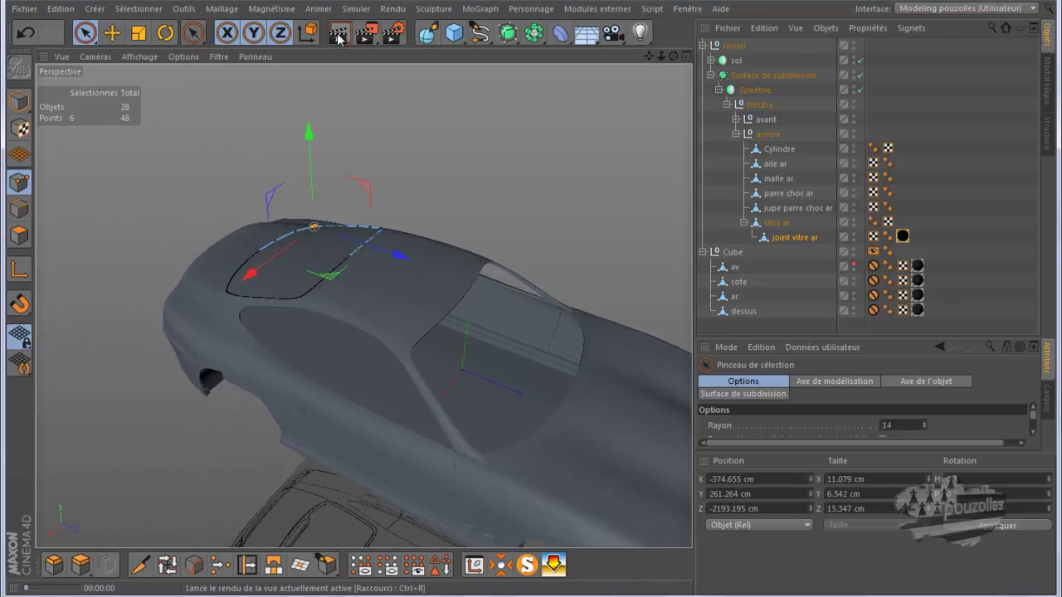
{"action": "left_click", "coordinate": [337, 36]}
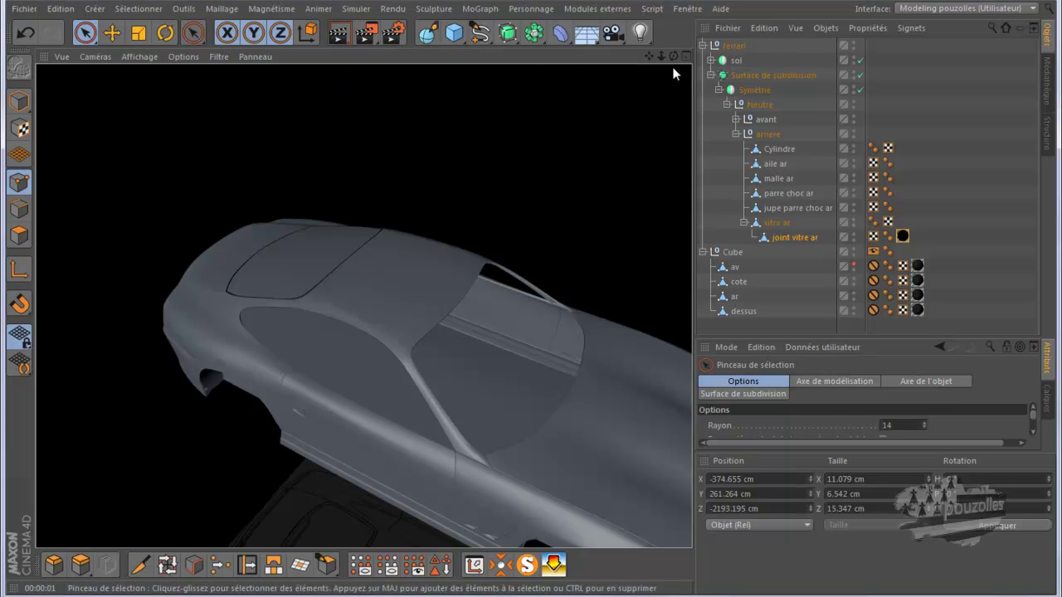
{"action": "left_click_drag", "start_coordinate": [673, 56], "coordinate": [515, 292]}
{"action": "mouse_move", "coordinate": [648, 56]}
{"action": "left_mouse_down"}
{"action": "mouse_move", "coordinate": [526, 308]}
{"action": "mouse_move", "coordinate": [531, 300]}
{"action": "left_mouse_up"}
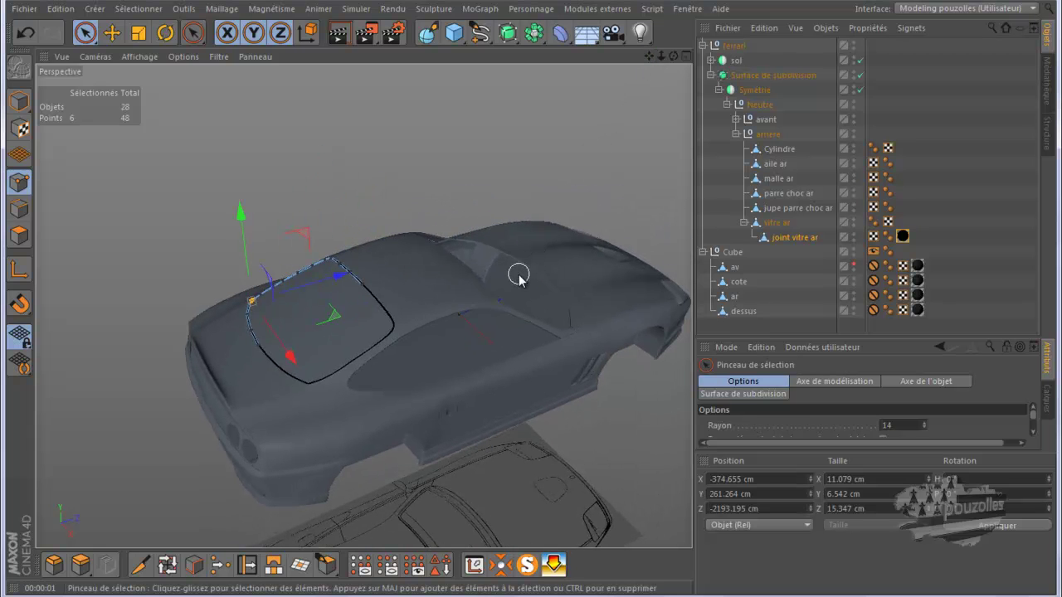